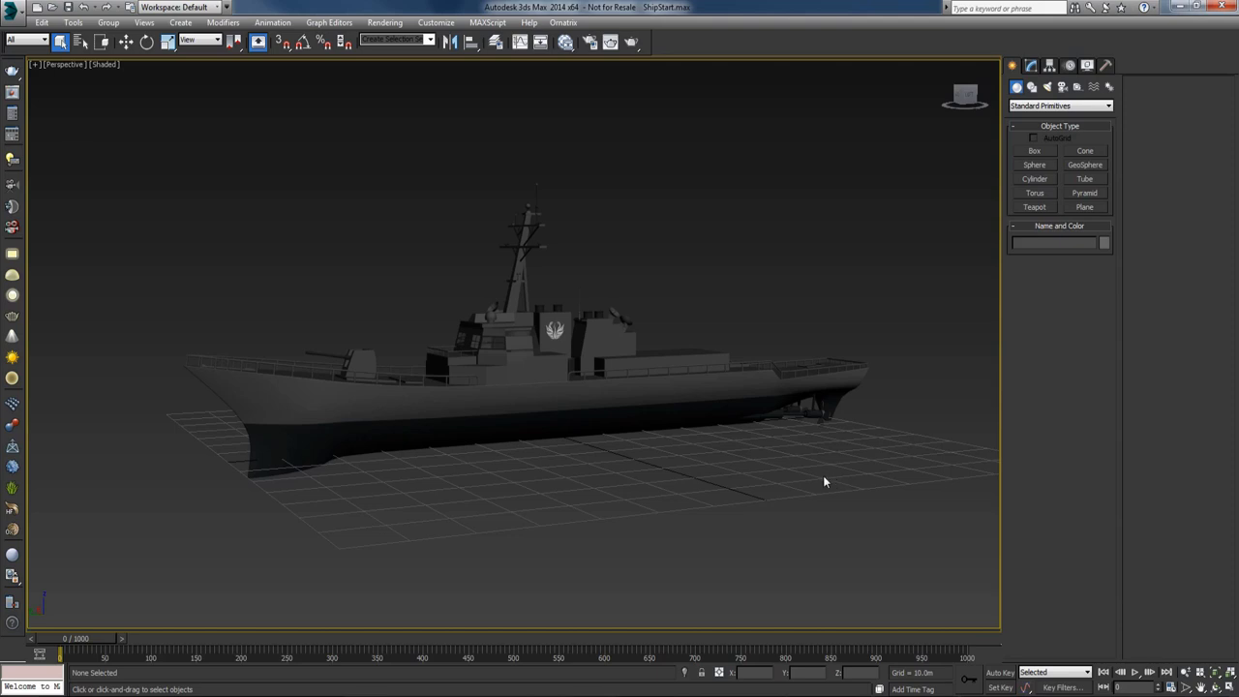
Step: Try a system unit scale of 20 centimeters in the units setup
left_click(436, 23)
left_click(470, 199)
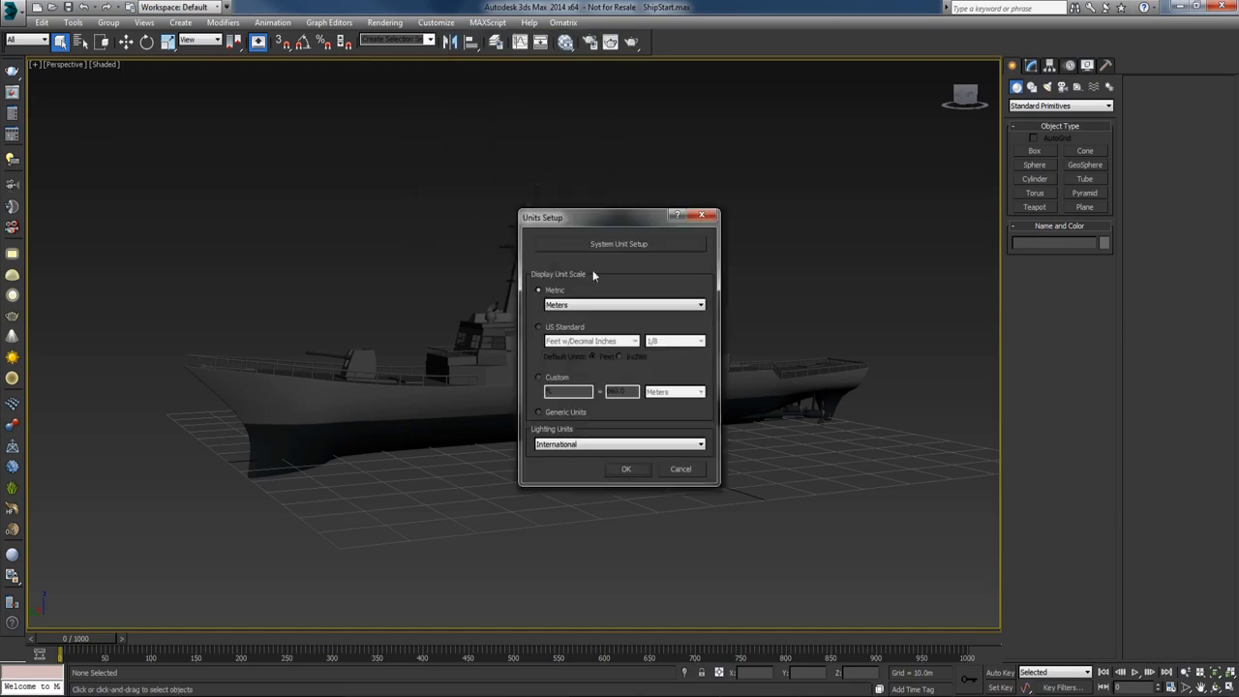
left_click(607, 244)
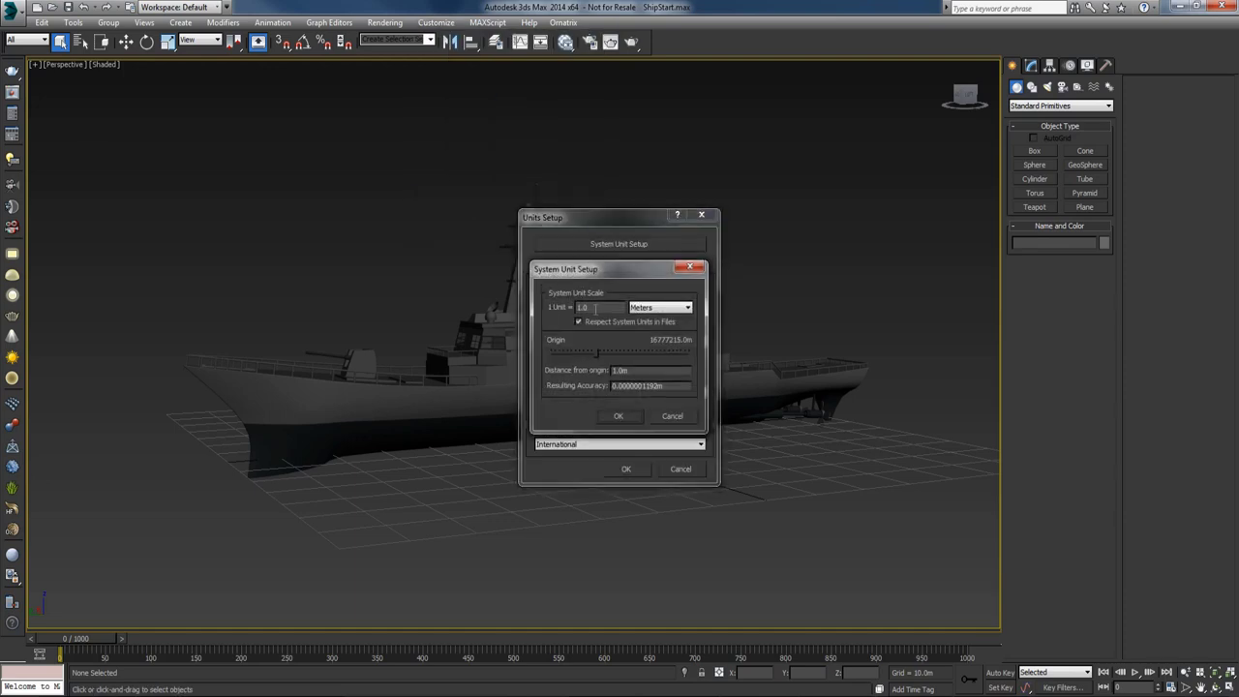
type("20")
left_click(660, 306)
left_click(658, 358)
double_click(615, 307)
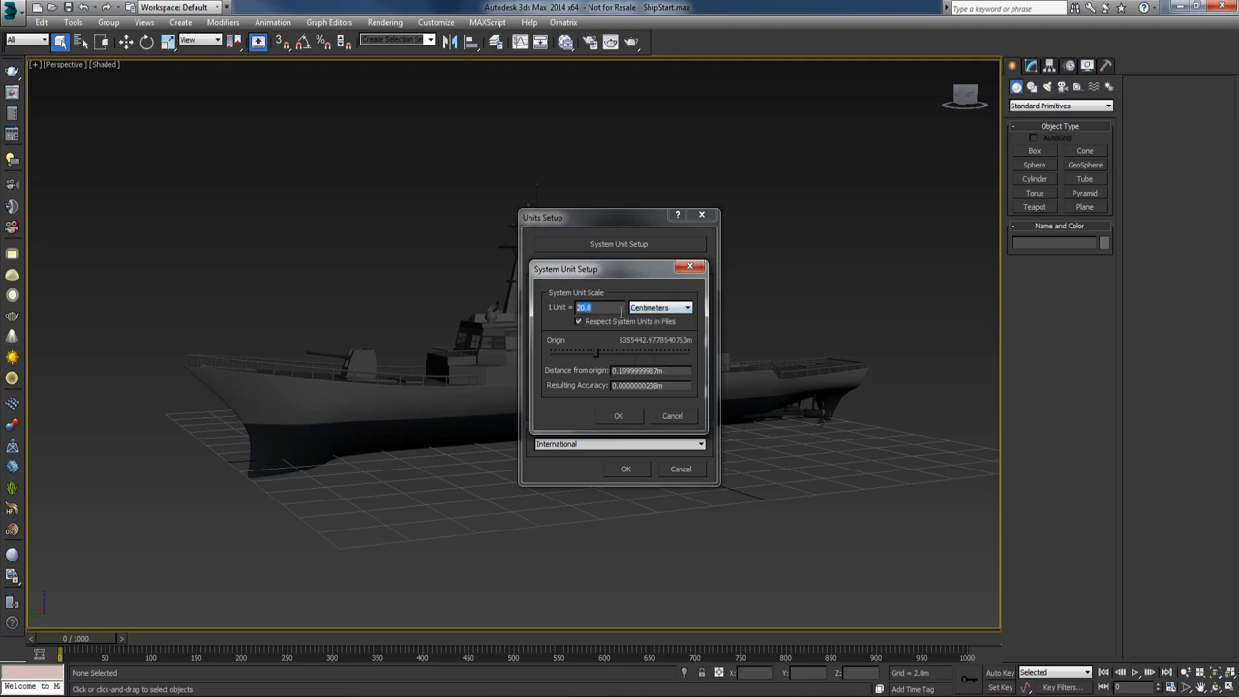
Step: Set the system unit scale to 1 unit = 1.0 meters and accept the units setup
left_click(602, 308)
type("1")
left_click(660, 307)
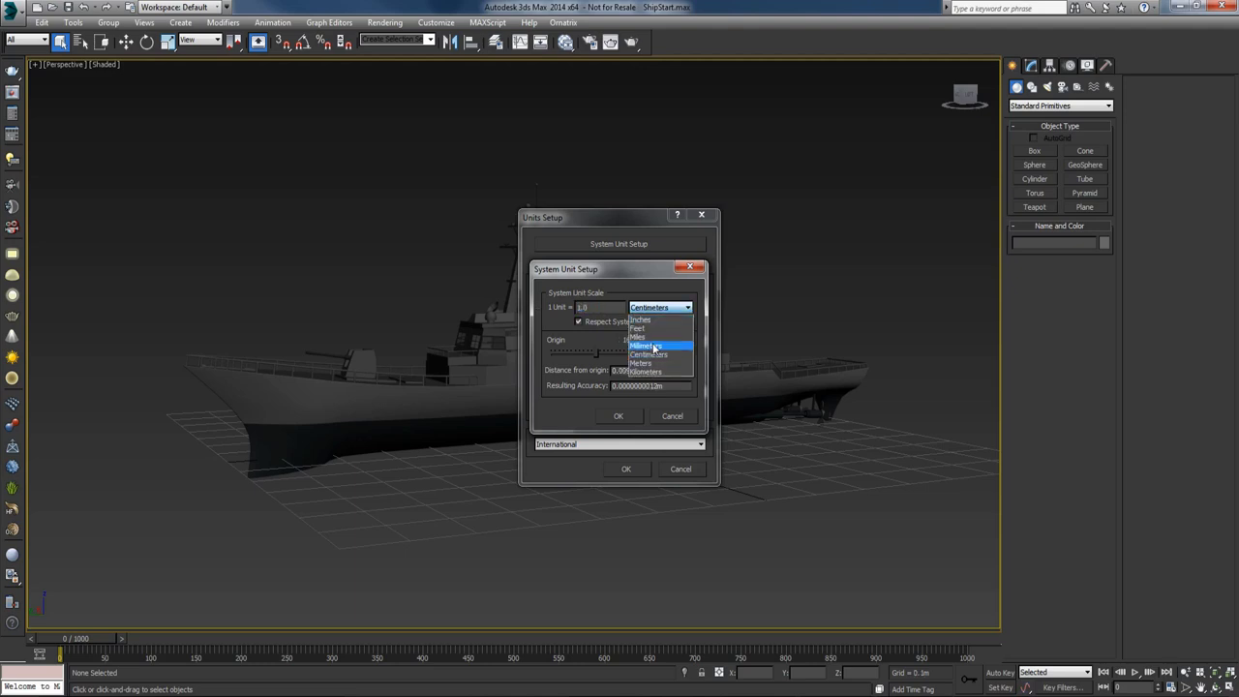
left_click(655, 364)
left_click_drag(597, 308, 515, 306)
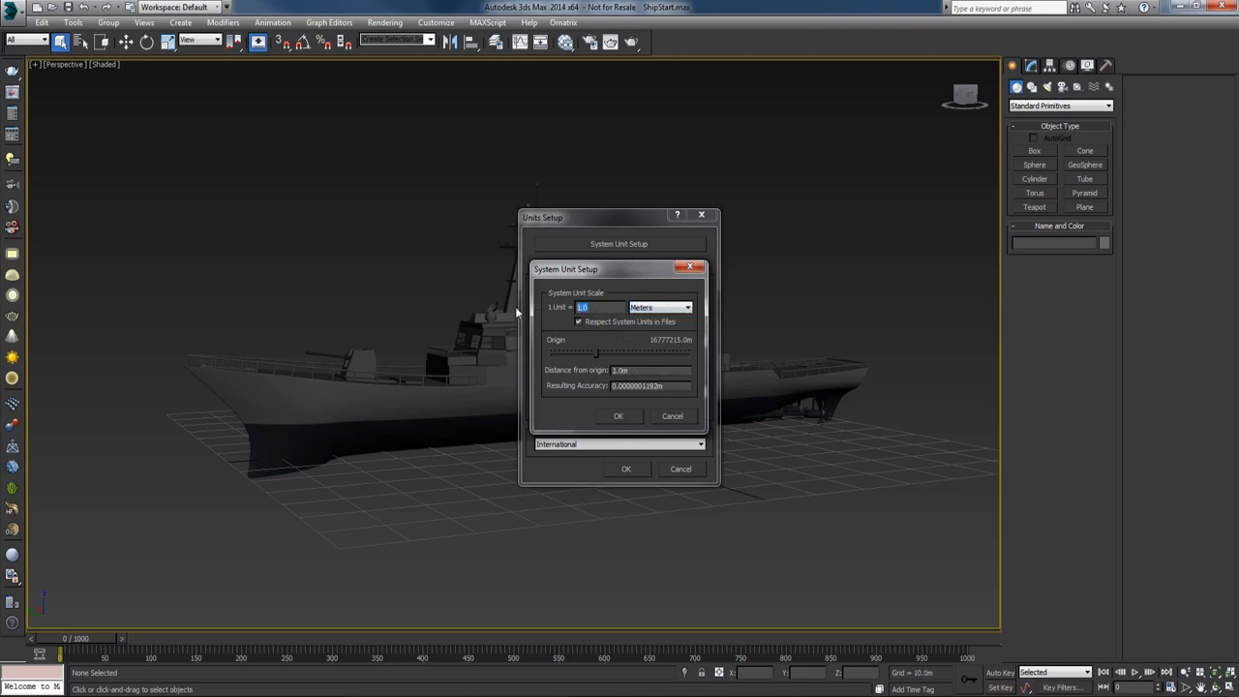
left_click(577, 321)
left_click(608, 414)
left_click(626, 469)
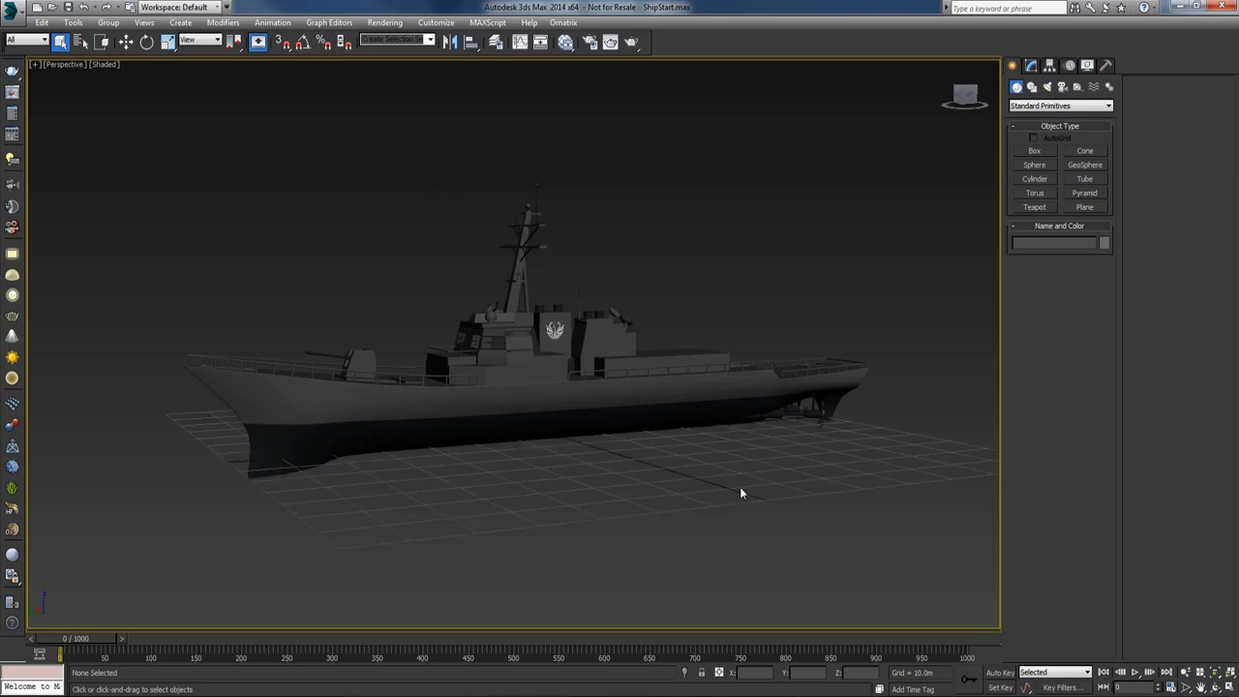
Step: Check the home grid spacing in the grid and snap settings and compare the grid with the ship
right_click(284, 43)
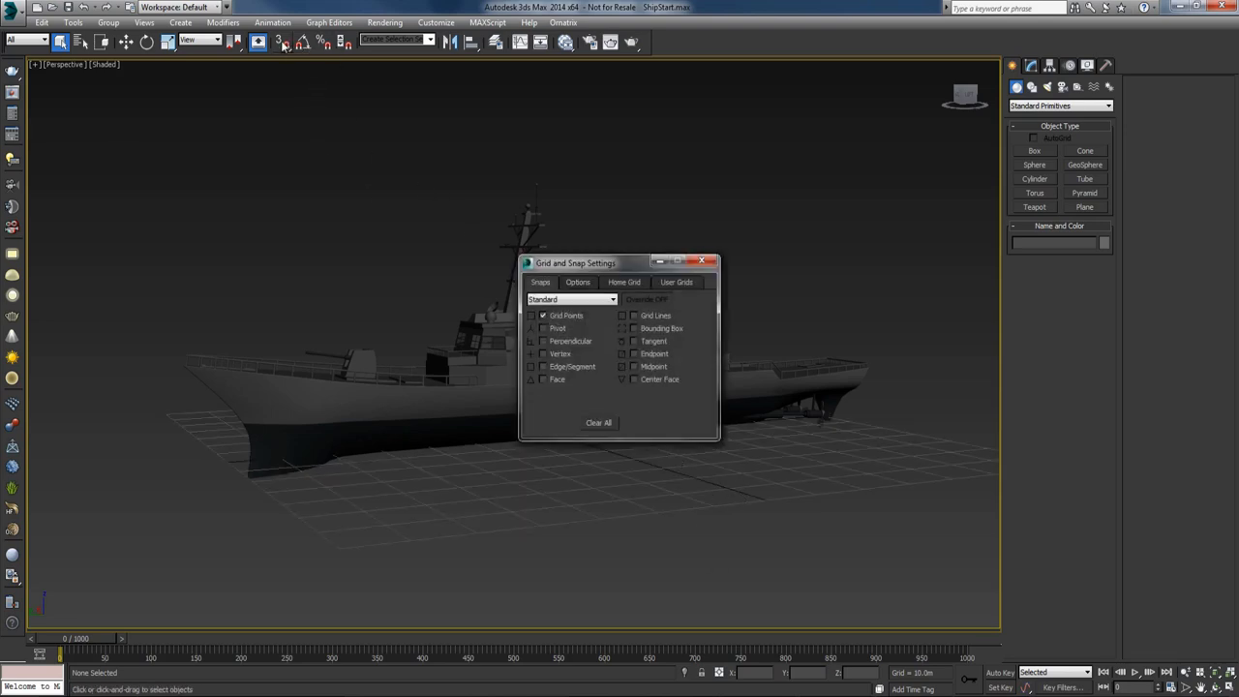
left_click(627, 283)
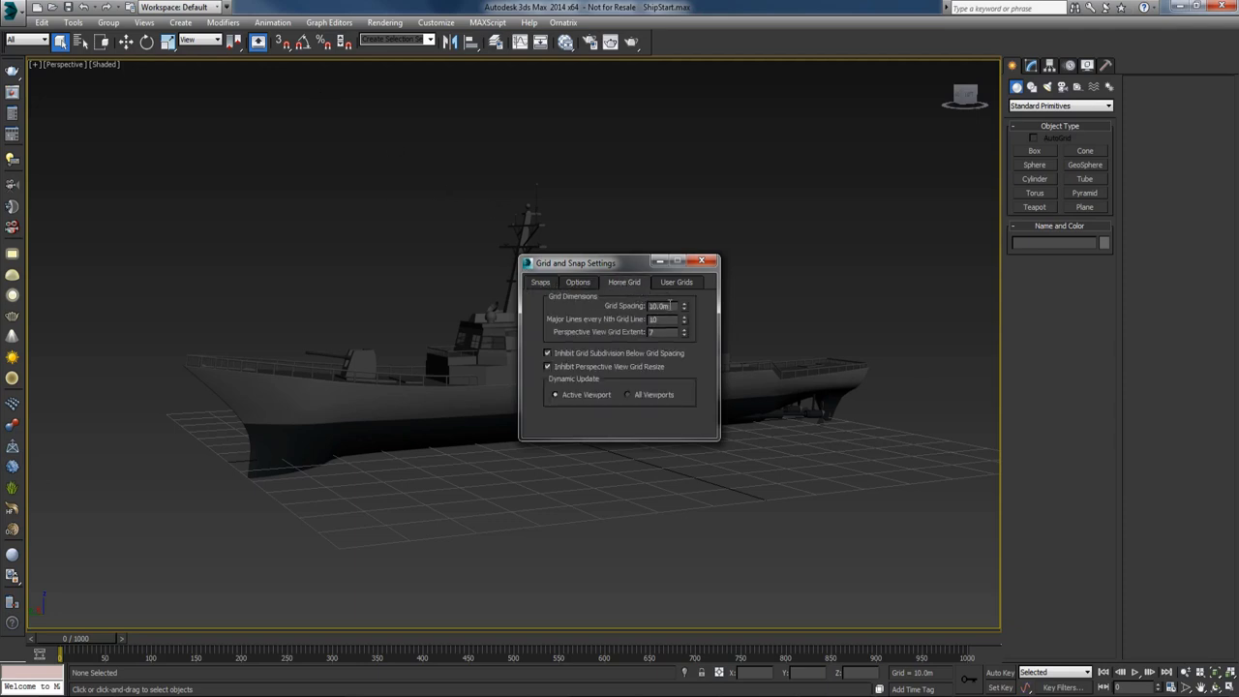
double_click(668, 304)
left_click(703, 261)
scroll(669, 420, "down", 5)
mouse_move(700, 462)
middle_mouse_down("alt")
mouse_move(685, 498)
mouse_move(693, 485)
middle_mouse_up("alt")
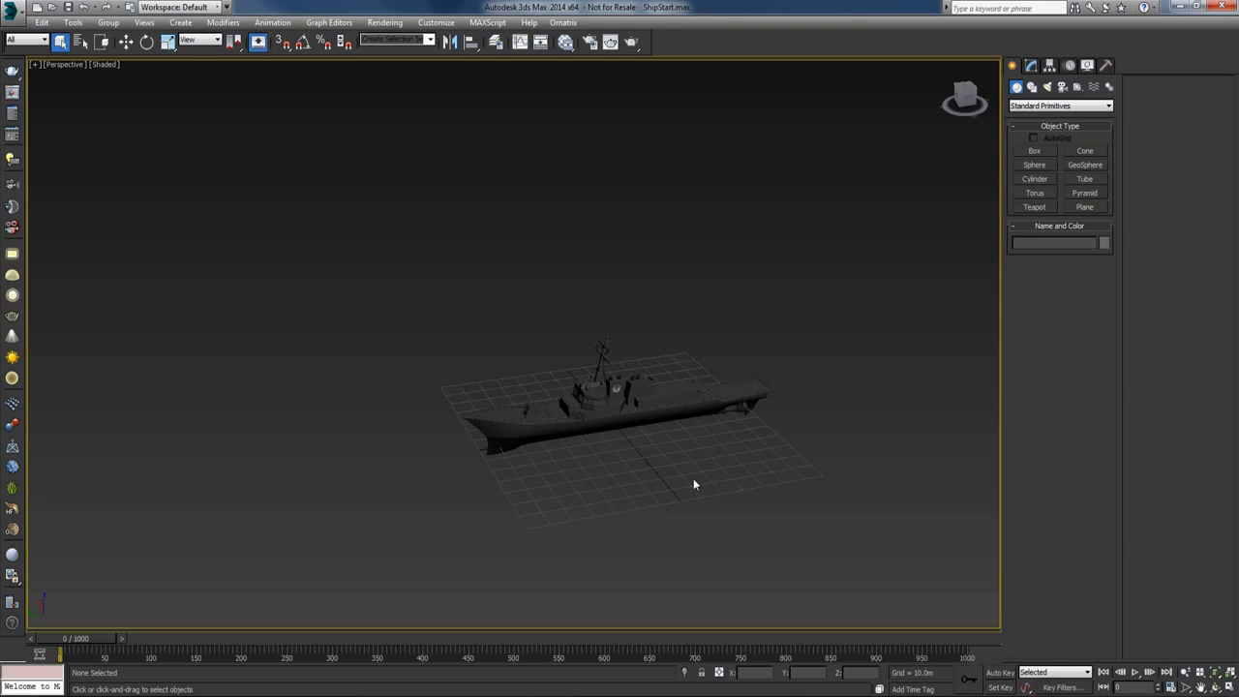
Step: Switch to Firefox, look up the length and beam in the USS Fitzgerald Wikipedia article, and return to 3ds Max
key("alt+Tab")
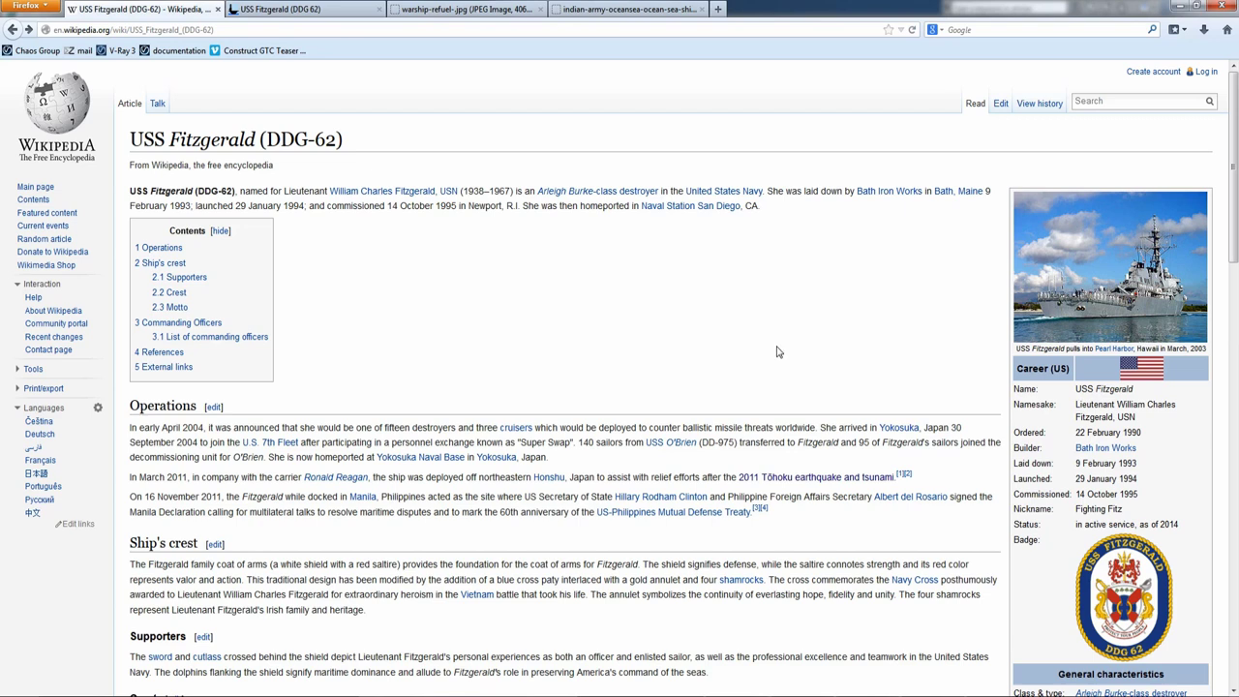
scroll(947, 390, "down", 5)
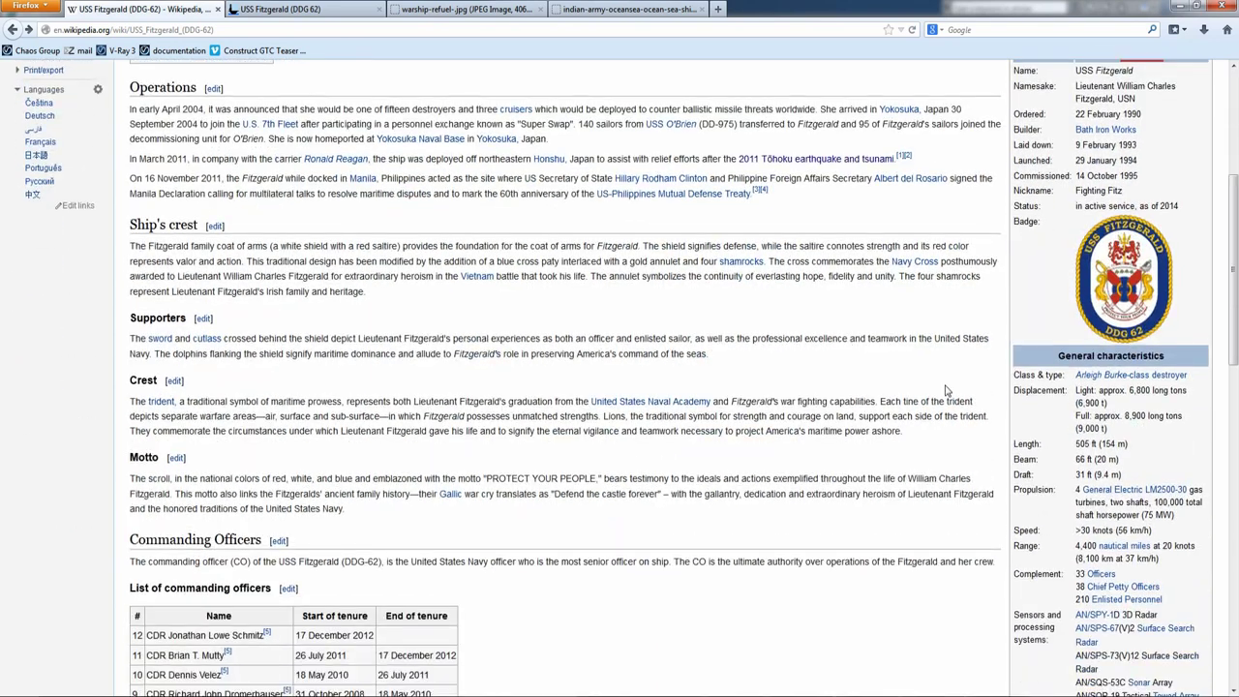
left_click_drag(1010, 431, 1128, 431)
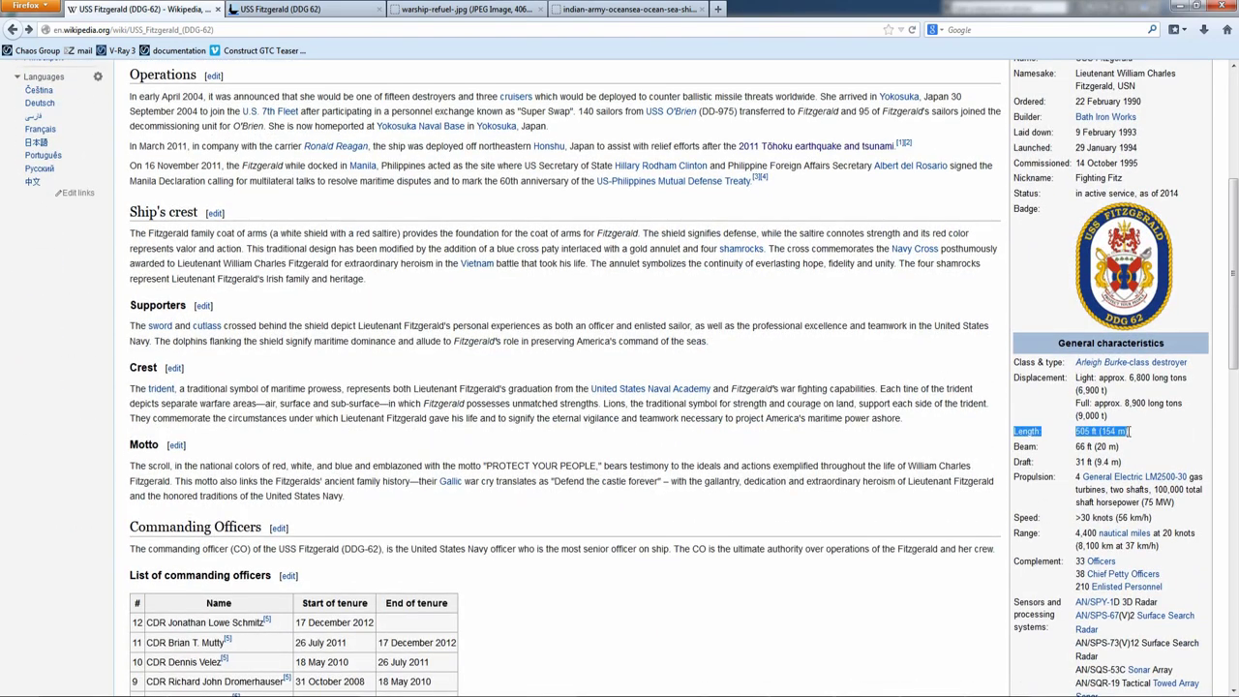
left_click_drag(1015, 453, 1142, 443)
left_click(1142, 443)
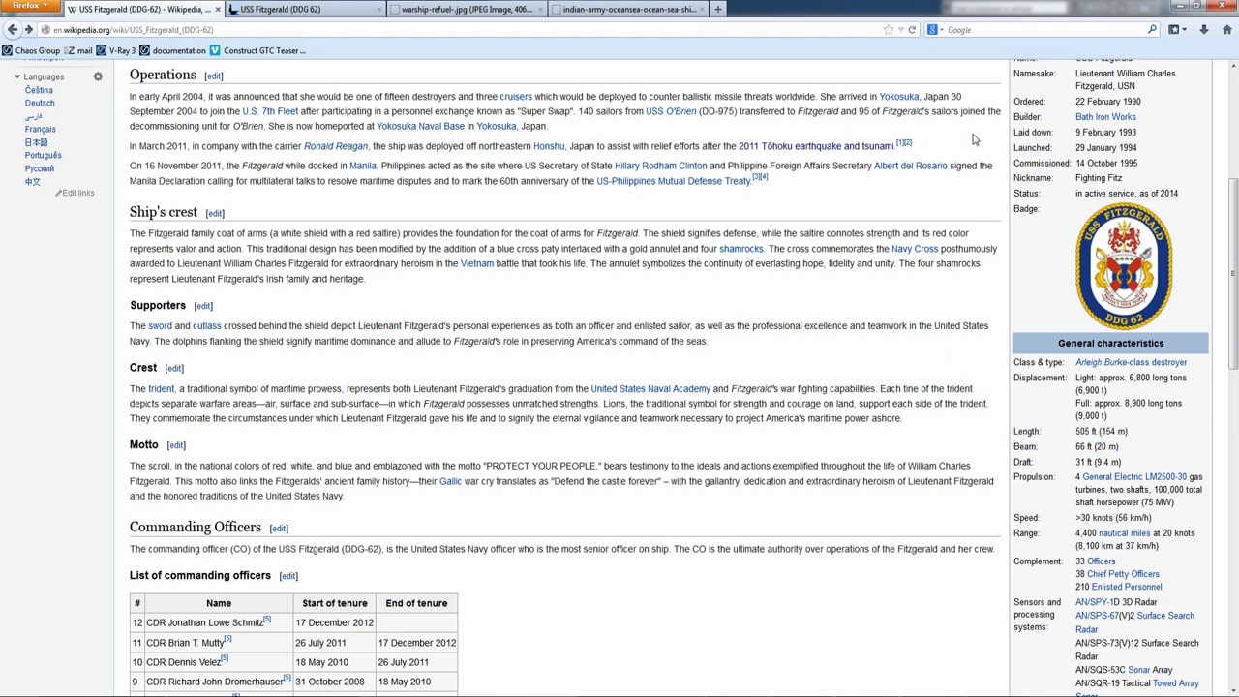
left_click(1181, 7)
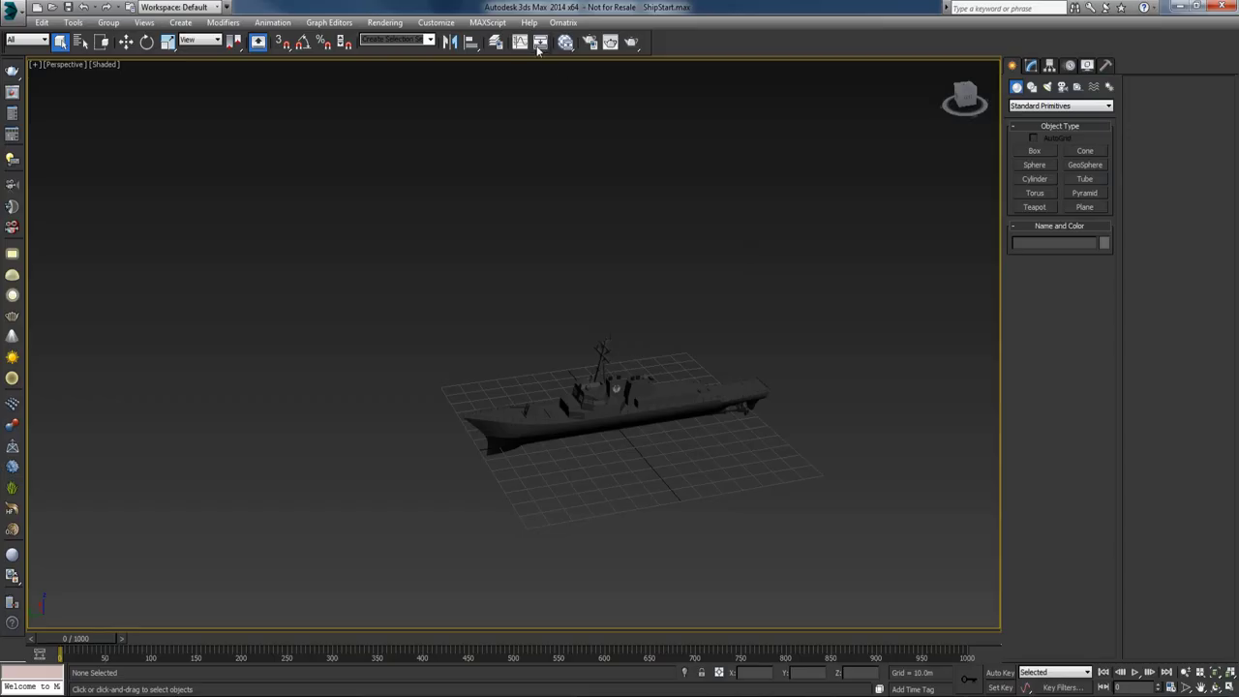
Step: Unhide the ShipDimensions object in the Obj layer
left_click(495, 42)
left_click(81, 167)
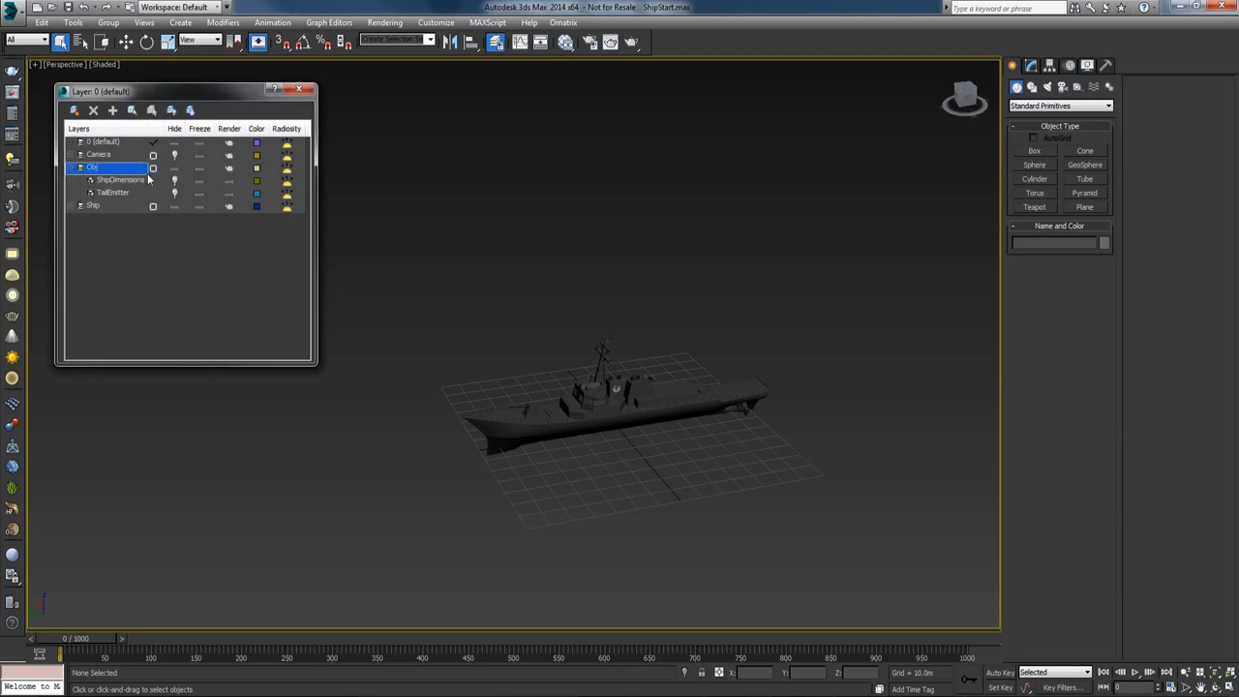
left_click(173, 181)
left_click(298, 89)
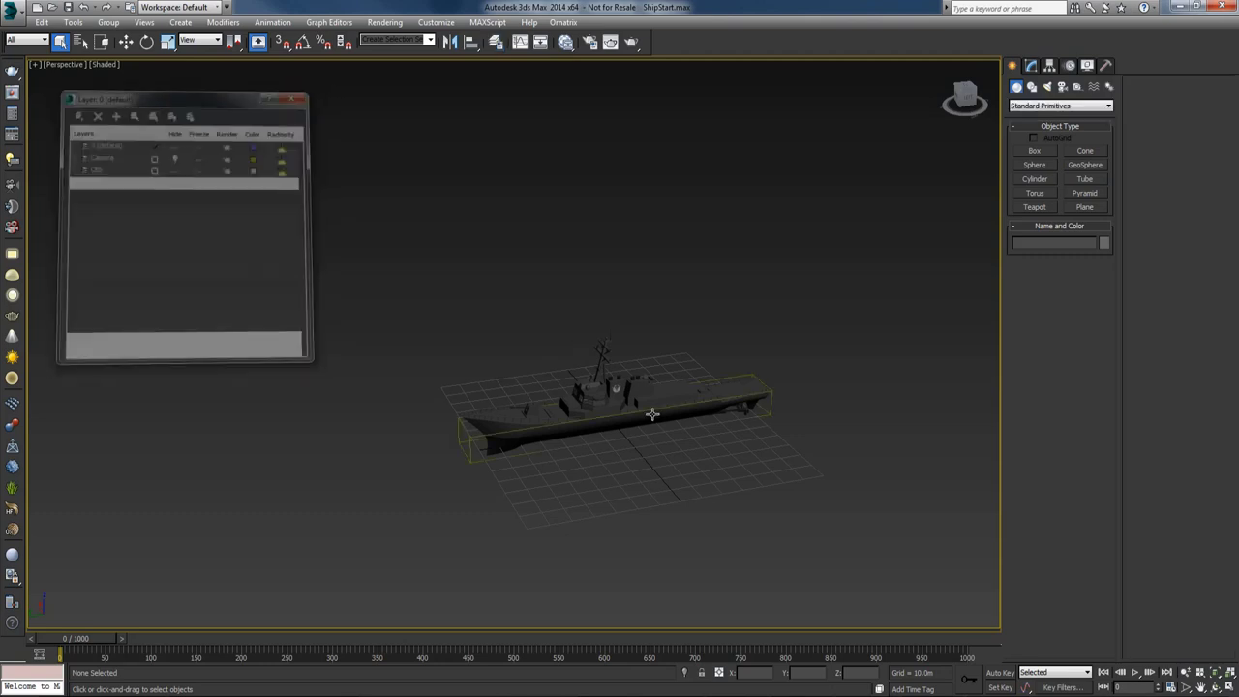
Step: Inspect the ShipDimensions box's length and width parameters and compare its outline with the ship from the top view
left_click(768, 412)
left_click(1030, 66)
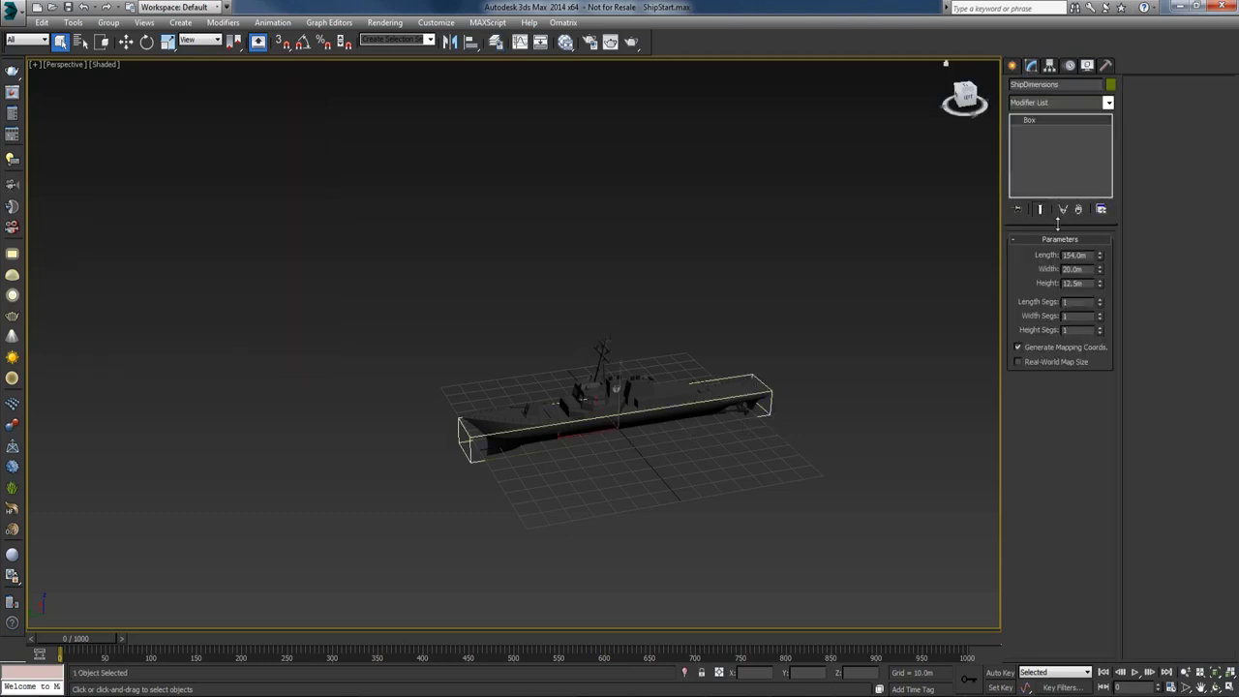
left_click_drag(1088, 257, 1064, 270)
key("t")
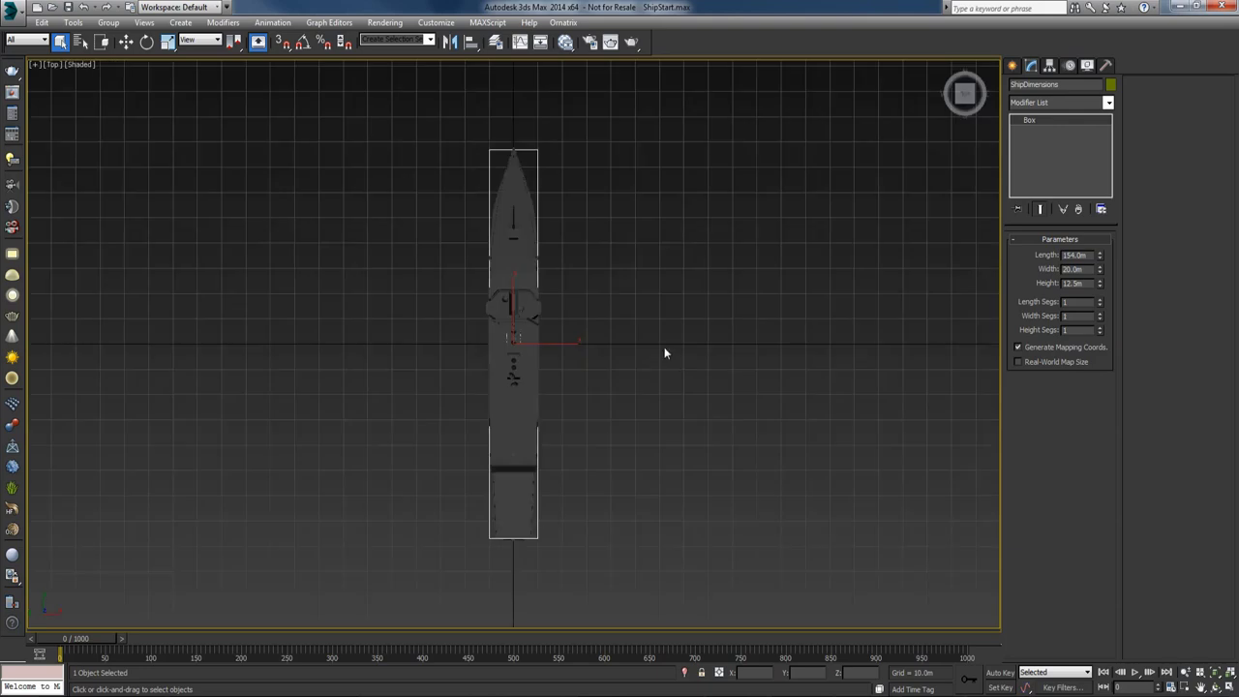
key("z")
left_click(518, 400)
left_click(568, 319)
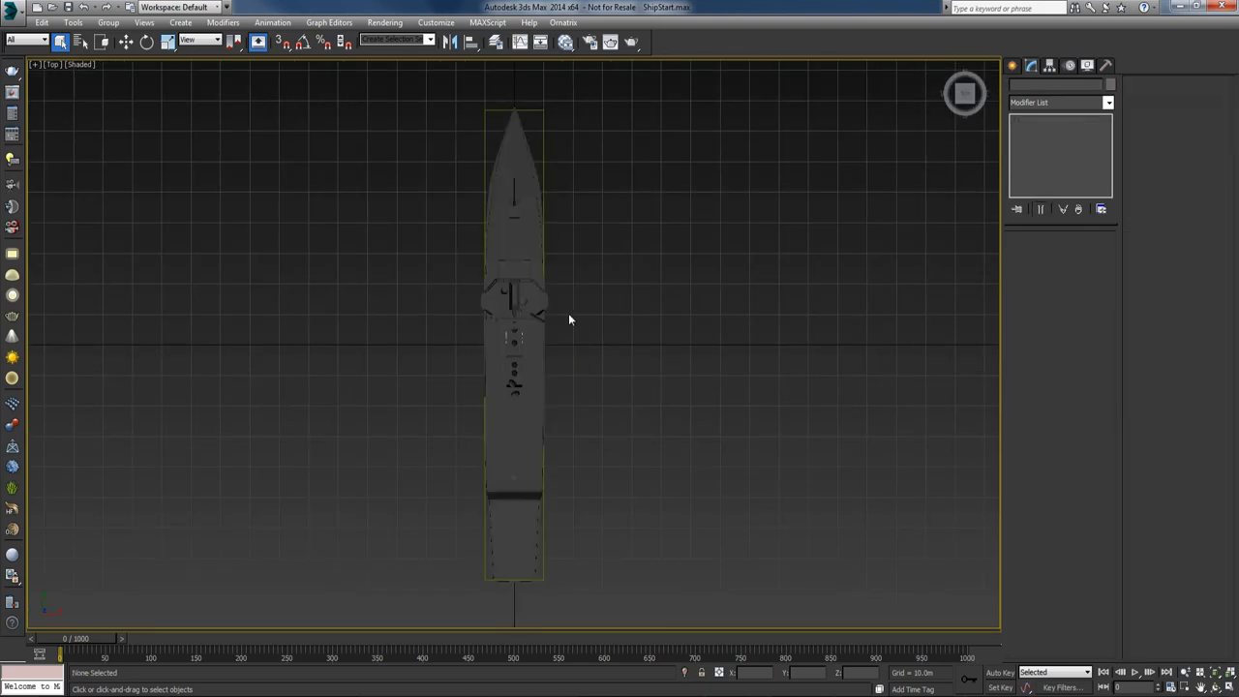
Step: Select the ShipDimensions box, return to the perspective view and hide the box
left_click(542, 137)
right_click(658, 272)
key("p")
middle_click_drag(676, 376, 805, 349, "alt")
right_click(843, 346)
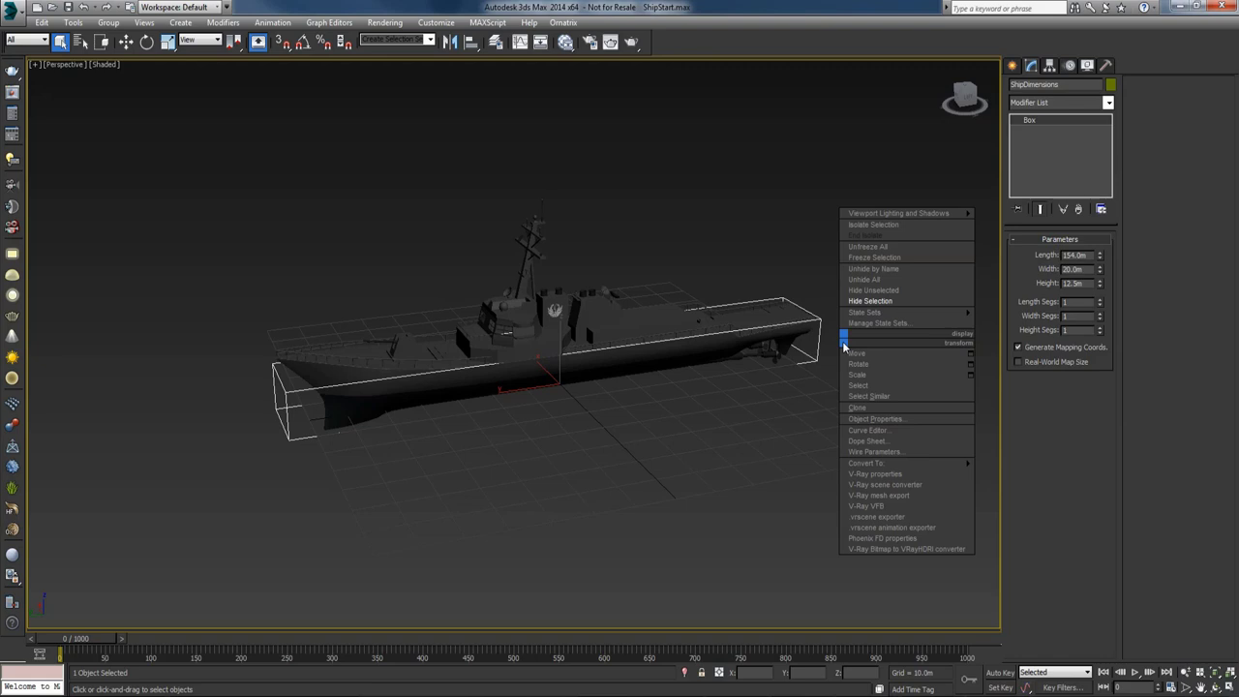
left_click(862, 307)
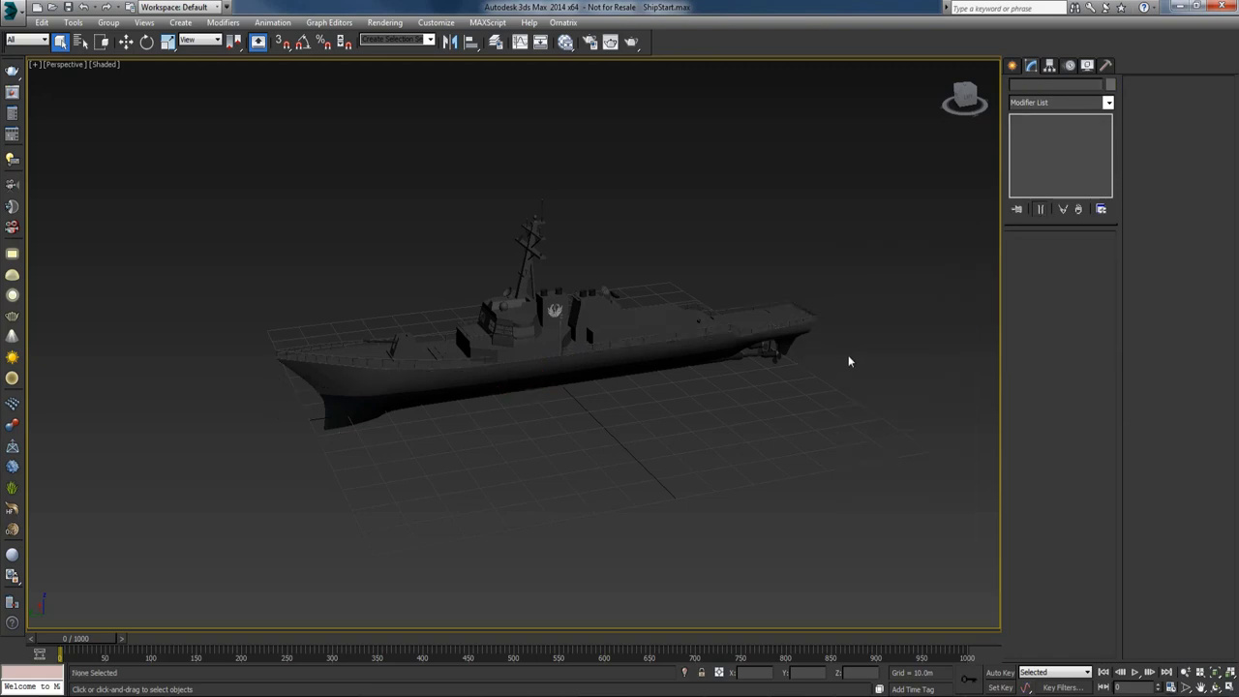
Step: Enable Auto Key and set the ship's Y position to -200 m at frame 0
left_click(1001, 672)
left_click(542, 356)
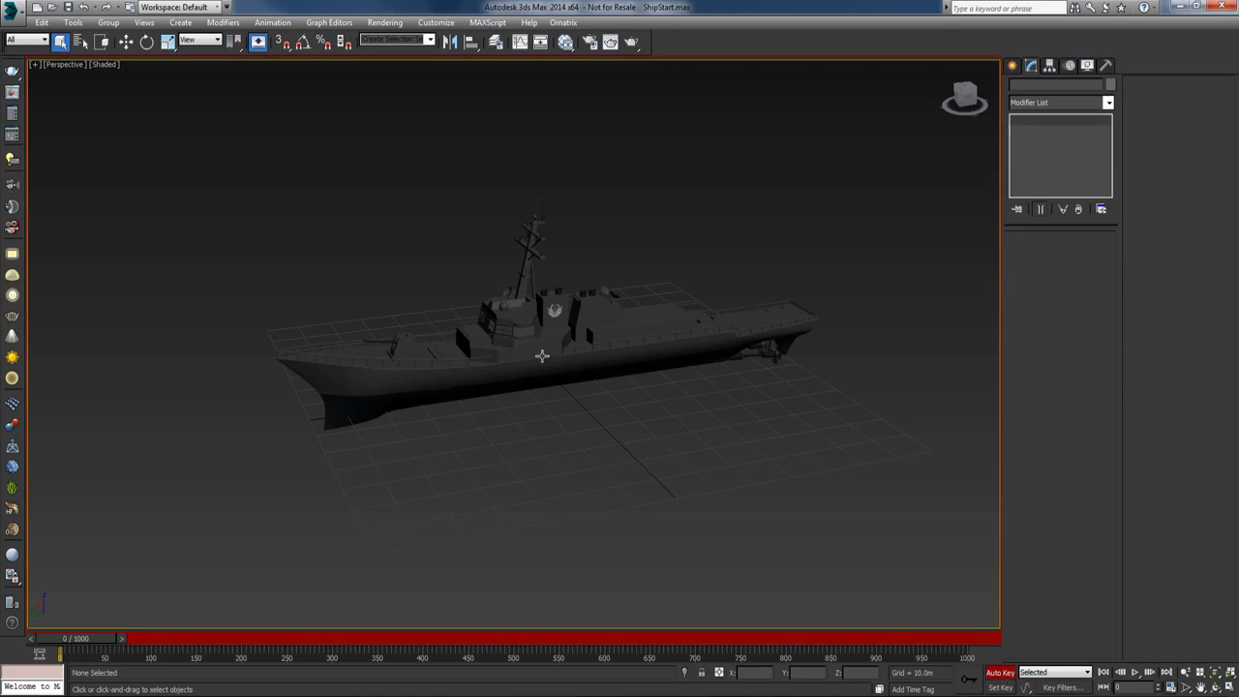
key("t")
key("w")
middle_click_drag(664, 378, 647, 329)
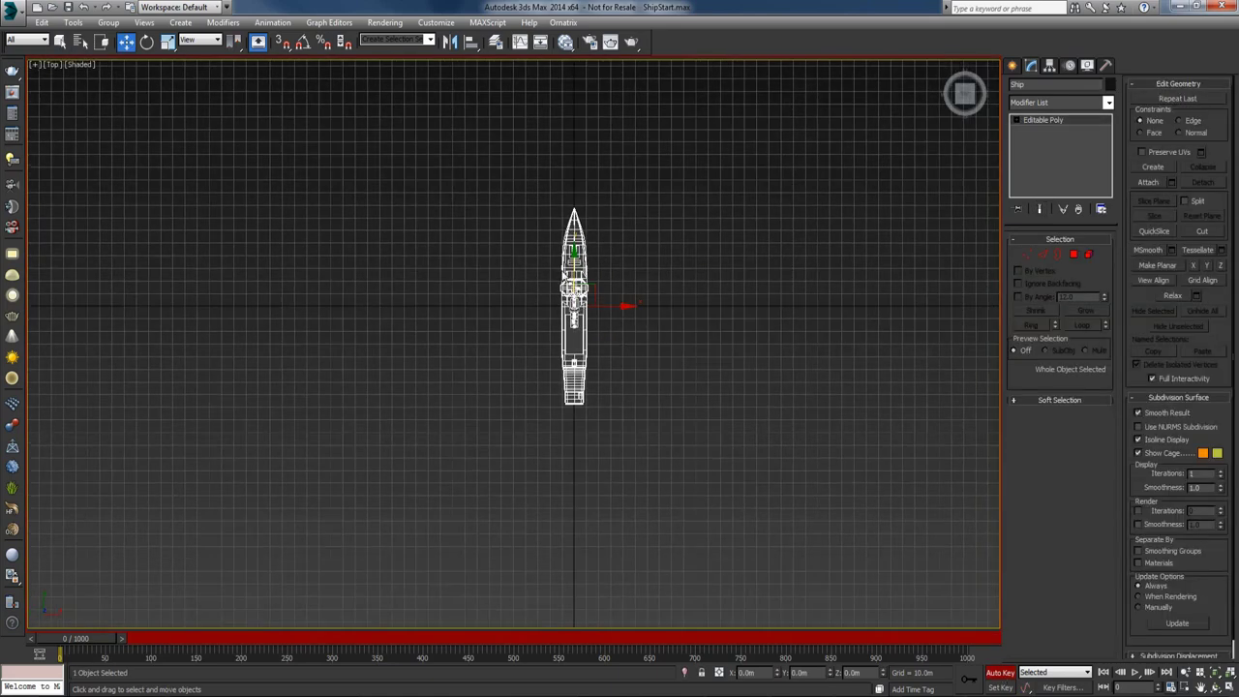
left_click_drag(574, 259, 597, 517)
left_click(809, 672)
type("-200")
key("Return")
Step: Key the ship's Y position at 200 m on frame 1000 and turn off Auto Key
left_click(964, 638)
left_click(798, 673)
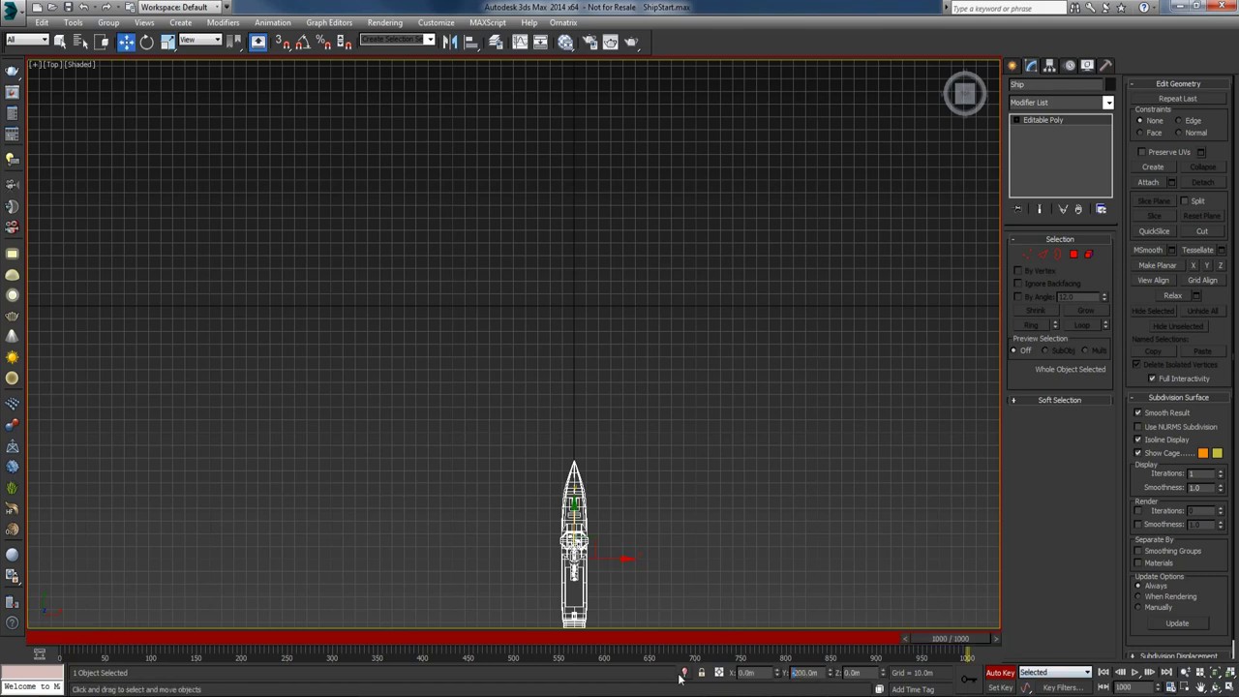
type("200")
key("Return")
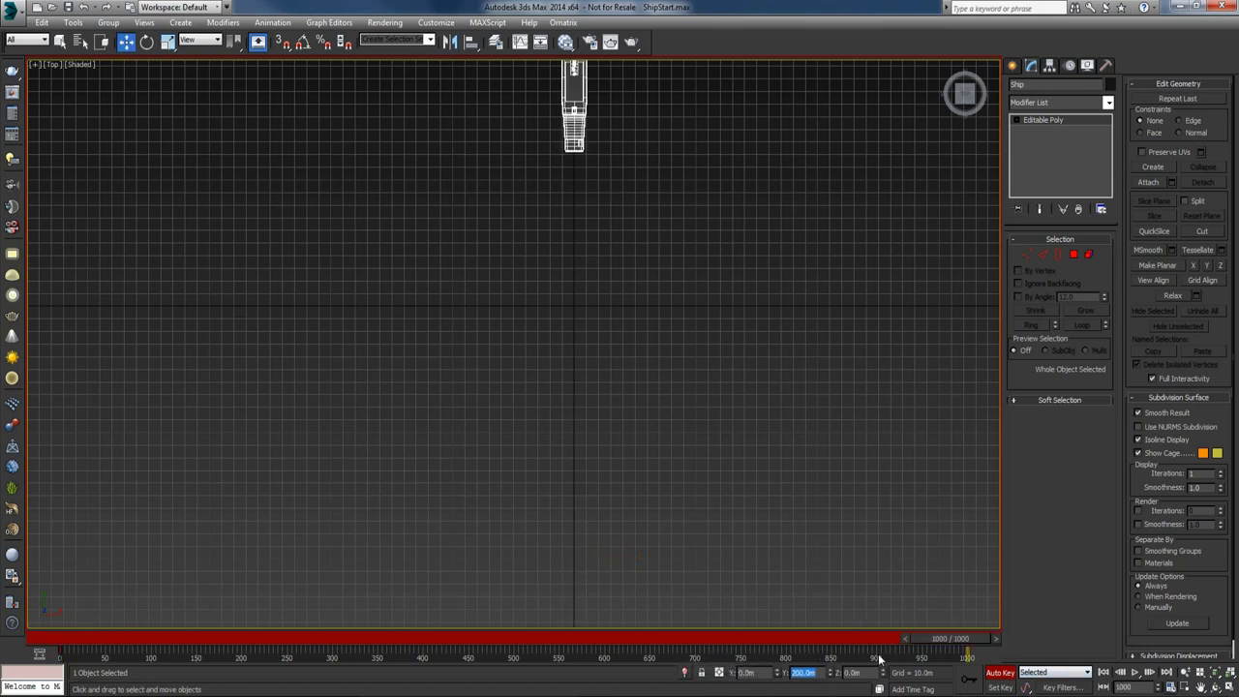
left_click(1000, 675)
Step: Scrub through the timeline and review the ship's movement in the perspective view
left_click_drag(91, 647, 698, 646)
key("w")
key("v")
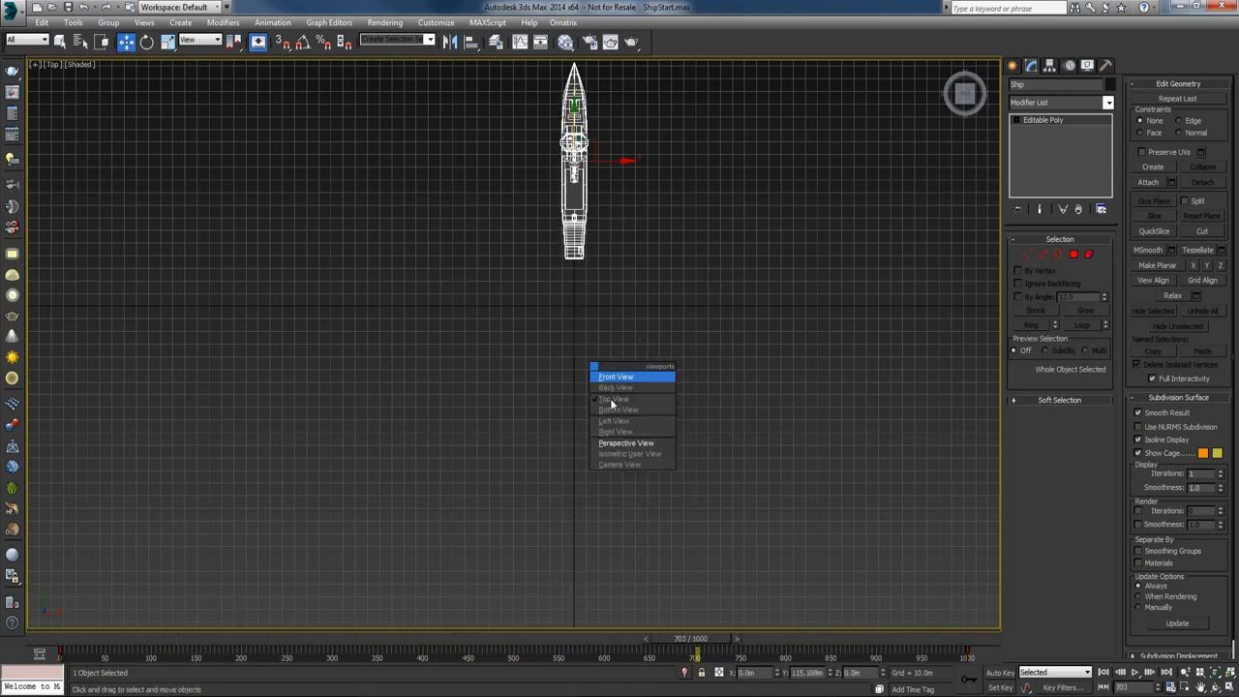
left_click(620, 440)
middle_click_drag(668, 419, 611, 567)
scroll(621, 376, "up", 3)
scroll(600, 379, "down", 2)
left_click_drag(696, 645, 510, 647)
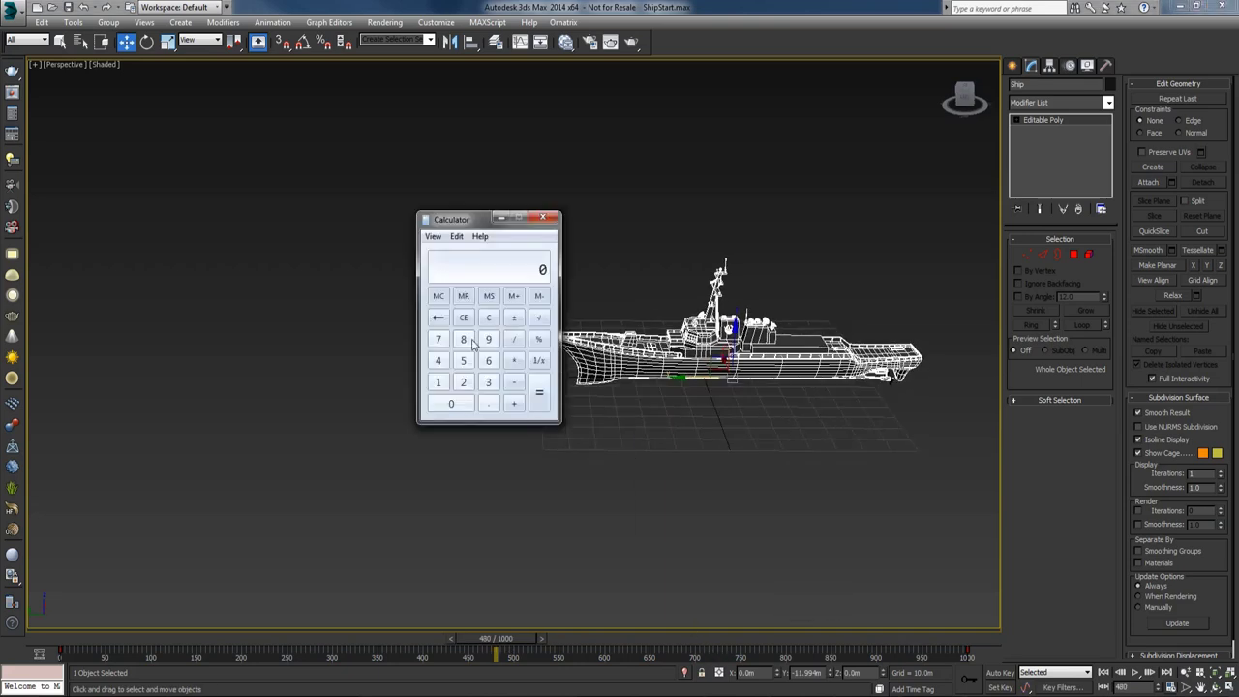
Step: Calculate the animation's duration as 1000 / 30 in Calculator, checking the frame rate in the time configuration
left_click(443, 384)
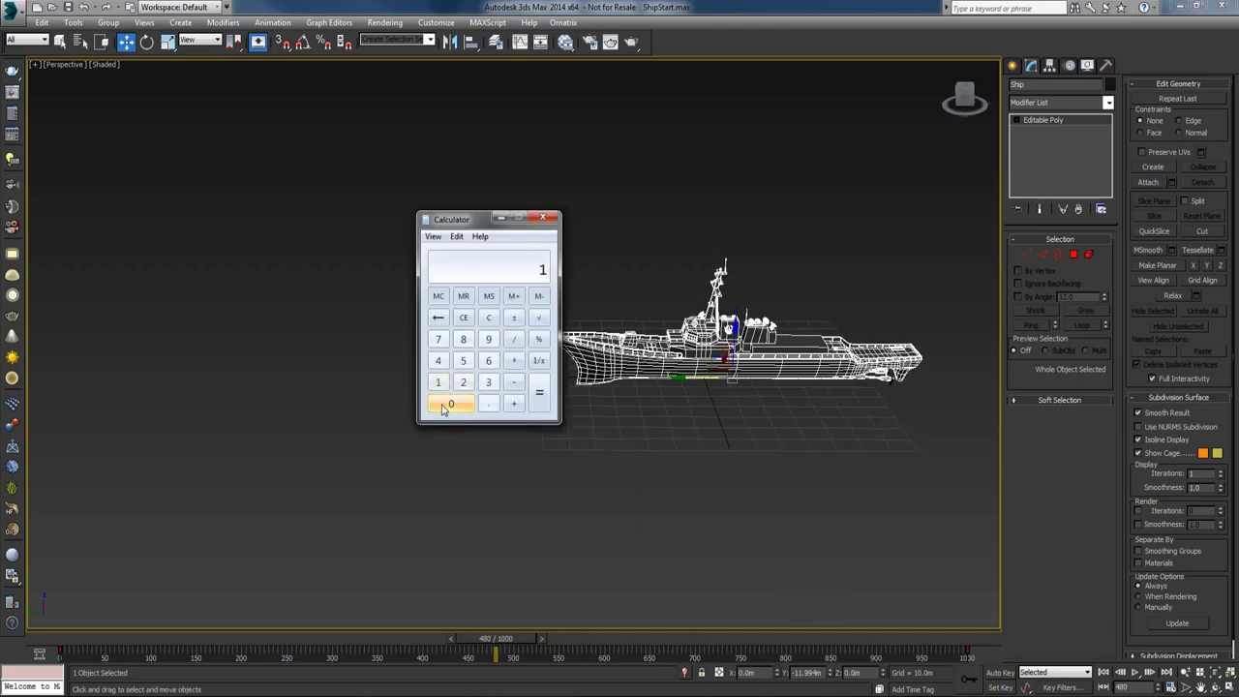
left_click(451, 406)
left_click(451, 406)
left_click(451, 406)
left_click(513, 344)
left_click(487, 381)
left_click(451, 404)
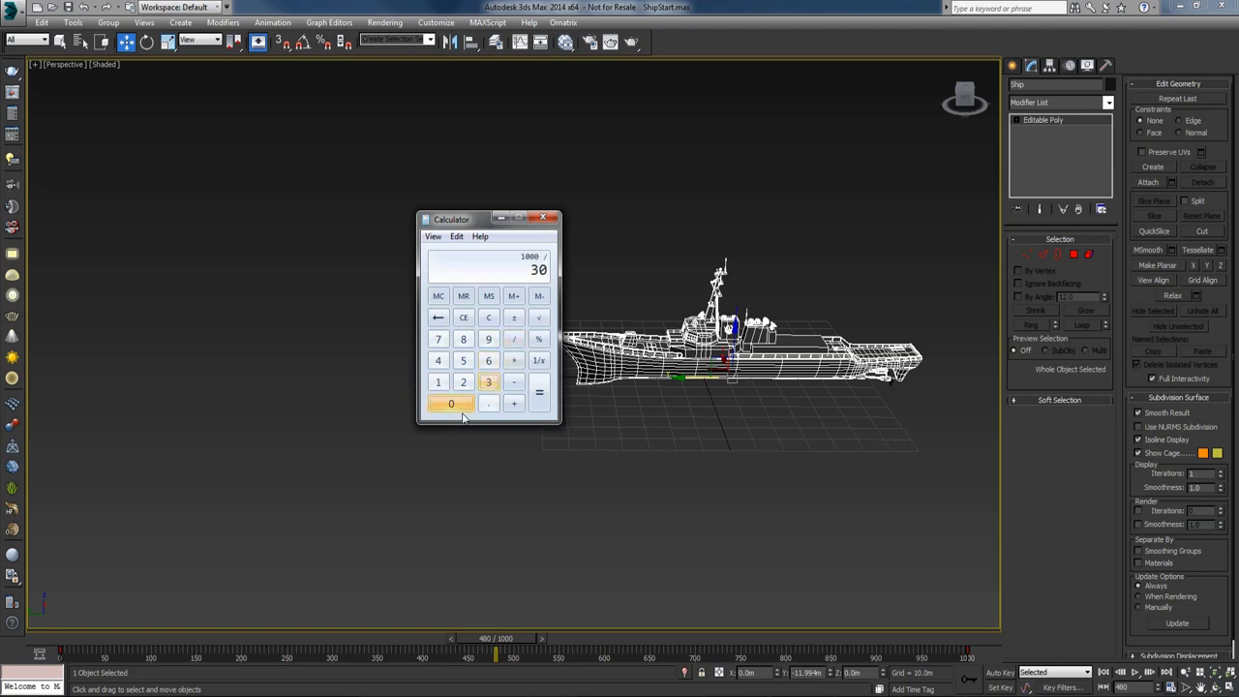
key("alt+Tab")
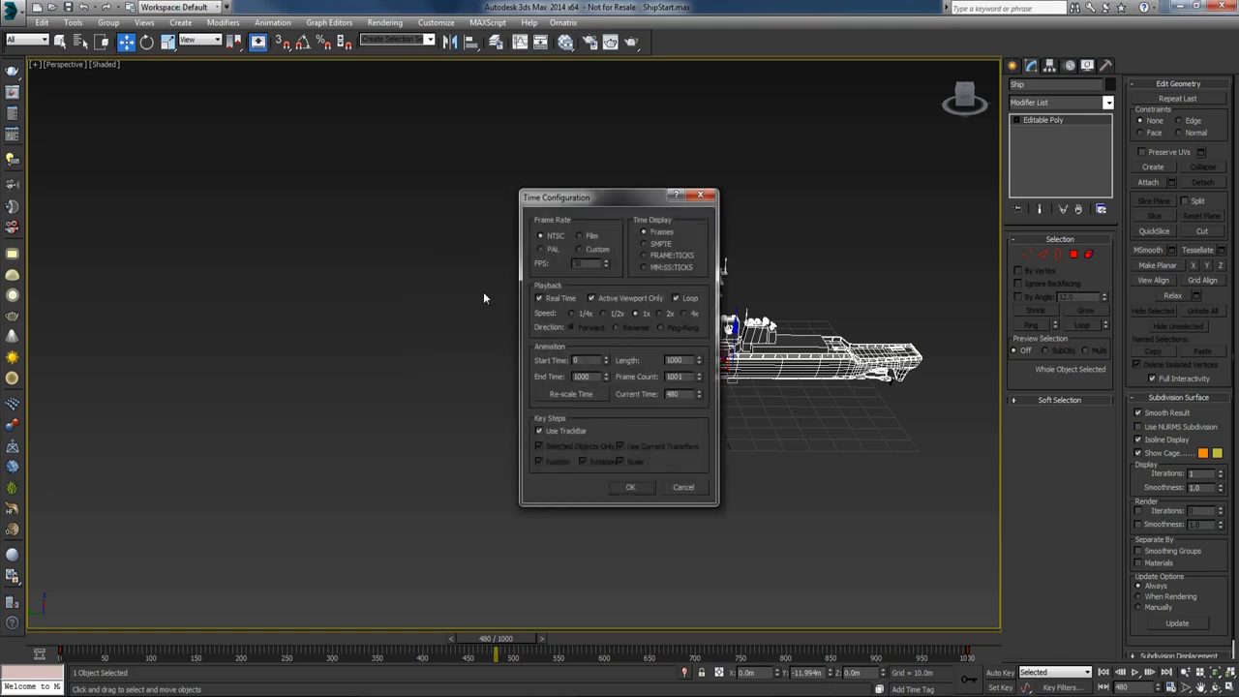
left_click(638, 487)
key("alt+Tab")
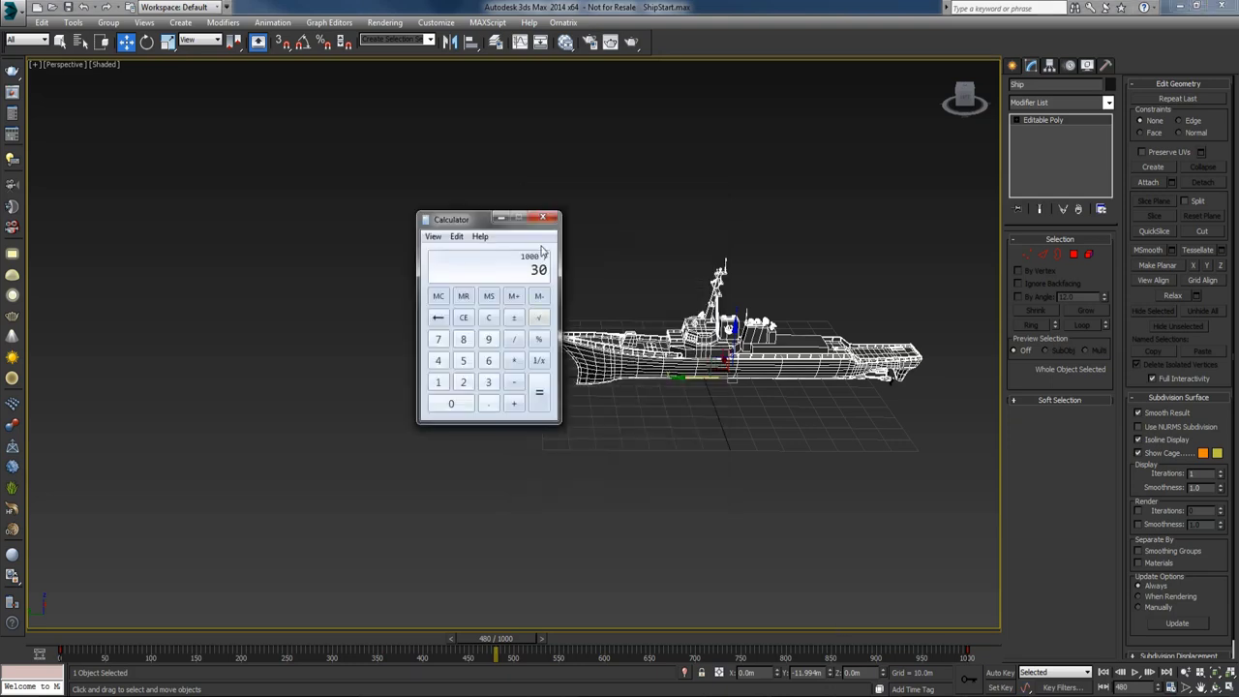
left_click(535, 399)
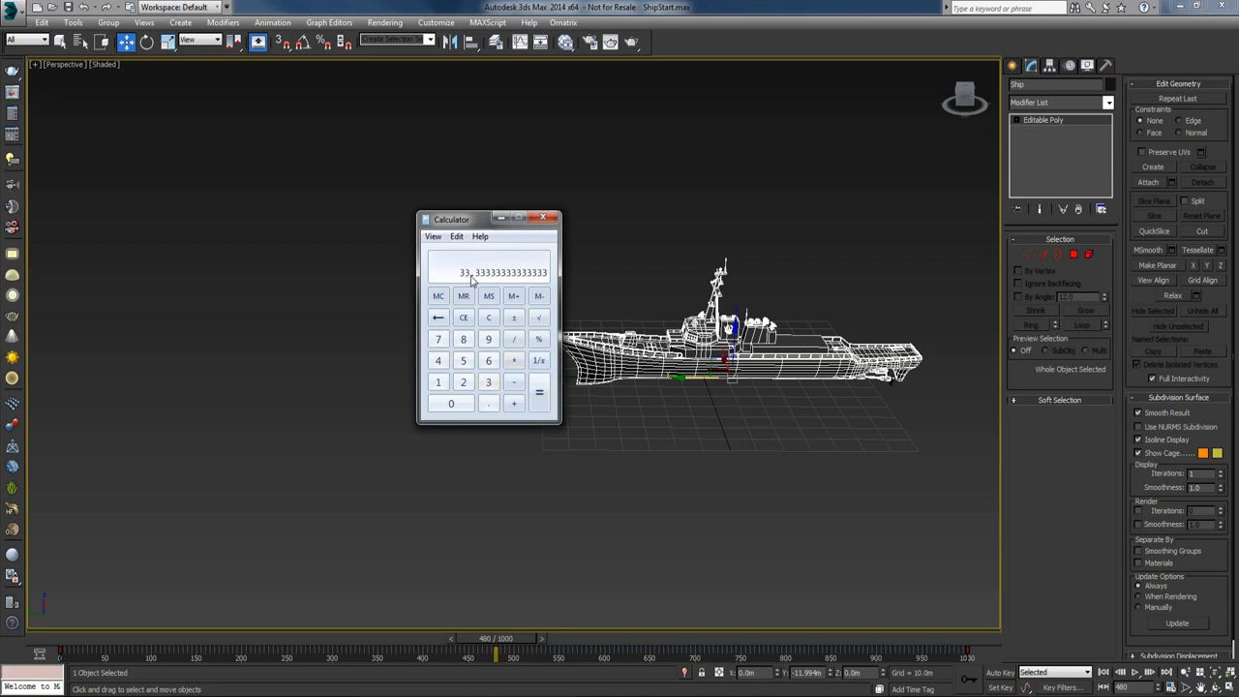
Step: Calculate the ship's speed in meters per second as 400 / 33 in Calculator
left_click(487, 319)
left_click(438, 366)
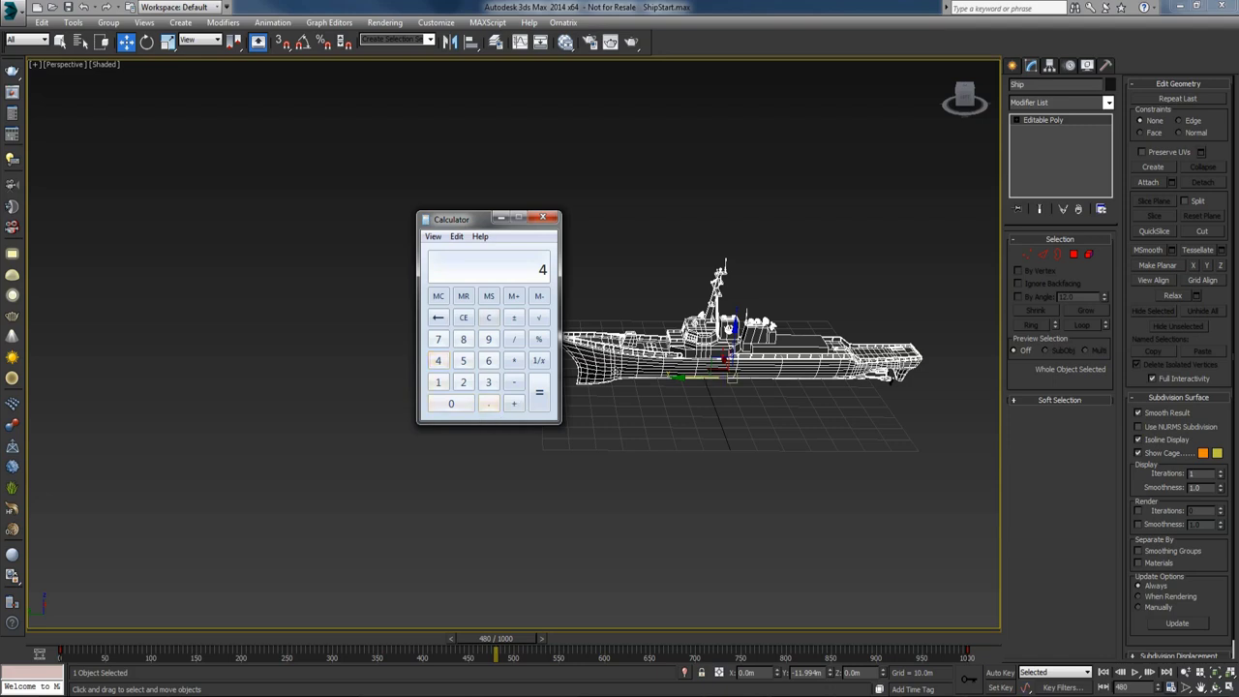
left_click(448, 404)
left_click(448, 404)
left_click(514, 339)
left_click(489, 382)
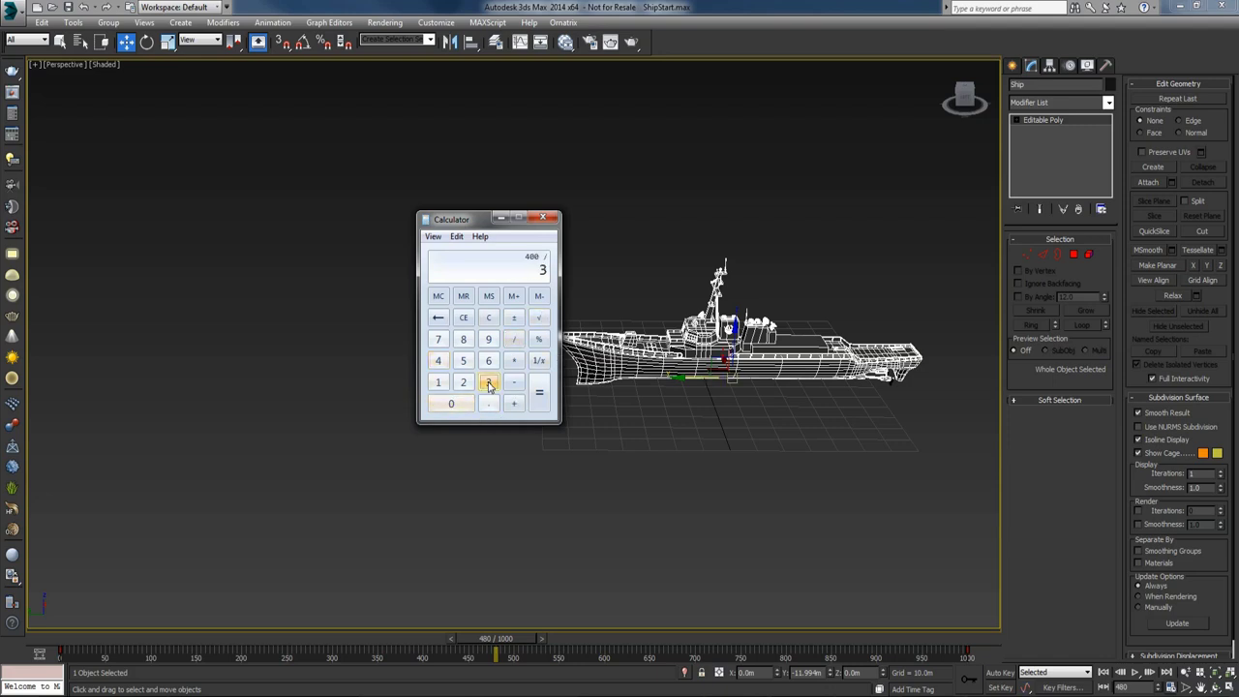
left_click(539, 392)
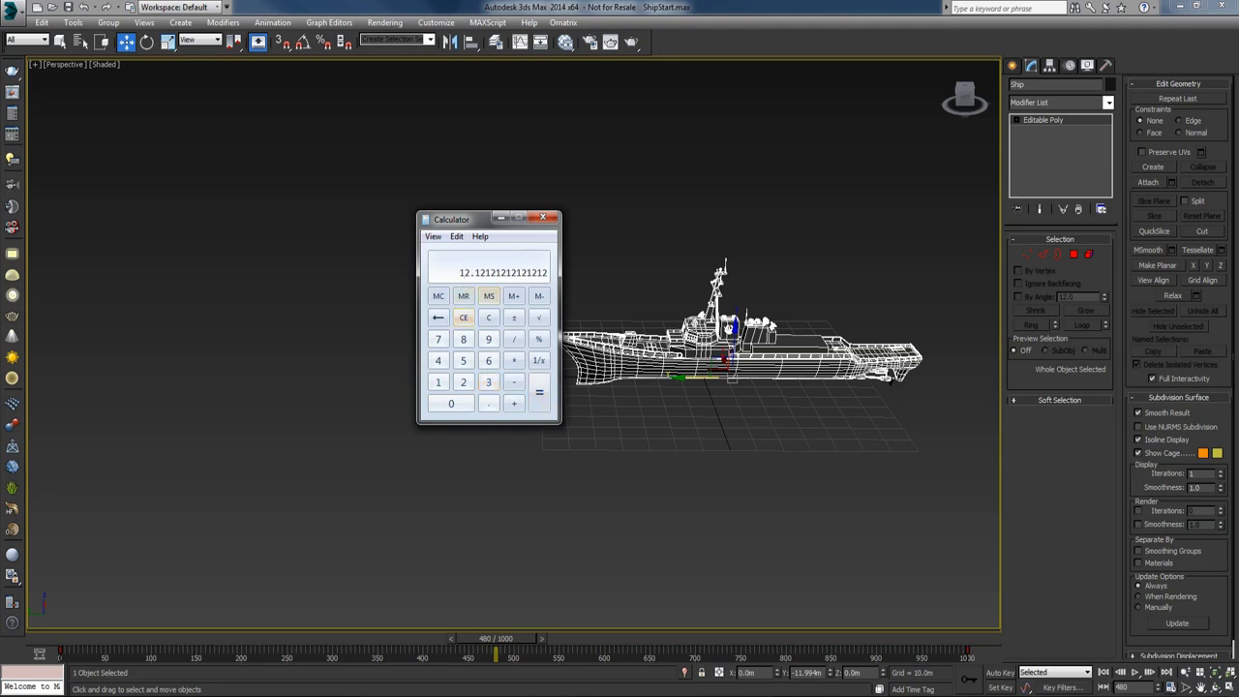
Step: Switch to Firefox and convert the ship's speed by searching Google for "12m/s to km/h"
key("alt+Tab")
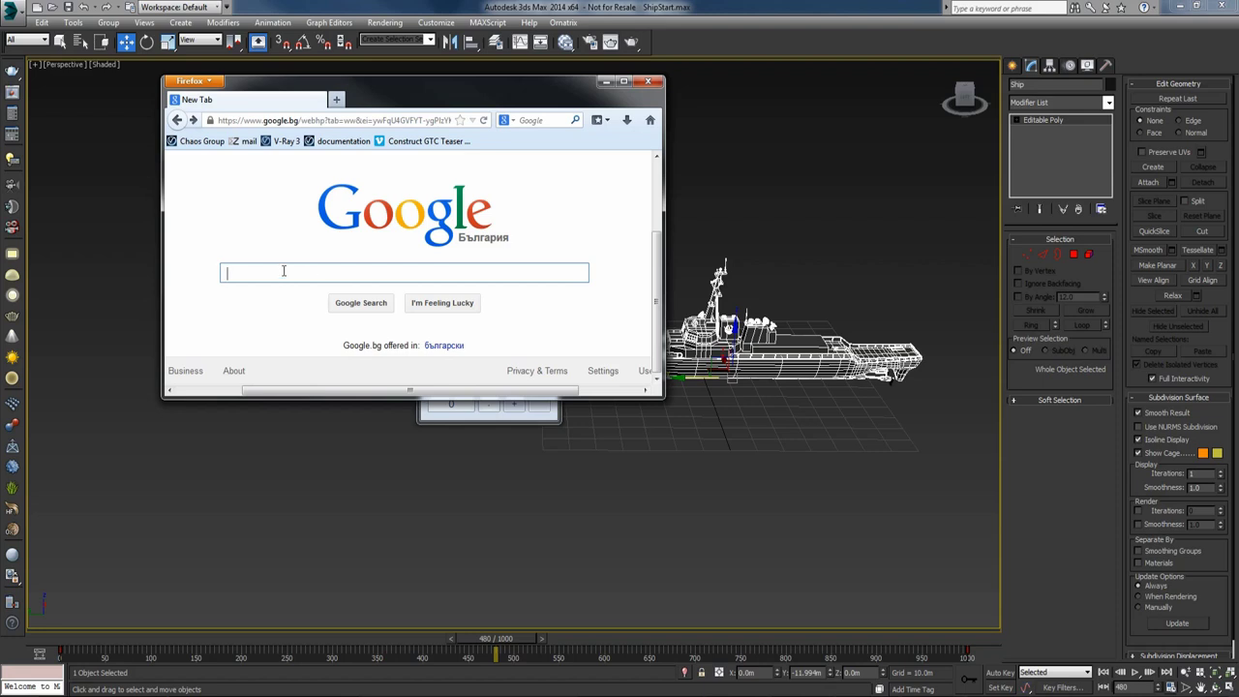
left_click(284, 275)
type("12m/s")
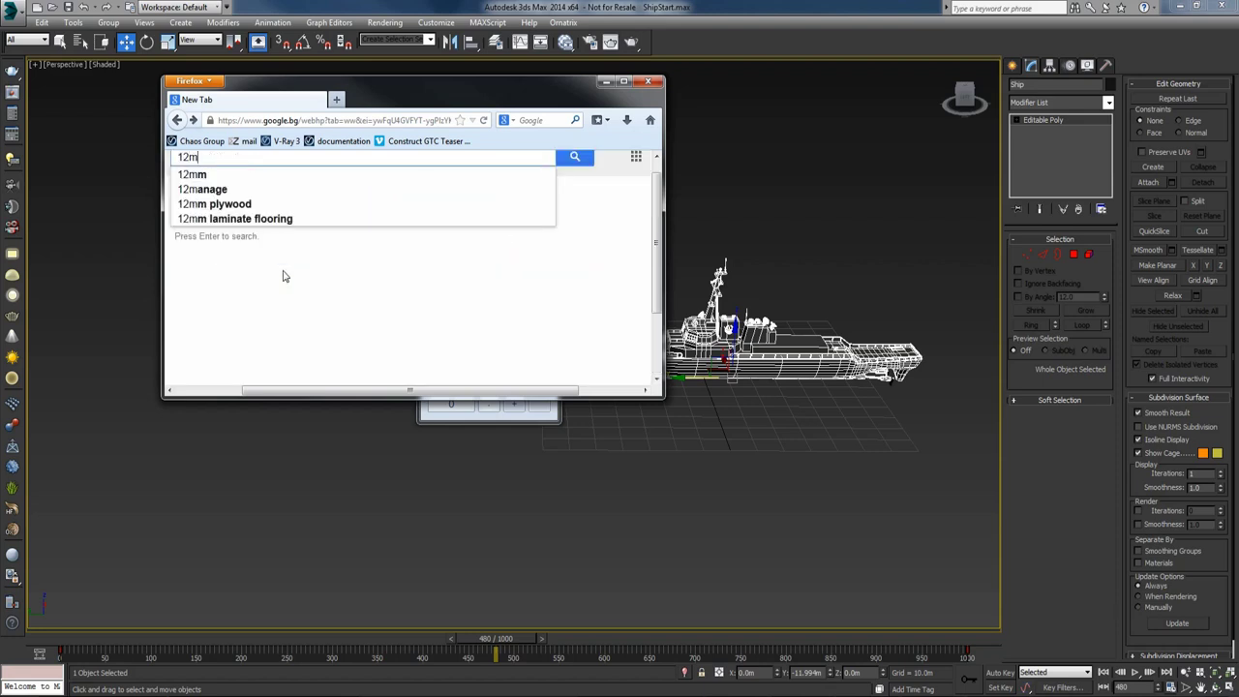
key("Down")
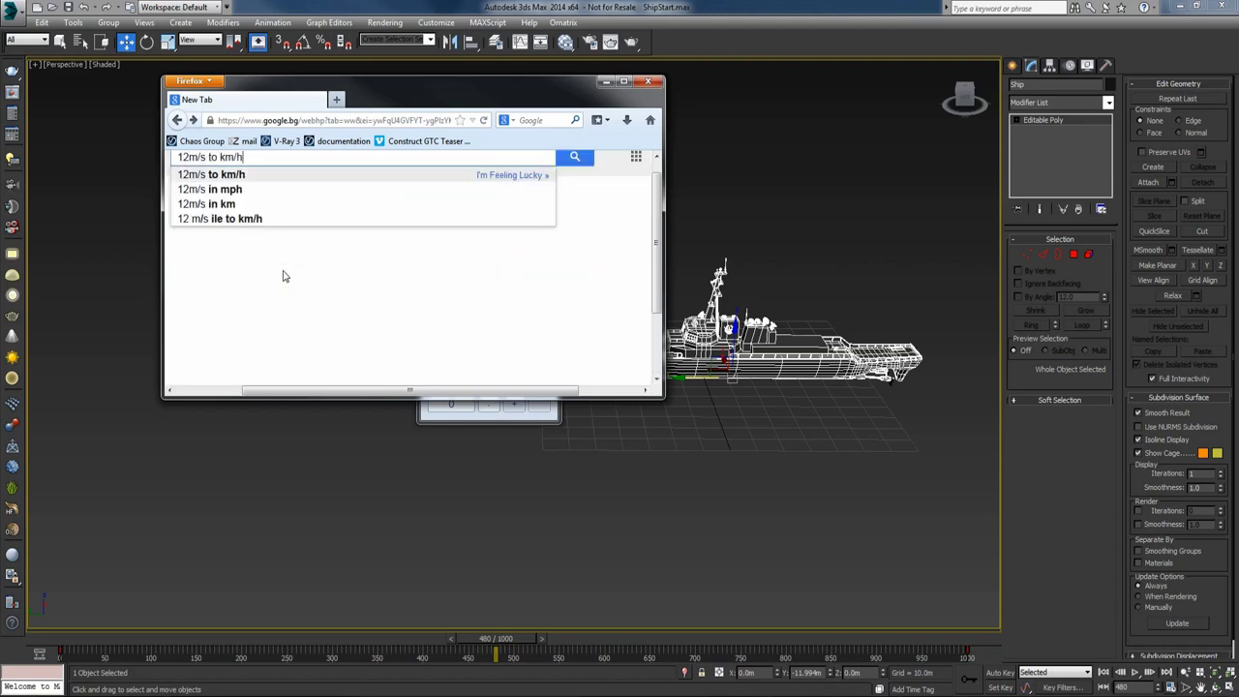
key("Return")
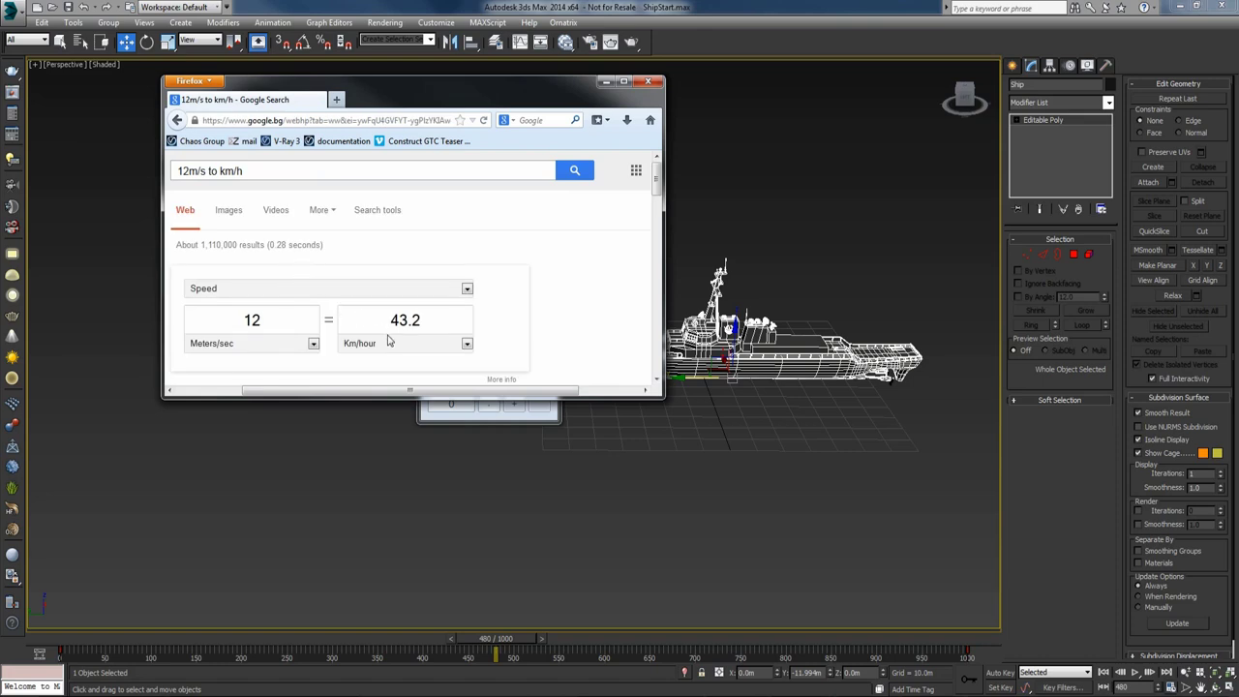
left_click_drag(391, 323, 425, 325)
left_click(578, 327)
left_click(606, 81)
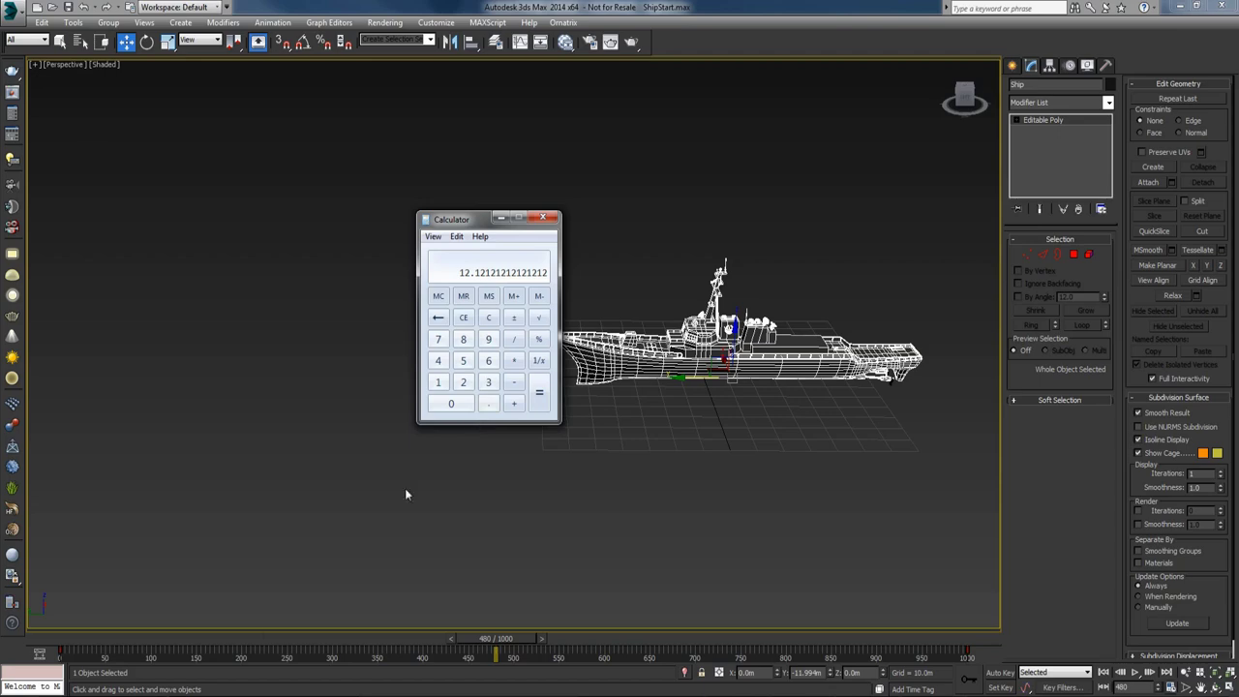
Step: Check the vessel's listed speed in the general characteristics of the USS Fitzgerald (DDG-62) Wikipedia article
left_click(229, 645)
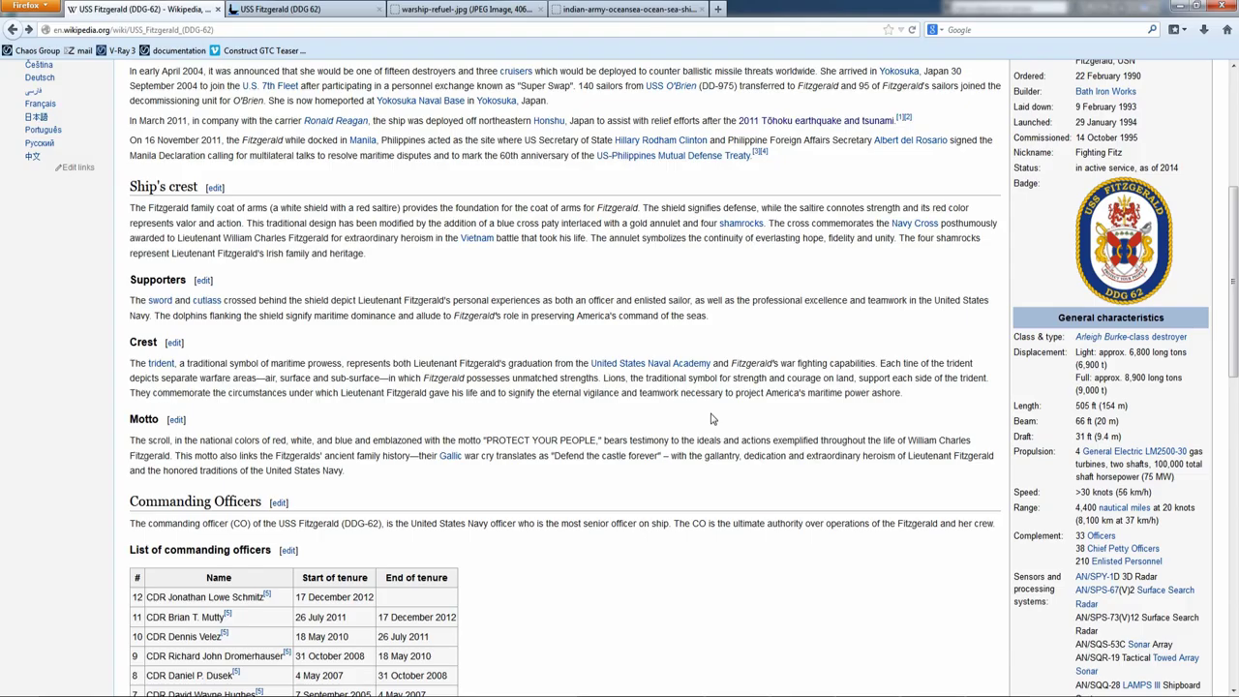
left_click_drag(1014, 491, 1156, 496)
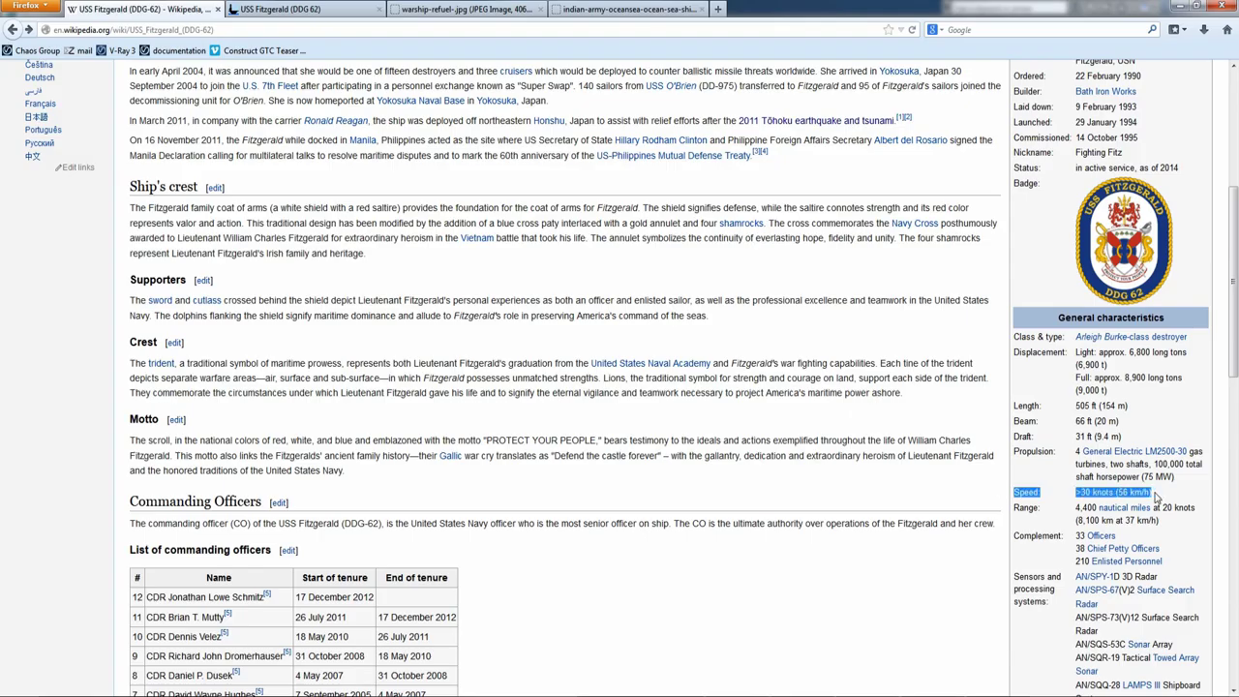
left_click(1159, 496)
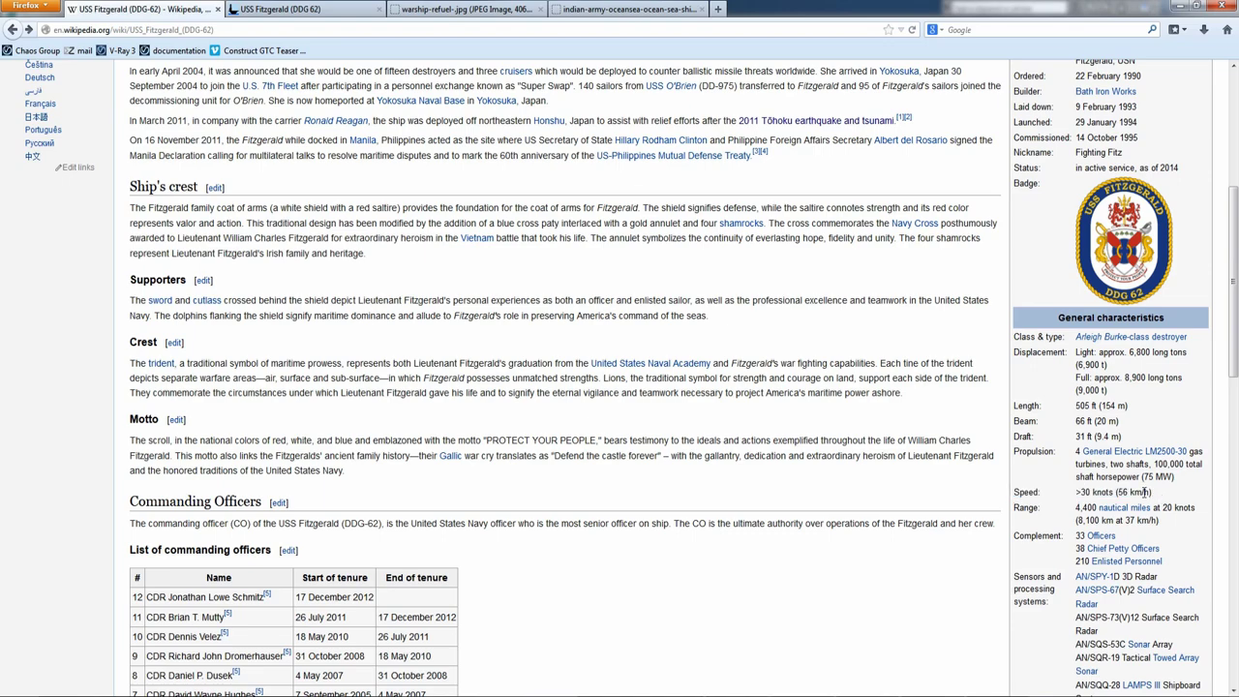
left_click(1181, 7)
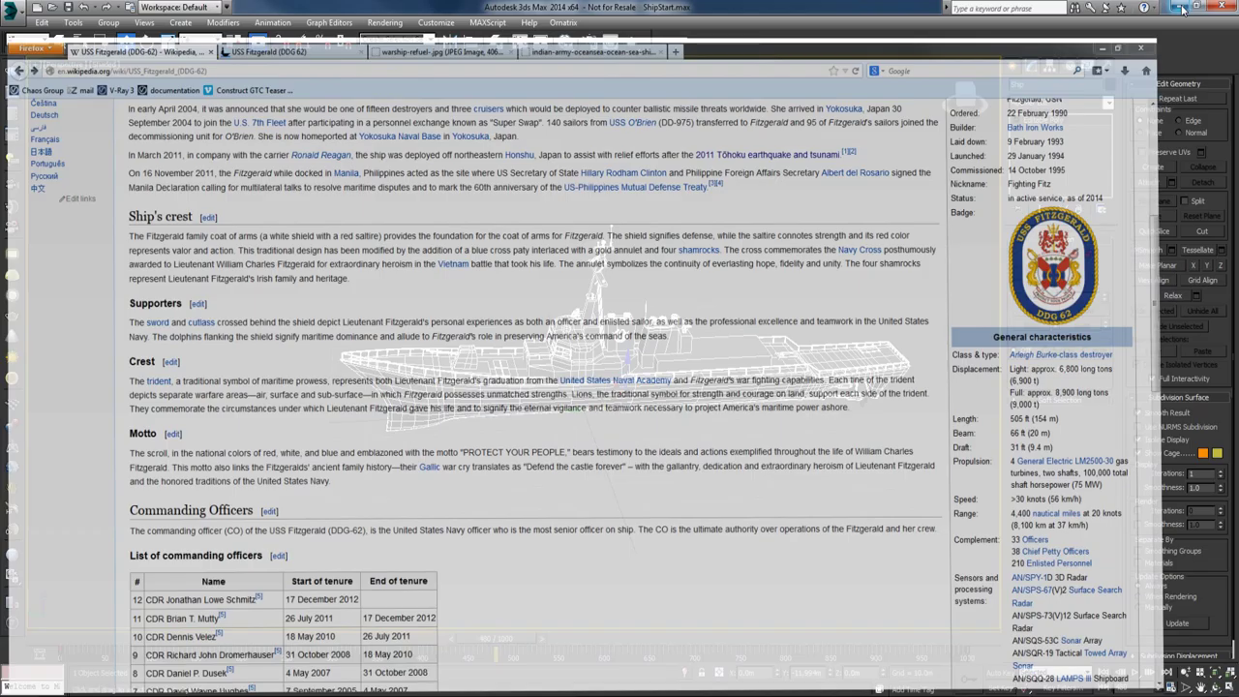
Step: Make the ship's Y Position animation curve linear in the Curve Editor by setting both of its keys to linear tangents
middle_click_drag(740, 429, 730, 430, "alt")
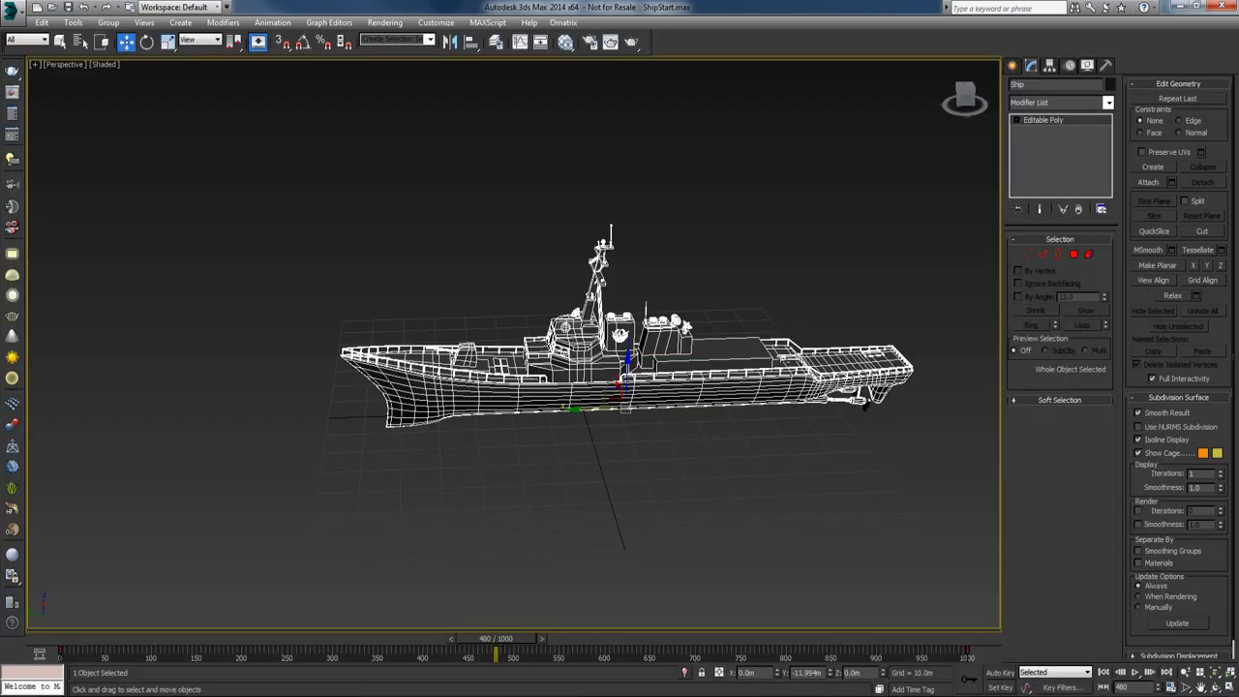
left_click(520, 42)
left_click(128, 218)
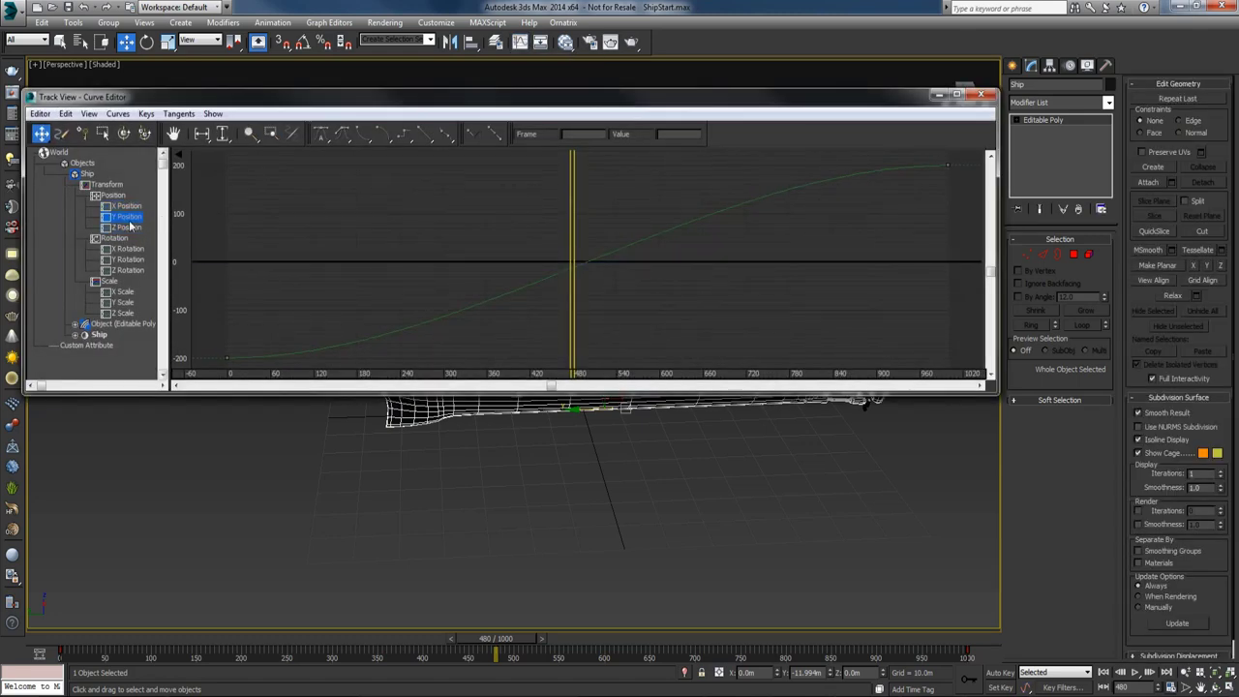
scroll(346, 251, "down", 2)
left_click_drag(864, 170, 242, 356)
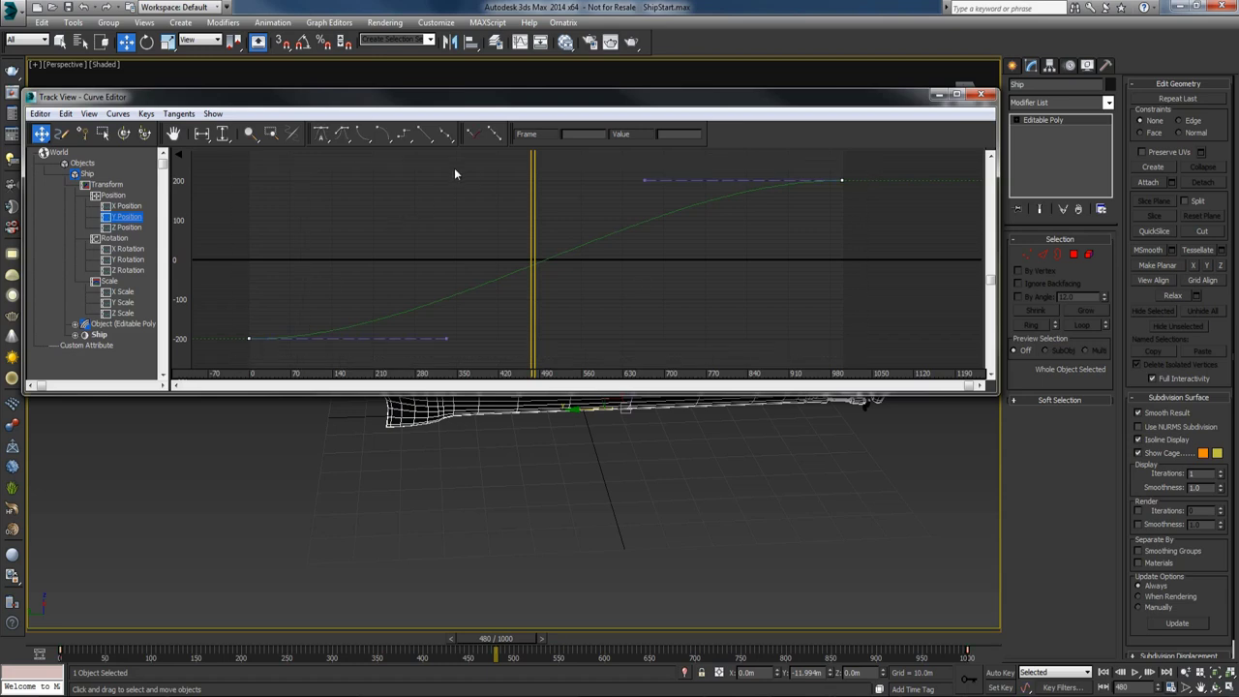
left_click(424, 134)
Step: Delete the keys on the ship's X Position and Z Position tracks and close the Curve Editor
left_click(126, 206)
left_click(870, 281)
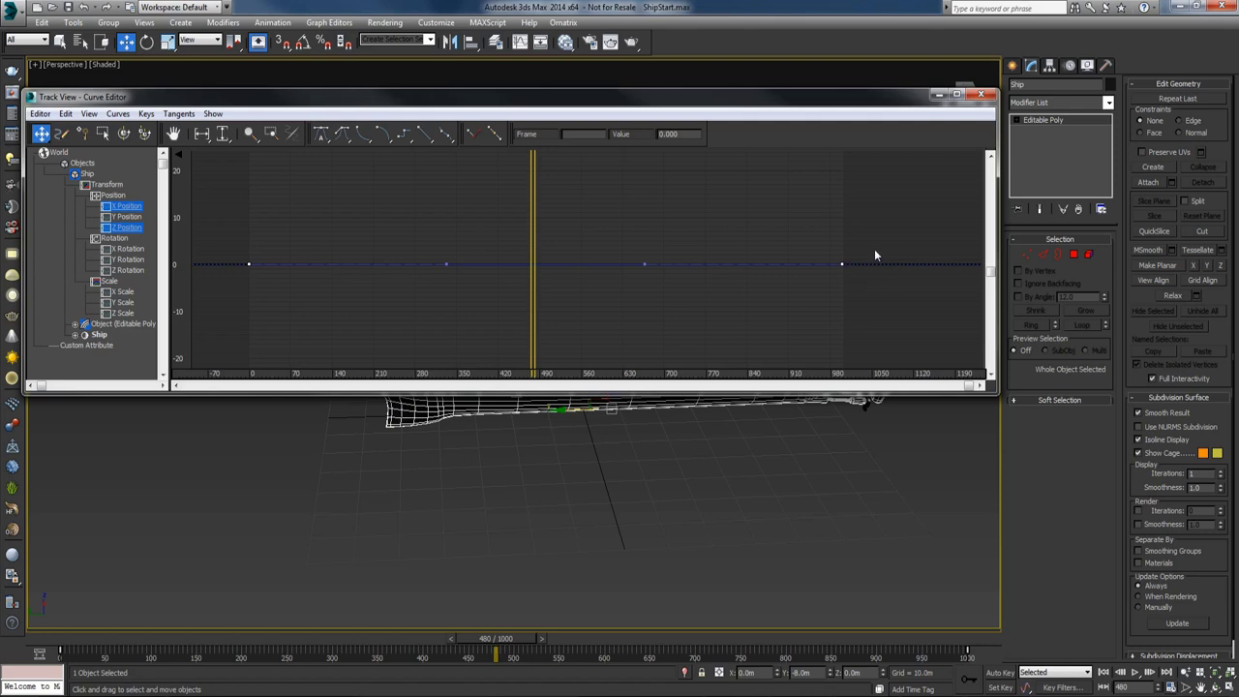
key("Delete")
left_click(981, 94)
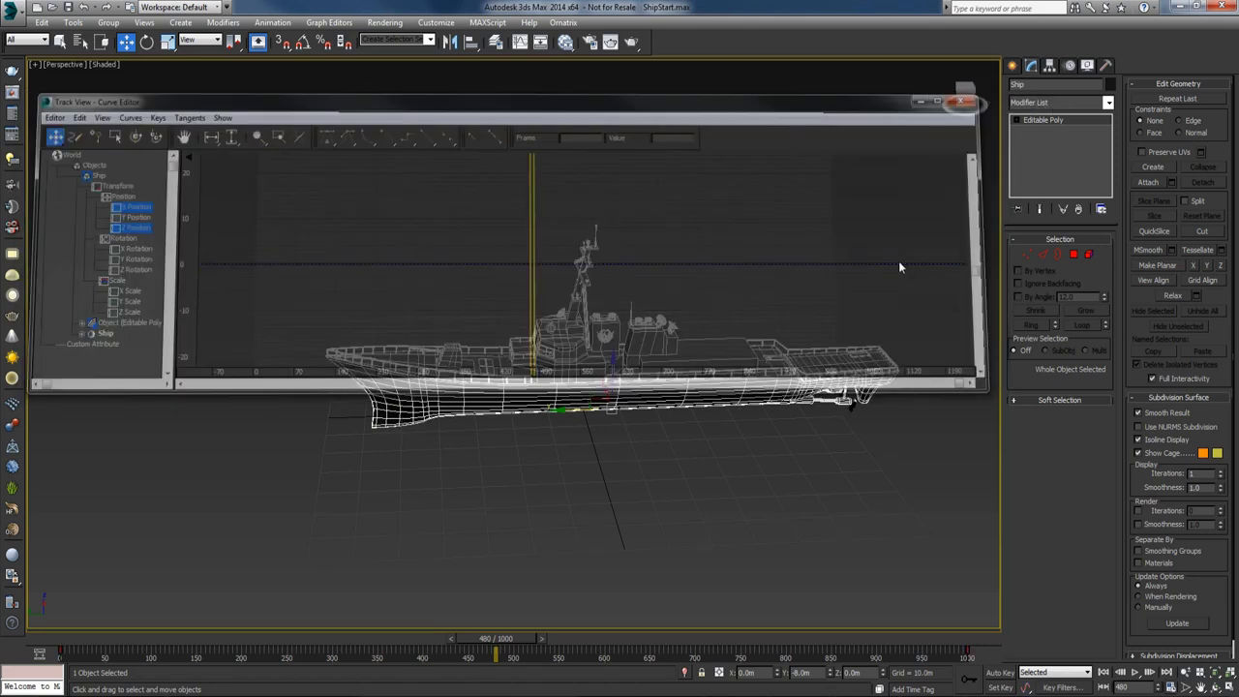
Step: Deselect the ship, bring up the PhoenixFD object types for creation and return the animation to frame 0
left_click(711, 493)
key("q")
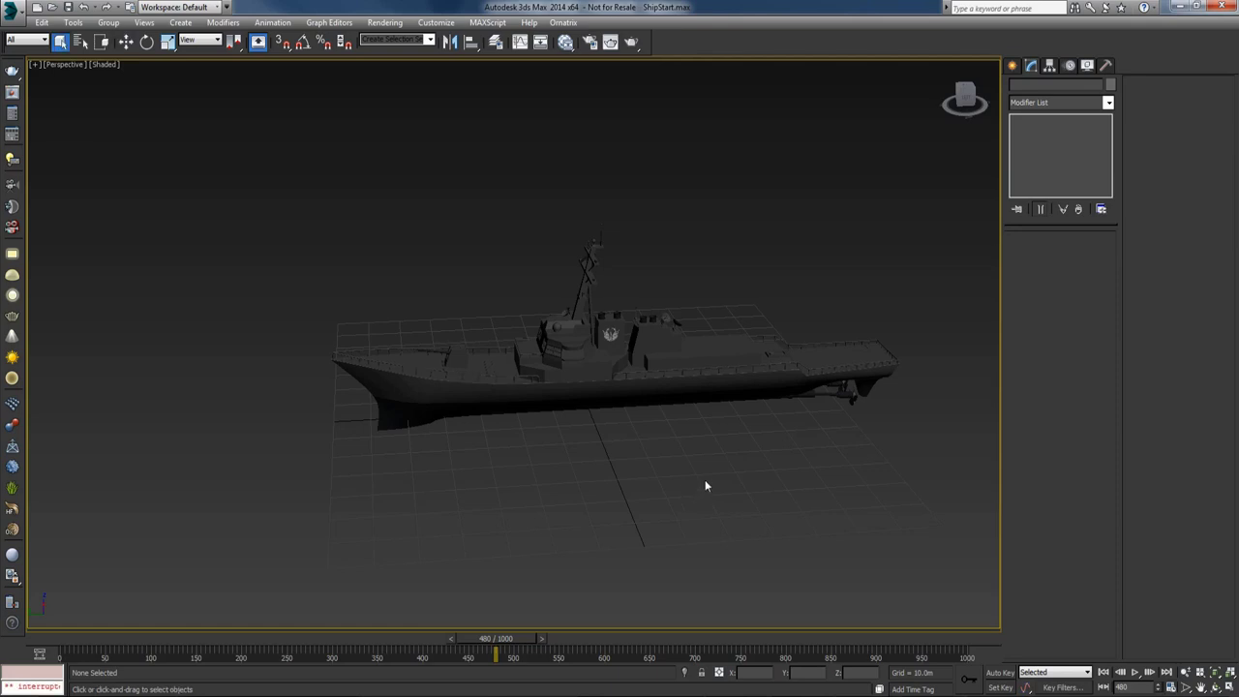
left_click(1011, 65)
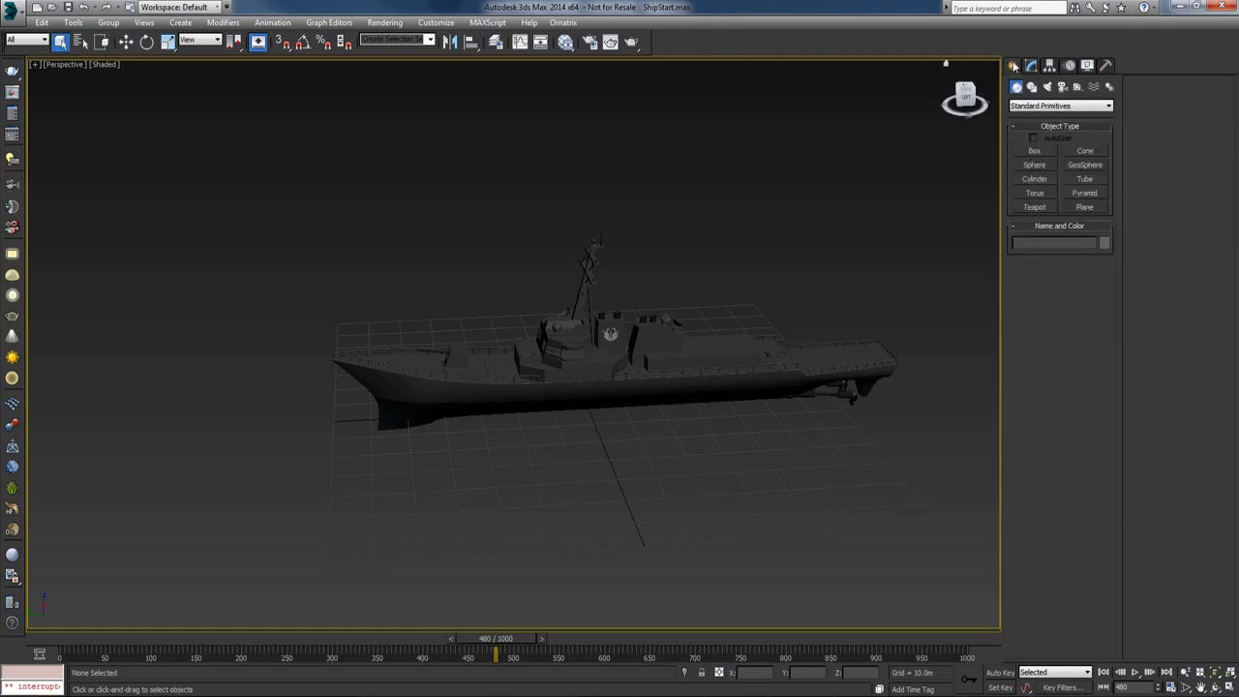
left_click(1033, 107)
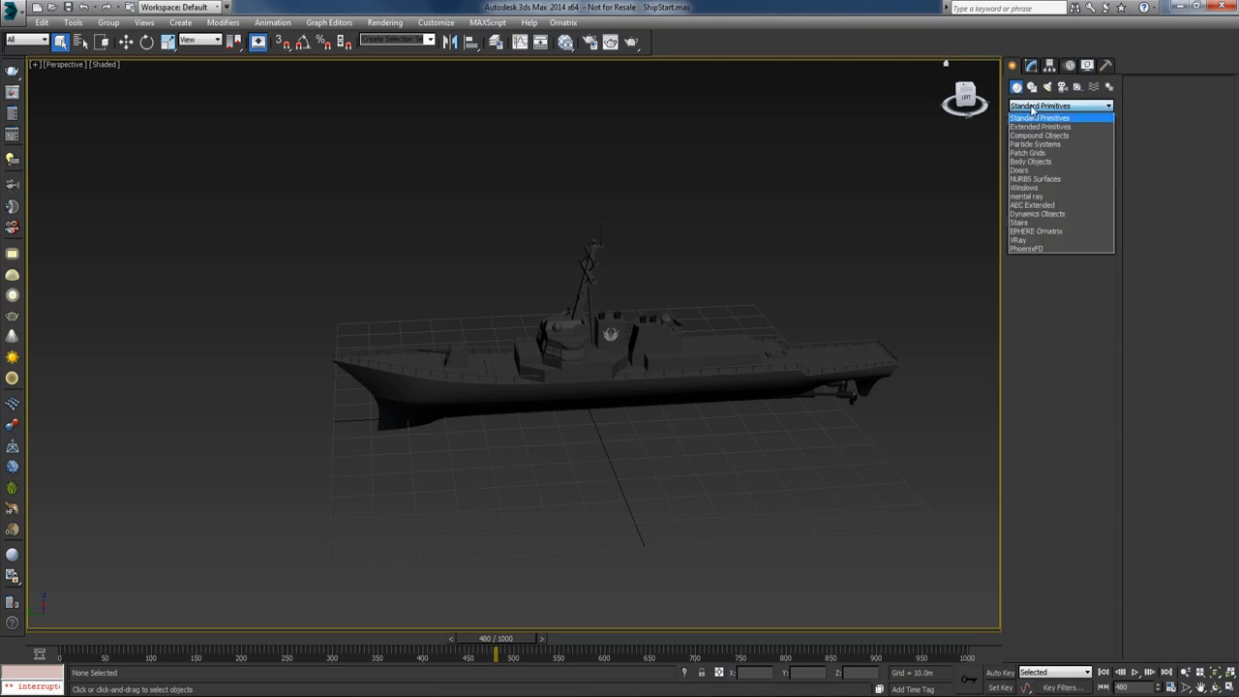
left_click(1035, 248)
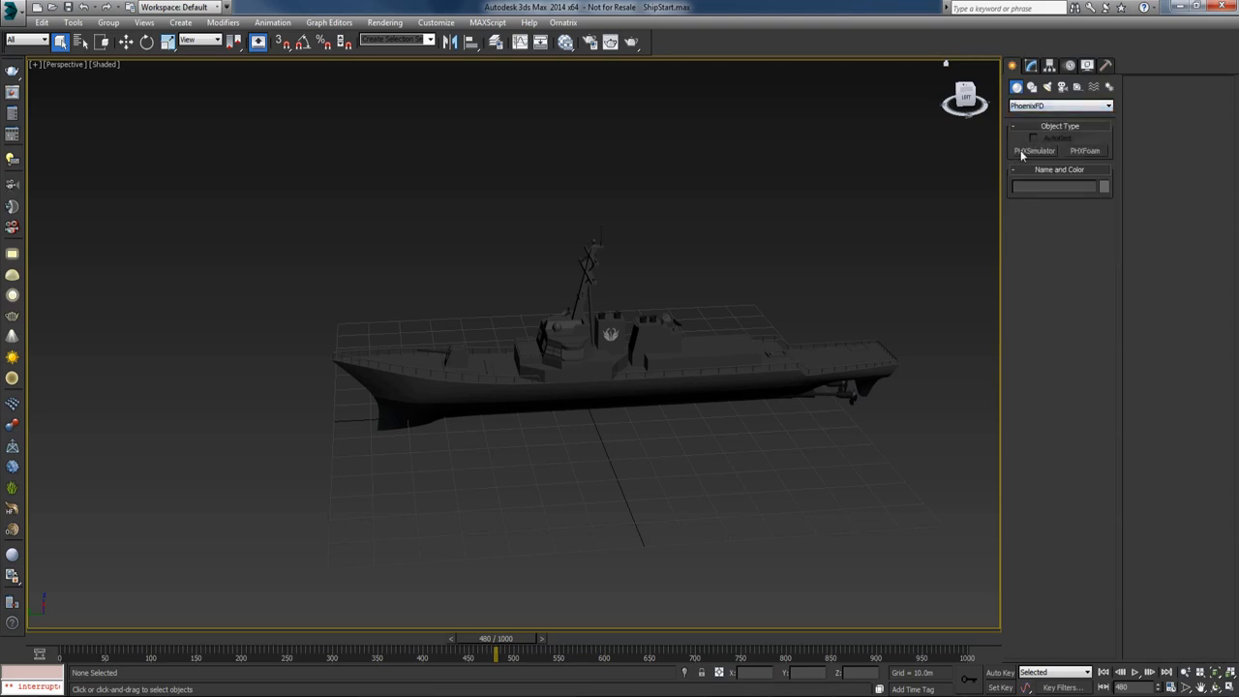
scroll(619, 272, "down", 5)
middle_click_drag(619, 272, 612, 380, "alt")
left_click_drag(78, 636, 30, 636)
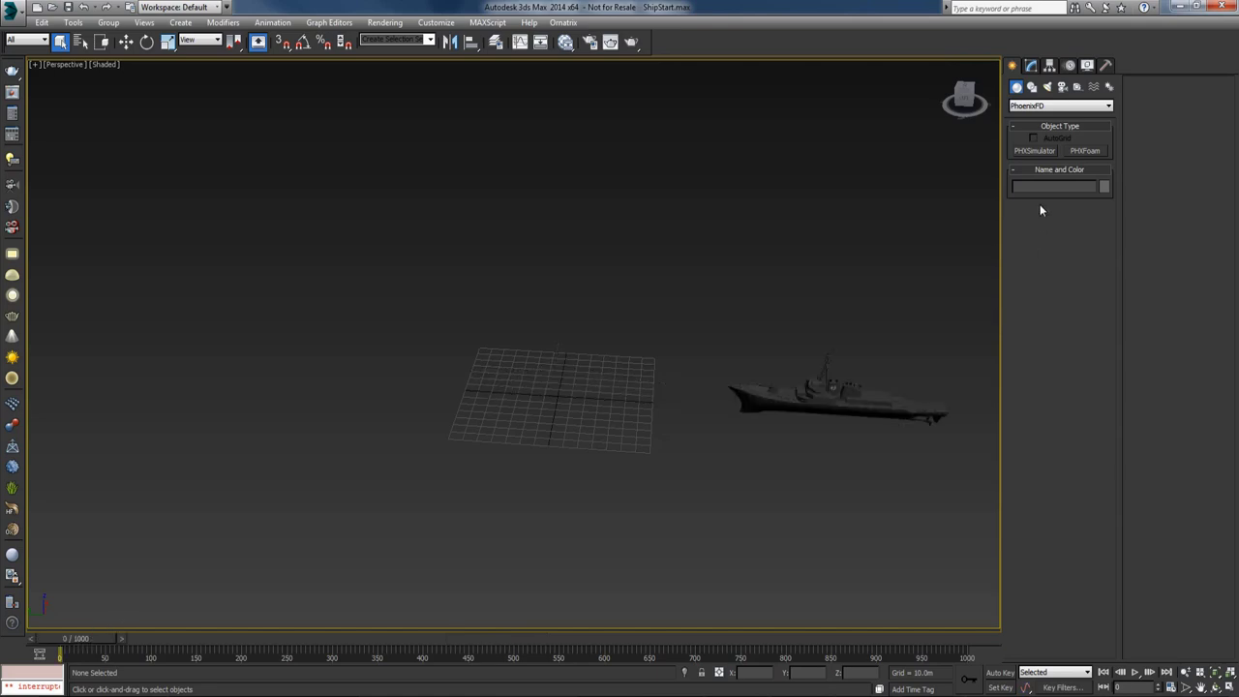
Step: Create a PHXSimulator box around the ship and its path, about 148 m by 543 m and 16 m high
left_click(1035, 151)
left_click_drag(243, 336, 341, 401)
left_click_drag(420, 415, 962, 475)
left_click(960, 461)
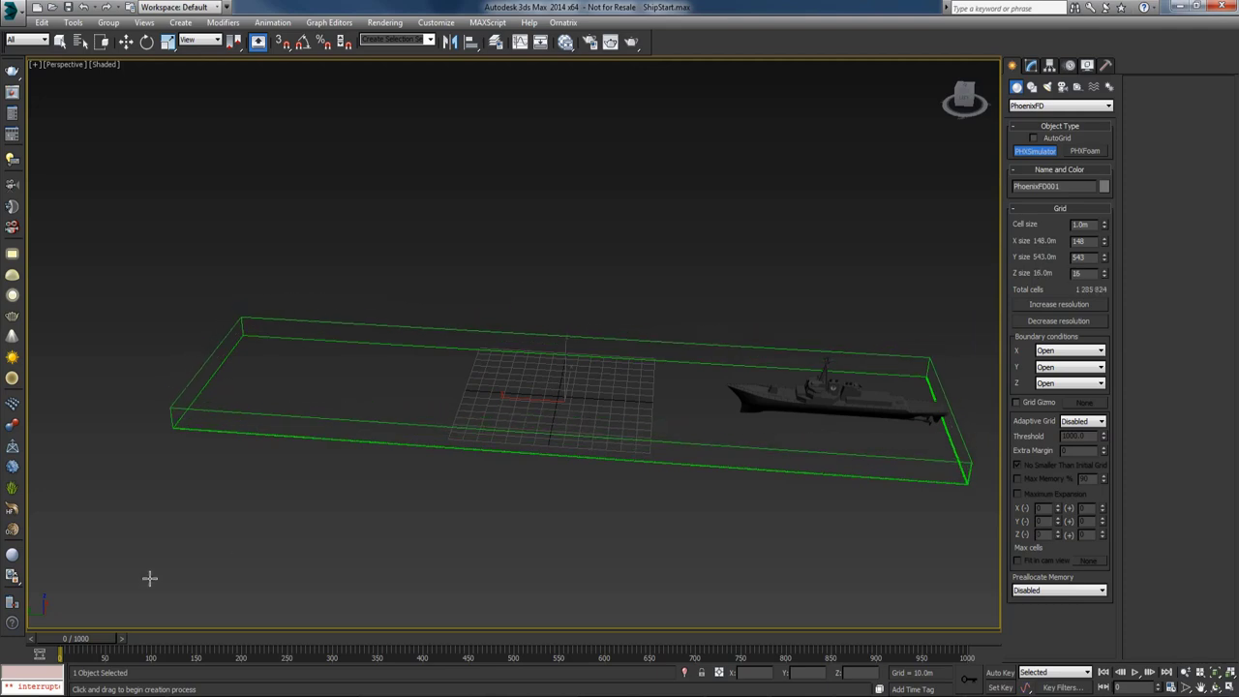
mouse_move(81, 641)
left_mouse_down()
mouse_move(968, 641)
mouse_move(81, 640)
left_mouse_up()
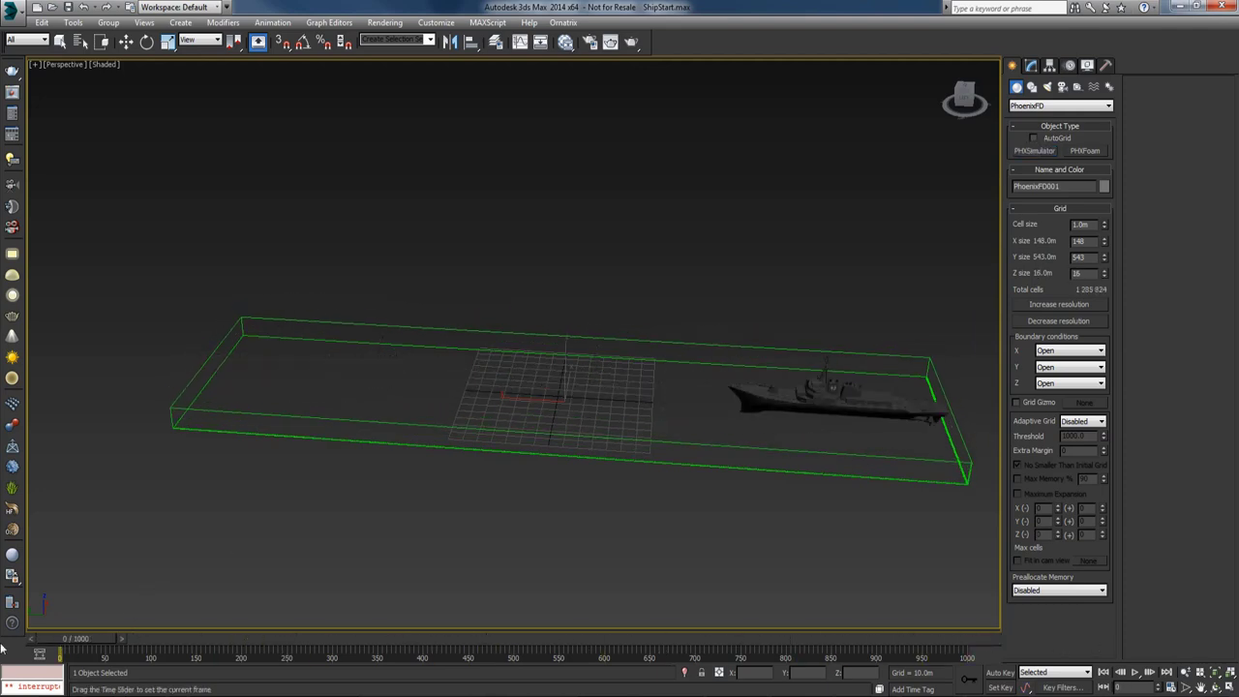
Step: Reduce the simulator grid to an X size of 60 and a Y size of 223 cells
middle_click_drag(719, 471, 747, 465, "alt")
key("w")
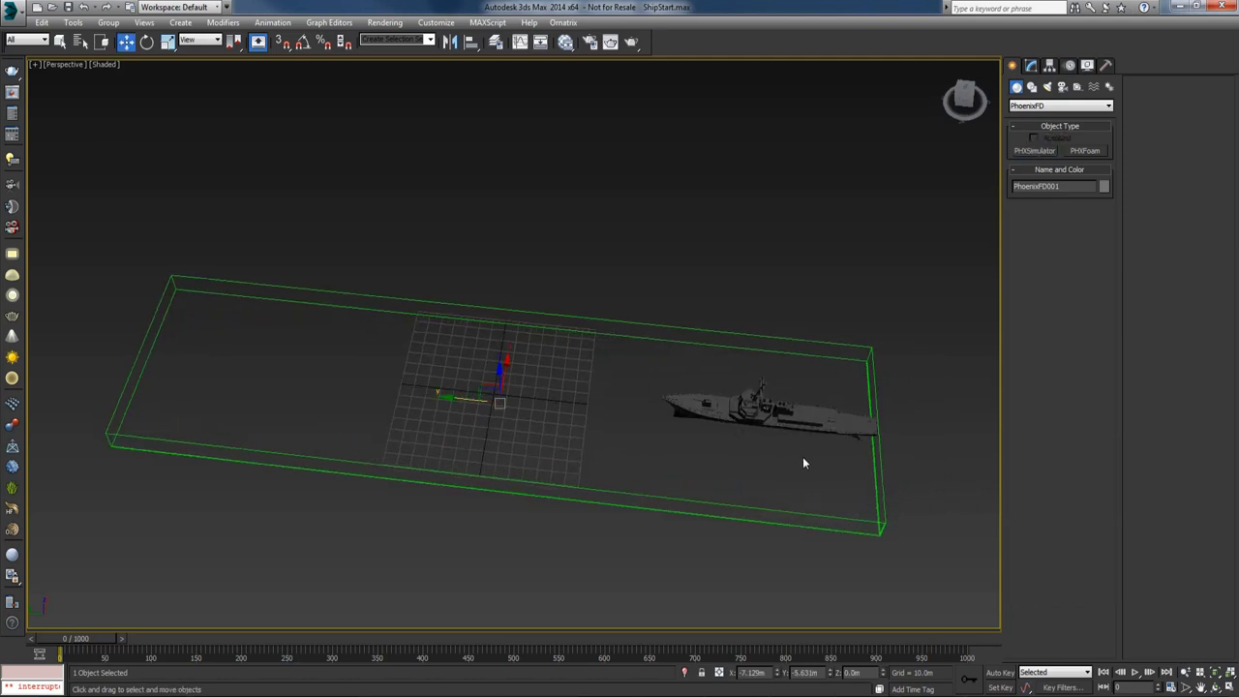
middle_click_drag(845, 442, 849, 389, "alt")
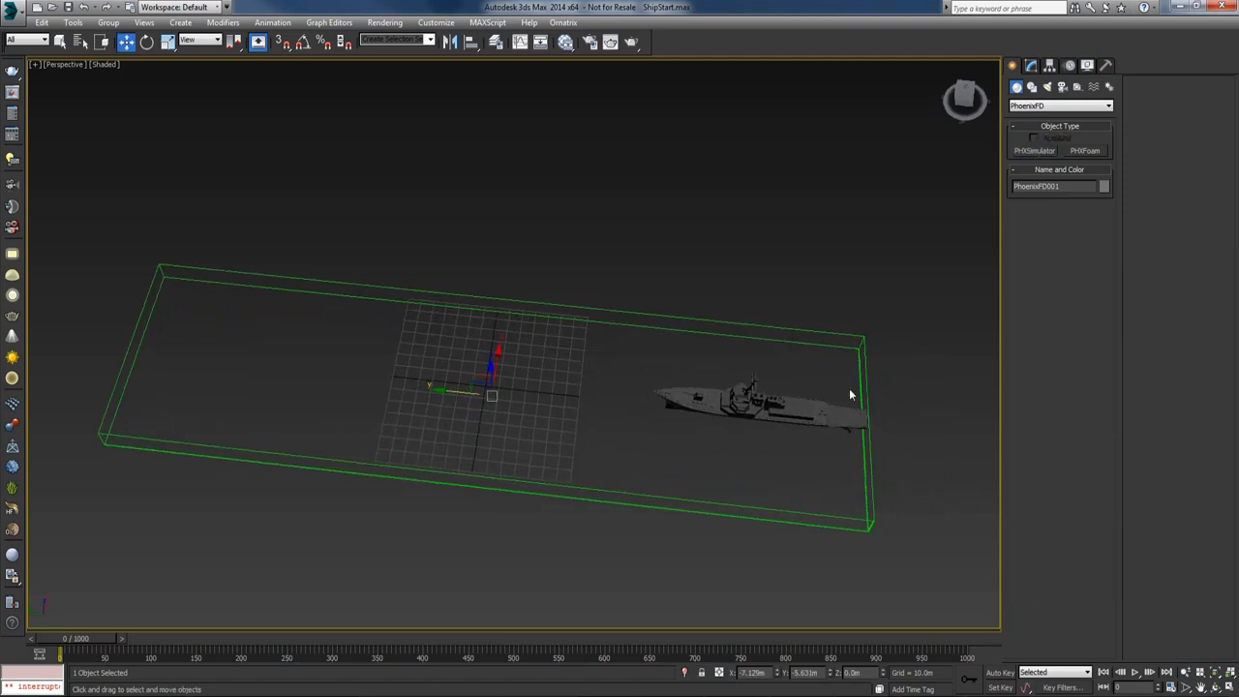
left_click(1031, 65)
middle_click_drag(863, 316, 850, 303, "alt")
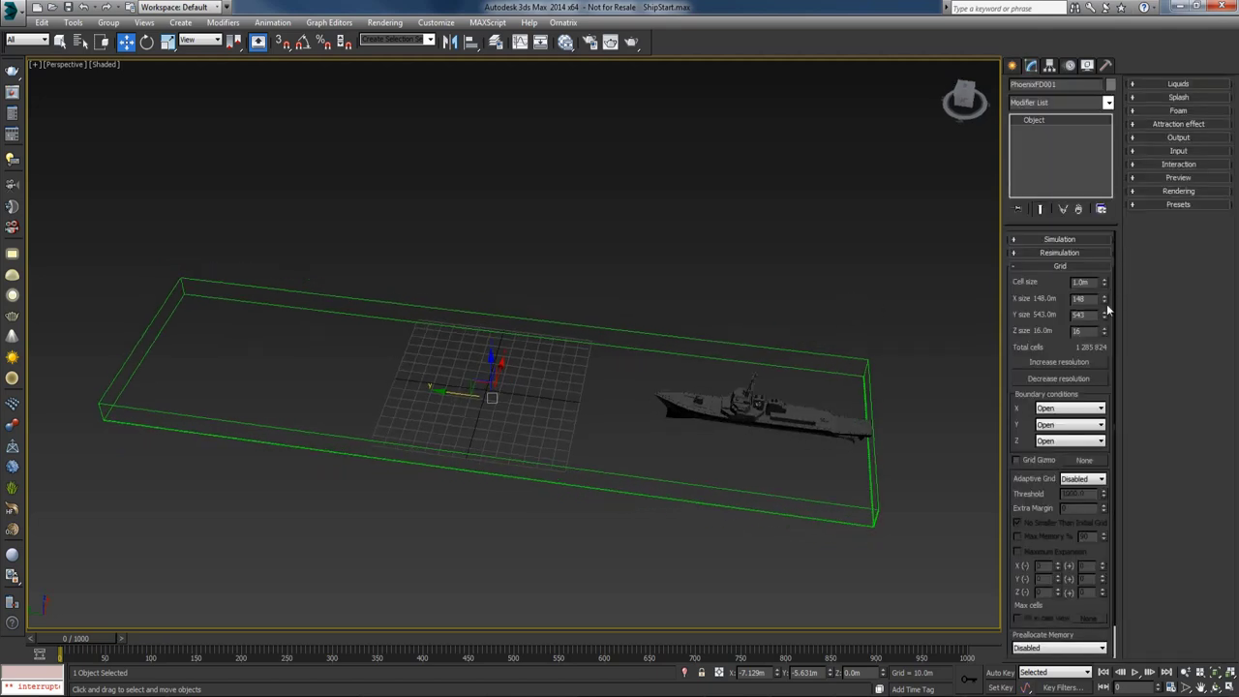
left_click_drag(1105, 299, 1107, 358)
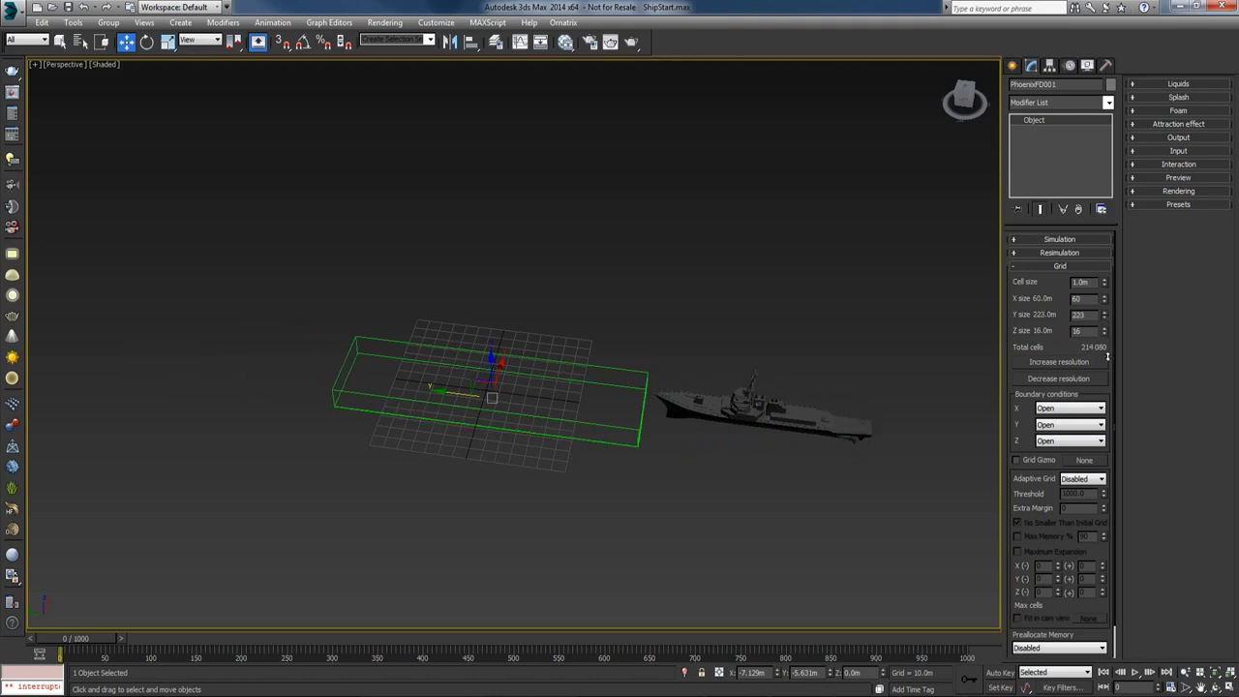
Step: Move the simulator over the ship, with X at 0 m and Y at about -237 m, so its front end meets the bow
left_click_drag(453, 389, 792, 450)
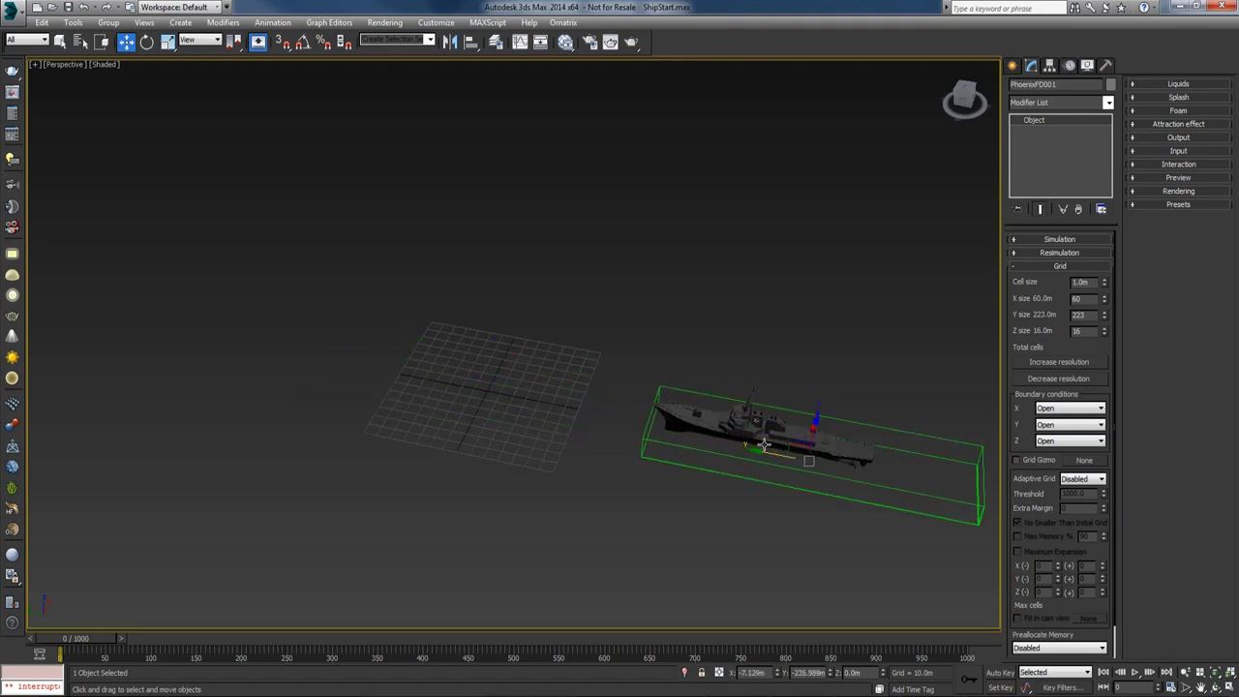
scroll(795, 450, "down", 1)
middle_click_drag(784, 649, 637, 520, "alt")
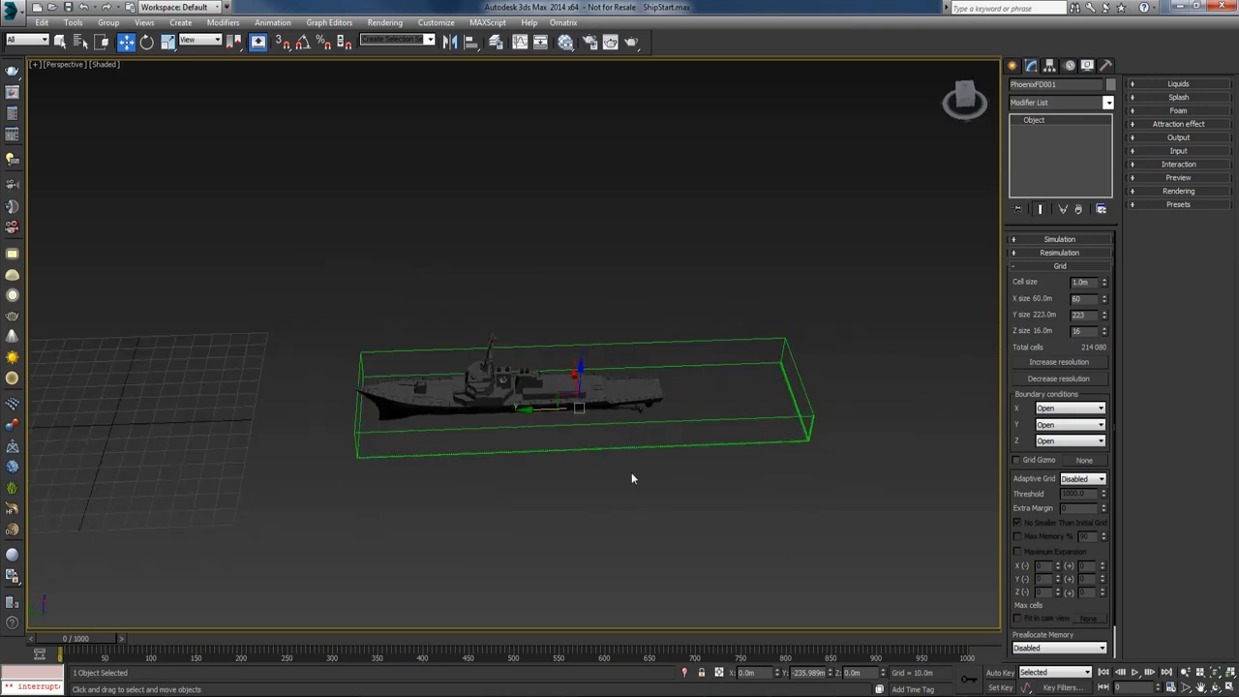
middle_click_drag(630, 474, 283, 370, "alt")
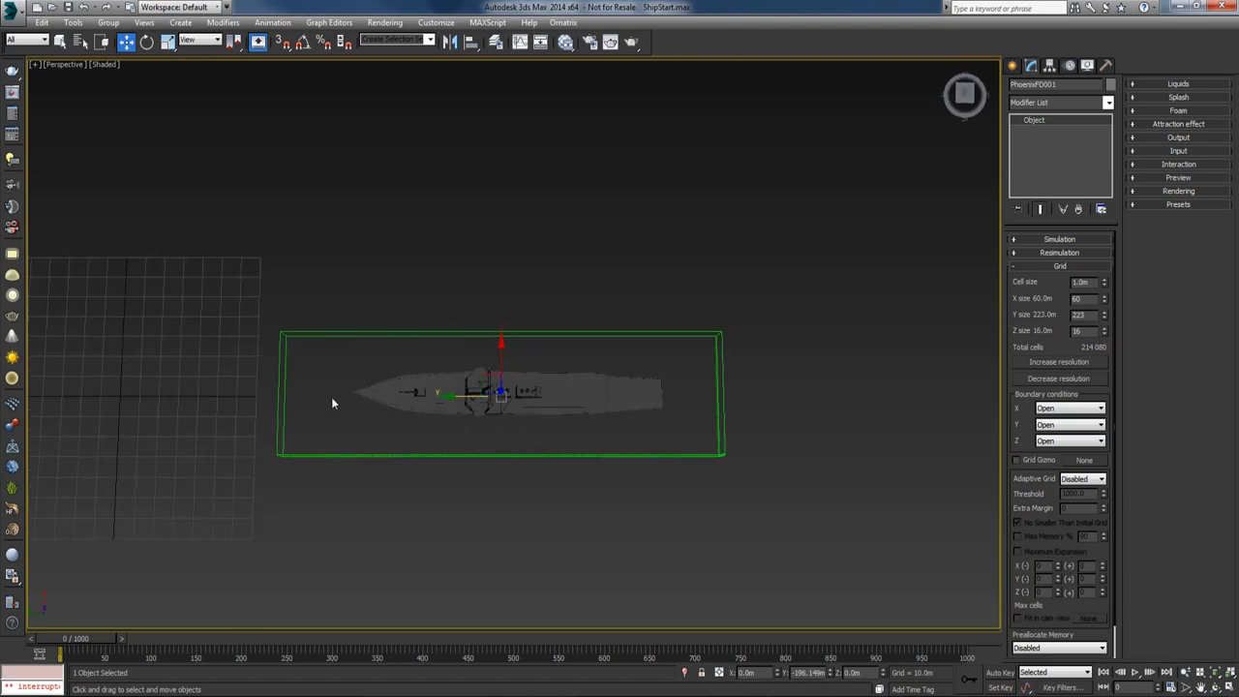
middle_click_drag(366, 431, 367, 368, "alt")
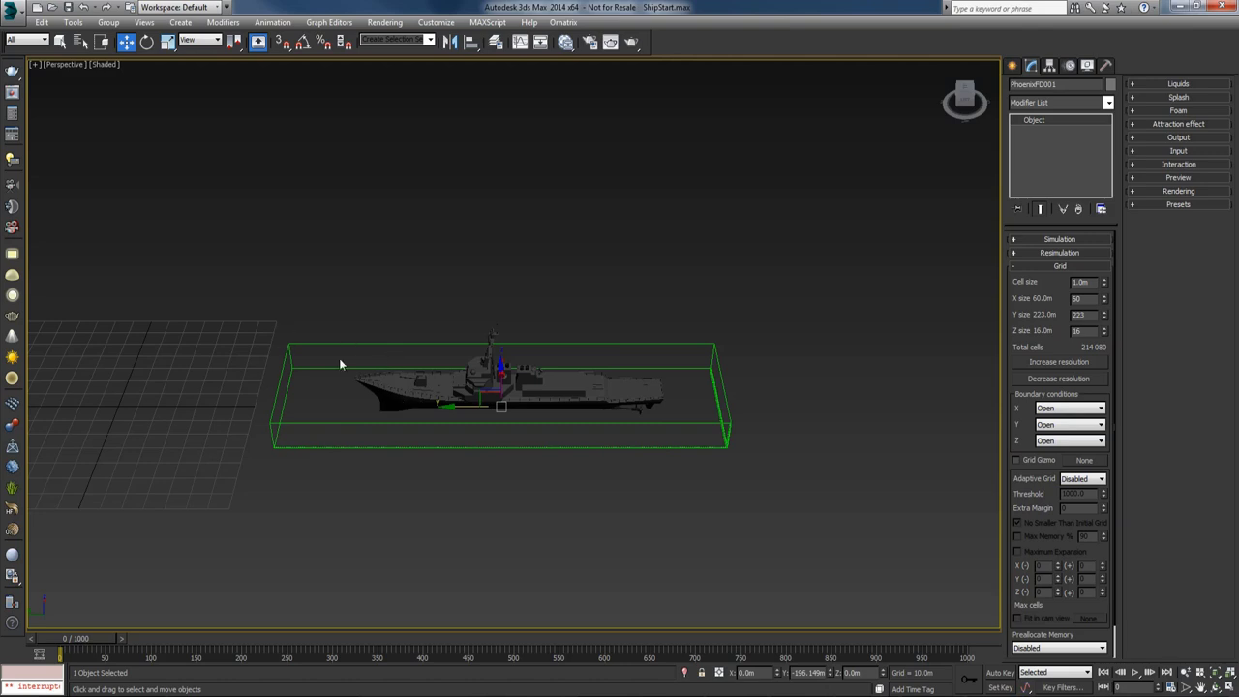
left_click_drag(442, 408, 543, 407)
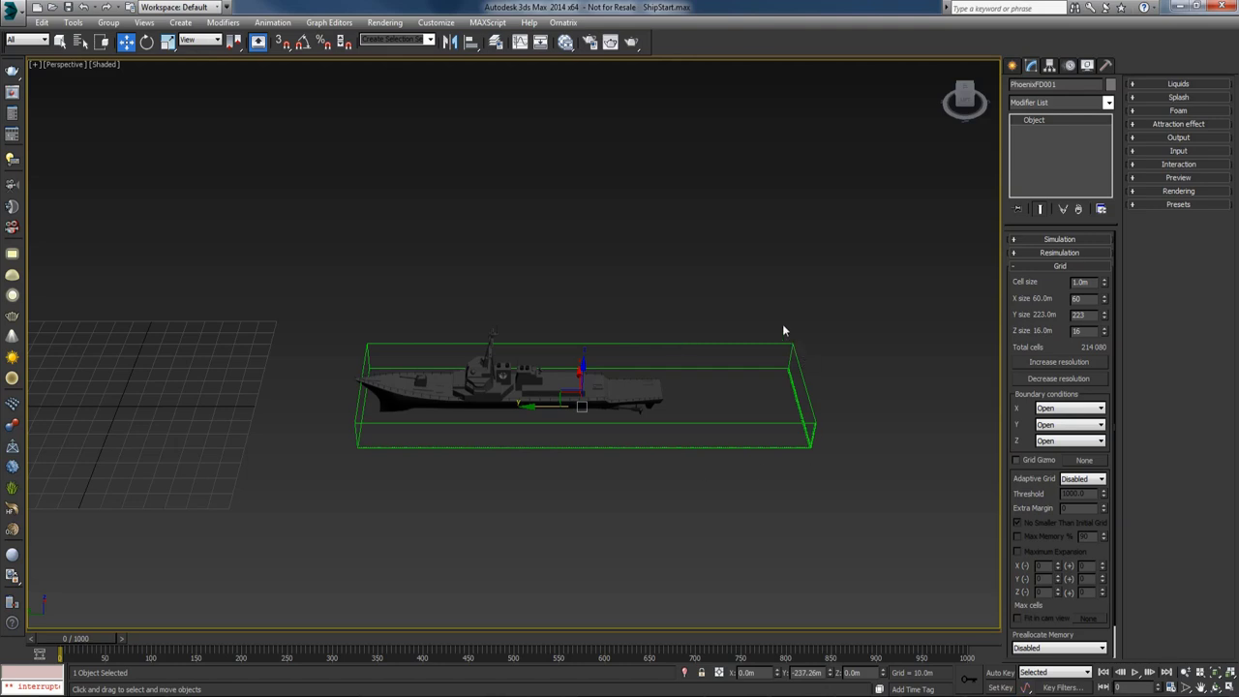
Step: Set the simulator's Y position to -238 m
mouse_move(805, 462)
middle_mouse_down("alt")
mouse_move(727, 442)
mouse_move(804, 453)
middle_mouse_up("alt")
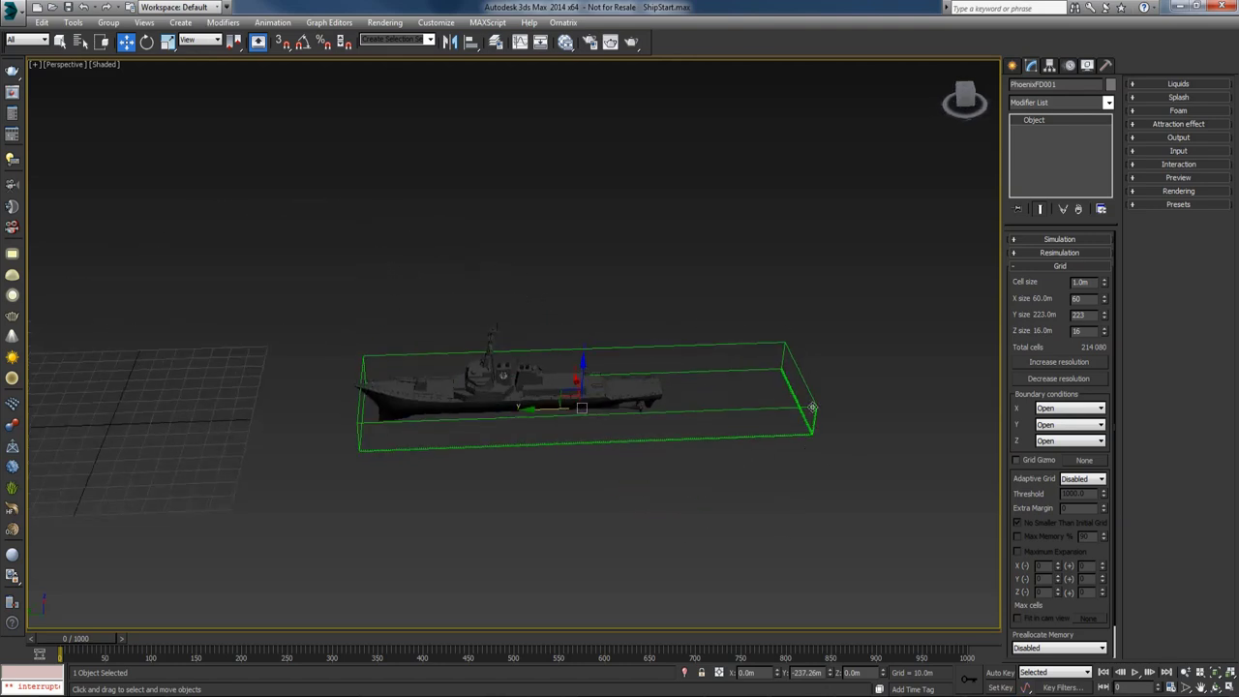
left_click_drag(801, 672, 823, 672)
type("238")
key("Return")
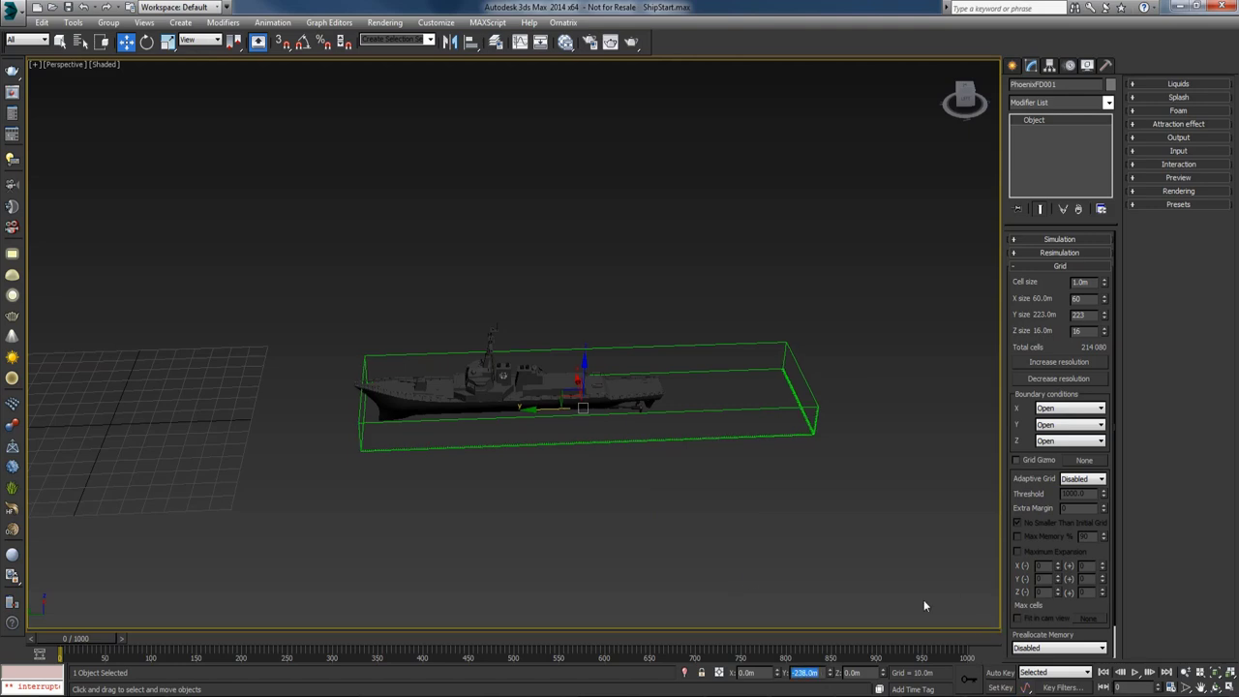
Step: Switch the viewport to the left view to see the simulator and ship from the side
mouse_move(635, 556)
middle_mouse_down("alt")
mouse_move(567, 528)
mouse_move(639, 567)
middle_mouse_up("alt")
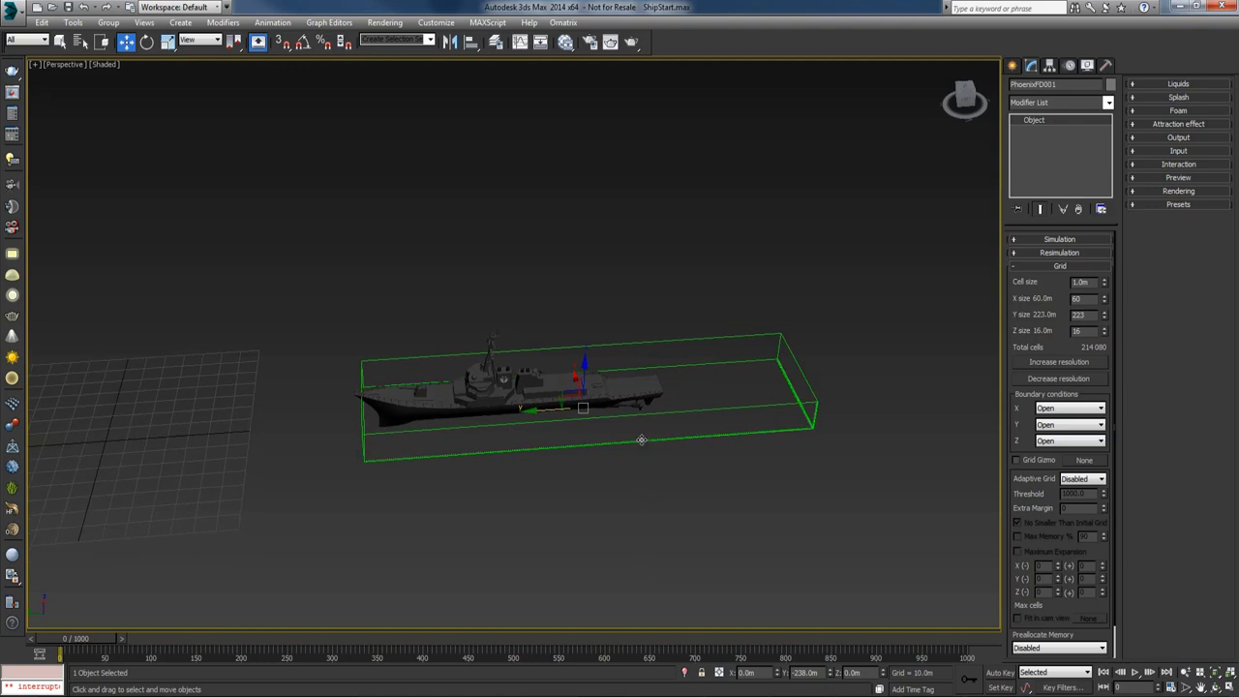
key("v")
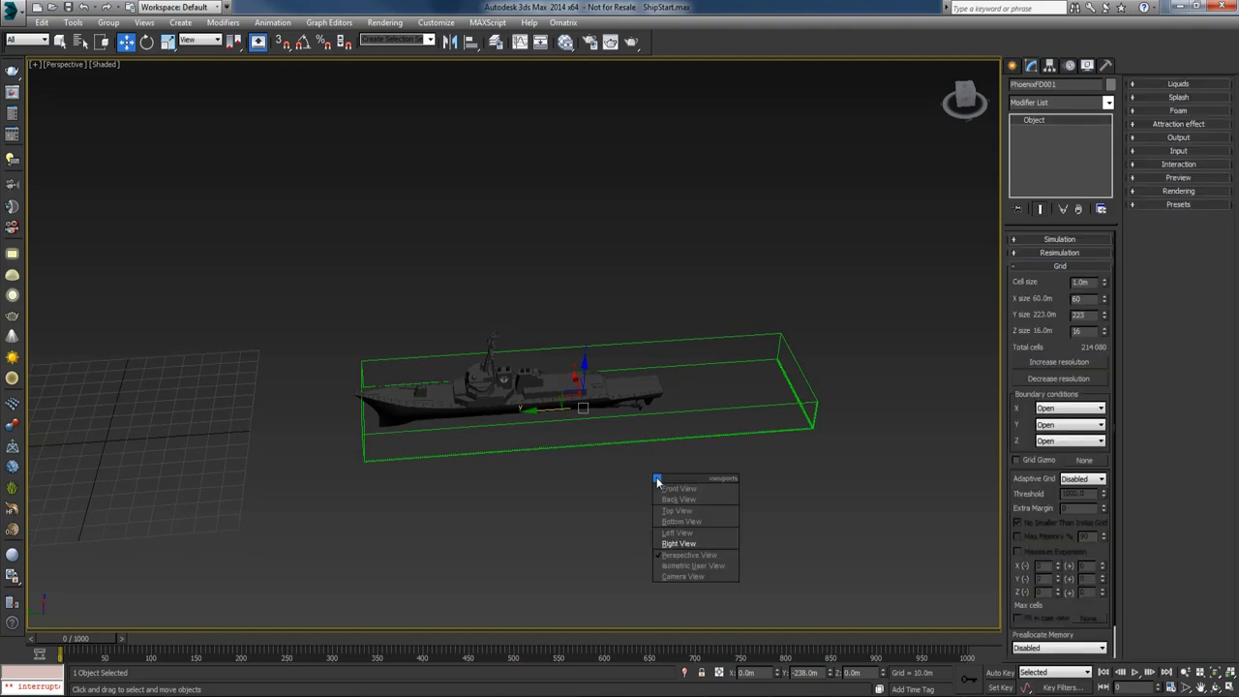
left_click(696, 533)
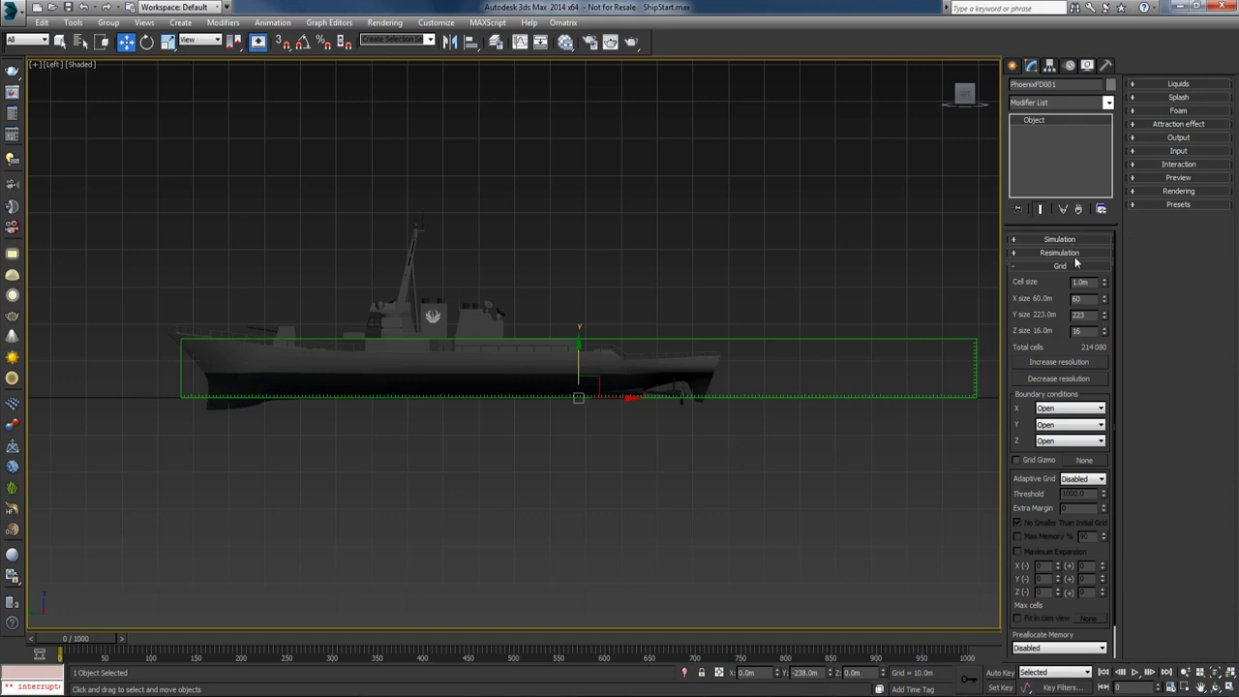
Step: Set the simulator grid's Z size to 8 cells
type("8")
key("Return")
middle_click_drag(678, 344, 705, 338)
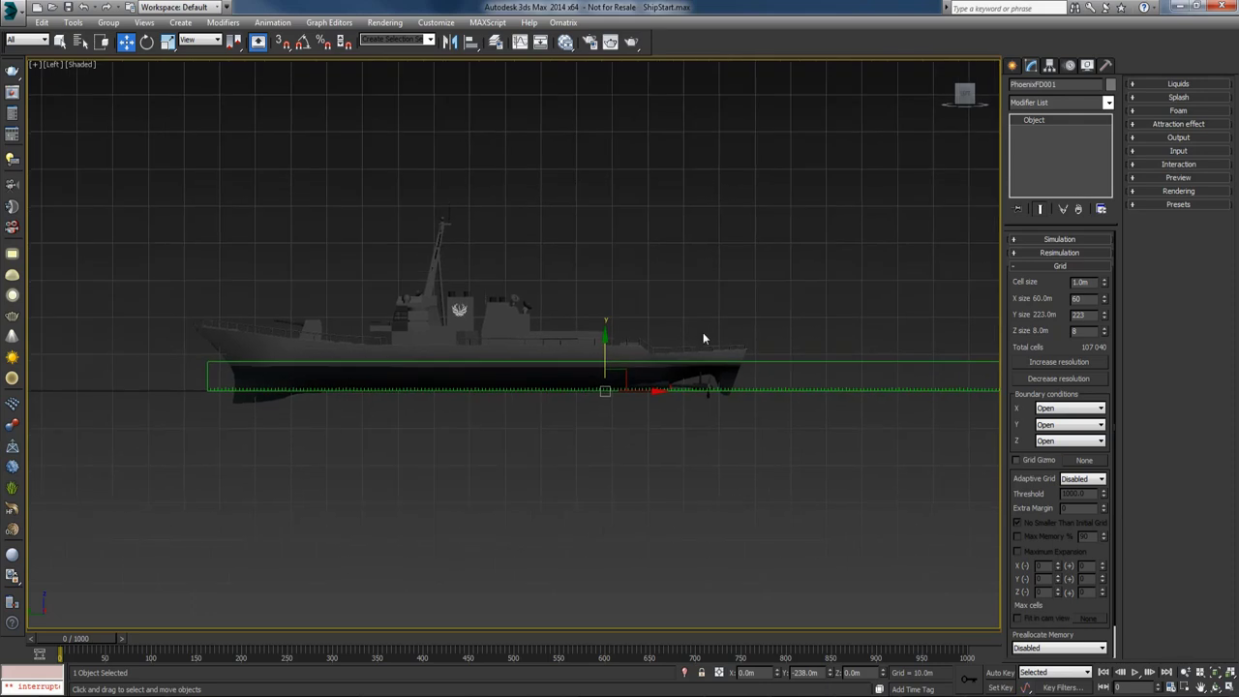
Step: Raise the simulator around the hull's waterline to a Z position of 4 m
left_click_drag(606, 348, 606, 339)
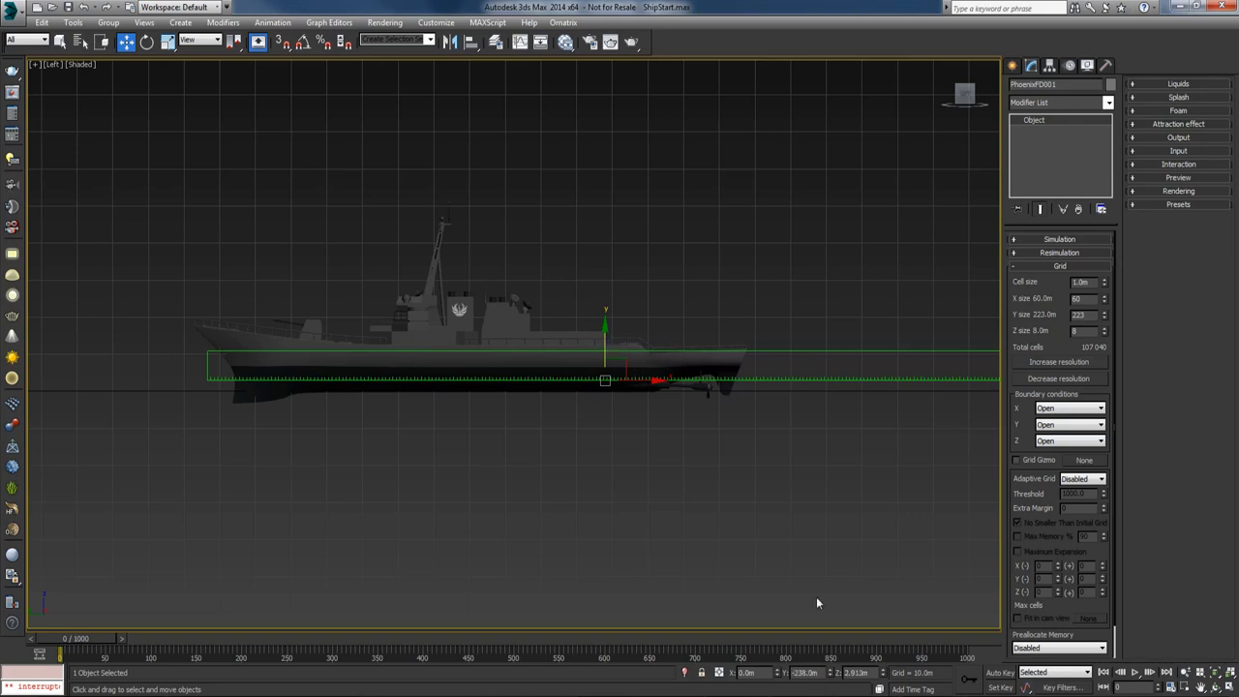
left_click_drag(606, 340, 604, 335)
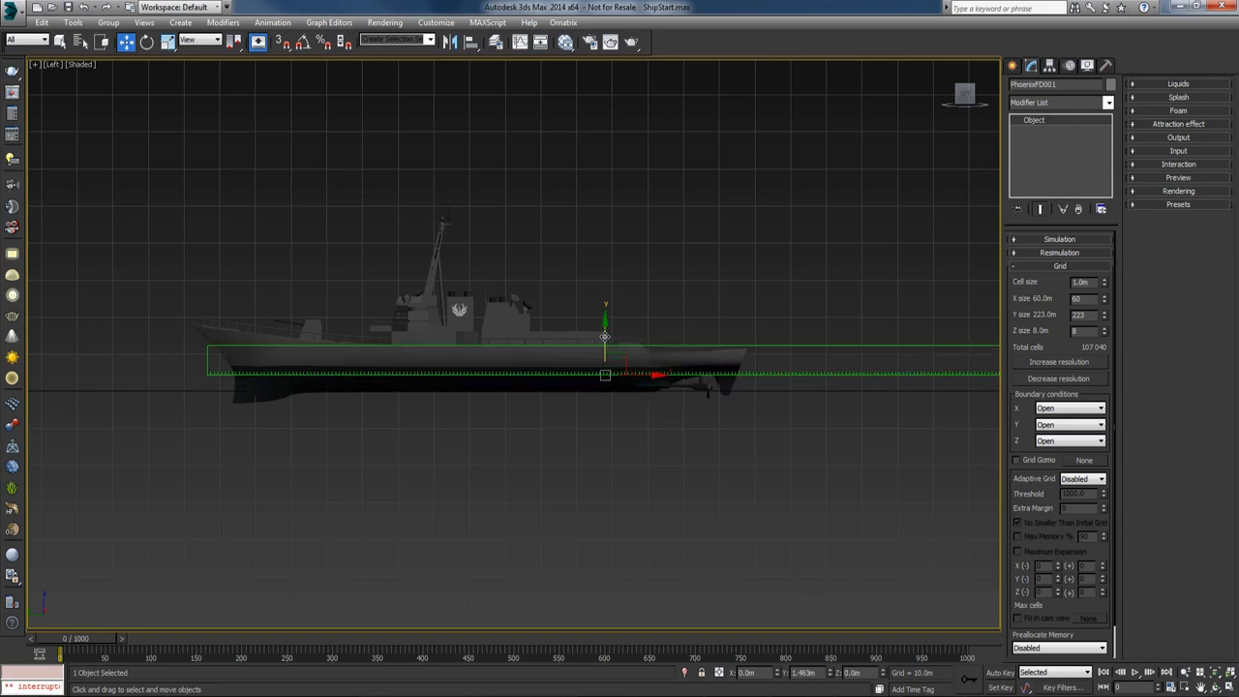
left_click(857, 672)
type("4")
key("Return")
Step: Return to the perspective view and link the simulator to the ship as its parent so it follows the ship's motion
key("v")
left_click(731, 511)
middle_click_drag(733, 511, 732, 505, "alt")
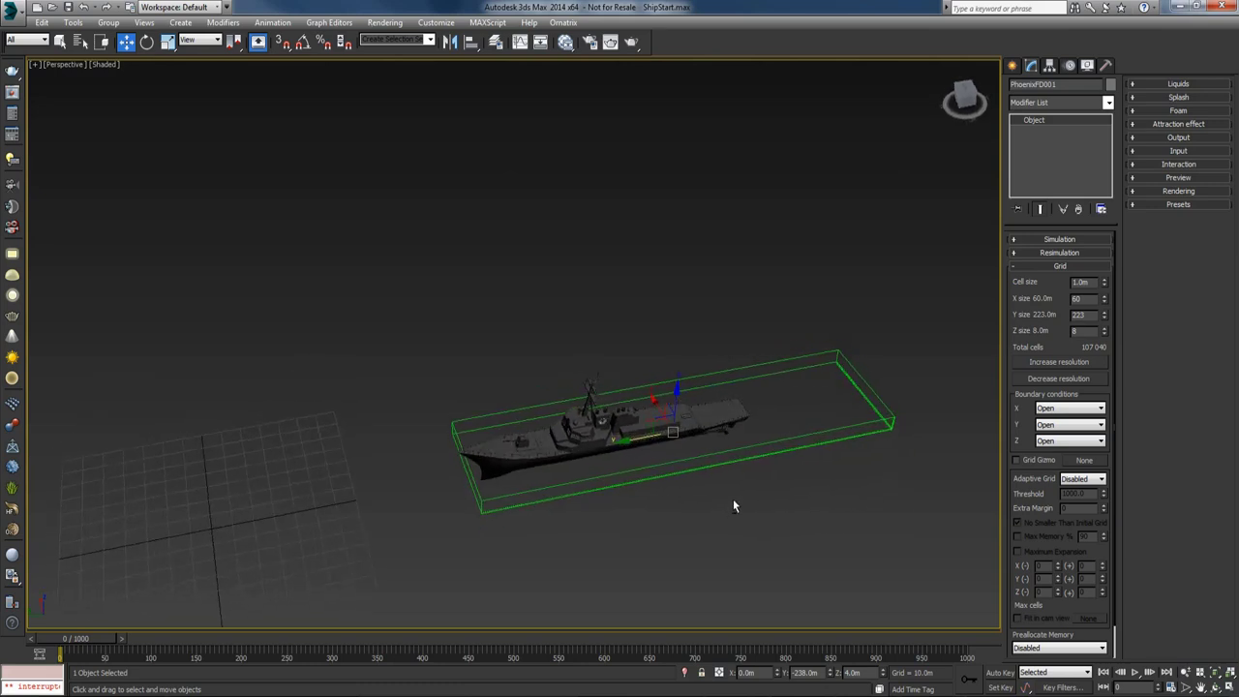
left_click_drag(80, 643, 44, 636)
key("w")
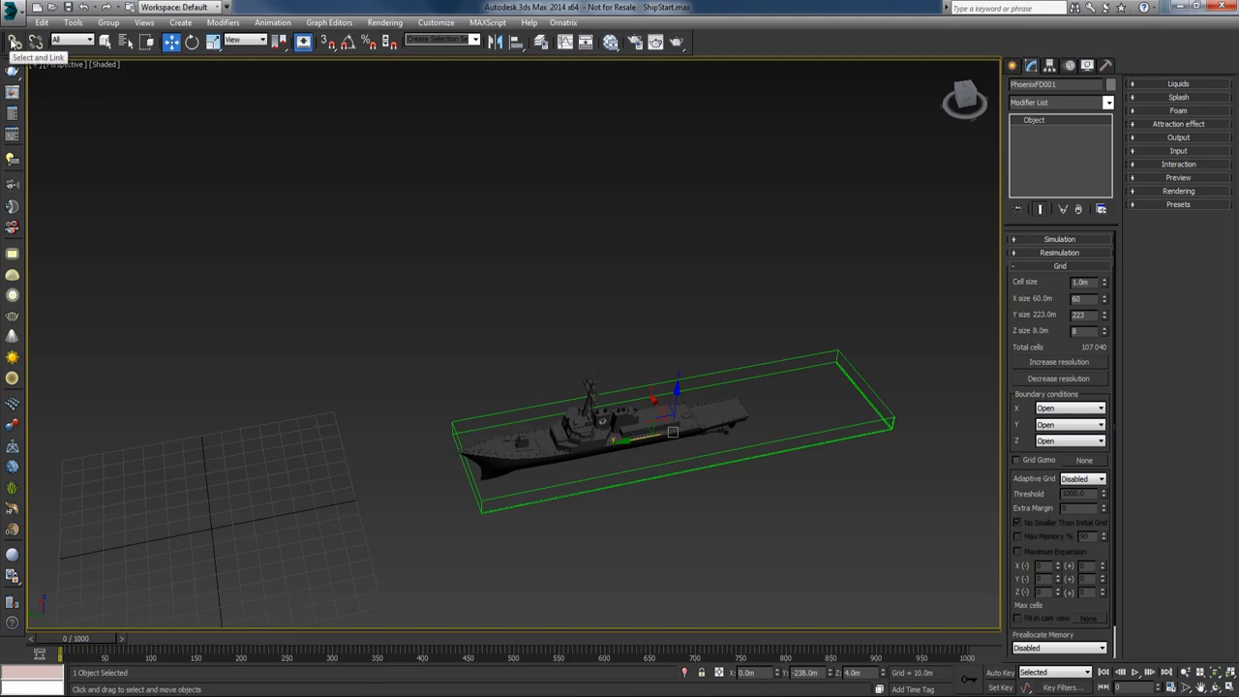
left_click(15, 42)
left_click_drag(621, 378, 597, 379)
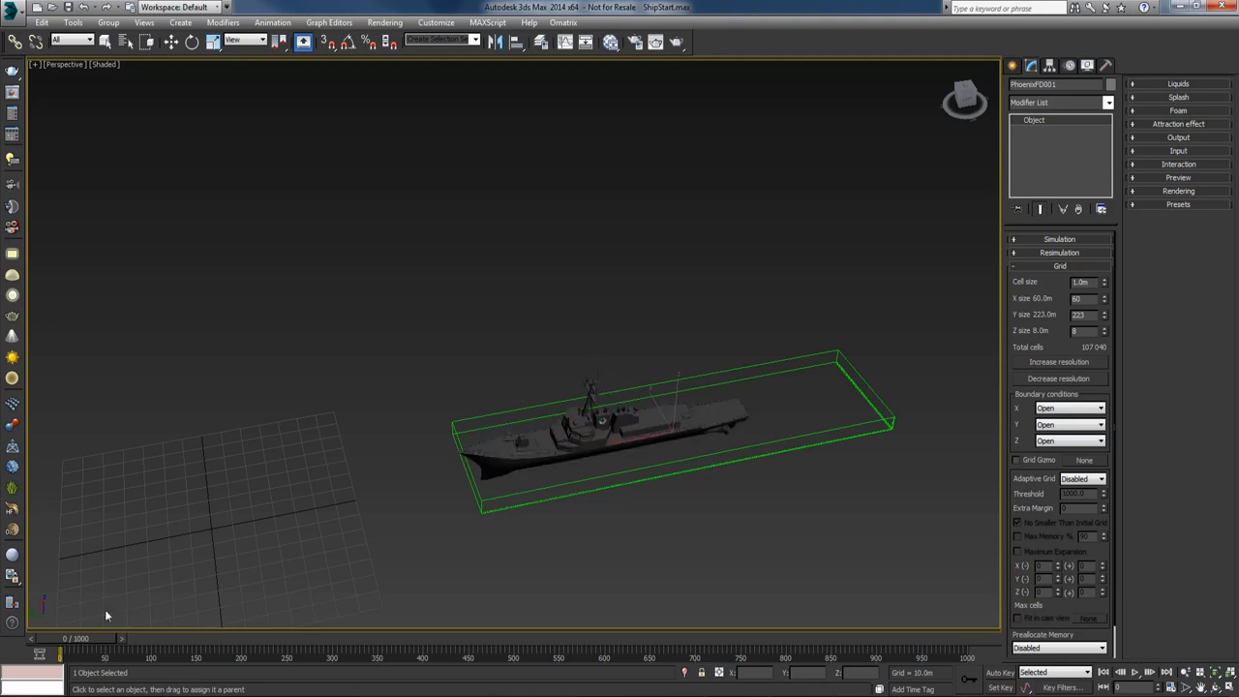
left_click_drag(81, 642, 53, 642)
Step: Examine the simulator's dynamics settings for the inertial forces option
scroll(1036, 571, "down", 2)
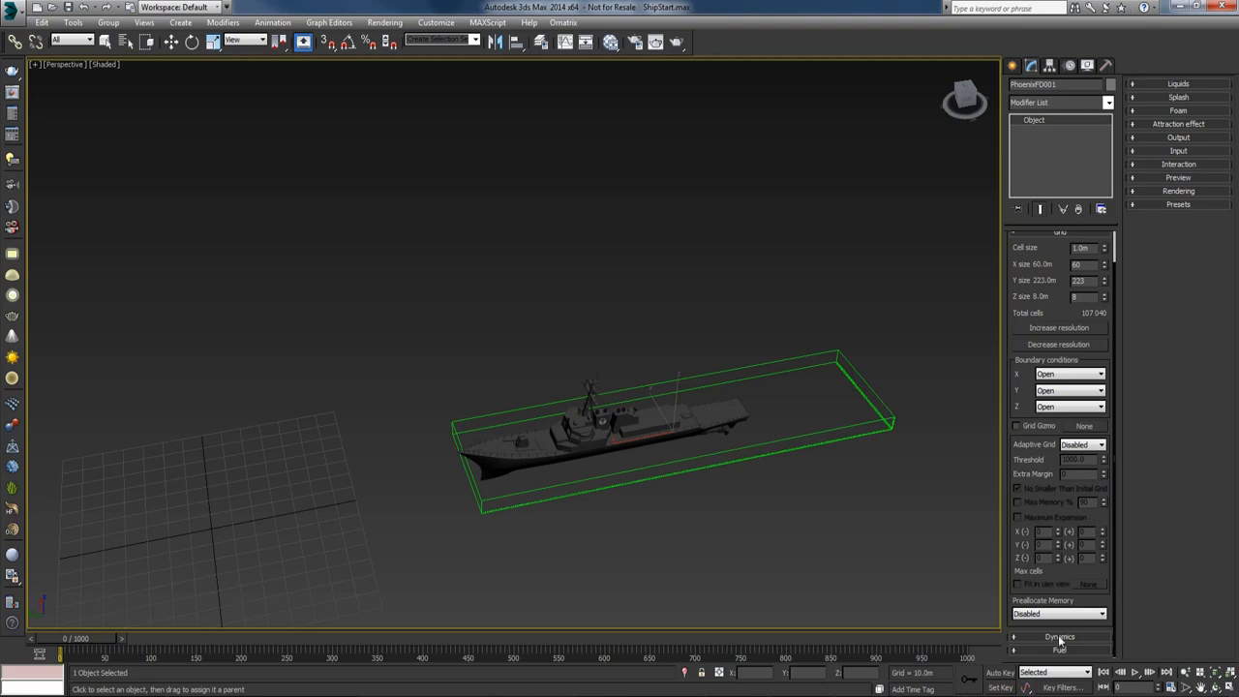
left_click(1059, 636)
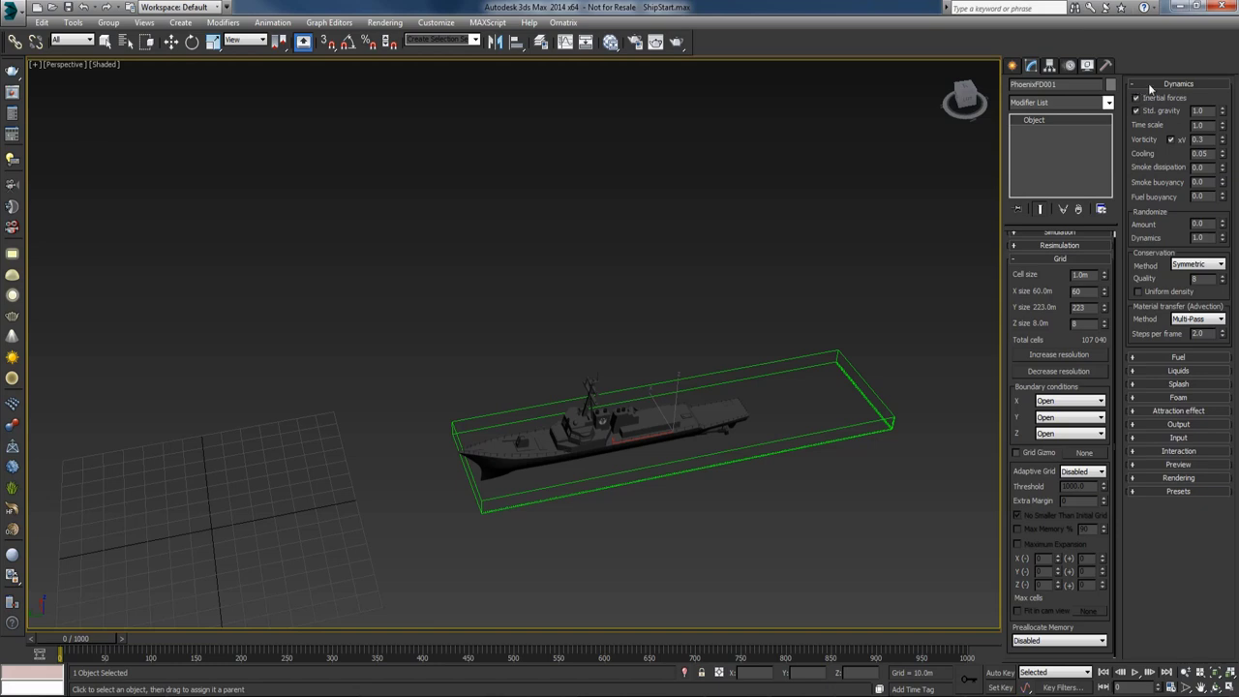
left_click(1148, 83)
key("q")
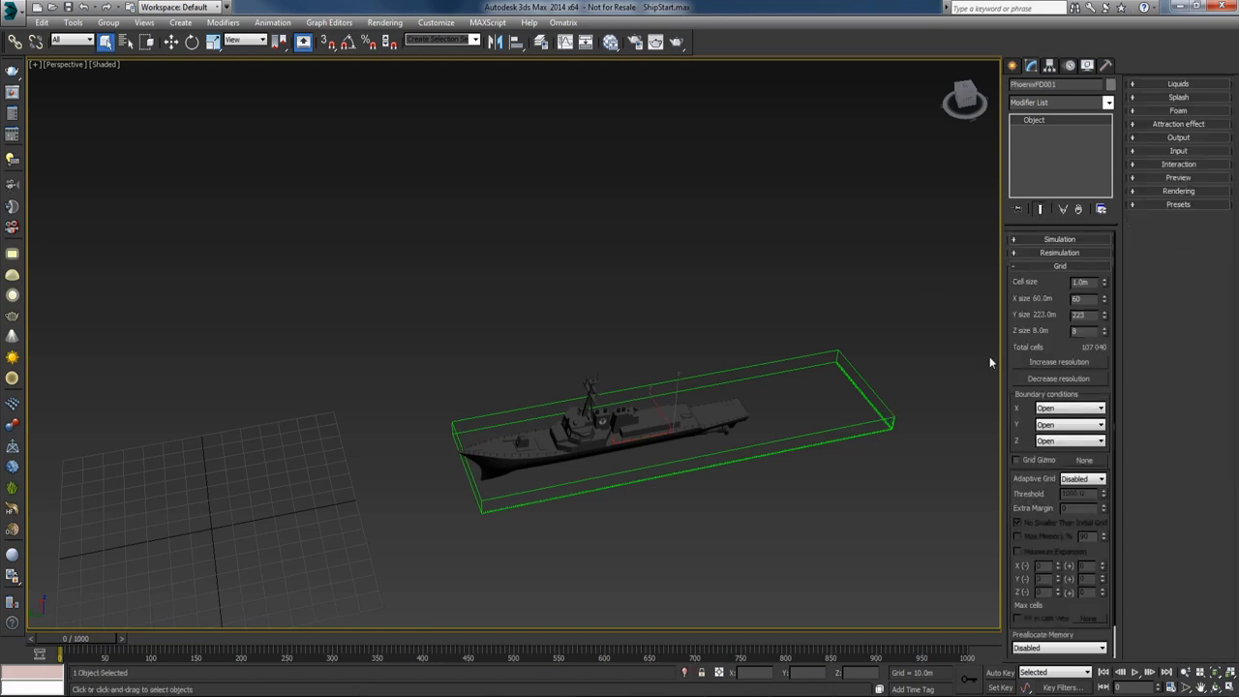
Step: Reduce the simulator's cell size to 0.45 m and show its liquid settings
left_click_drag(1104, 285, 1114, 317)
left_click(1158, 84)
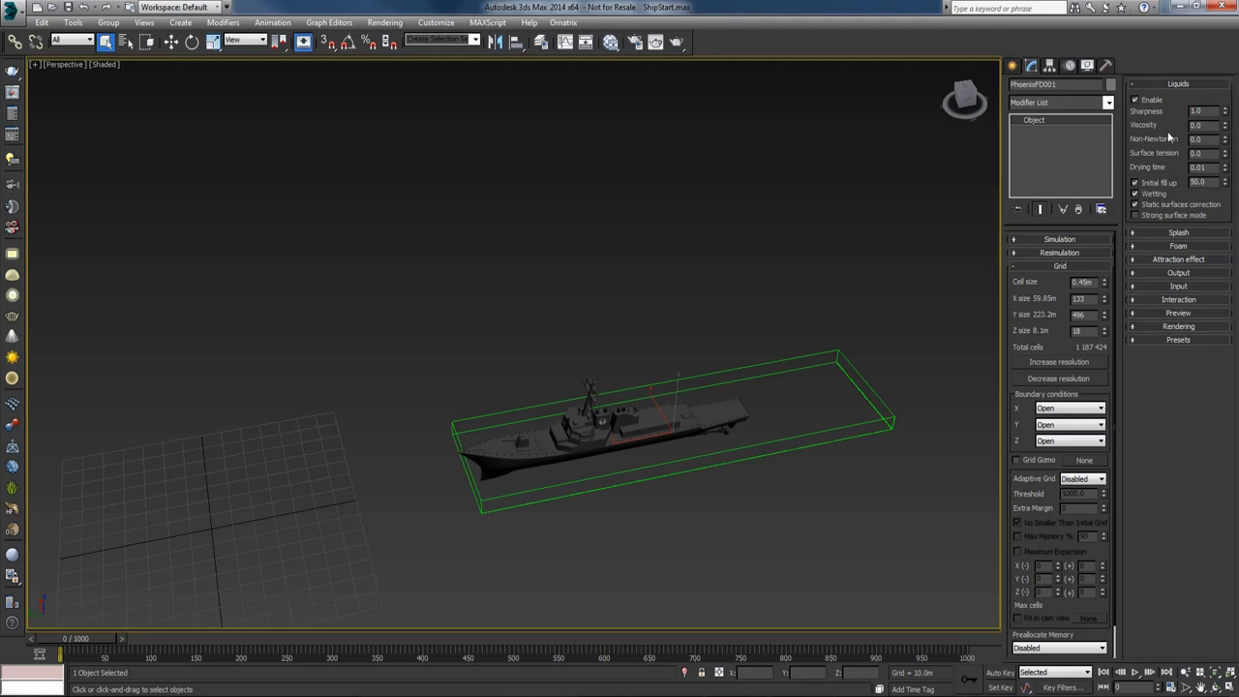
mouse_move(553, 485)
middle_mouse_down("alt")
mouse_move(520, 425)
mouse_move(539, 468)
middle_mouse_up("alt")
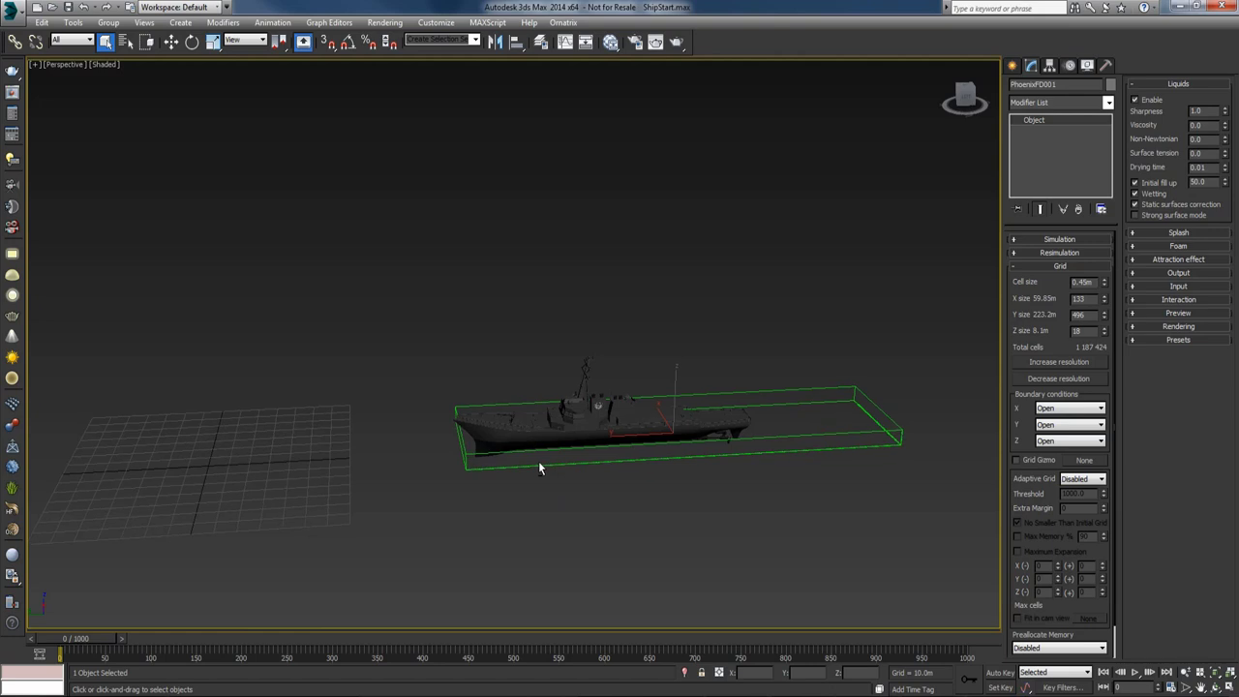
Step: Switch to the browser, look up the ship's draft in the USS Fitzgerald (DDG-62) Wikipedia article, and return to 3ds Max
key("alt+Tab")
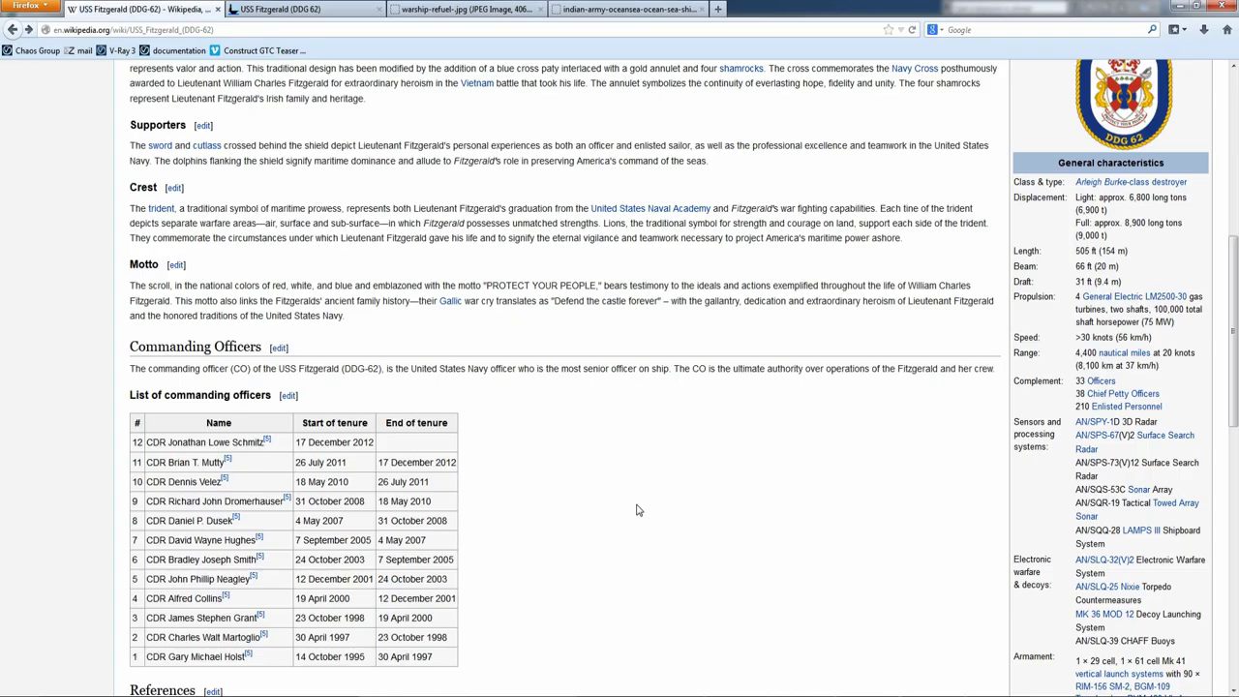
middle_click(706, 437)
scroll(706, 437, "down", 5)
scroll(705, 437, "up", 5)
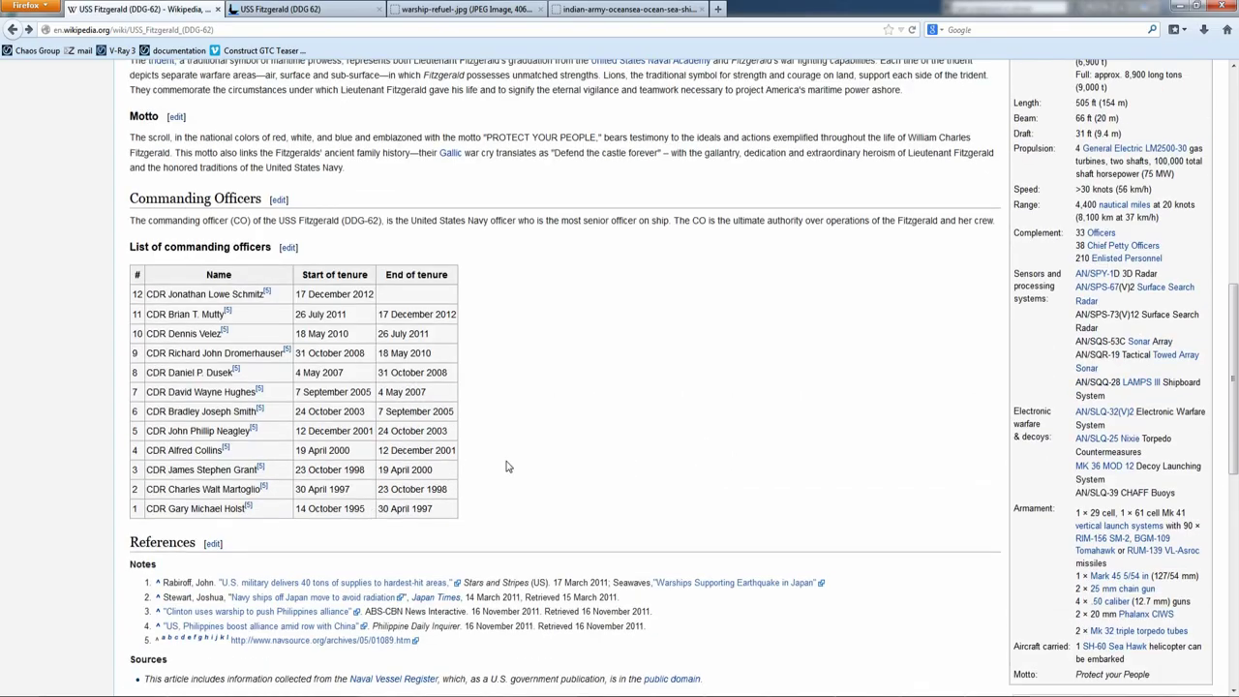
middle_click(1062, 249)
scroll(1062, 250, "up", 1)
left_click_drag(1015, 283, 1102, 285)
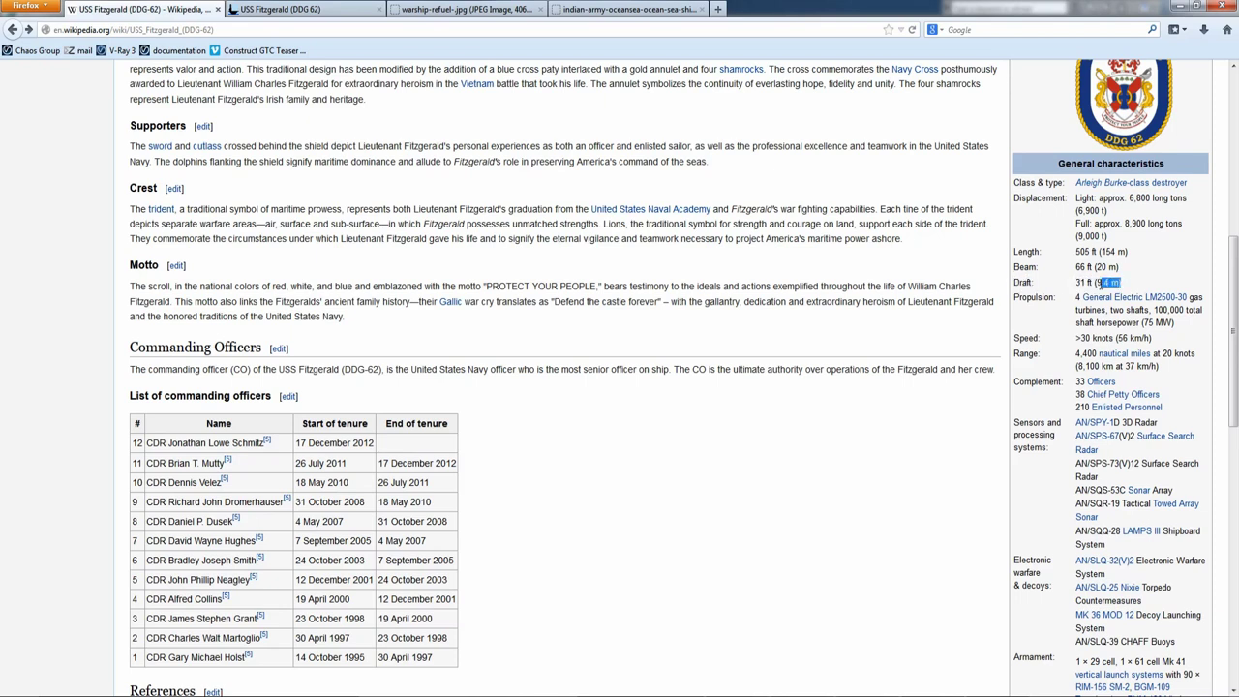
left_click(1176, 7)
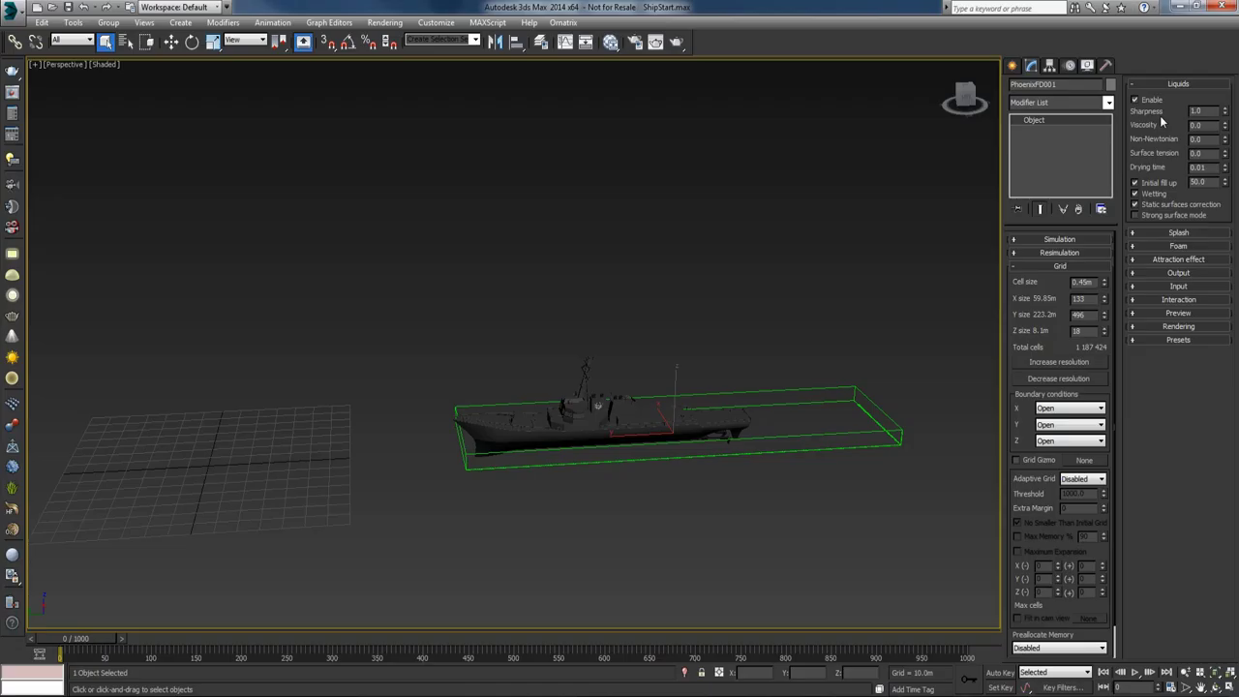
Step: Create a reference box beside the ship, about 15.2 m long and 26.7 m wide, with a height of 9.4 m
left_click(1012, 64)
left_click(1034, 151)
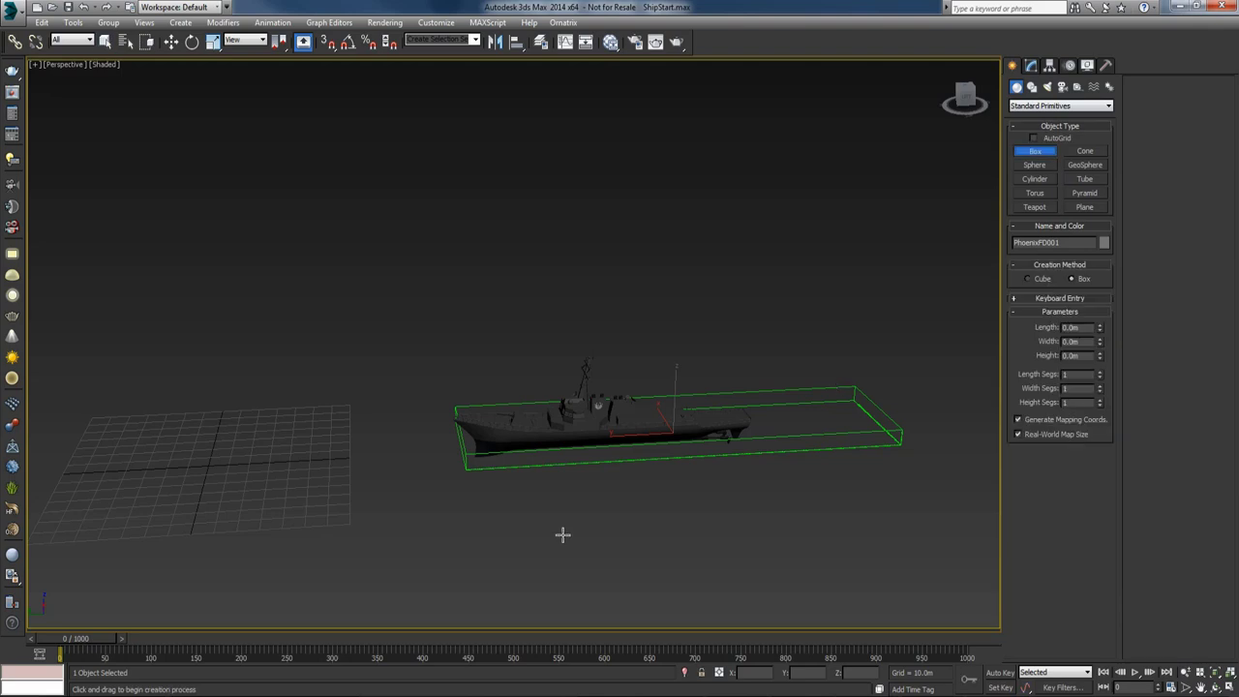
left_click_drag(525, 497, 542, 515)
left_click(540, 489)
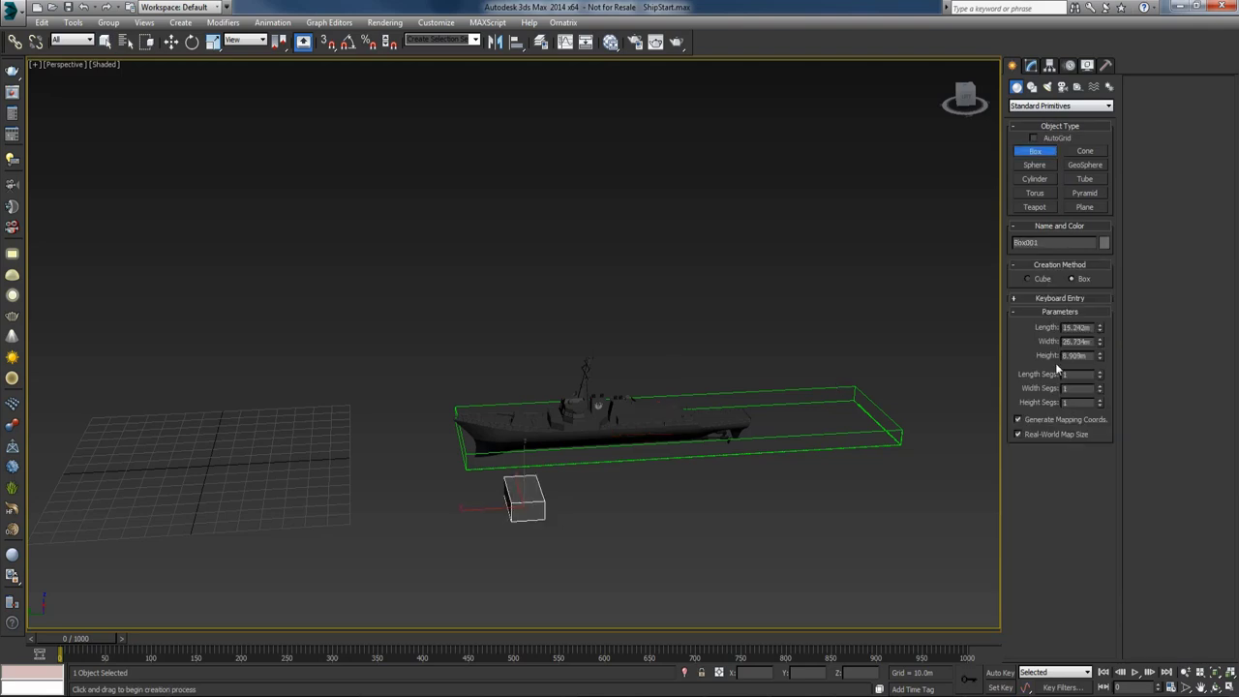
double_click(1089, 355)
type("5.4m")
key("Return")
Step: Move the box against the bow's underwater hull in the left view to compare its height with the ship's draft
key("v")
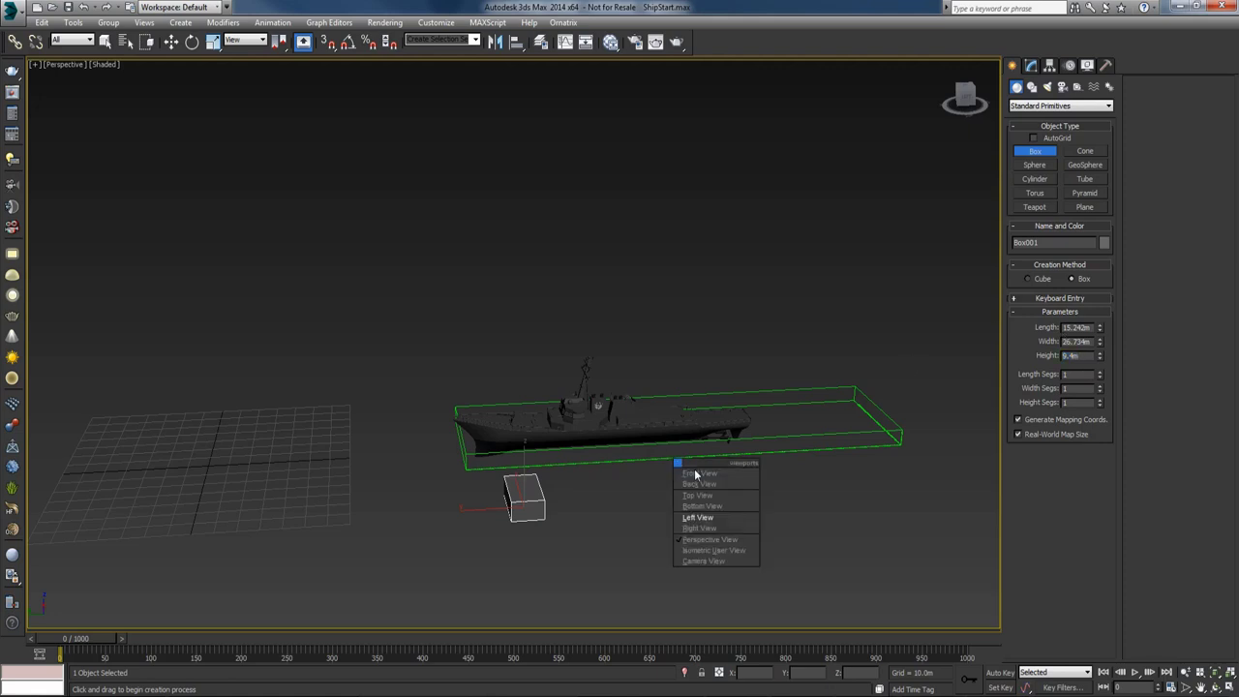
left_click(720, 513)
key("z")
scroll(649, 456, "down", 2)
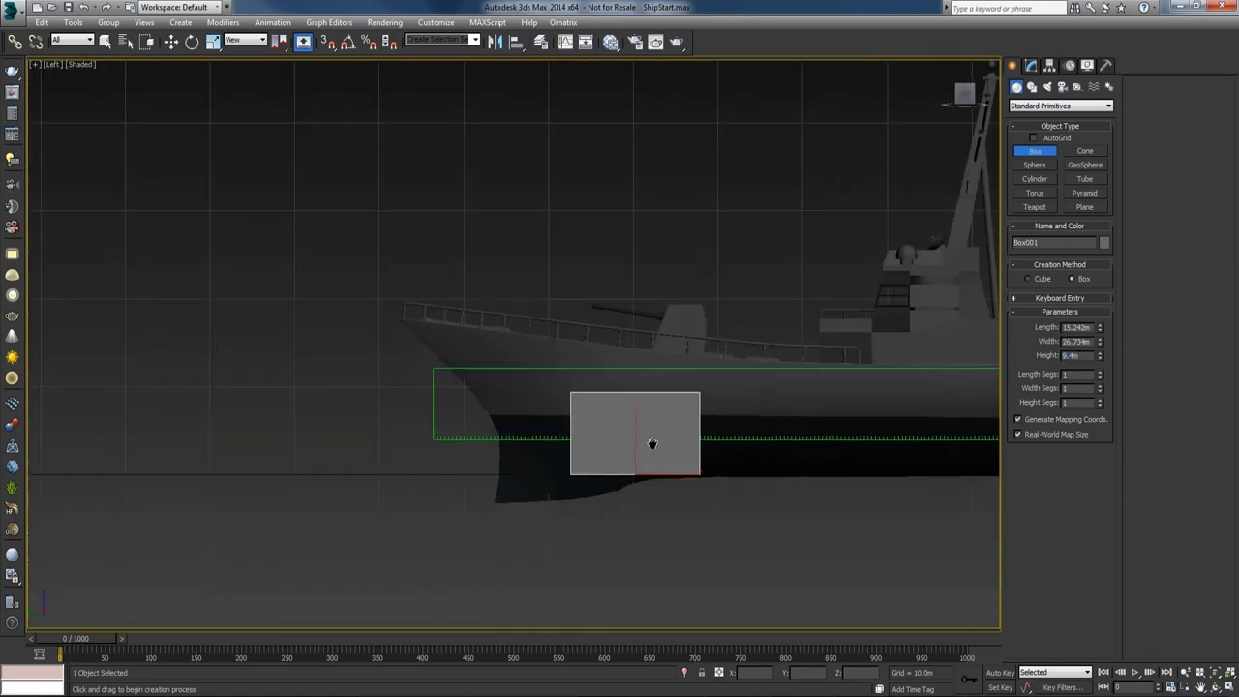
scroll(656, 422, "up", 1)
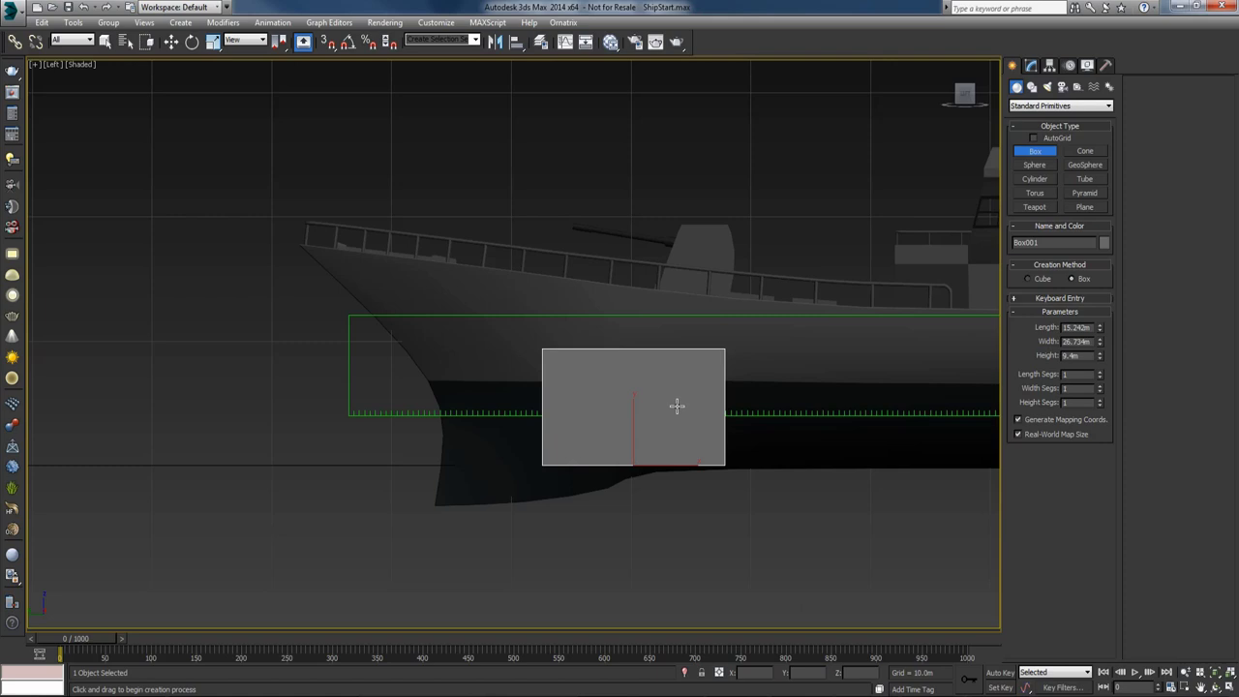
middle_click_drag(676, 405, 670, 371)
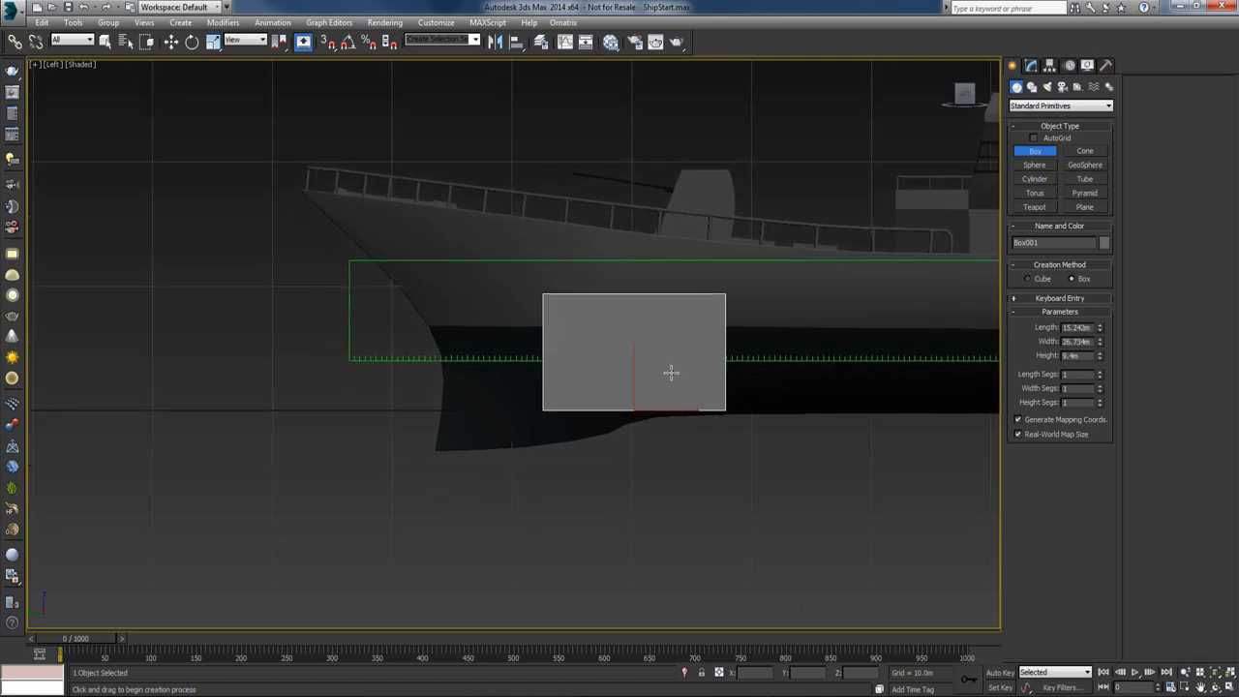
key("w")
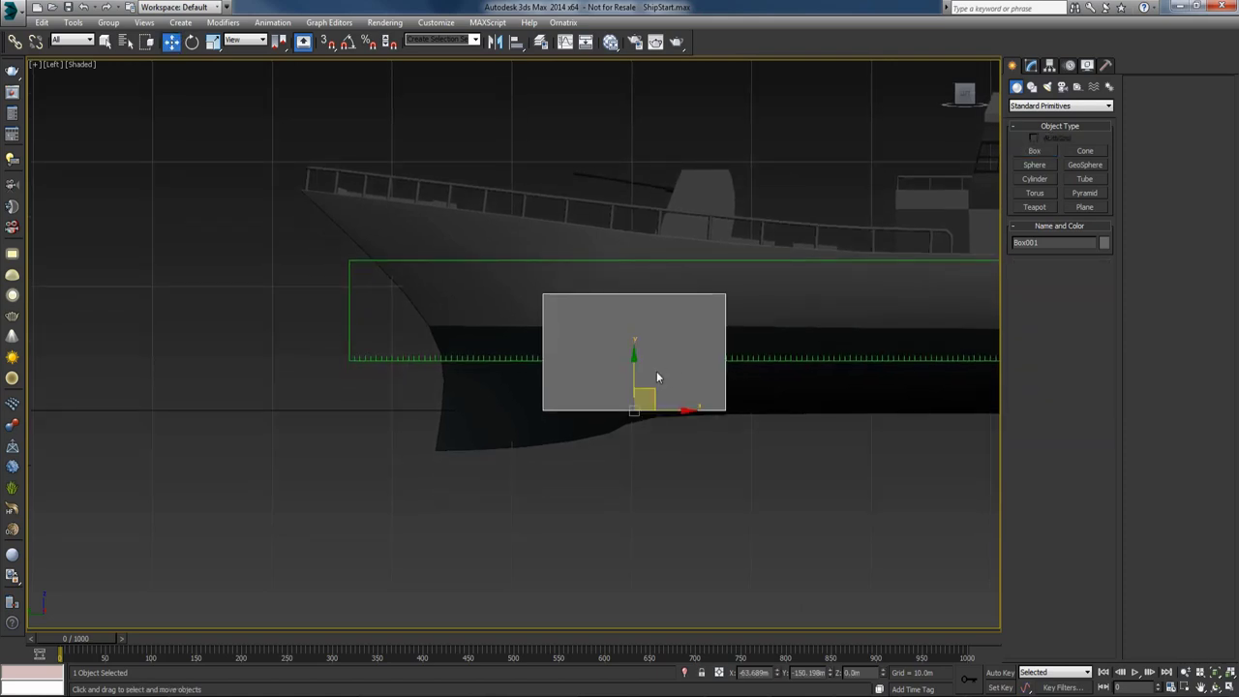
left_click_drag(654, 395, 553, 429)
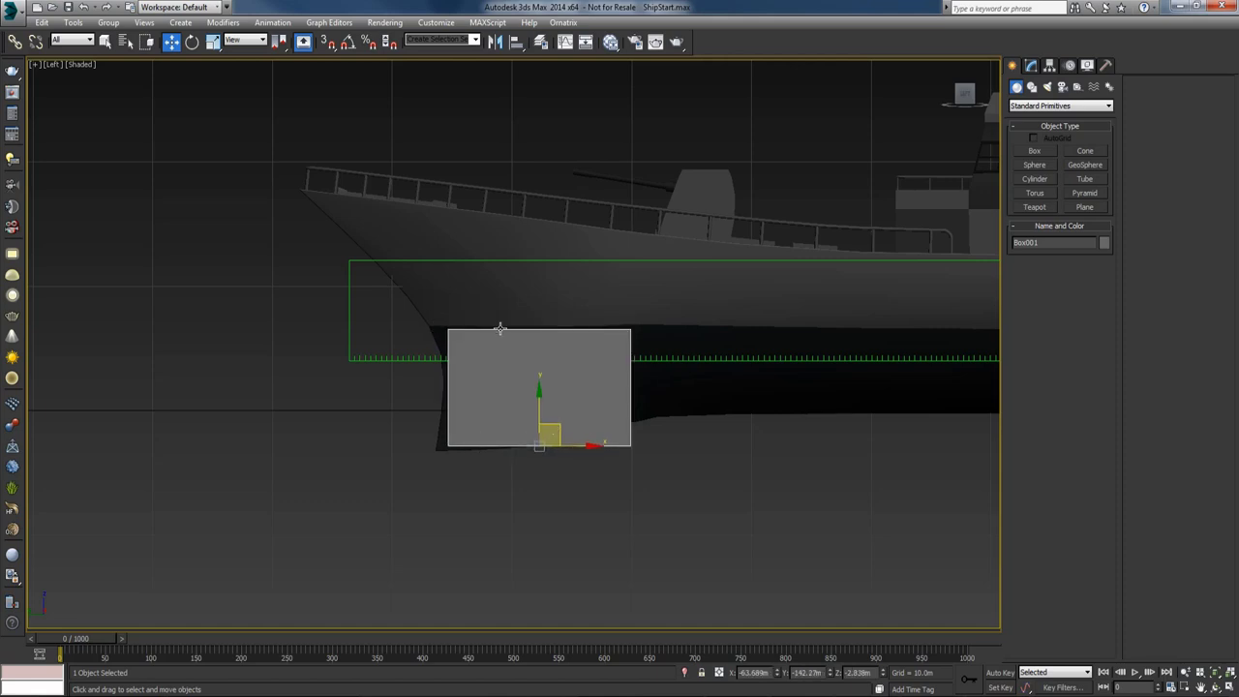
left_click_drag(564, 426, 585, 455)
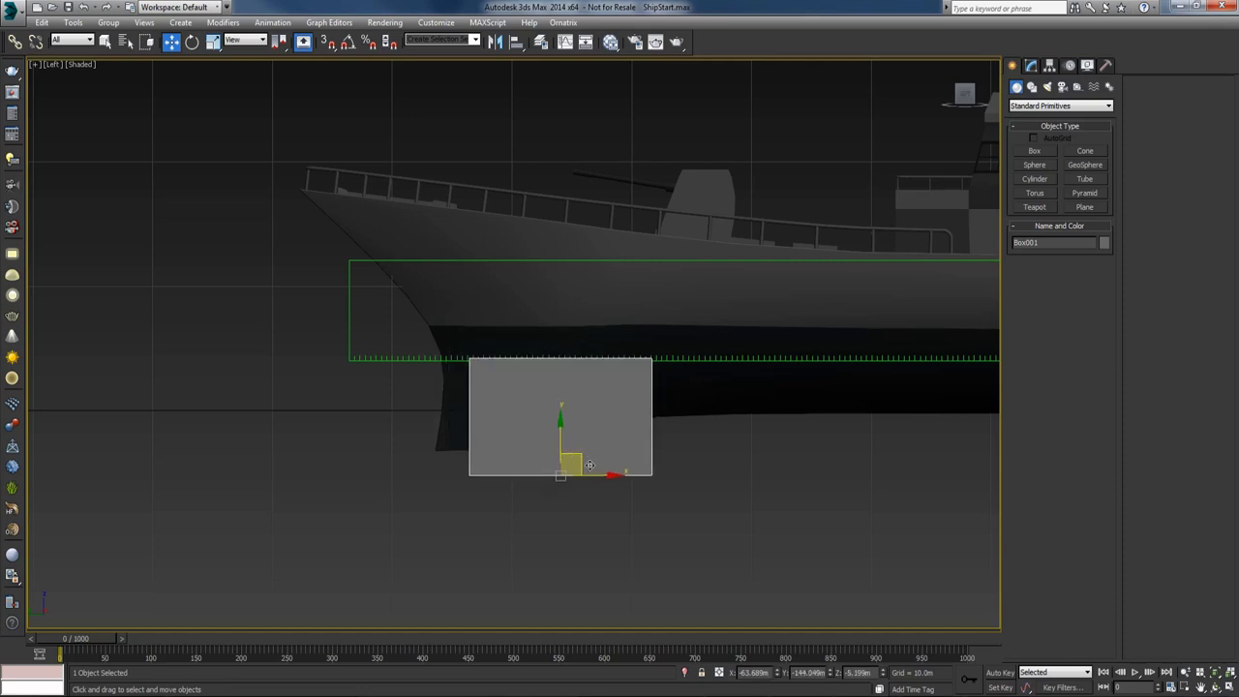
Step: Delete the reference box and return to the perspective view
key("Delete")
right_click(664, 452)
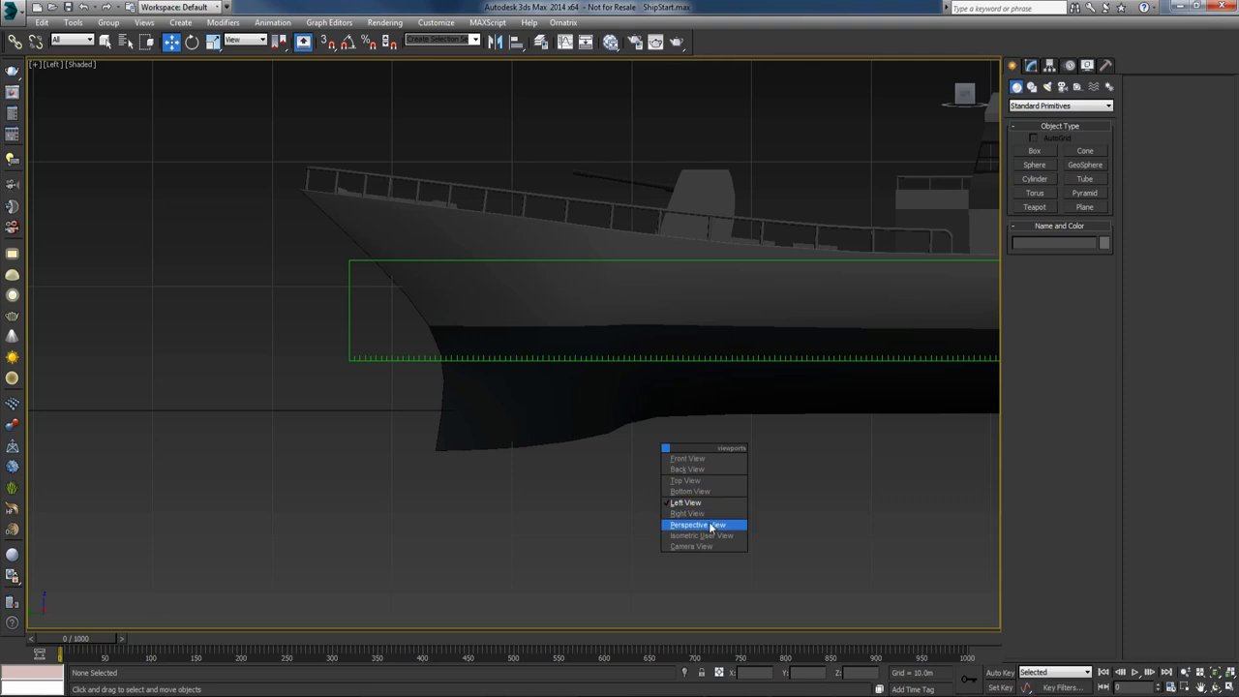
left_click(713, 525)
mouse_move(715, 479)
middle_mouse_down("alt")
mouse_move(678, 442)
mouse_move(714, 454)
mouse_move(675, 438)
mouse_move(774, 478)
mouse_move(713, 475)
mouse_move(728, 476)
middle_mouse_up("alt")
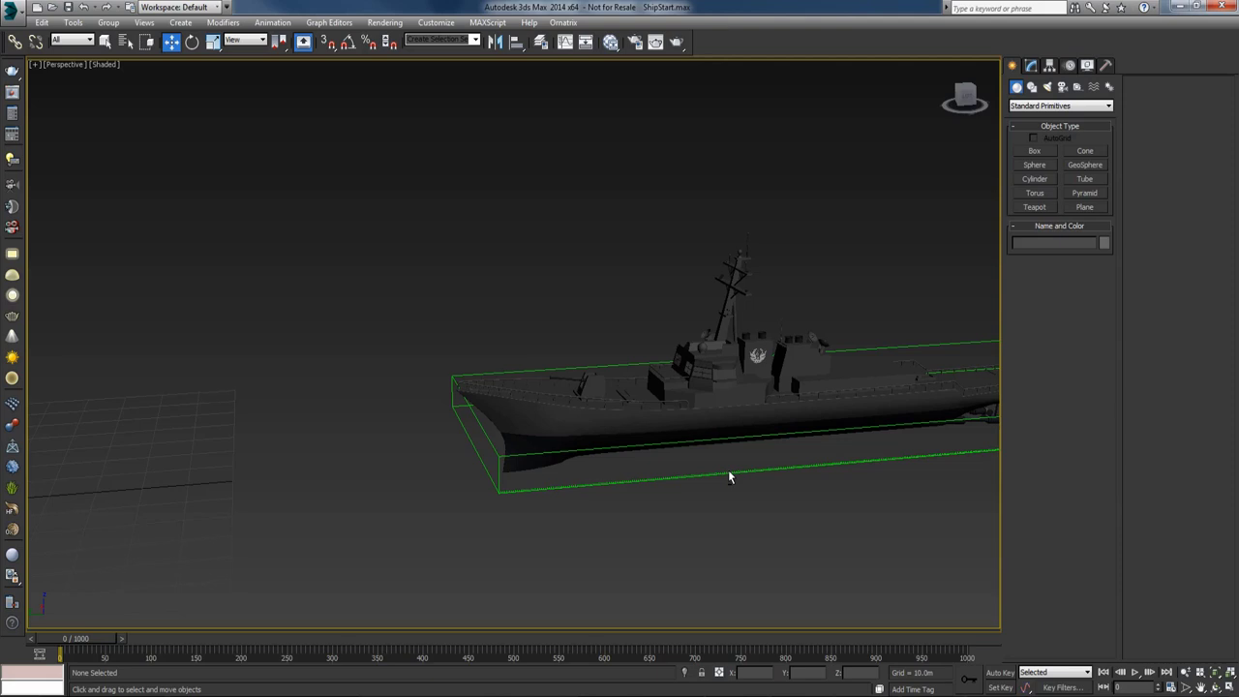
Step: Select the simulator, start a test simulation, and pause it to examine the water level at the bow from the left view
left_click(1030, 65)
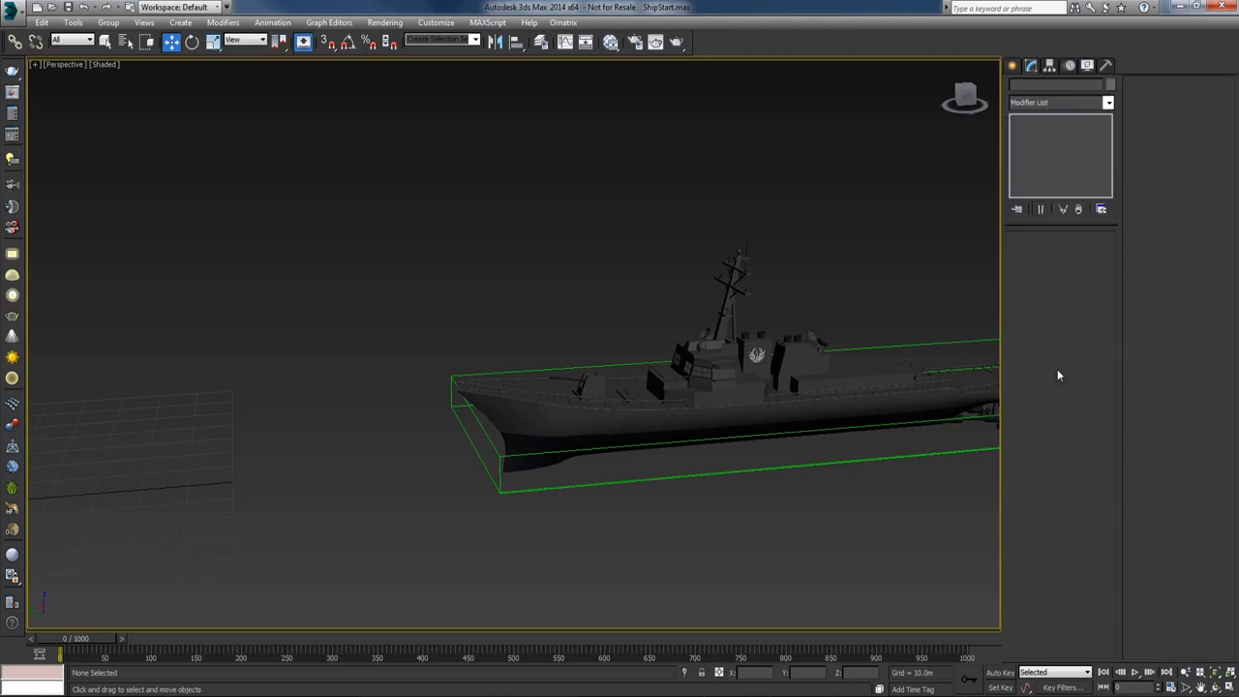
left_click(967, 451)
left_click(1198, 181)
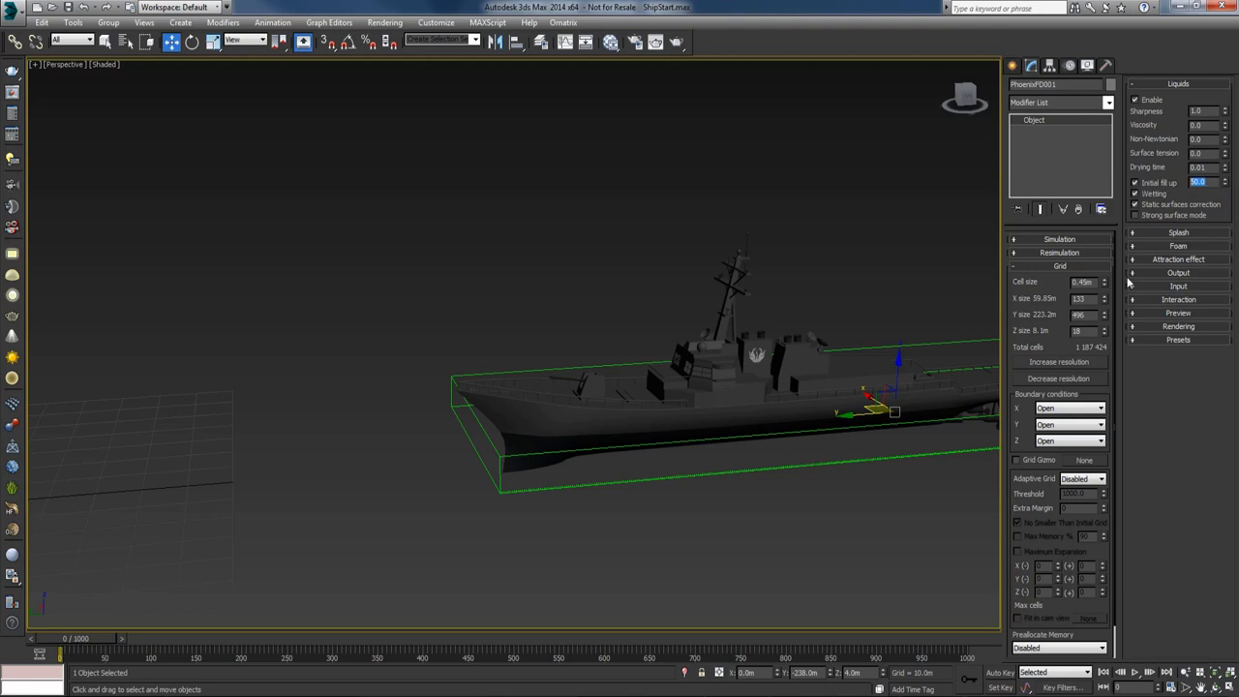
left_click(1050, 239)
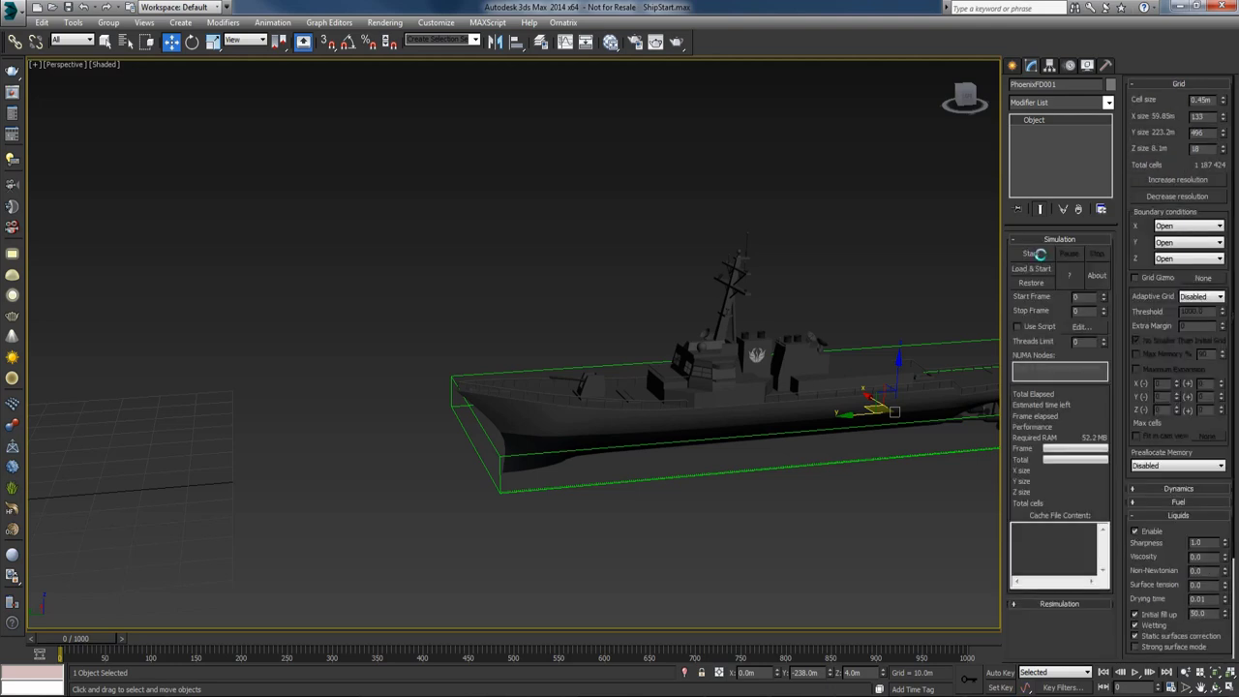
key("v")
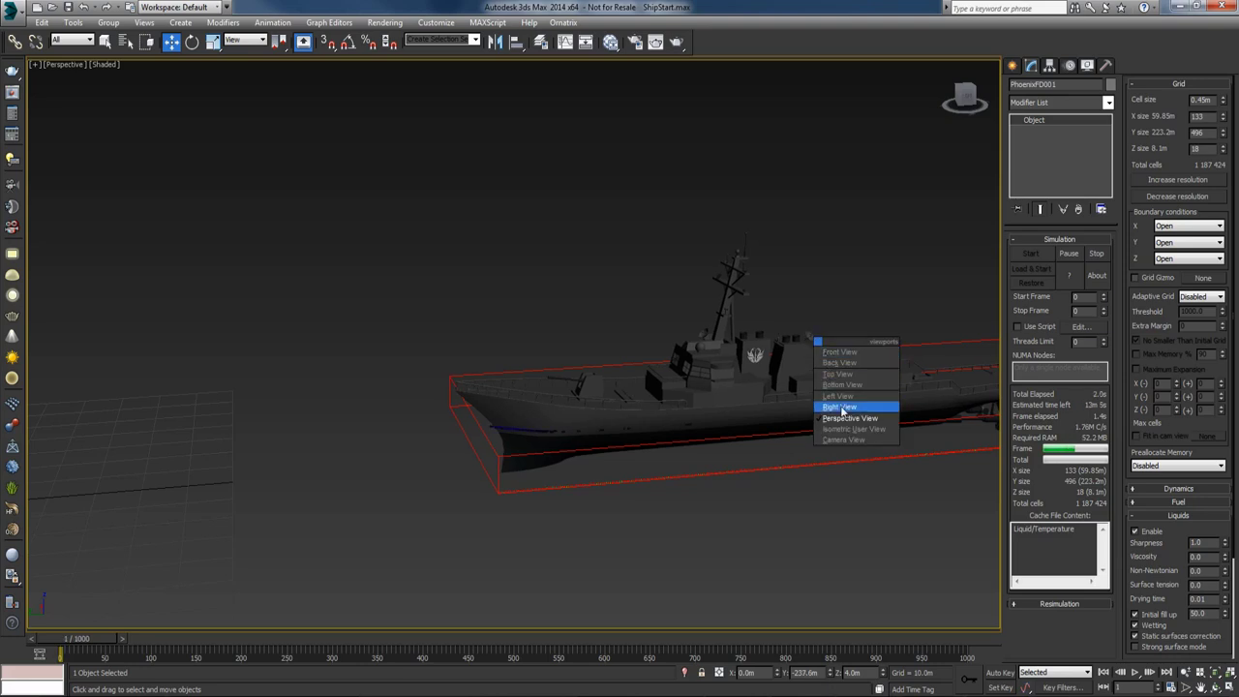
left_click(838, 396)
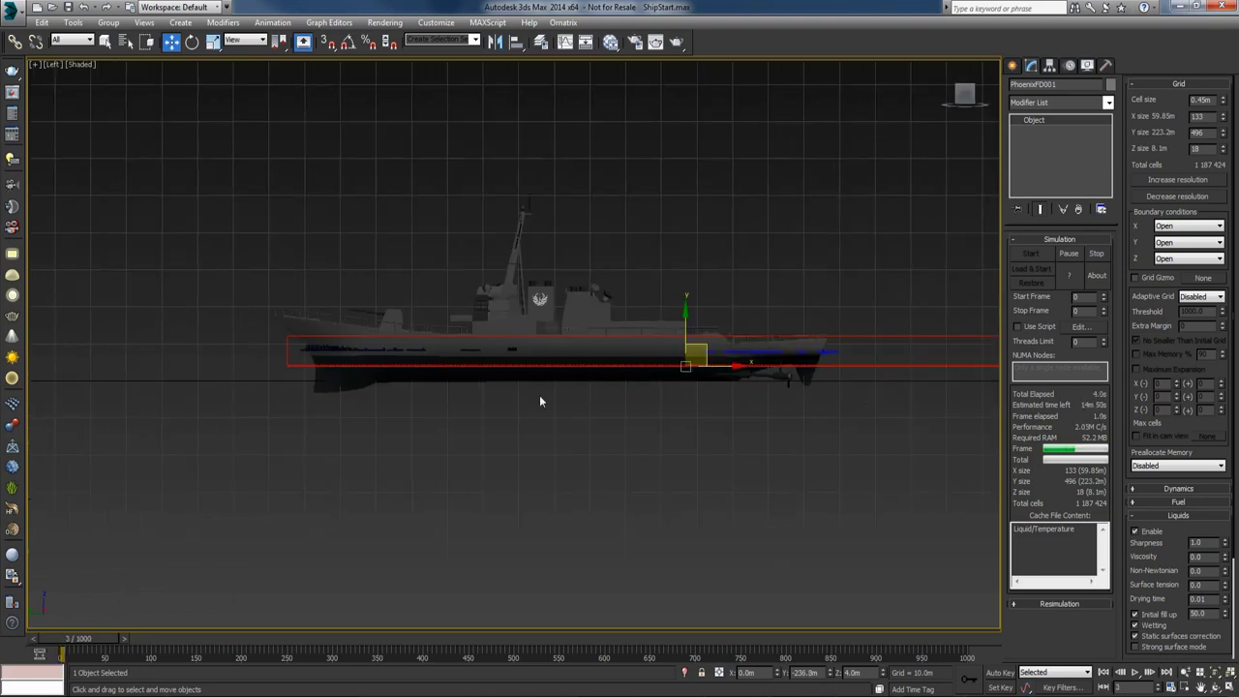
scroll(540, 401, "up", 5)
left_click(1068, 253)
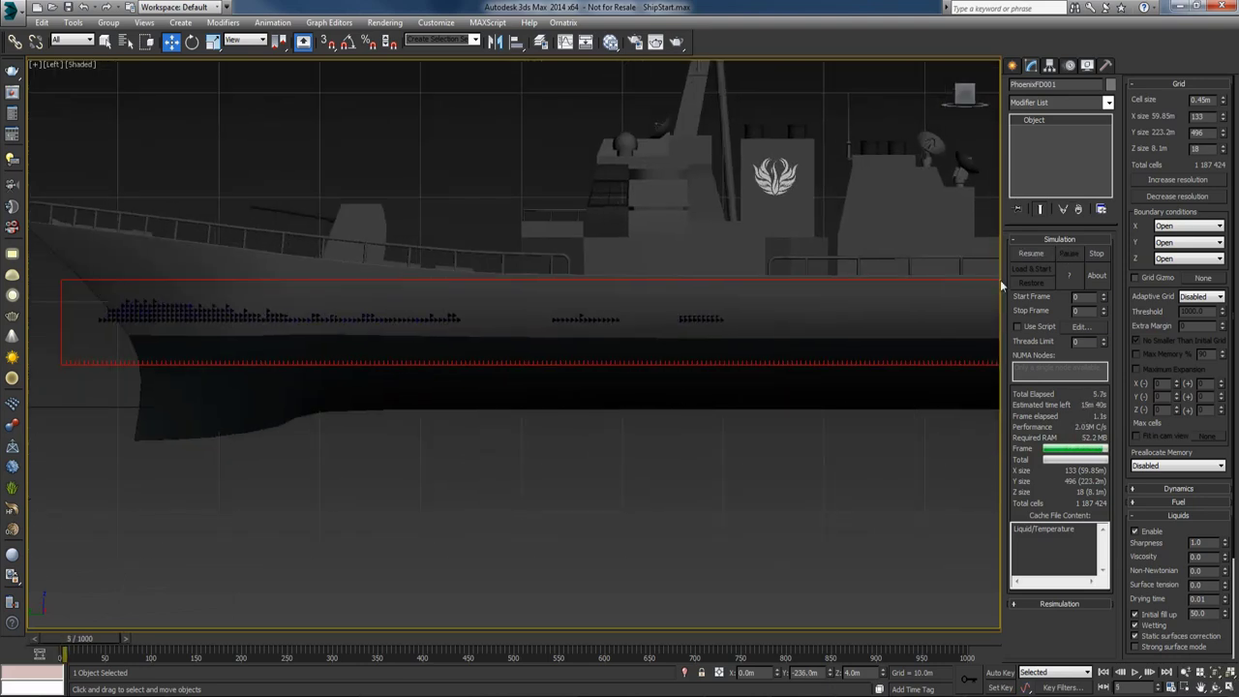
middle_click_drag(590, 356, 755, 354)
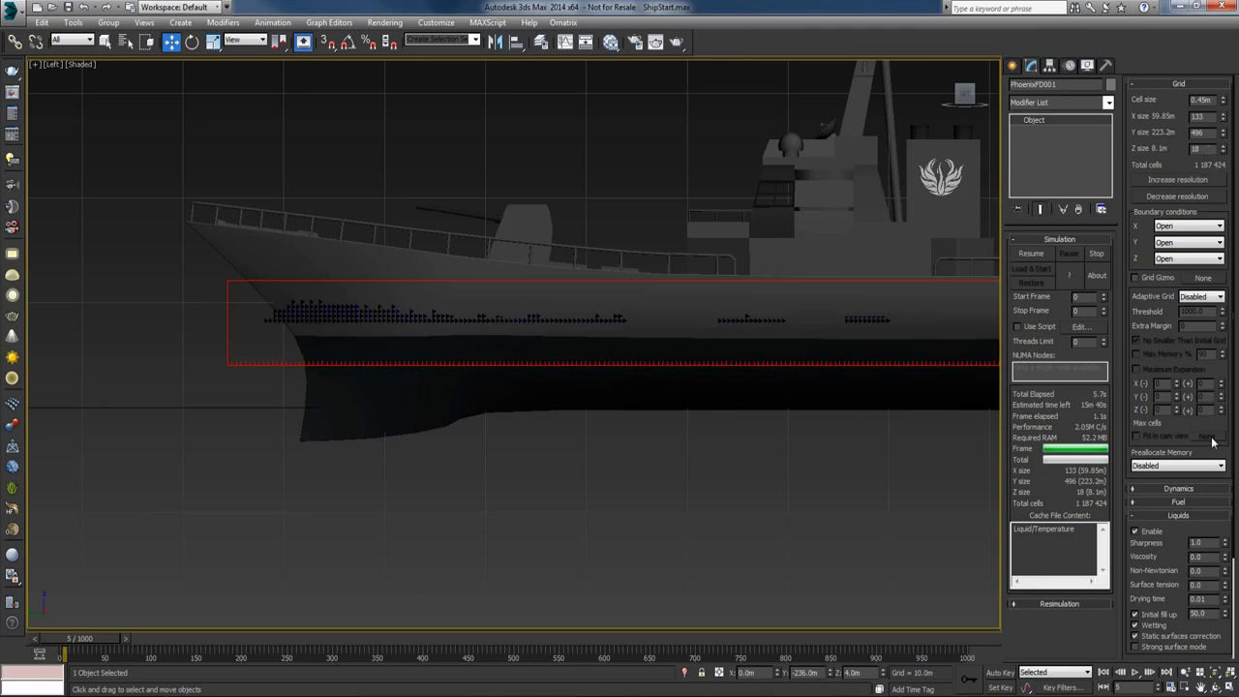
Step: Set the liquid's initial fill up to 40, restart the simulation, and show it in the perspective view
type("4")
left_click(1031, 255)
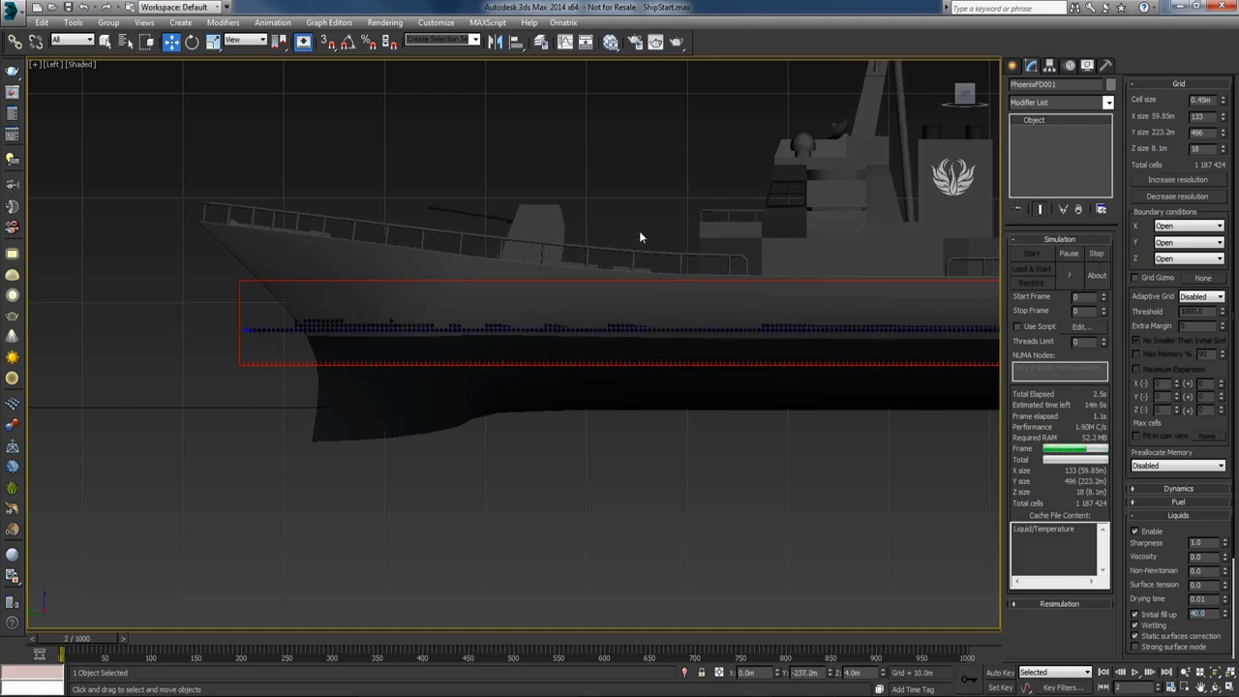
key("v")
left_click(697, 310)
scroll(702, 329, "down", 5)
middle_click_drag(713, 350, 732, 397, "alt")
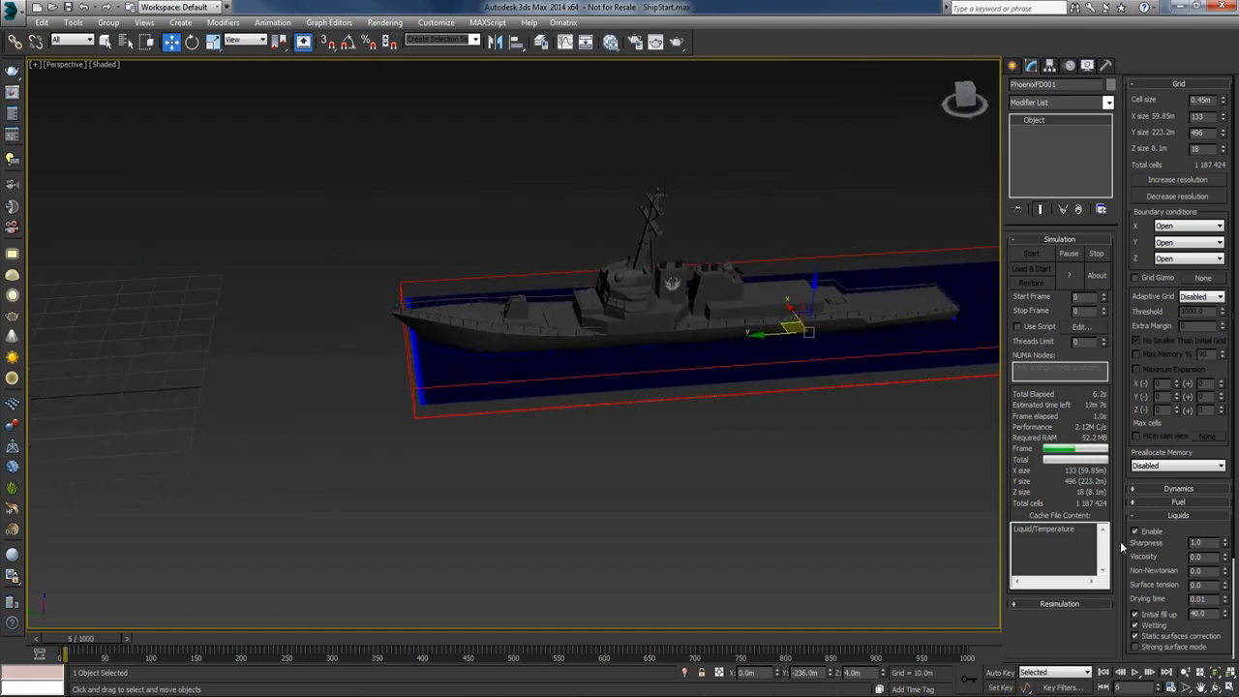
Step: Turn off the Liquid/Temperature, Smoke, Fuel and RGB/Wavelet channels in the simulator's preview and enable Show mesh
scroll(1210, 549, "down", 3)
left_click(1178, 623)
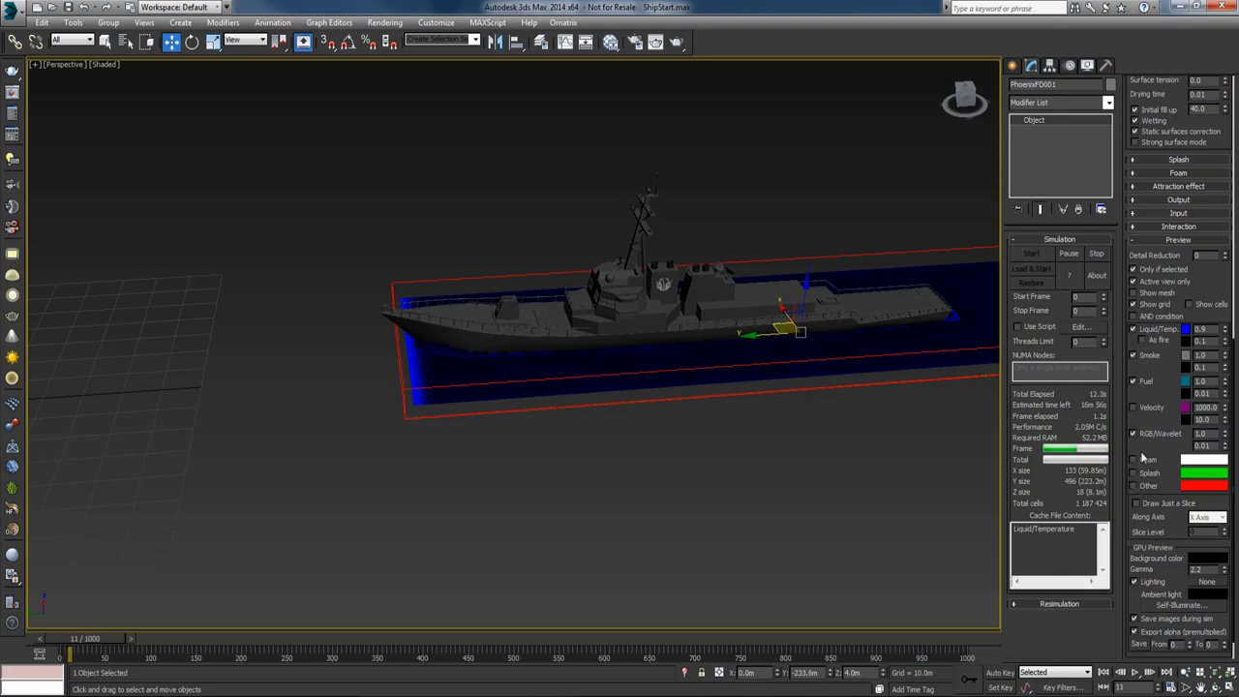
left_click(1133, 380)
left_click(1133, 356)
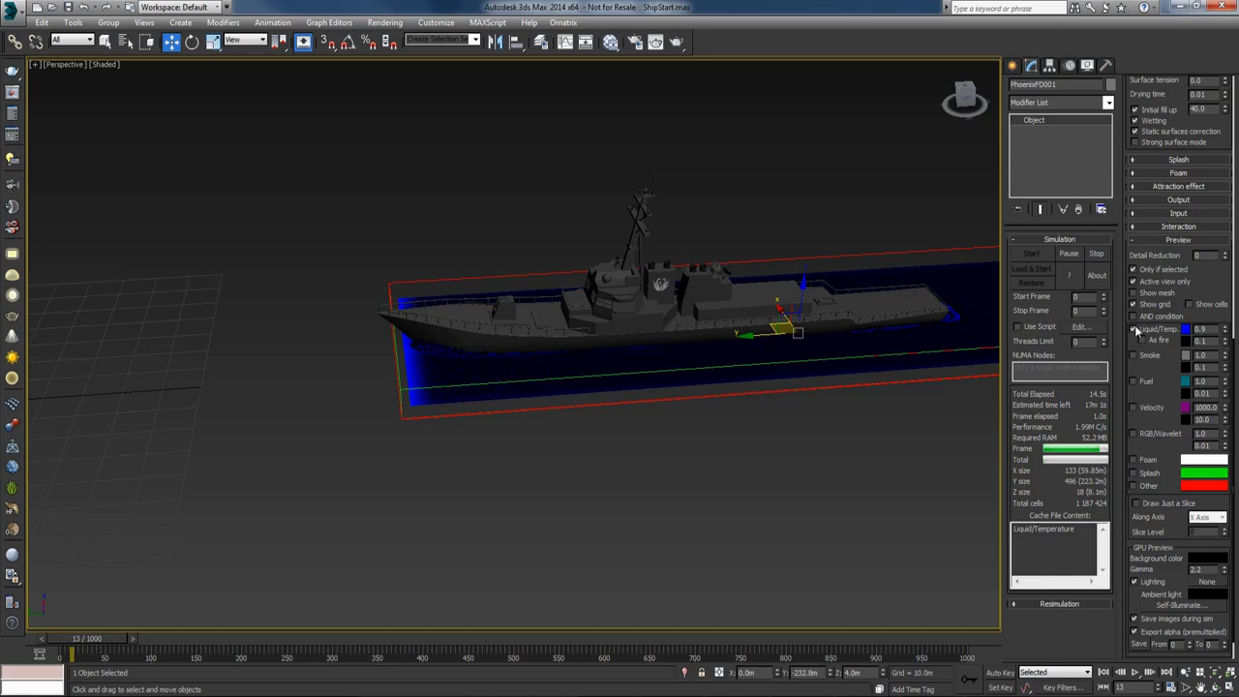
left_click(1133, 292)
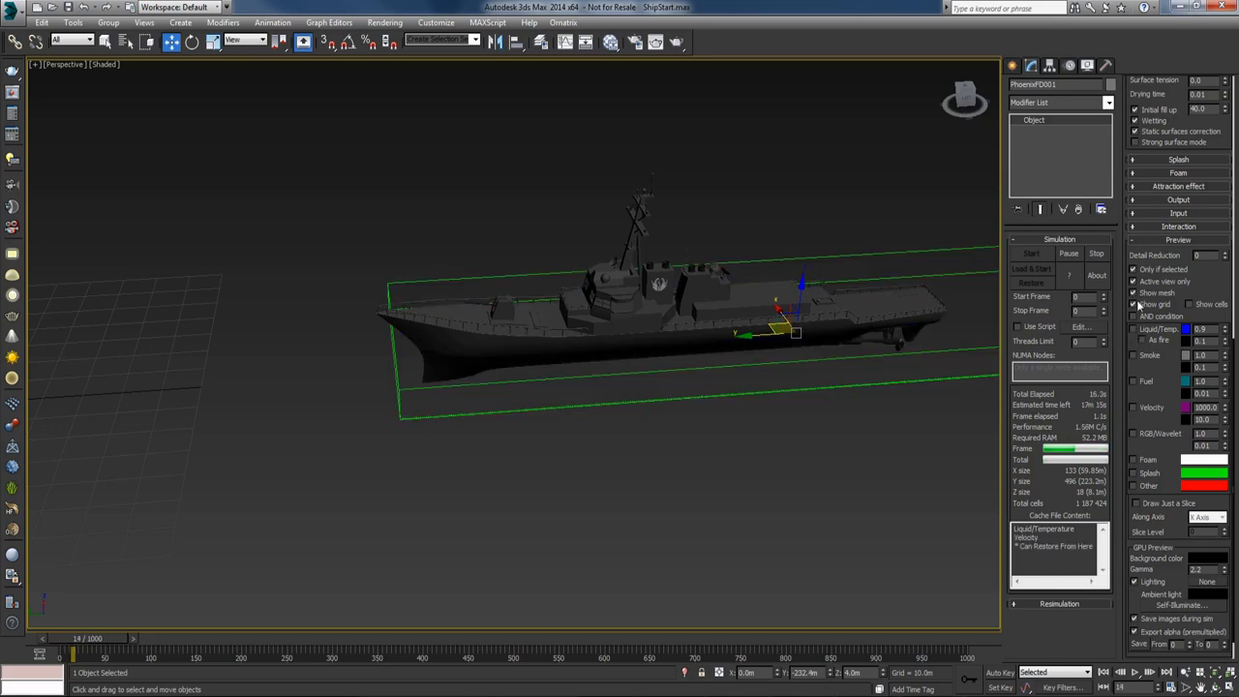
middle_click_drag(823, 443, 769, 443, "alt")
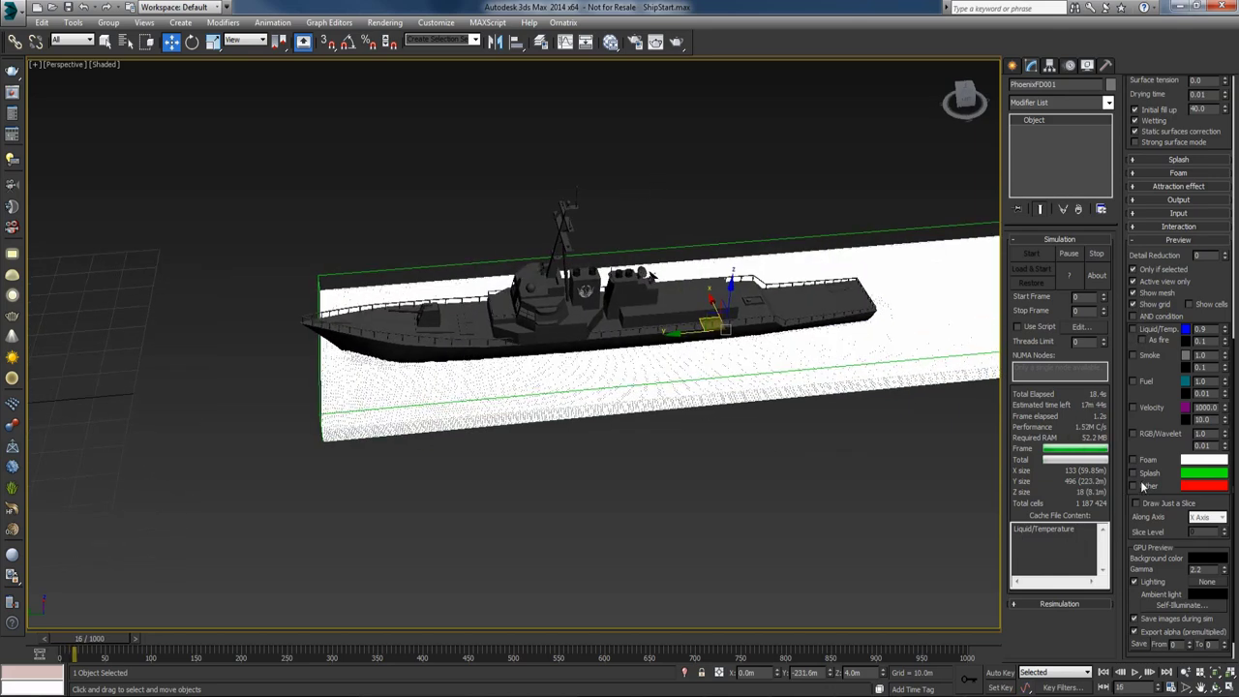
Step: Set the simulator's rendering mode to Ocean and accept static default geometry
scroll(1149, 281, "down", 1)
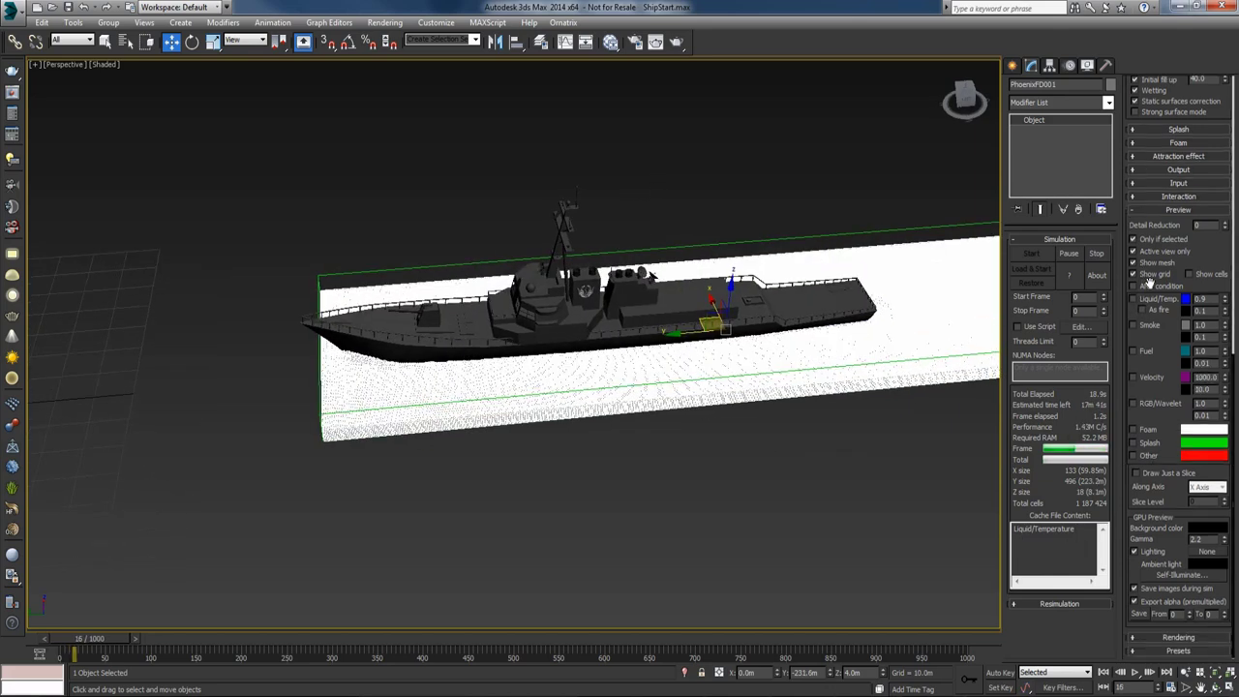
left_click(1177, 635)
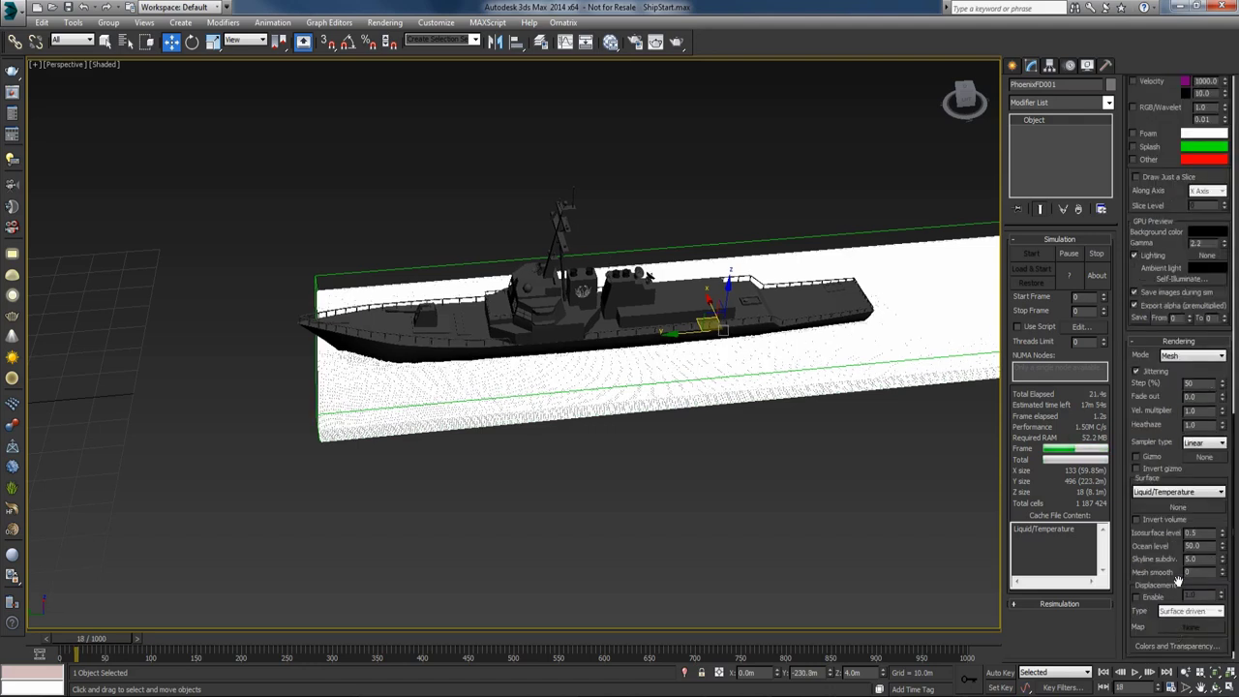
left_click(1186, 356)
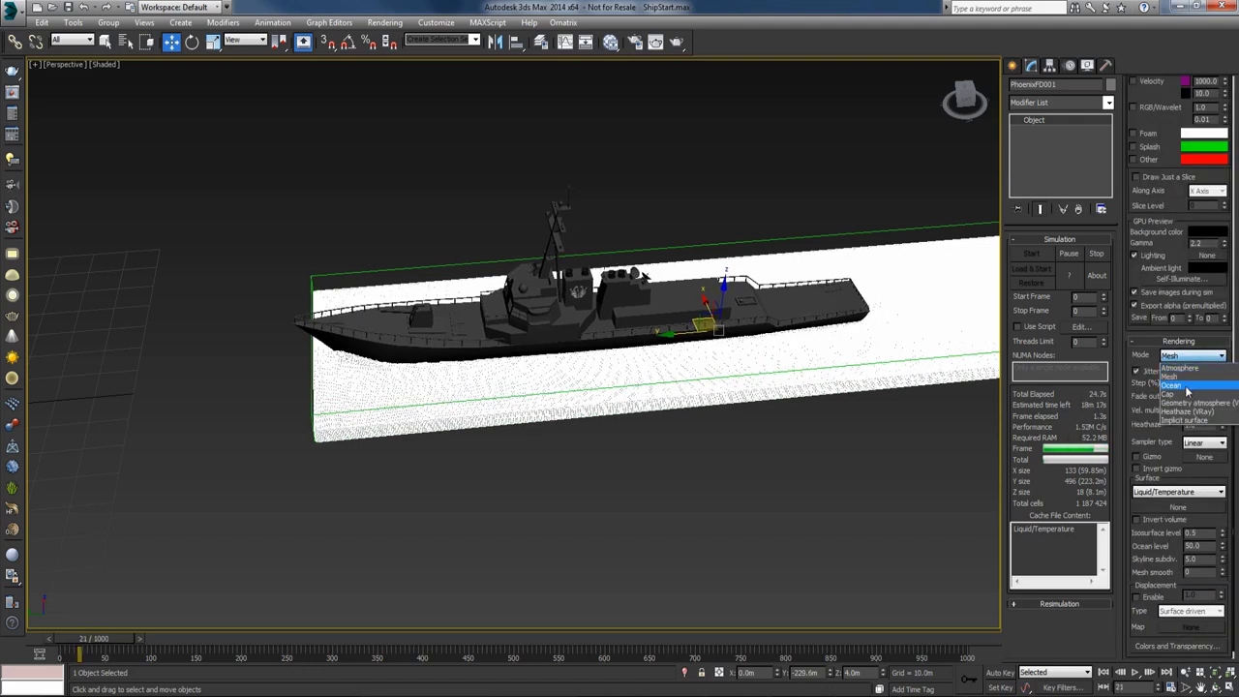
left_click(1187, 388)
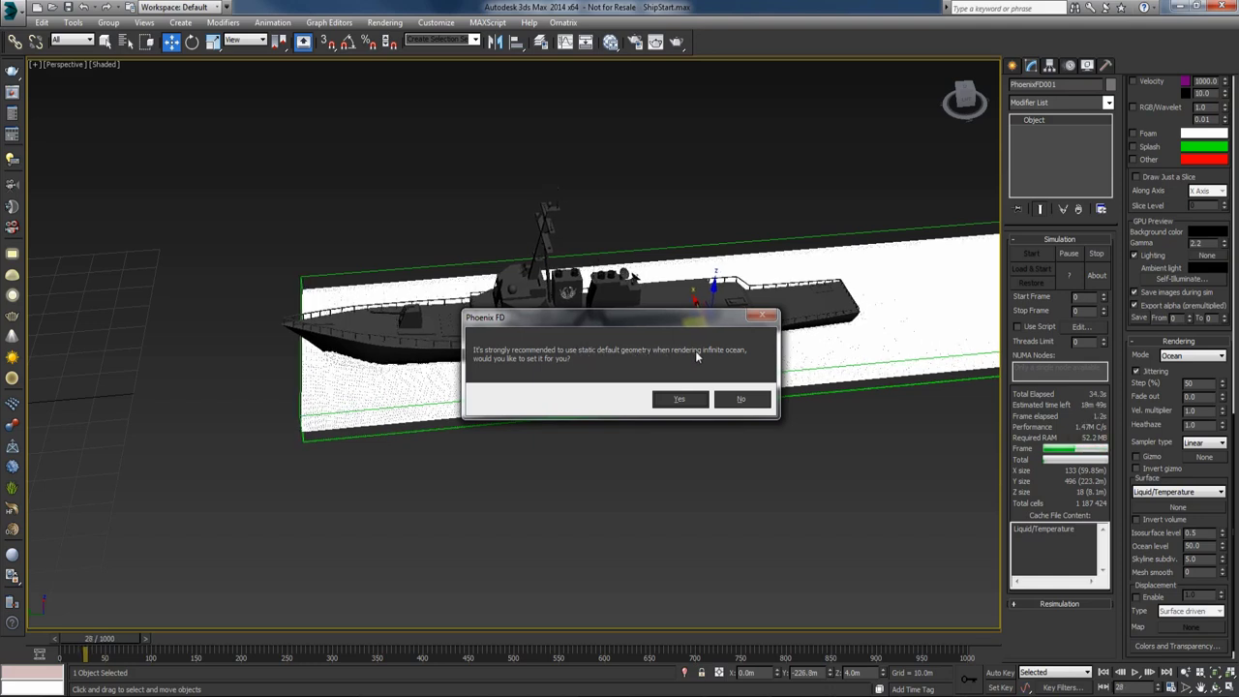
left_click(681, 400)
Step: Set the simulator's rendering ocean level to 40 and clear the selection
scroll(1169, 503, "down", 1)
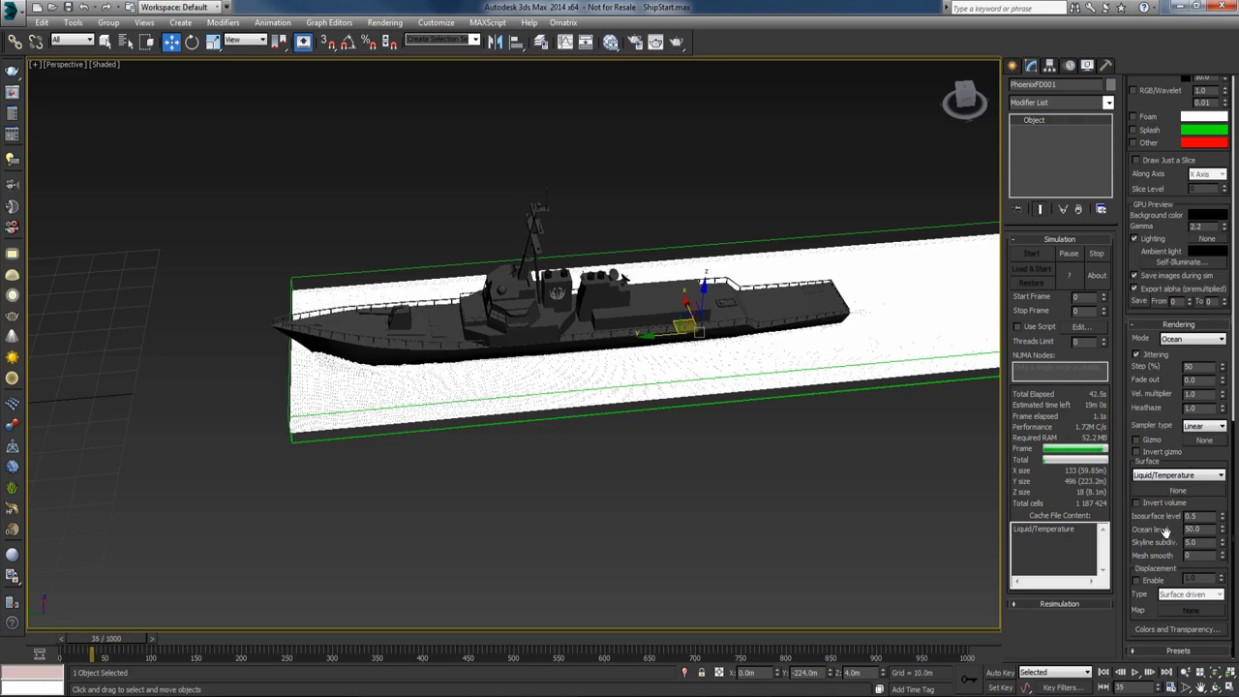
double_click(1196, 529)
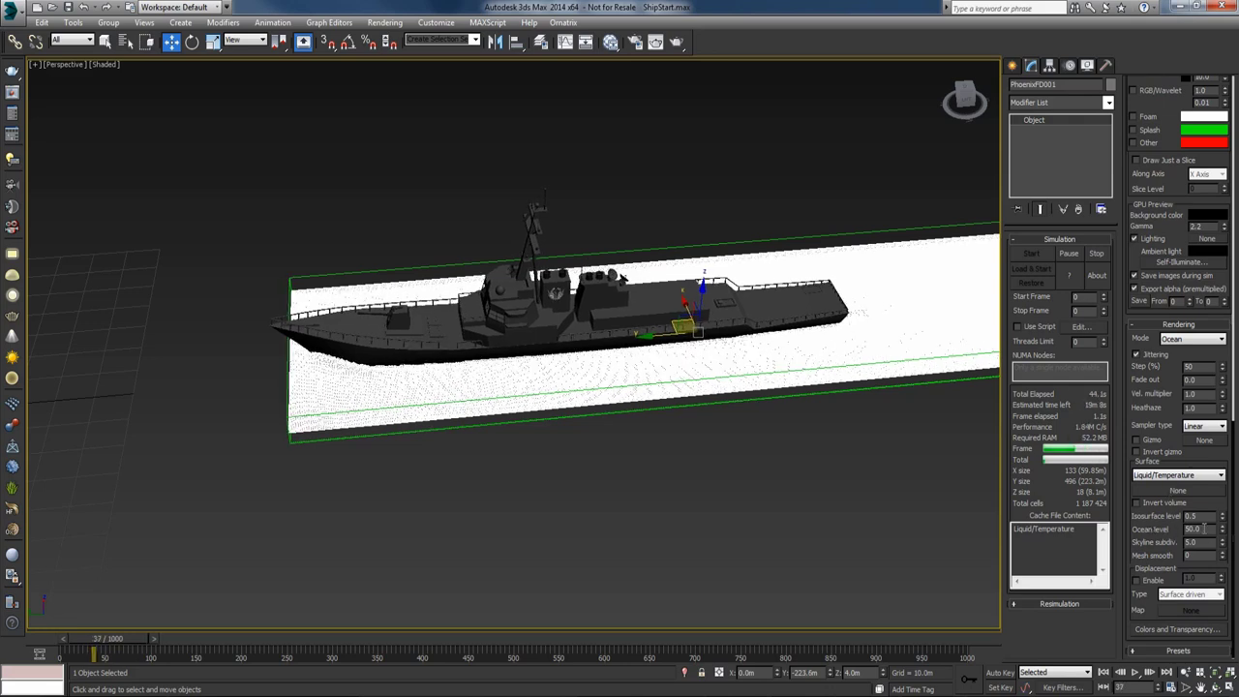
type("40")
key("Return")
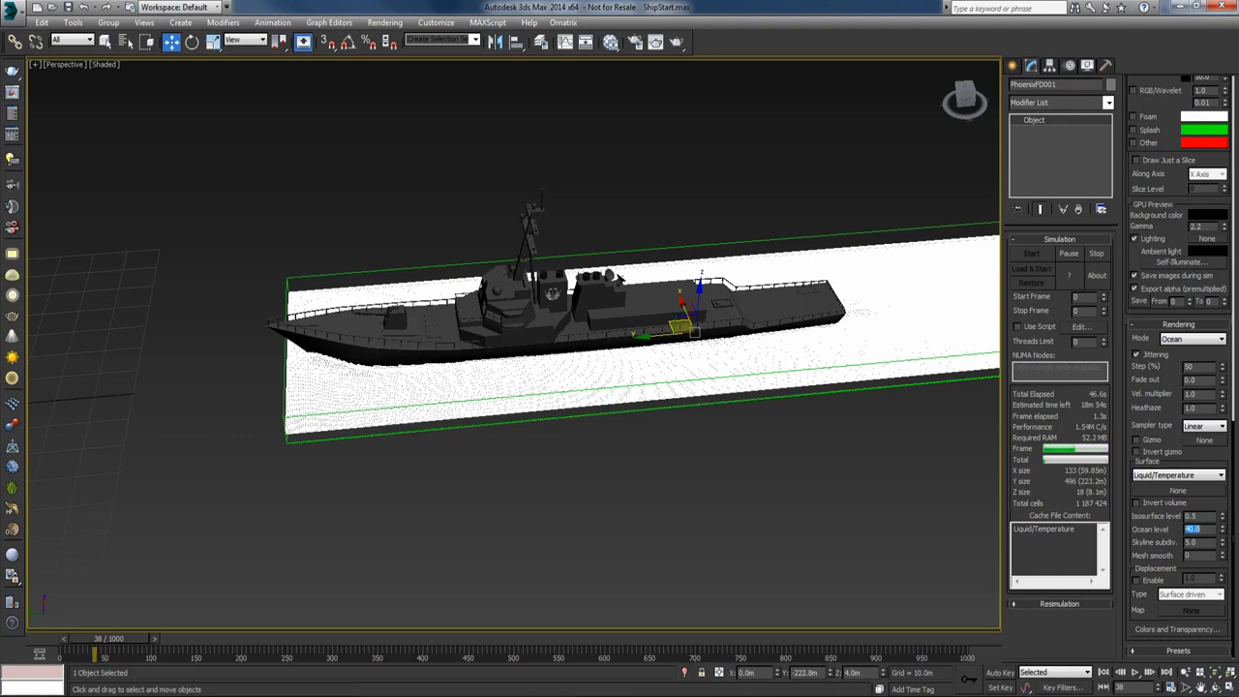
left_click(878, 448)
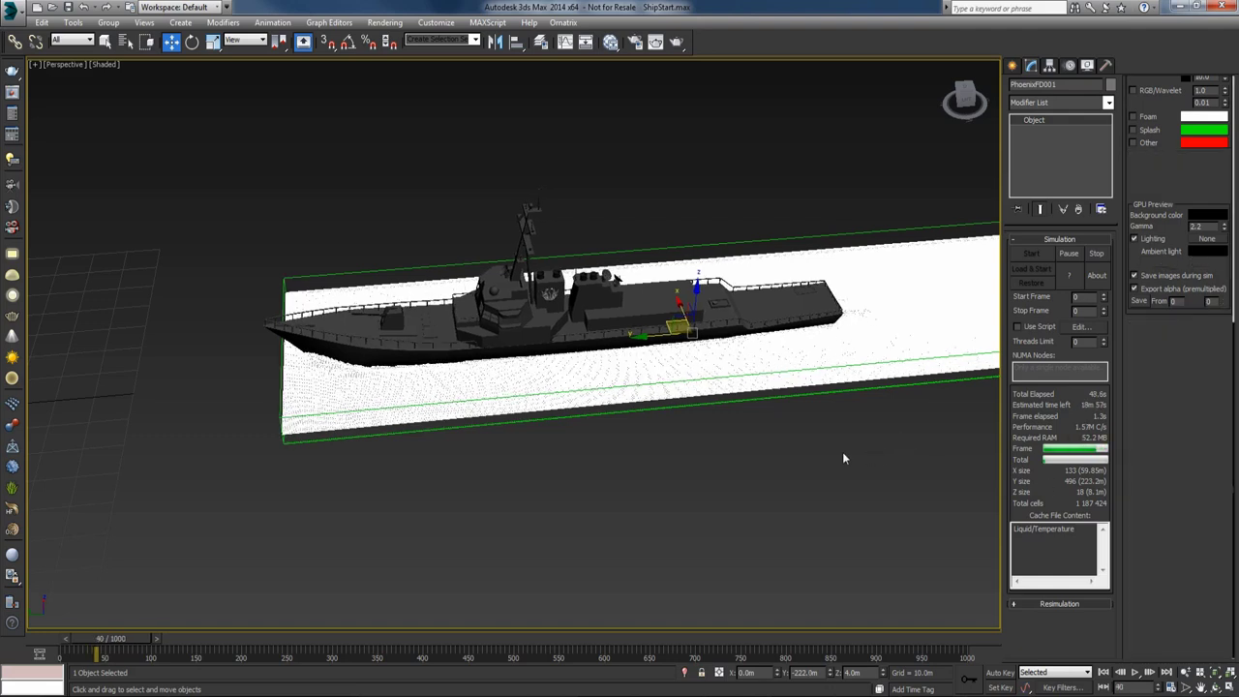
Step: Pause the running simulation, examine the wake behind the stern up close, and stop the simulation
middle_click_drag(788, 452, 871, 394, "alt")
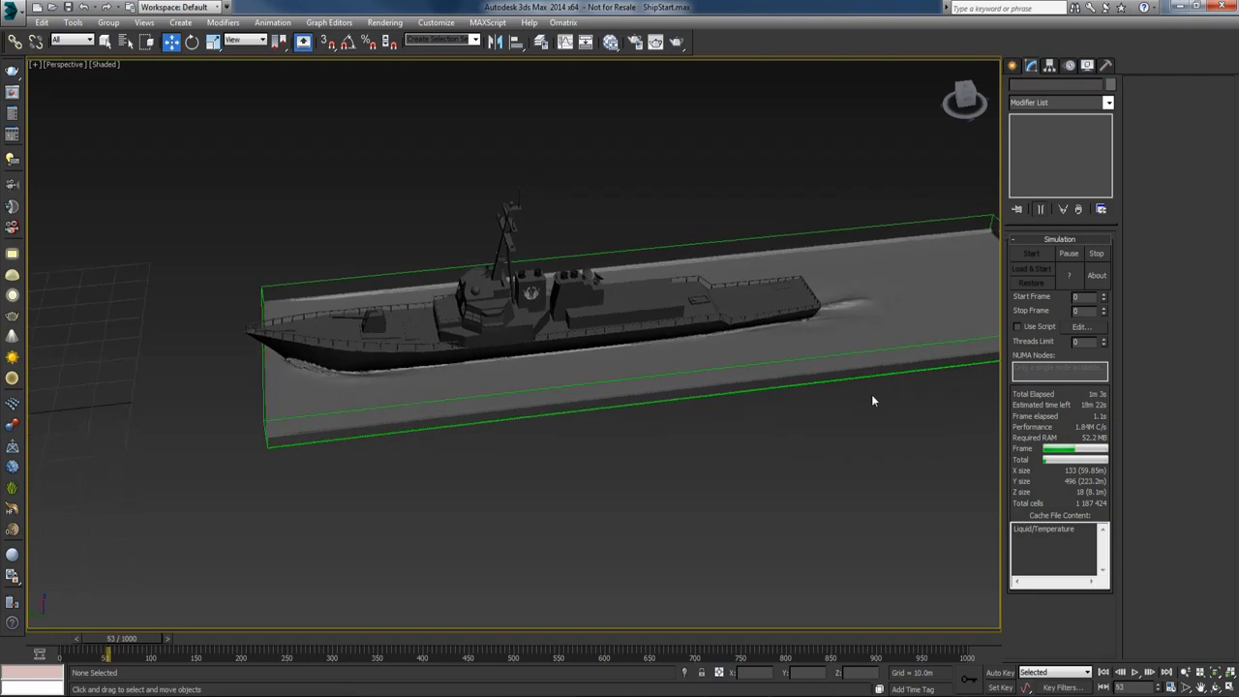
left_click(1069, 252)
key("q")
middle_click_drag(918, 398, 848, 377, "alt")
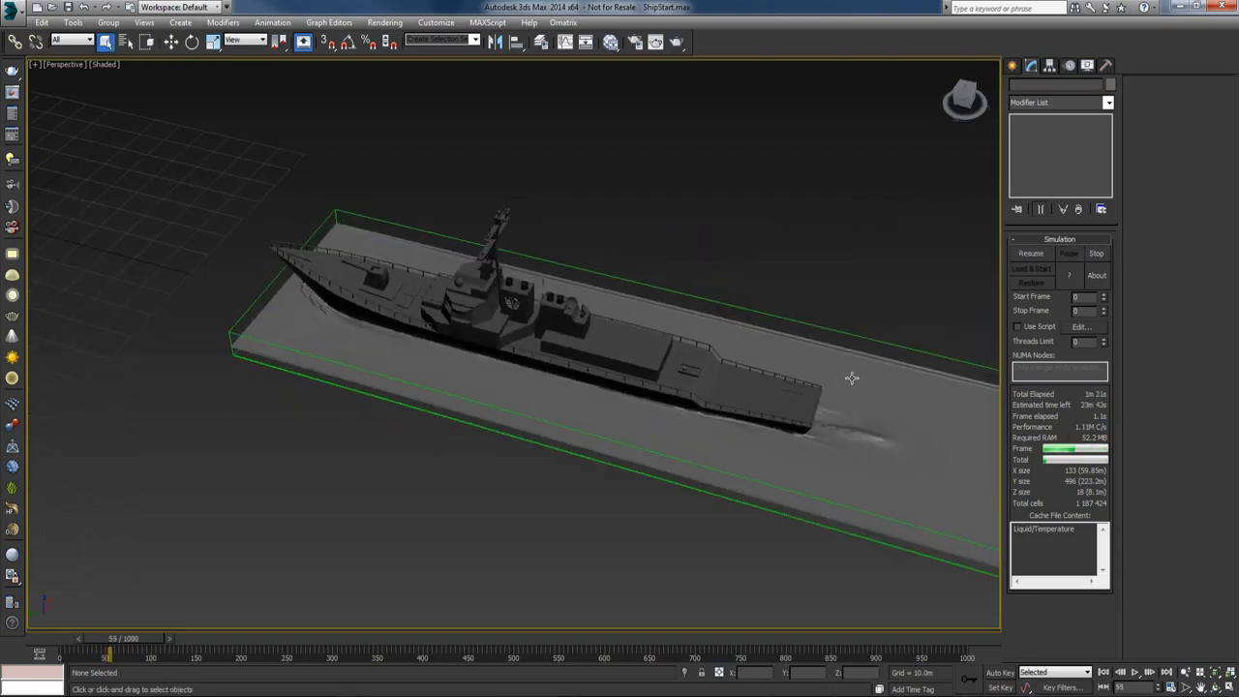
scroll(794, 358, "up", 6)
middle_click_drag(722, 337, 703, 326, "alt")
middle_click_drag(611, 318, 619, 371, "alt")
left_click(1096, 253)
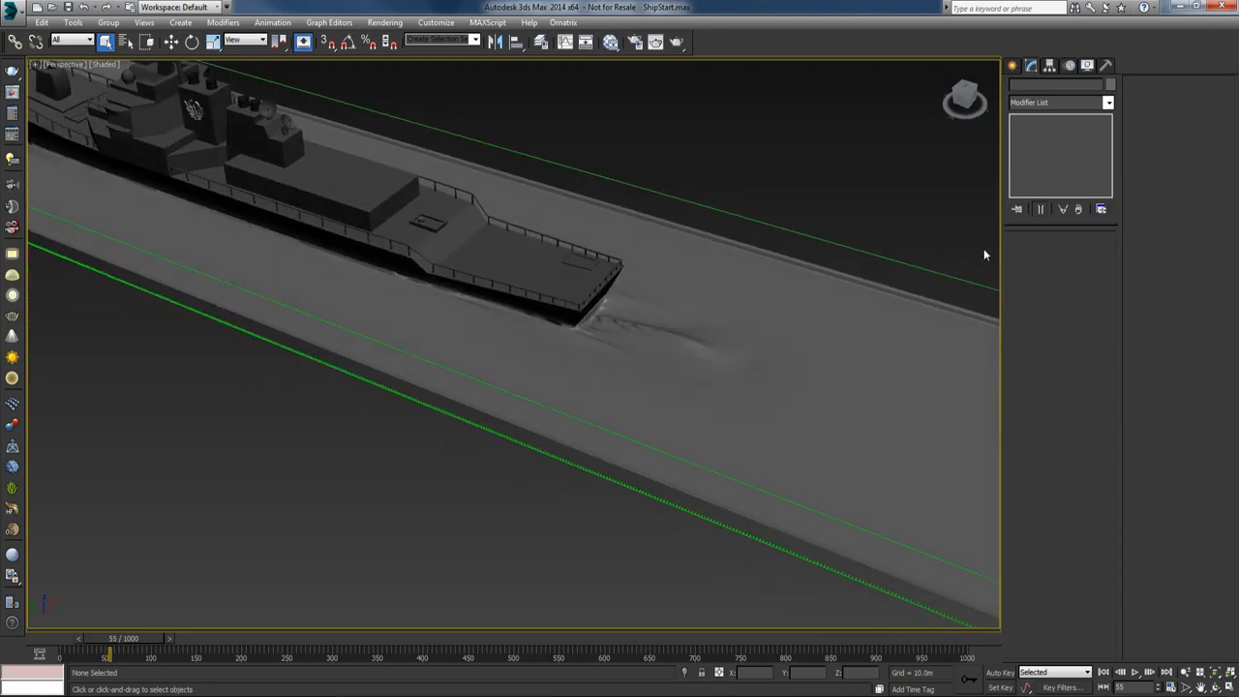
Step: Unhide the TailEmitter object in the Obj layer and close the layer manager
left_click(541, 42)
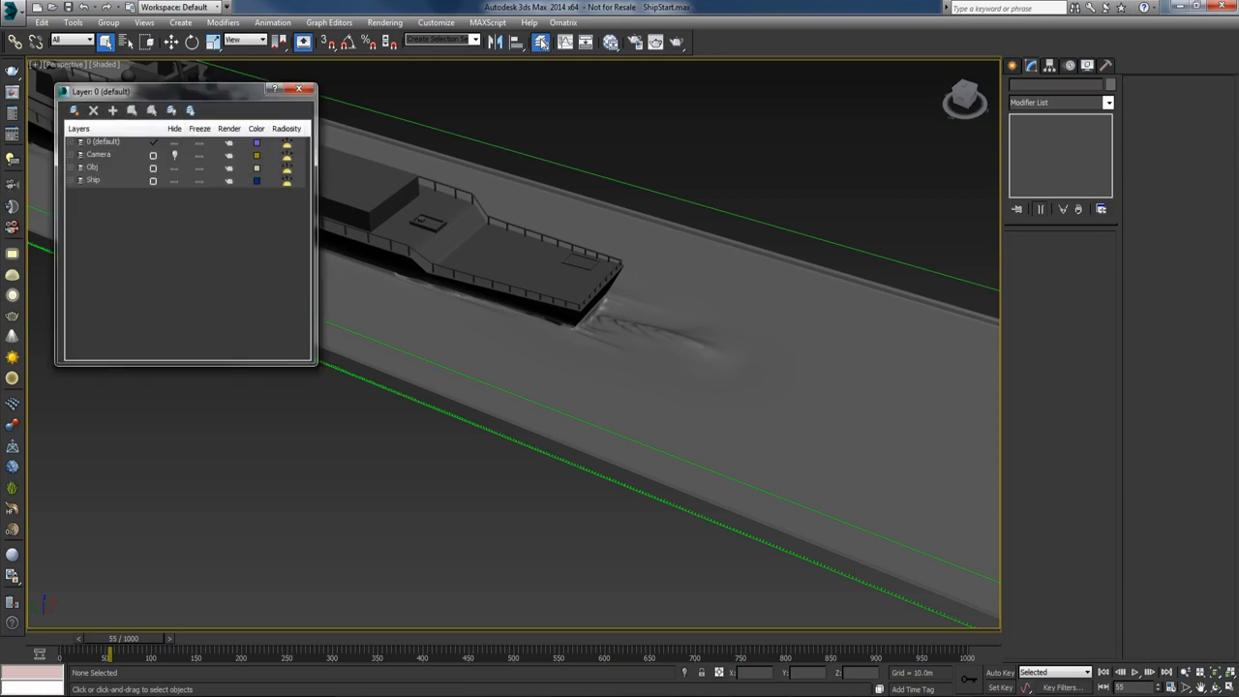
left_click(80, 167)
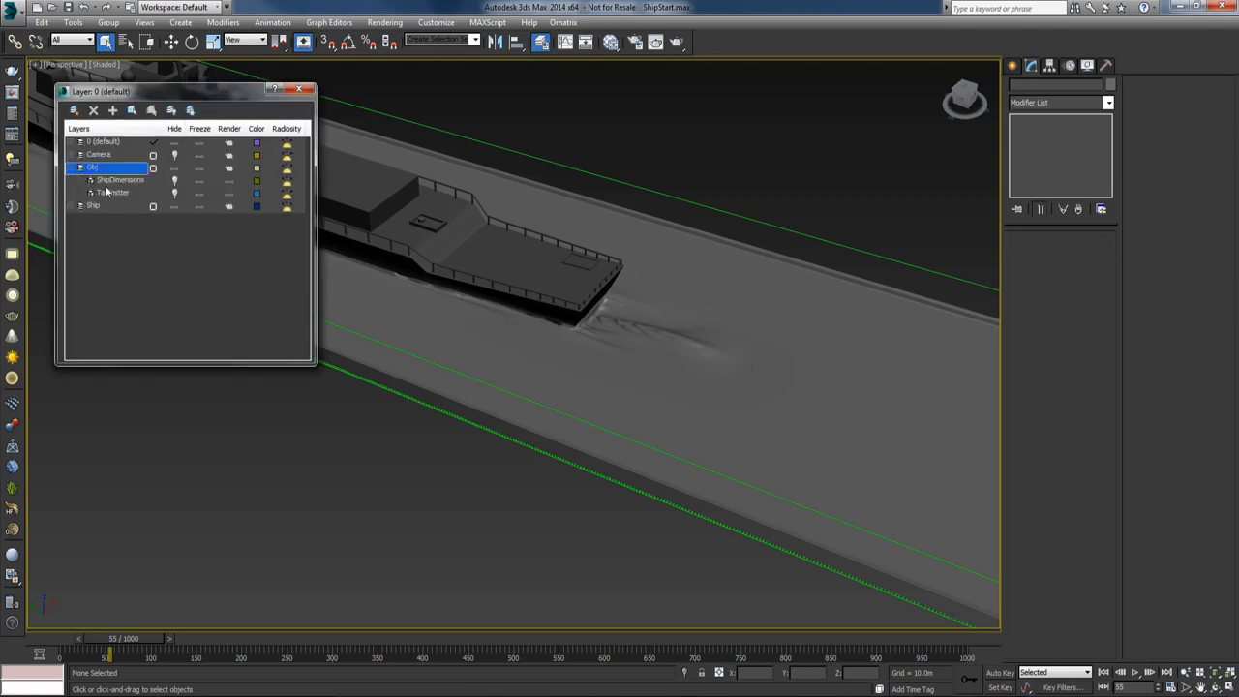
left_click(117, 193)
left_click(298, 89)
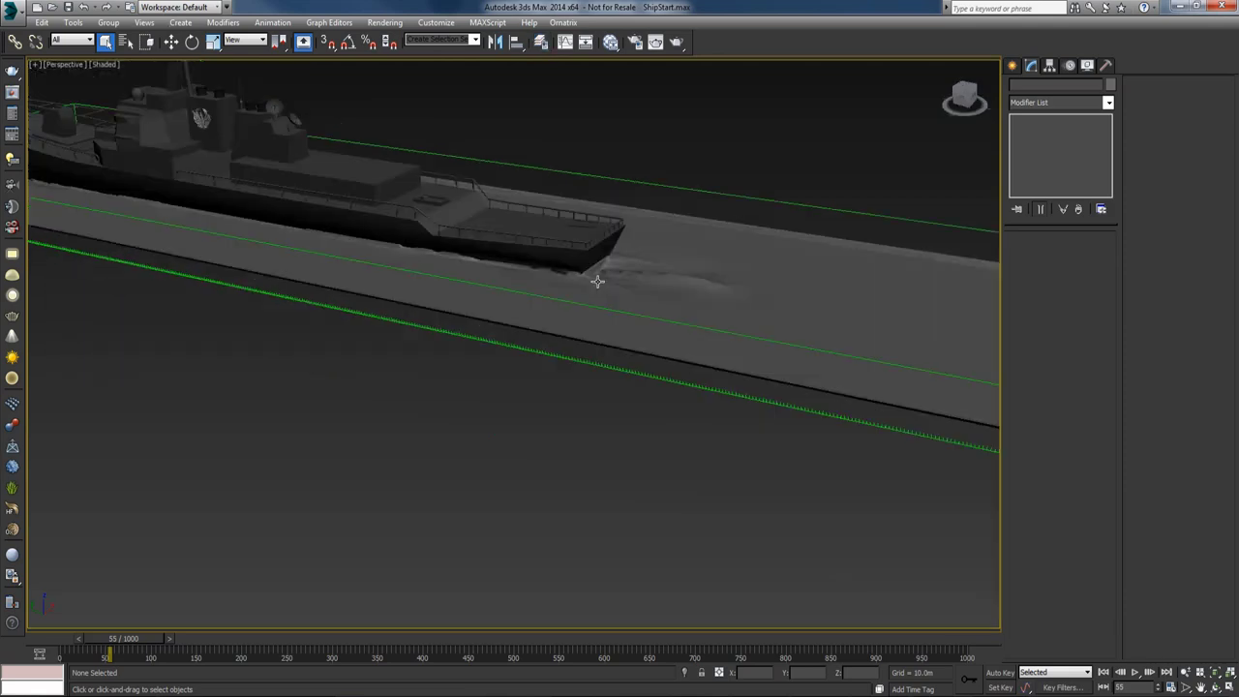
Step: Select TailEmitter and examine its placement behind the propellers from below the hull
scroll(588, 196, "up", 5)
left_click(583, 205)
middle_click_drag(664, 213, 607, 242, "alt")
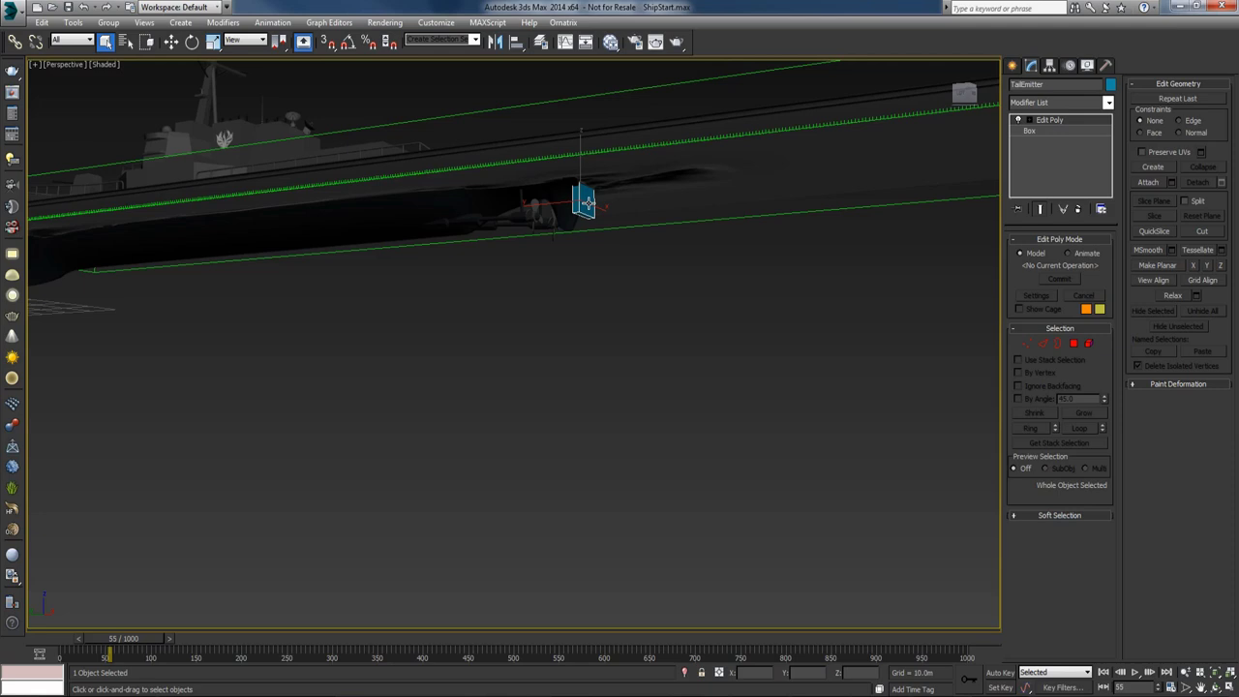
scroll(581, 186, "up", 3)
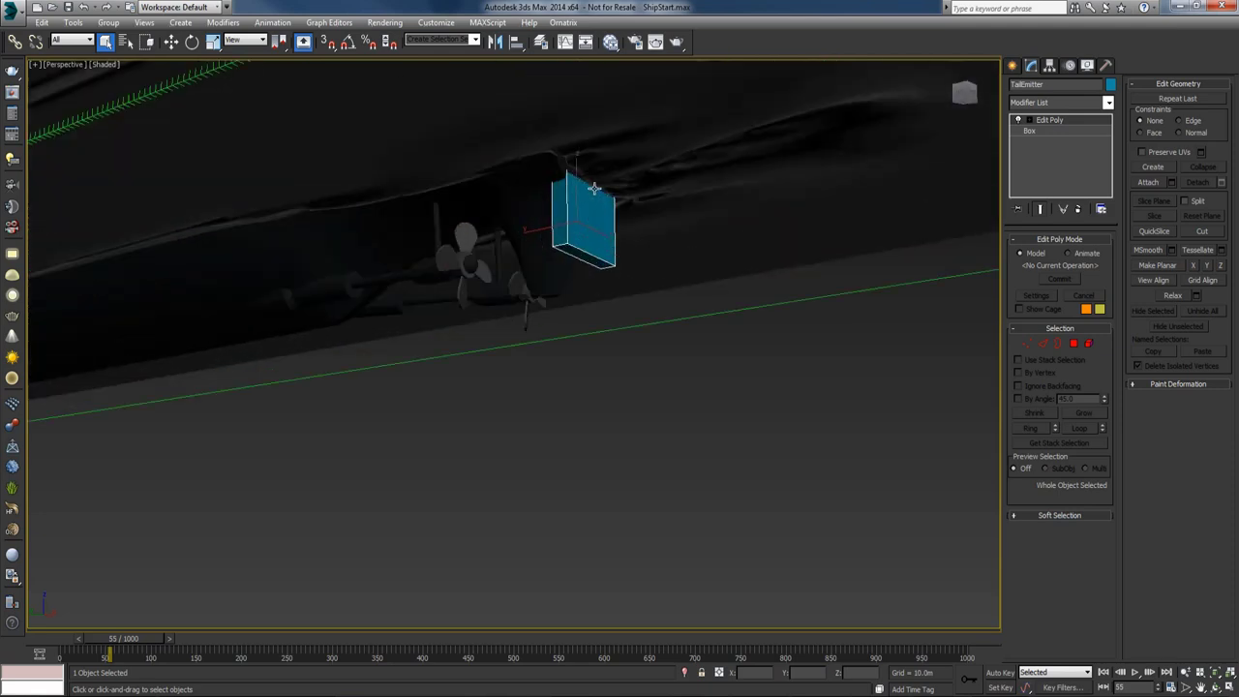
scroll(602, 205, "down", 3)
scroll(602, 205, "down", 5)
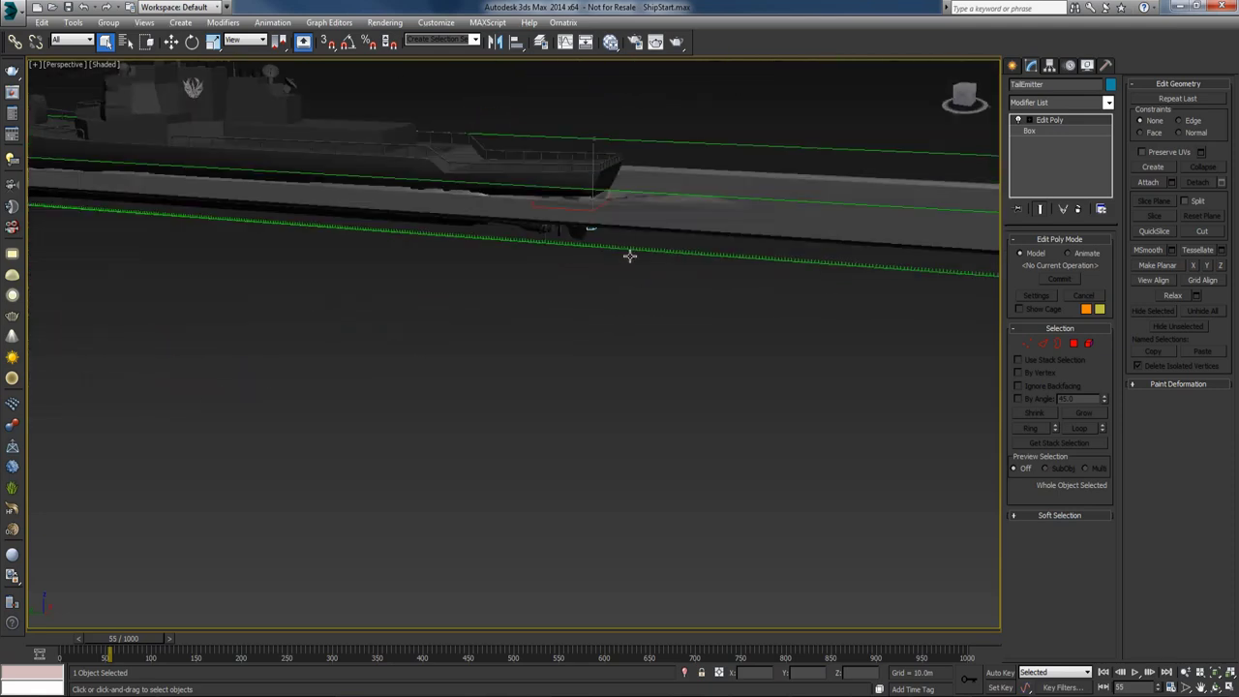
middle_click_drag(630, 274, 706, 383, "alt")
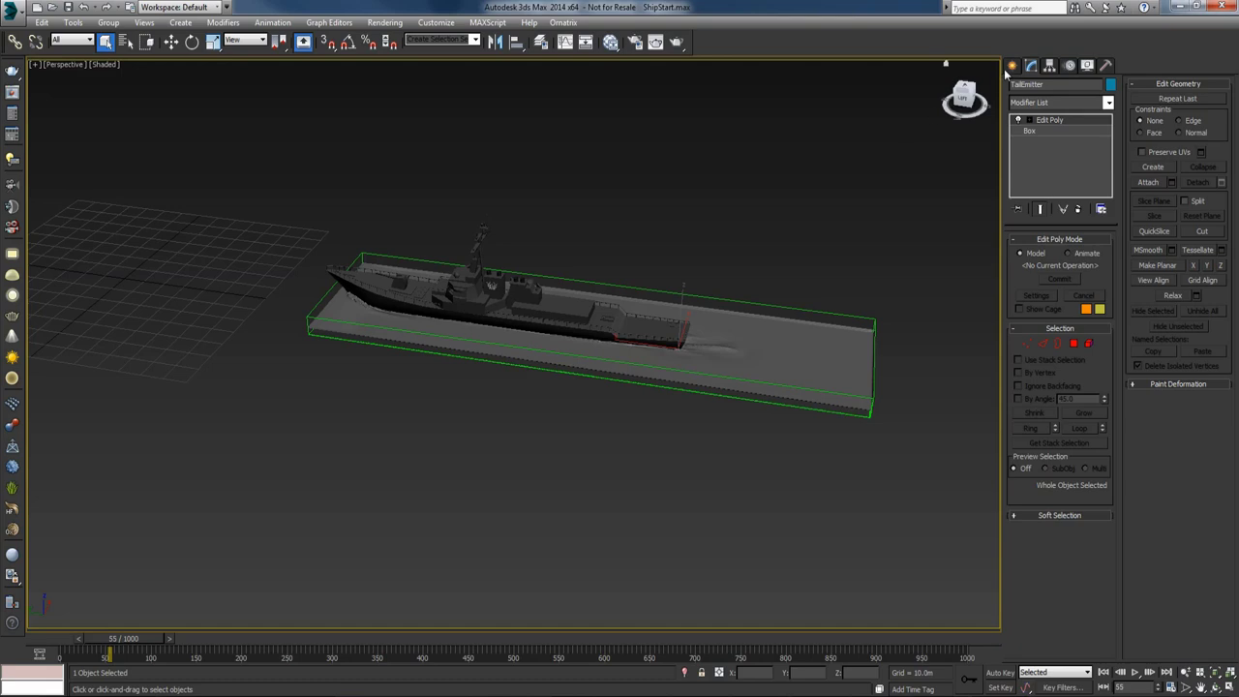
Step: Create a PhoenixFD PHXLiquid source helper beside the ship, near the home grid
left_click(1011, 66)
left_click(1078, 87)
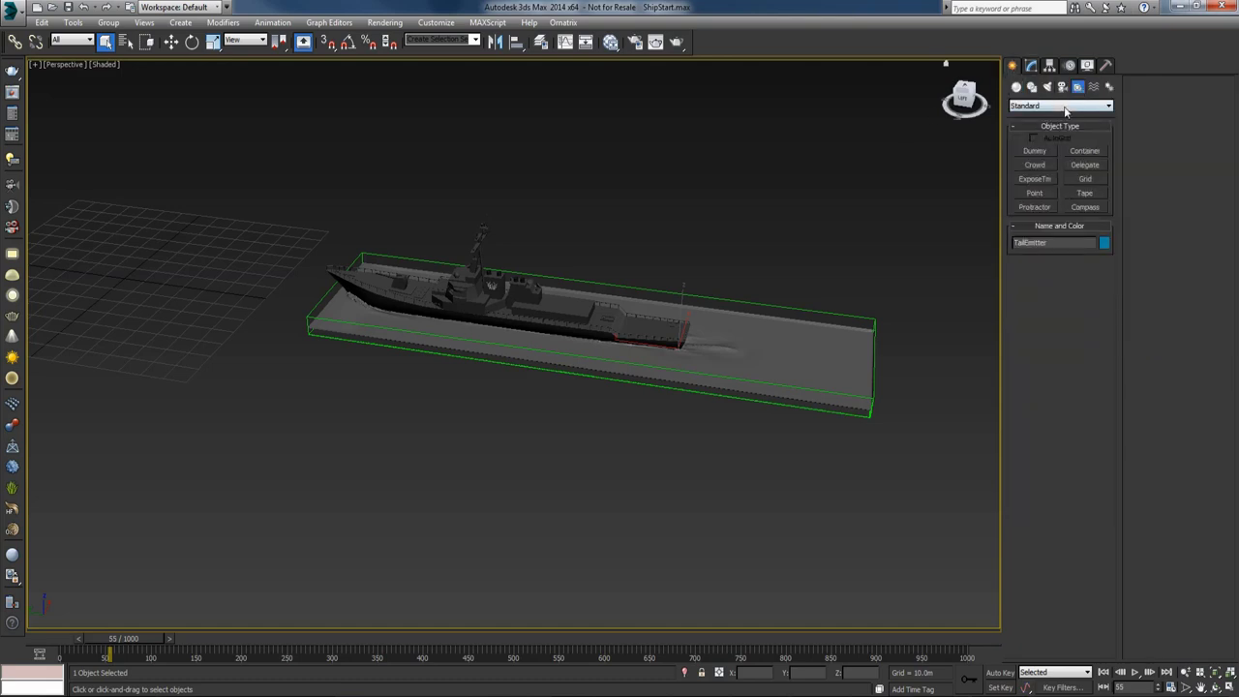
left_click(1060, 106)
left_click(1063, 200)
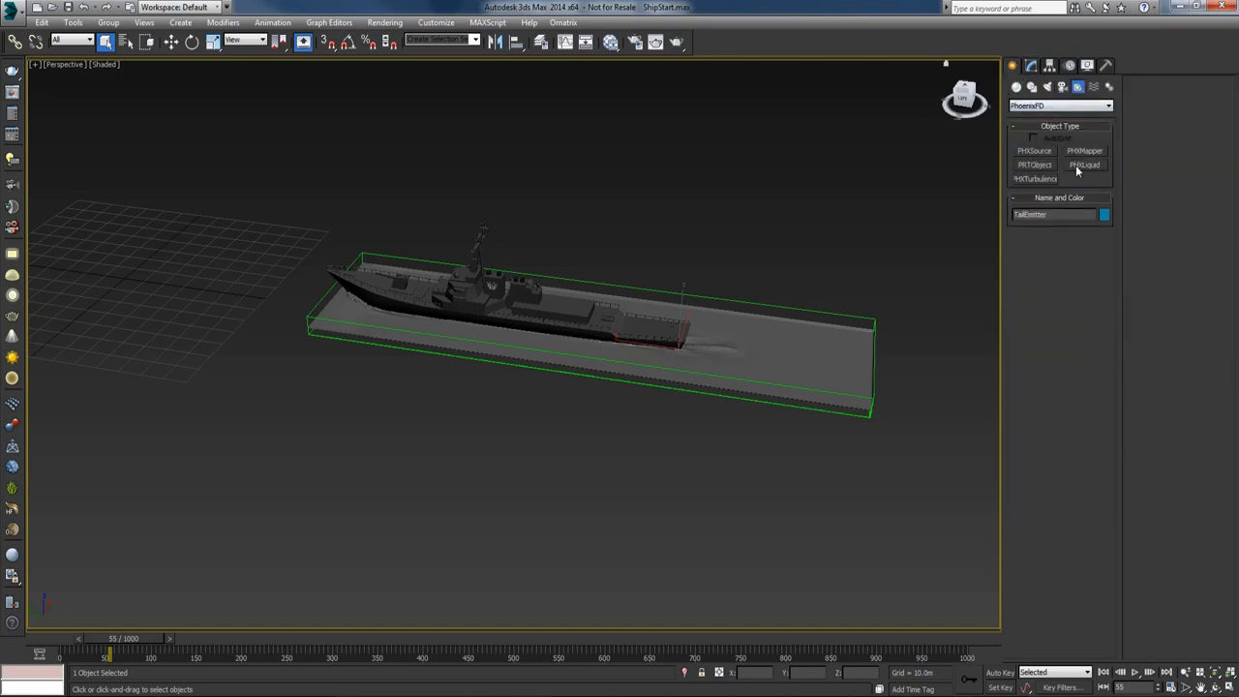
left_click(1084, 164)
middle_click_drag(617, 203, 678, 206, "alt")
mouse_move(163, 217)
left_mouse_down()
mouse_move(145, 224)
mouse_move(153, 235)
left_mouse_up()
middle_click_drag(305, 232, 310, 207, "alt")
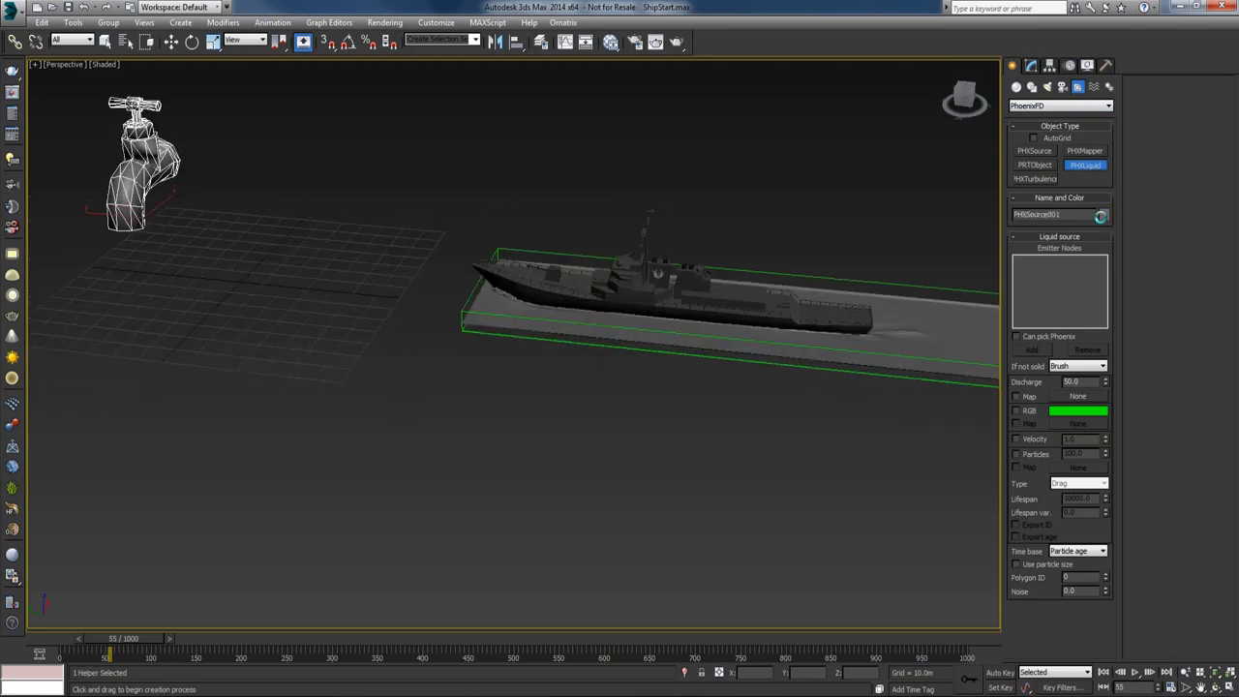
Step: Set the liquid source's object color to dark blue
left_click(1103, 214)
left_click(933, 358)
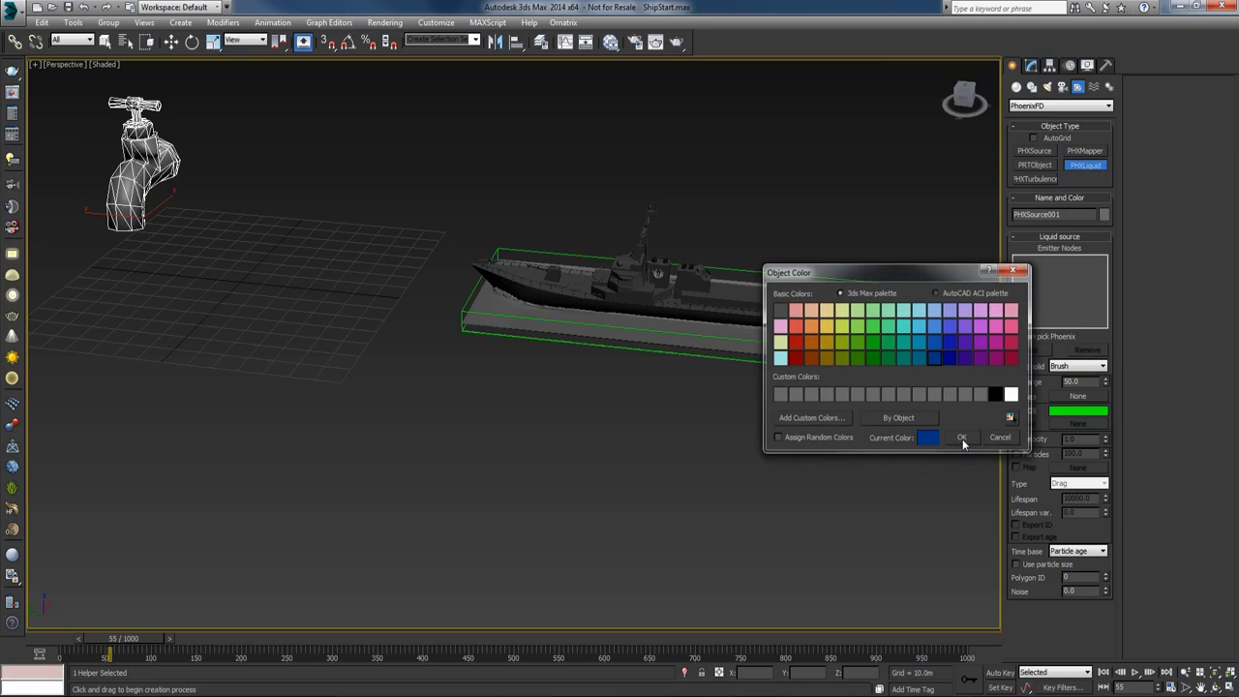
left_click(962, 437)
left_click(1102, 217)
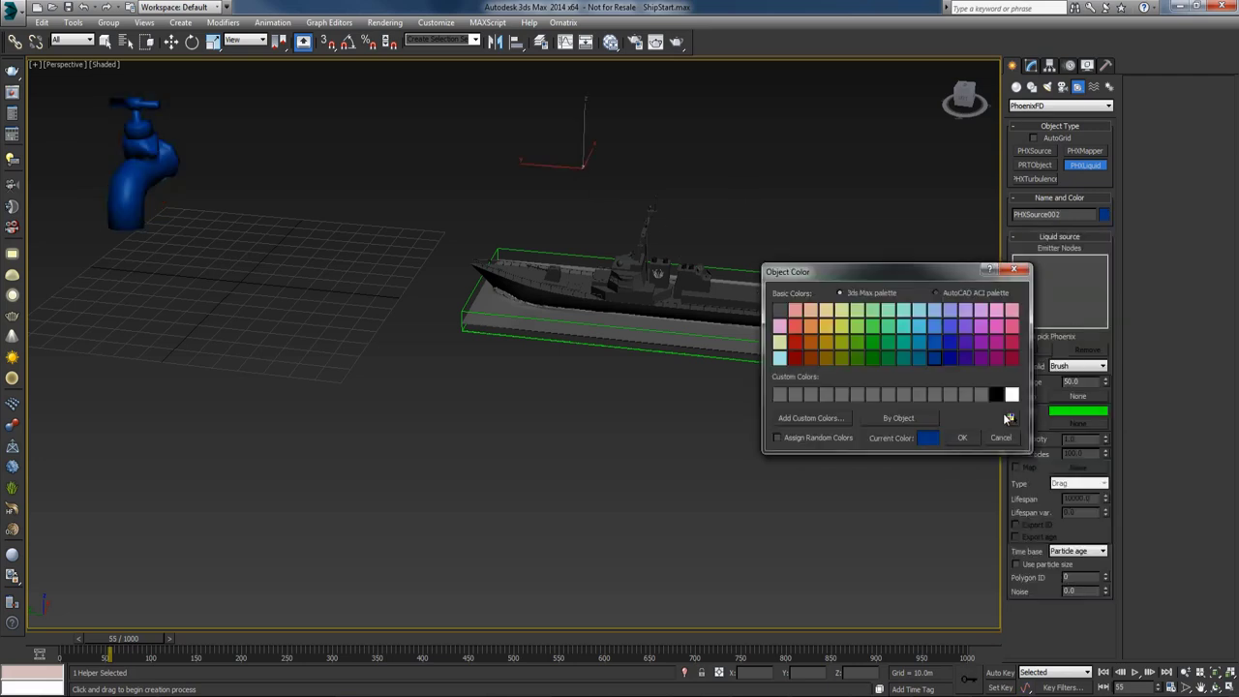
left_click(981, 395)
left_click(962, 437)
Step: Select the blue liquid source and add TailEmitter to its emitter nodes
middle_click_drag(857, 268, 802, 233, "alt")
key("w")
left_click(191, 174)
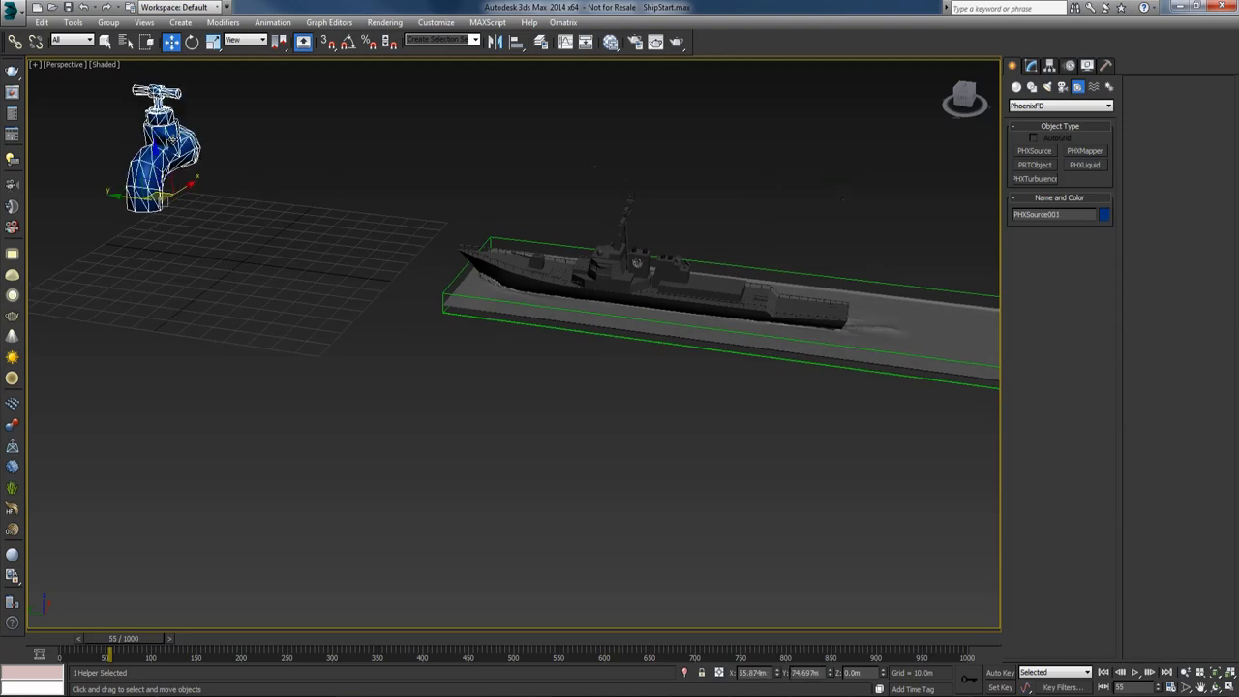
left_click(1031, 66)
left_click(1033, 353)
mouse_move(782, 318)
middle_mouse_down("alt")
mouse_move(771, 282)
mouse_move(761, 313)
middle_mouse_up("alt")
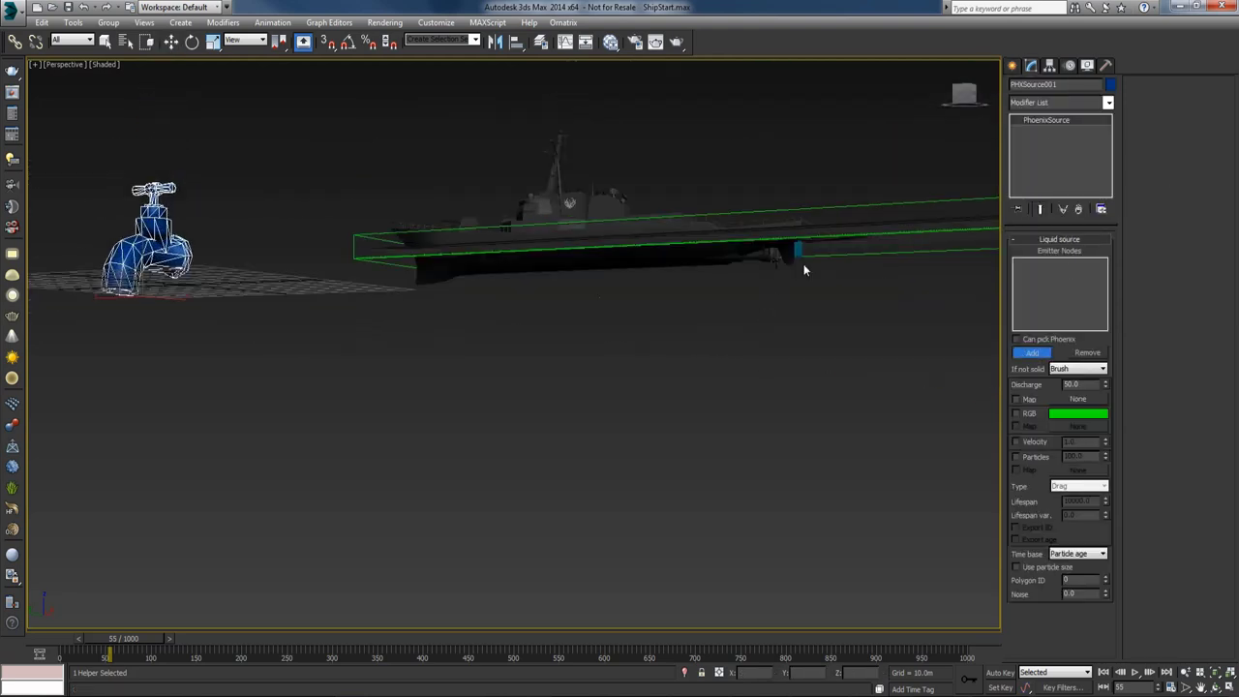
left_click(799, 251)
middle_click_drag(949, 340, 896, 355, "alt")
Step: Set the liquid source's discharge to 14 and its polygon ID to 1
double_click(1079, 386)
type("14")
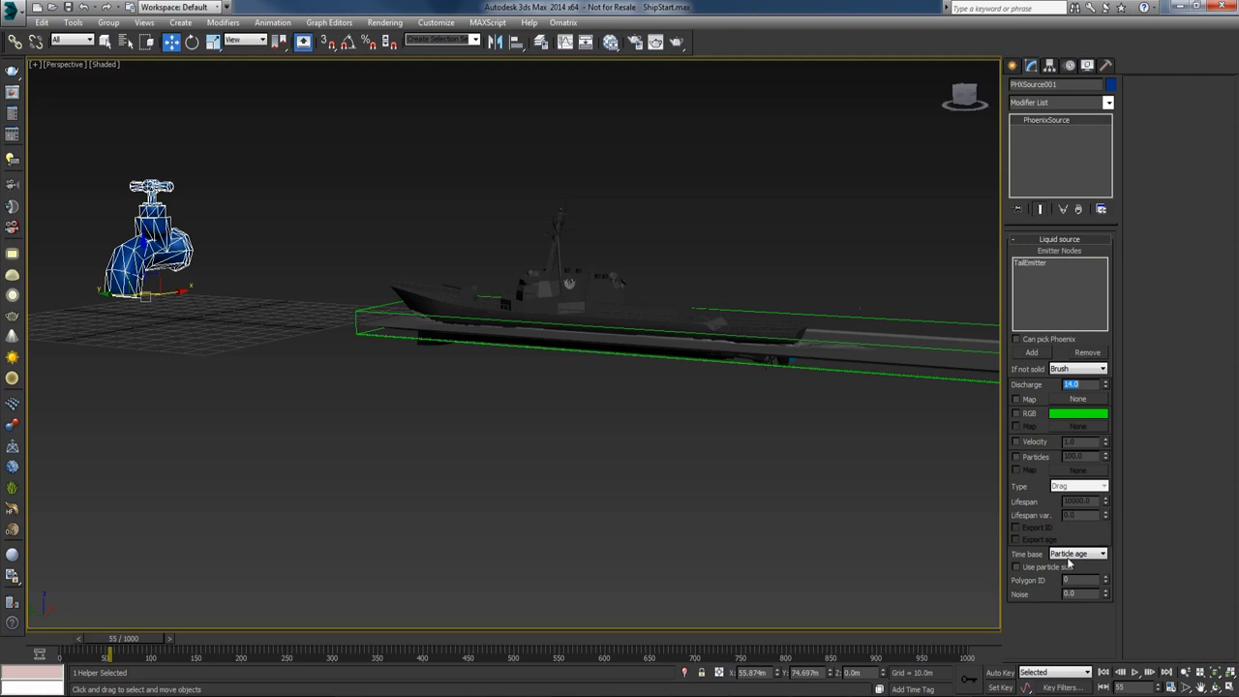
double_click(1080, 580)
Step: Select TailEmitter's large rear-facing polygon, check its material ID, and leave polygon editing
middle_click_drag(919, 495, 705, 313, "alt")
scroll(714, 437, "up", 5)
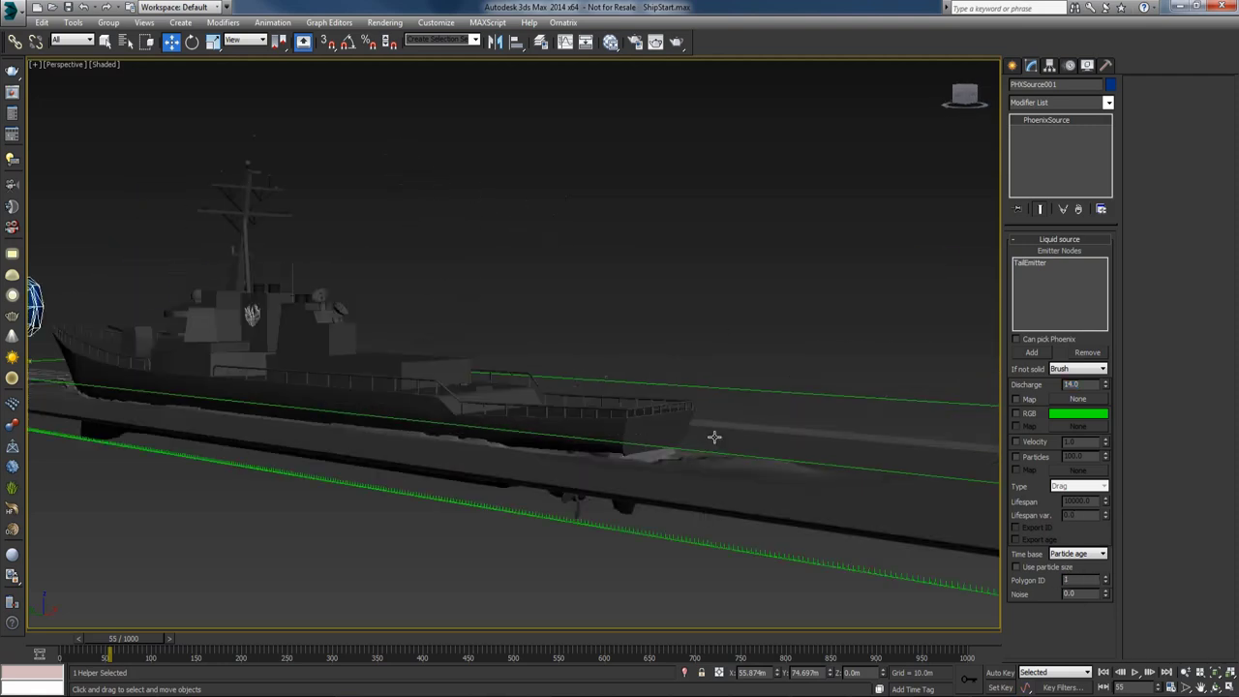
scroll(644, 518, "up", 6)
left_click(548, 166)
key("z")
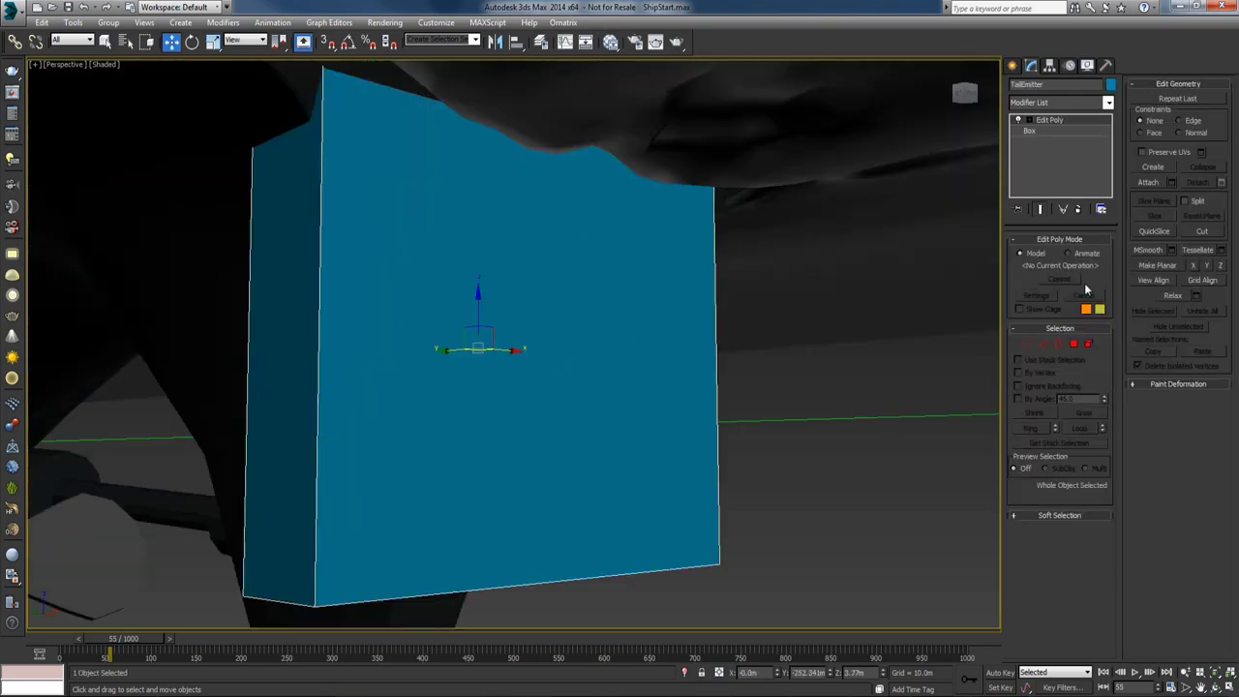
left_click(1073, 343)
middle_click_drag(683, 320, 676, 290, "alt")
middle_click_drag(289, 366, 348, 410, "alt")
left_click(473, 409)
middle_click_drag(733, 430, 1002, 335, "alt")
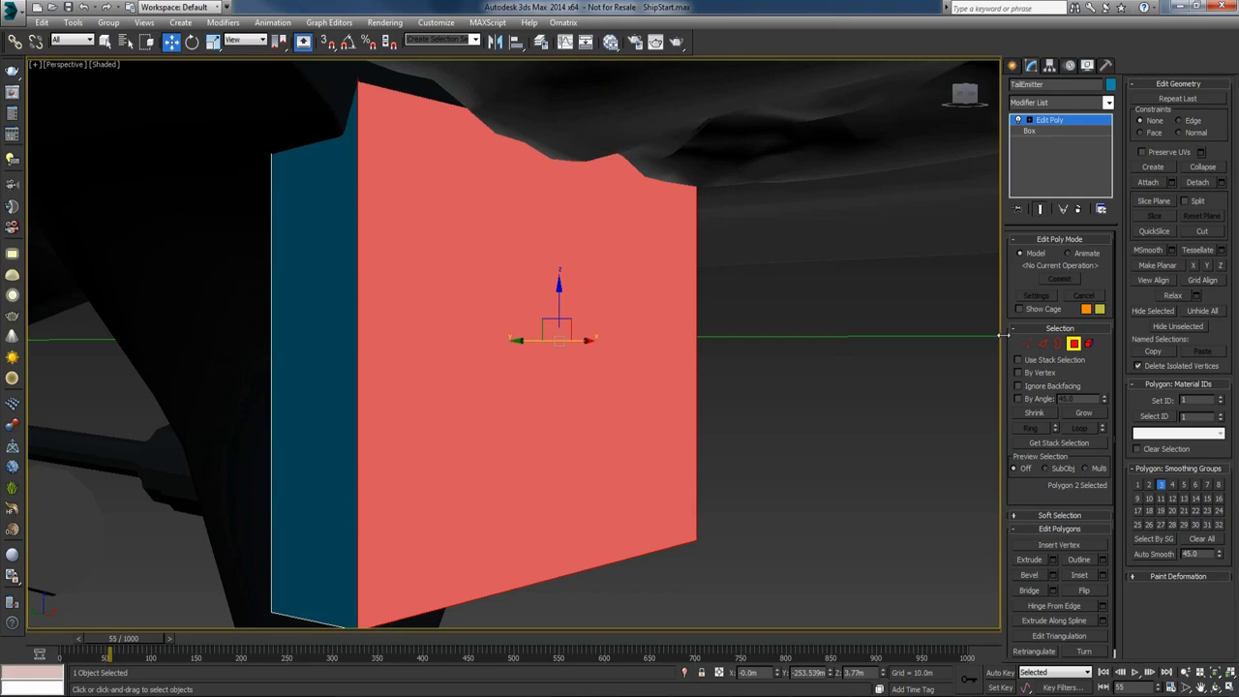
left_click(1074, 345)
left_click(836, 359)
Step: Select the Phoenix FD simulator around the ship
scroll(836, 359, "down", 6)
middle_click_drag(836, 359, 1014, 334, "alt")
scroll(852, 419, "down", 5)
left_click(855, 436)
scroll(817, 442, "down", 2)
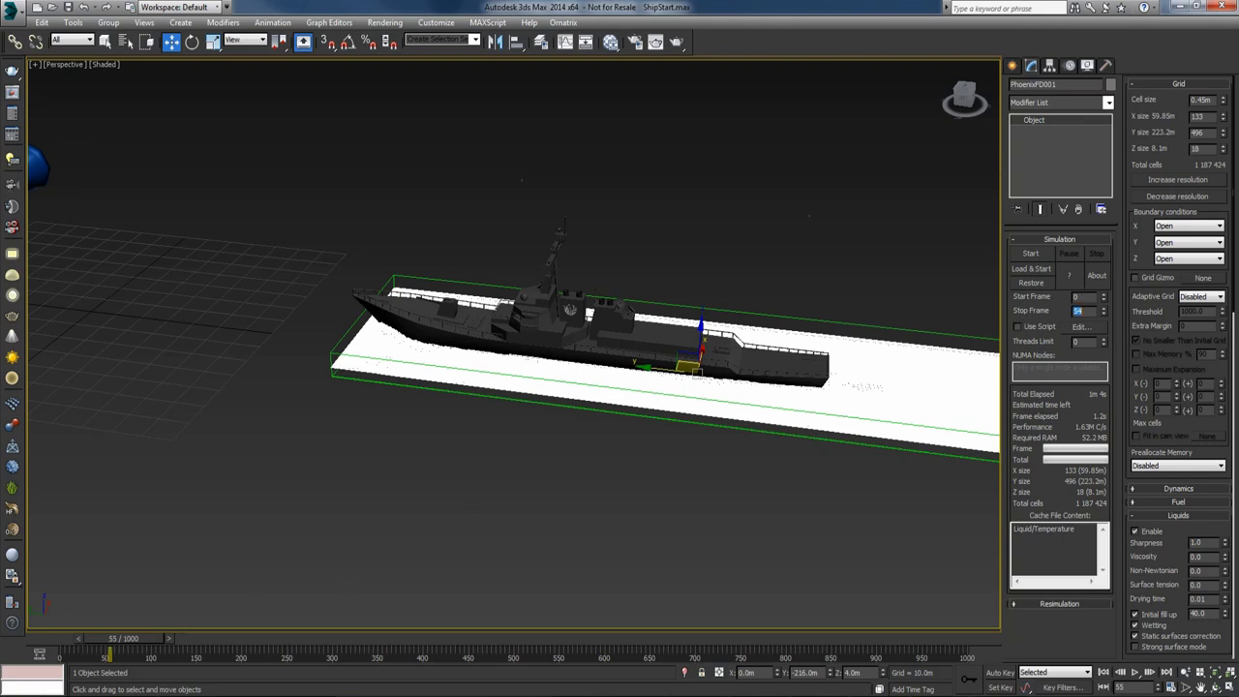
middle_click_drag(859, 383, 819, 377, "alt")
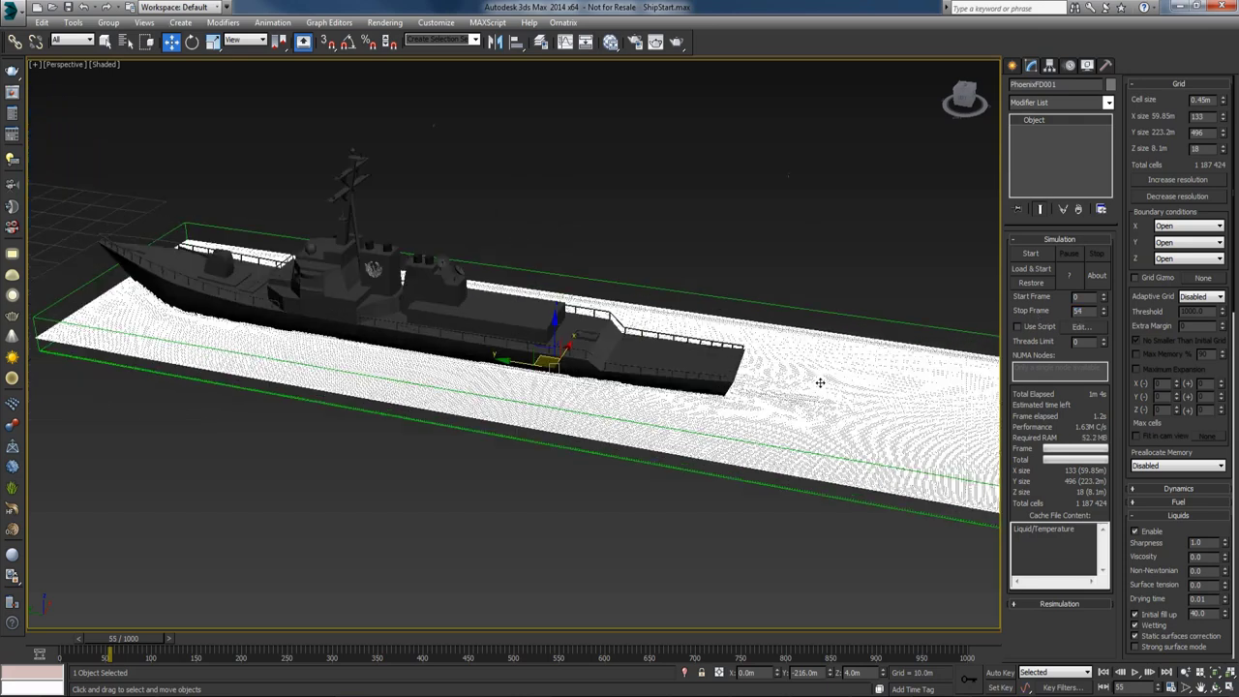
Step: Start the Phoenix FD simulation and reselect the simulator while it runs
left_click(1030, 252)
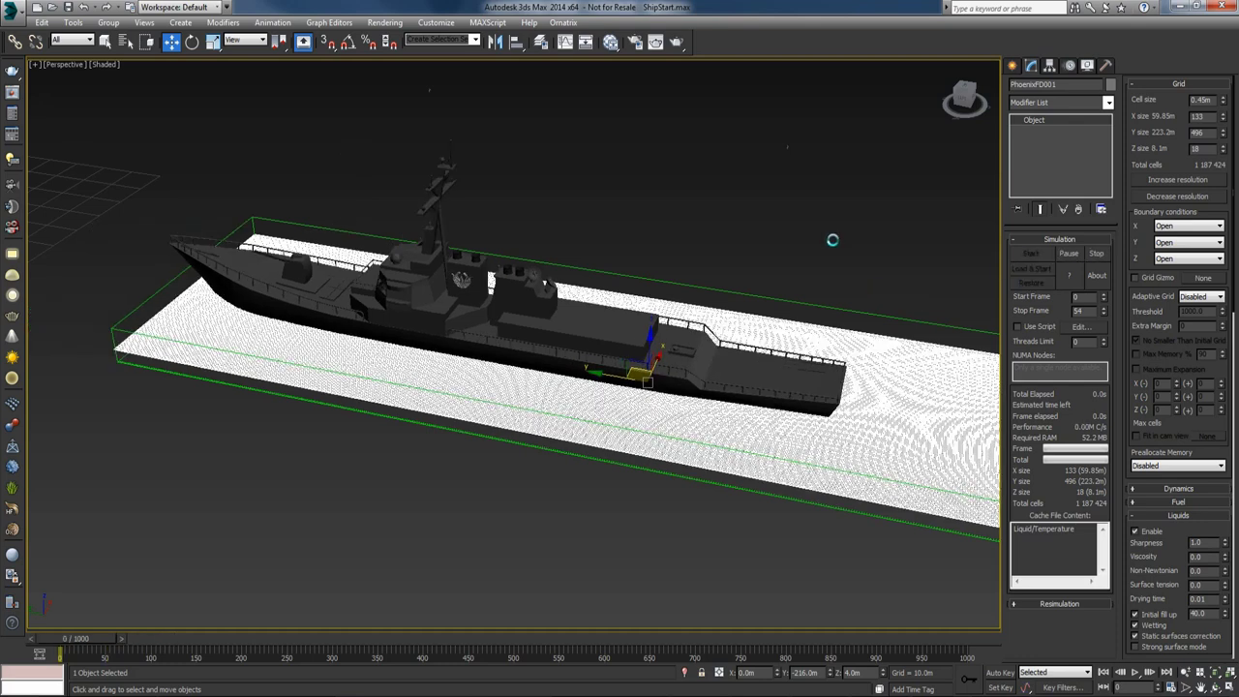
left_click(824, 307)
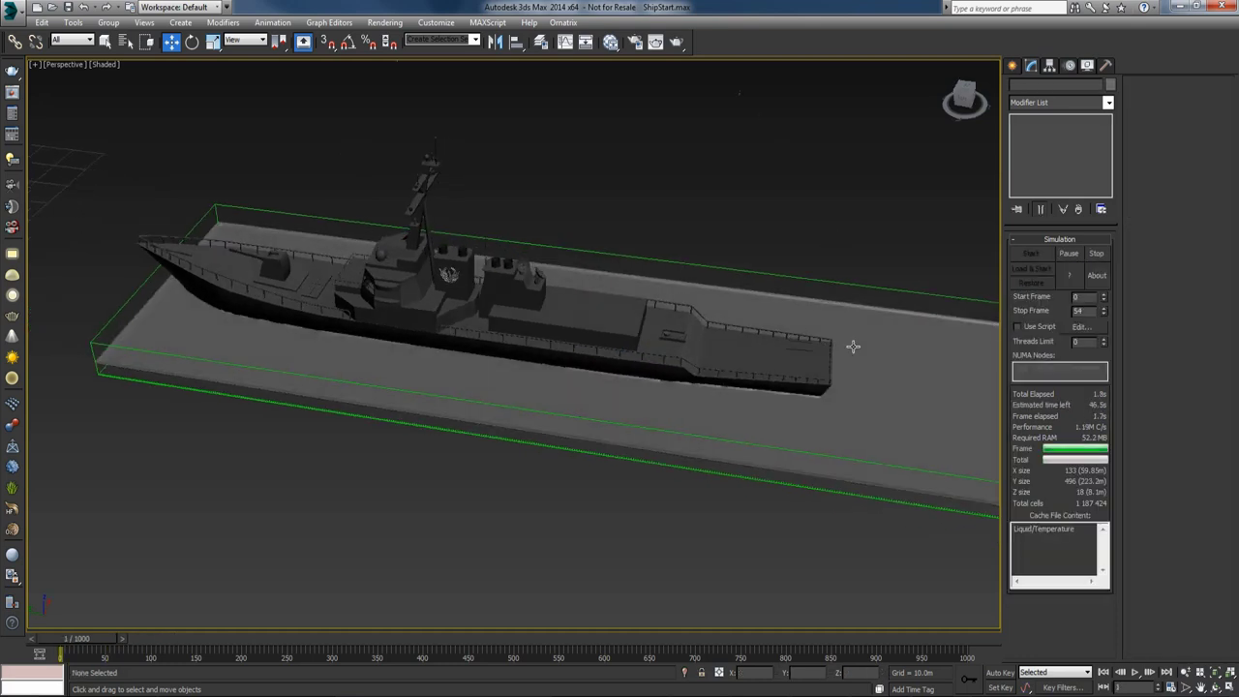
left_click(879, 290)
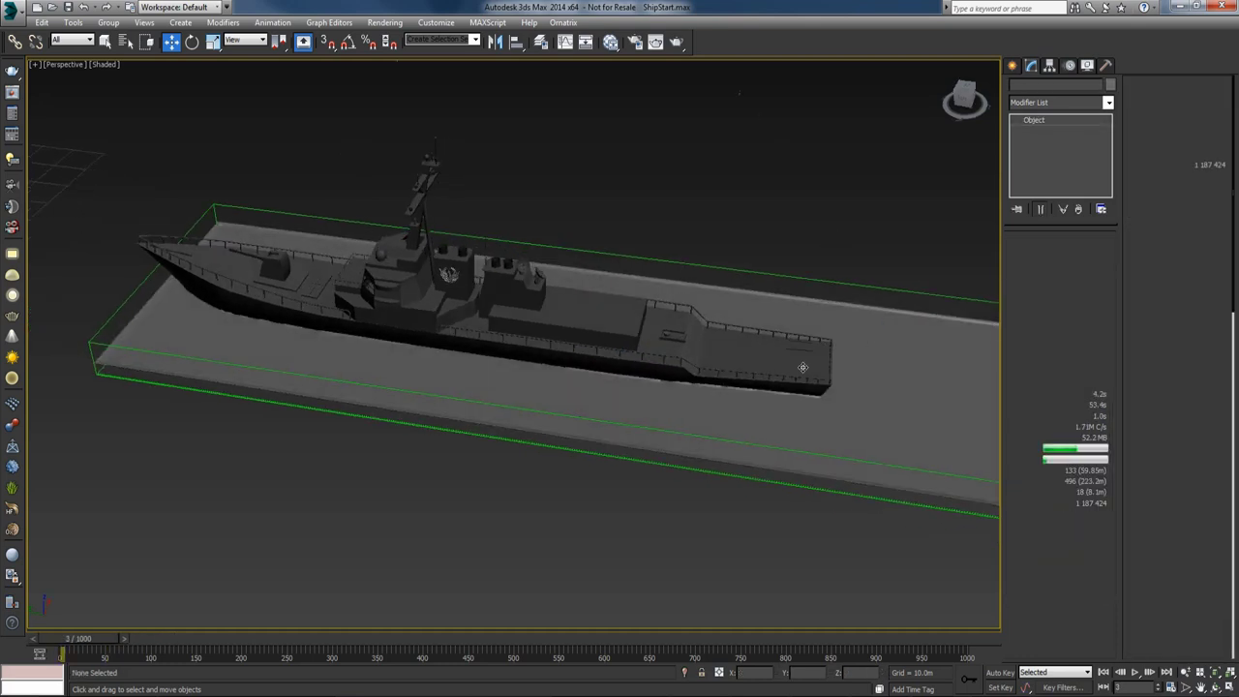
Step: Create a new VRayMtl in the Slate Material Editor, collapse its node above the Water material, and name it Standard
key("m")
right_click(214, 419)
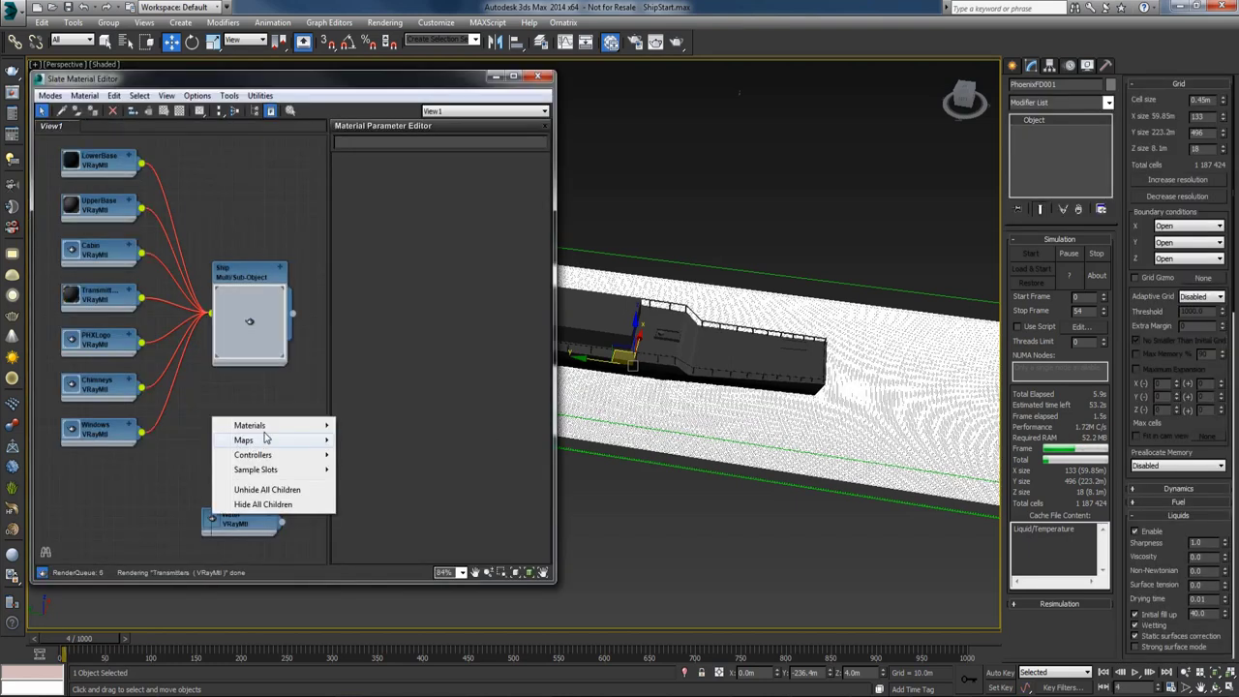
mouse_move(291, 426)
mouse_move(395, 443)
left_click(445, 559)
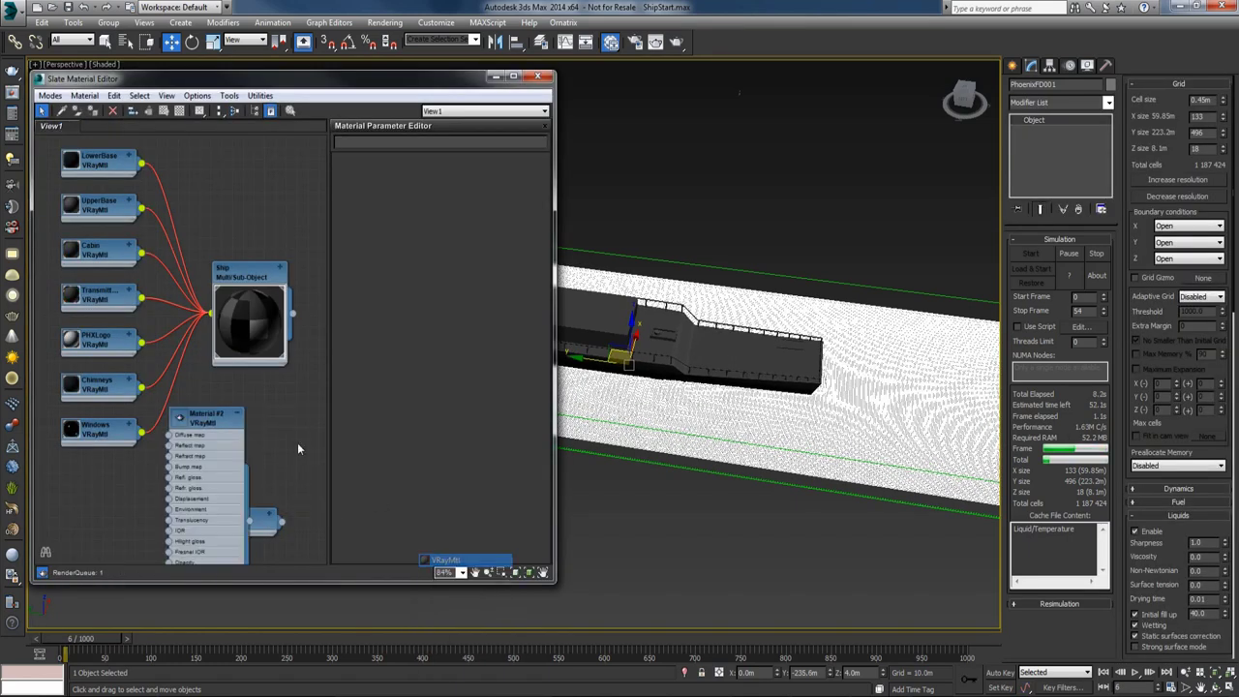
left_click_drag(201, 429, 245, 450)
double_click(245, 450)
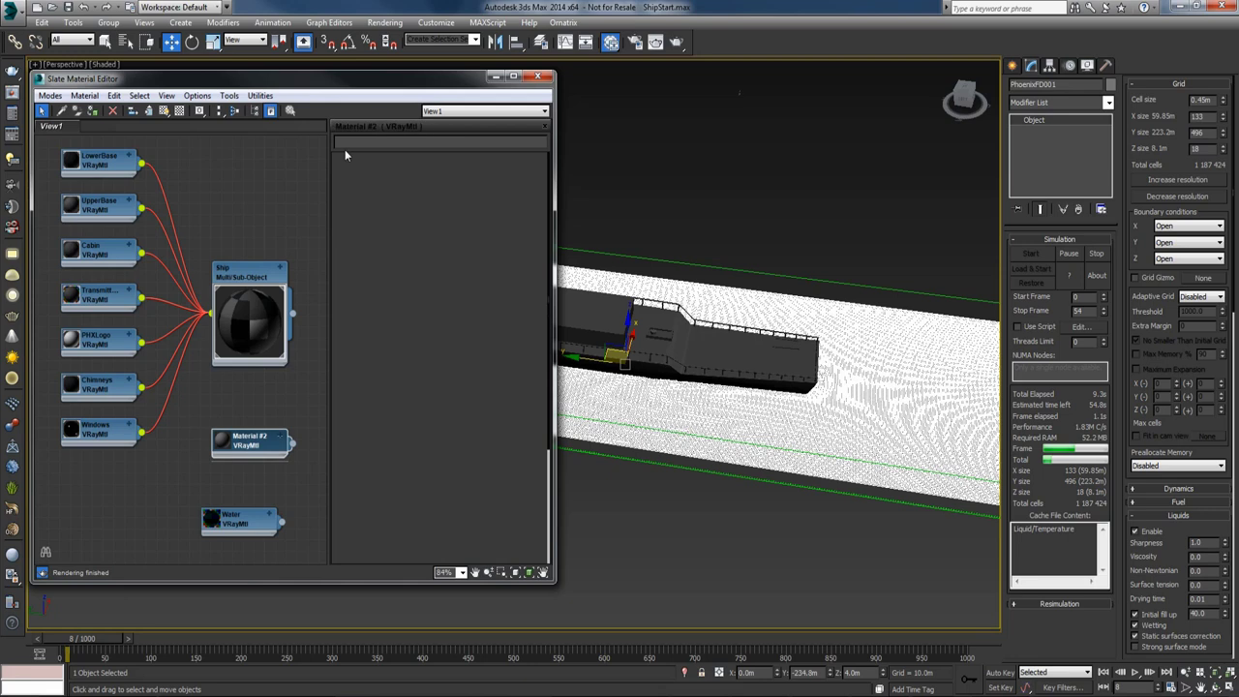
type("Standard")
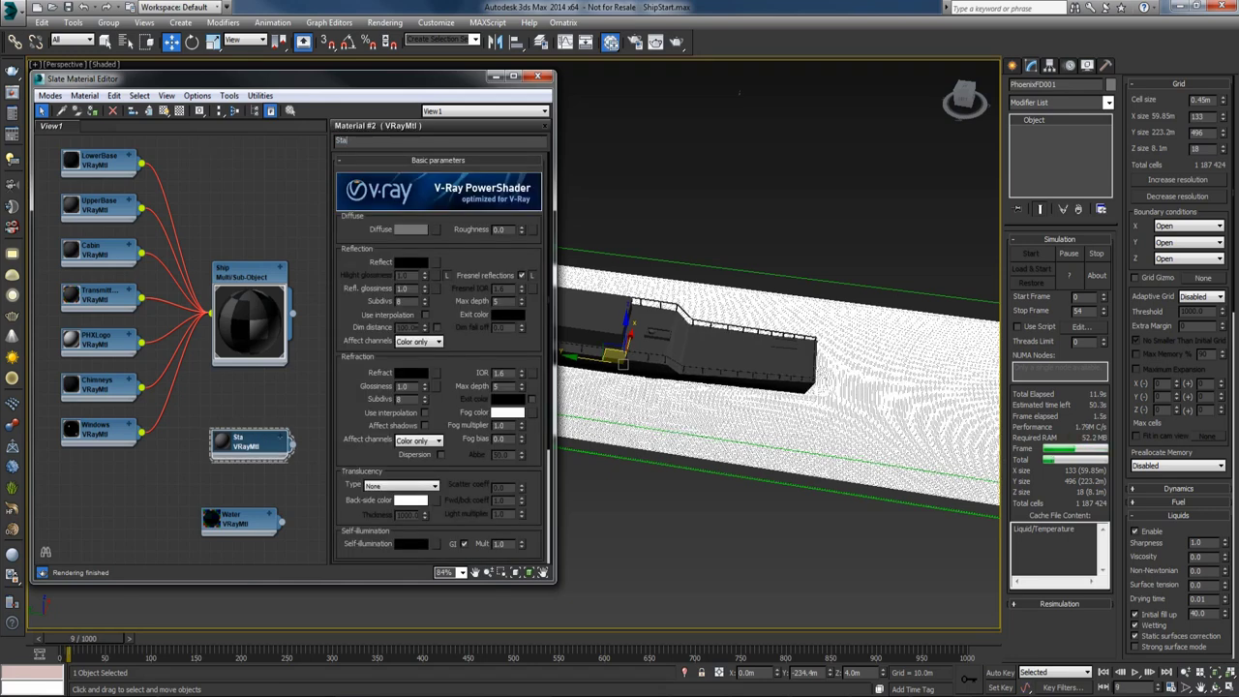
key("Return")
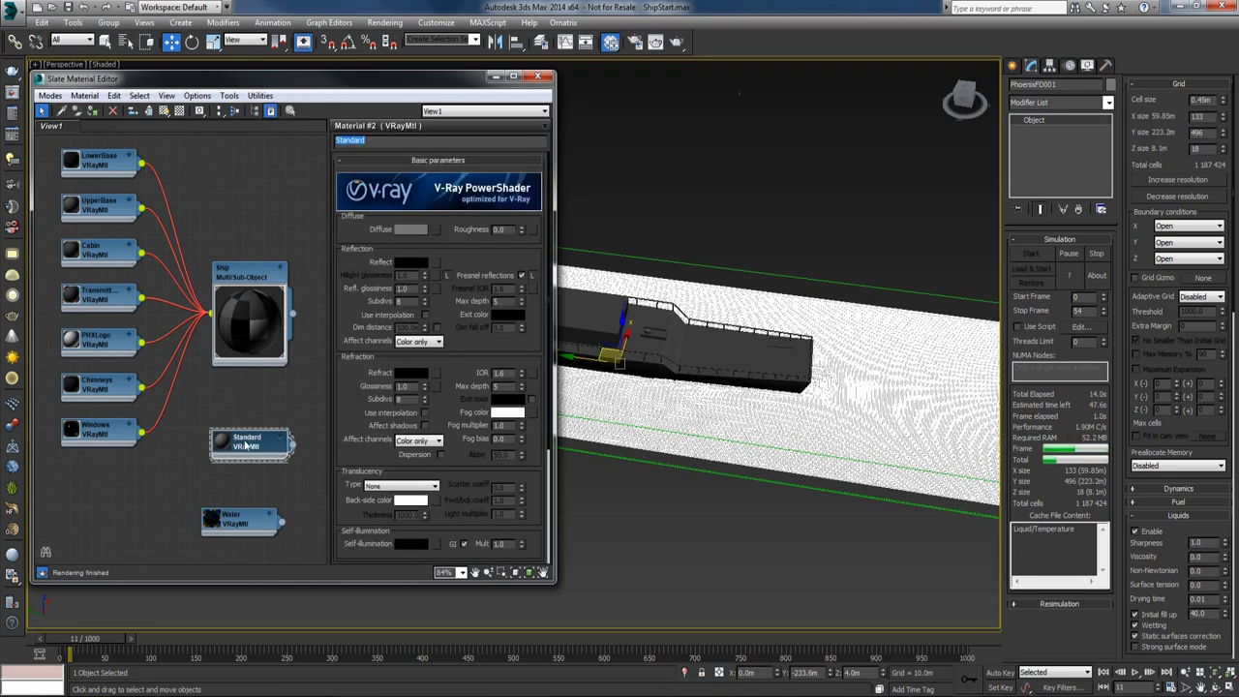
Step: Give the Standard material a light grey diffuse colour with red and green at 160, assign it to the simulator, and close the material editor
left_click(406, 231)
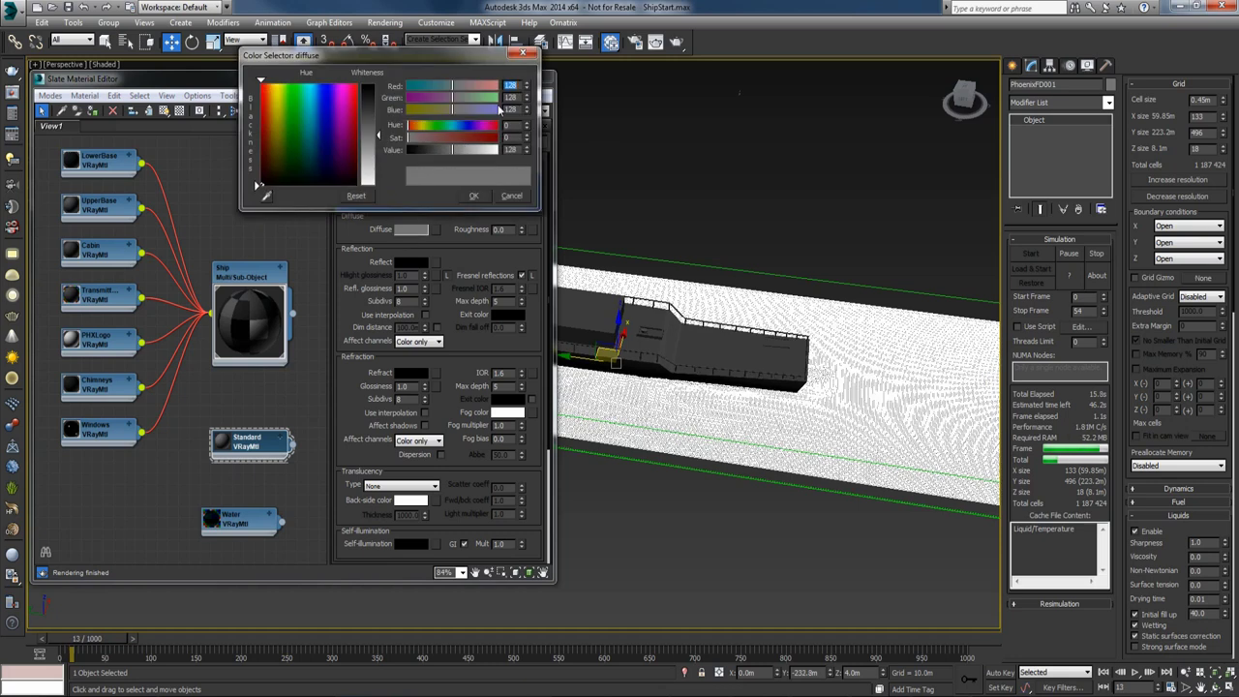
type("160")
key("Tab")
type("160")
key("Tab")
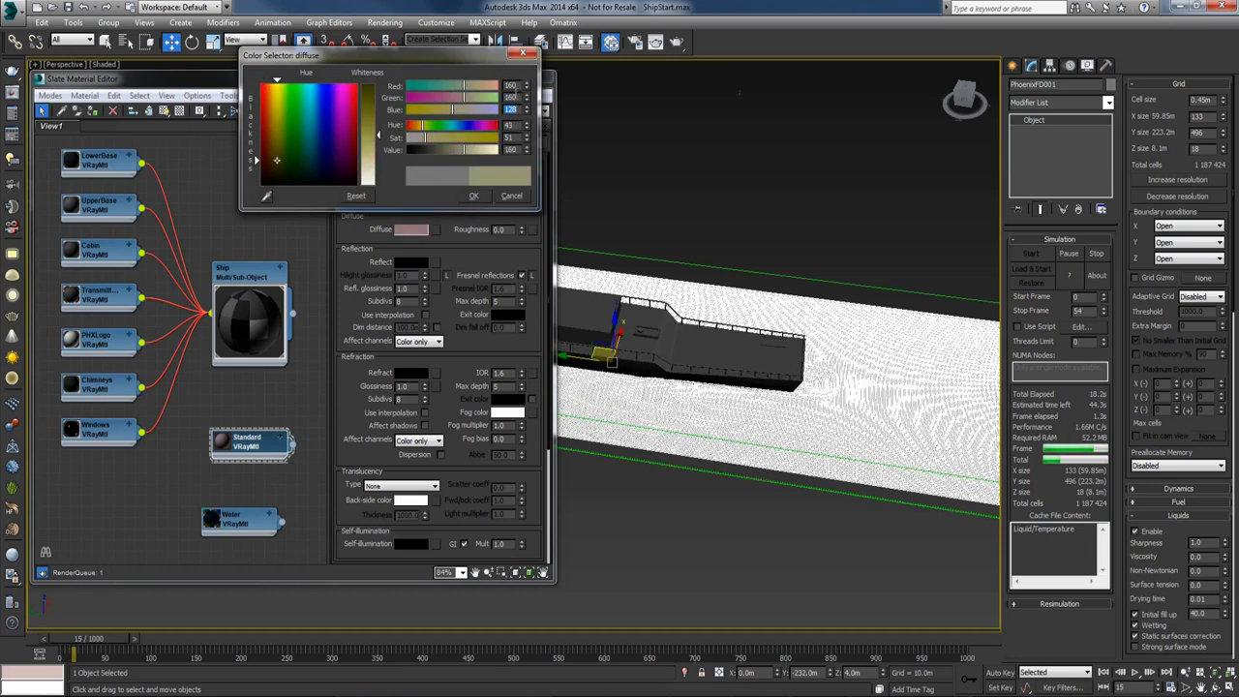
left_click(474, 196)
left_click(93, 110)
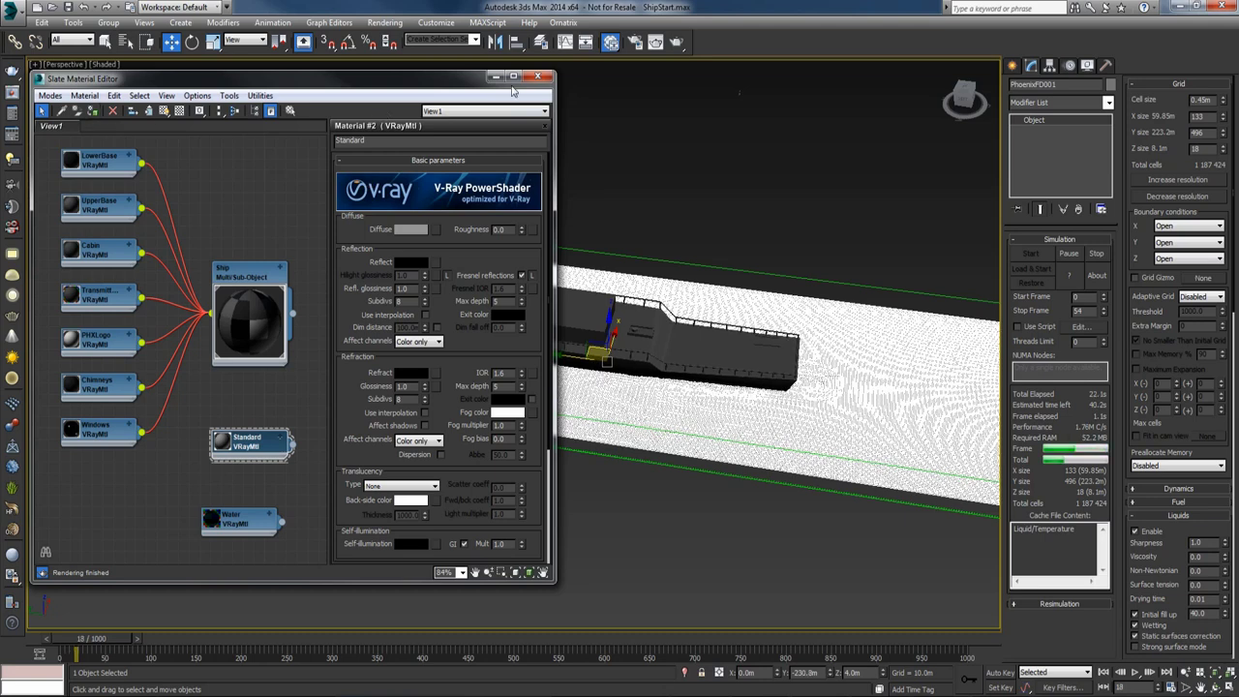
left_click(537, 76)
left_click(670, 163)
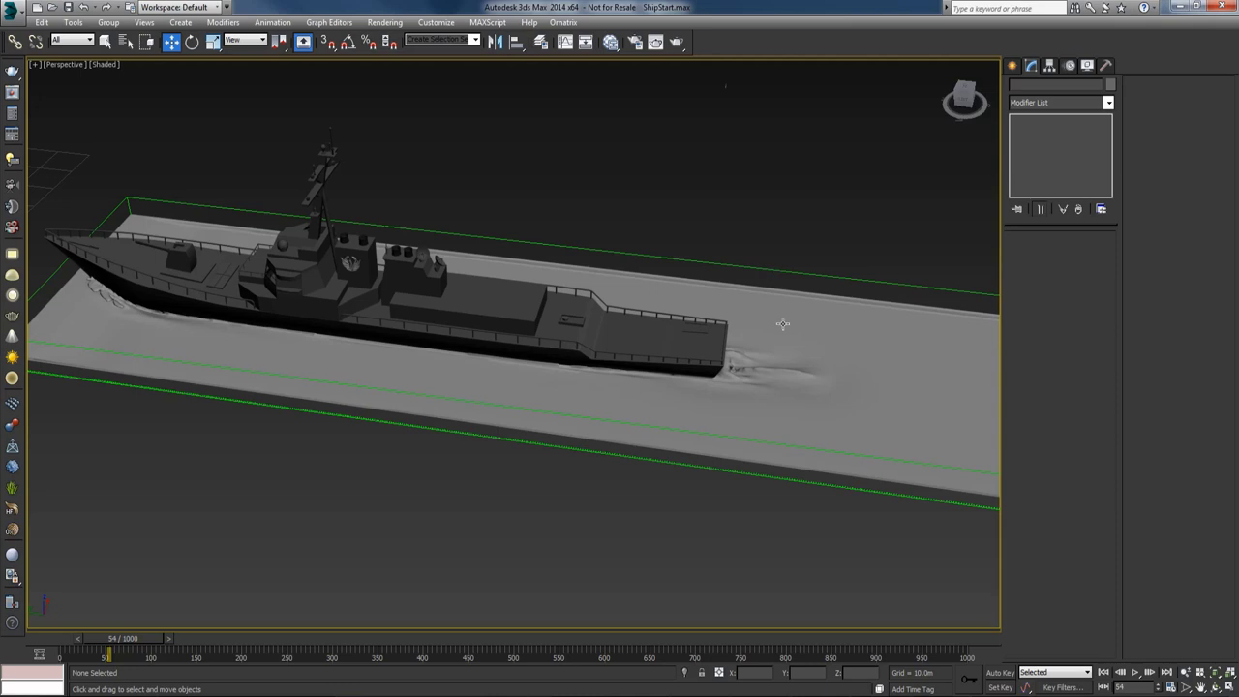
Step: Examine the wake behind the ship's stern up close, comparing the water surface at frames 54 and 55
scroll(779, 310, "up", 4)
scroll(707, 381, "up", 5)
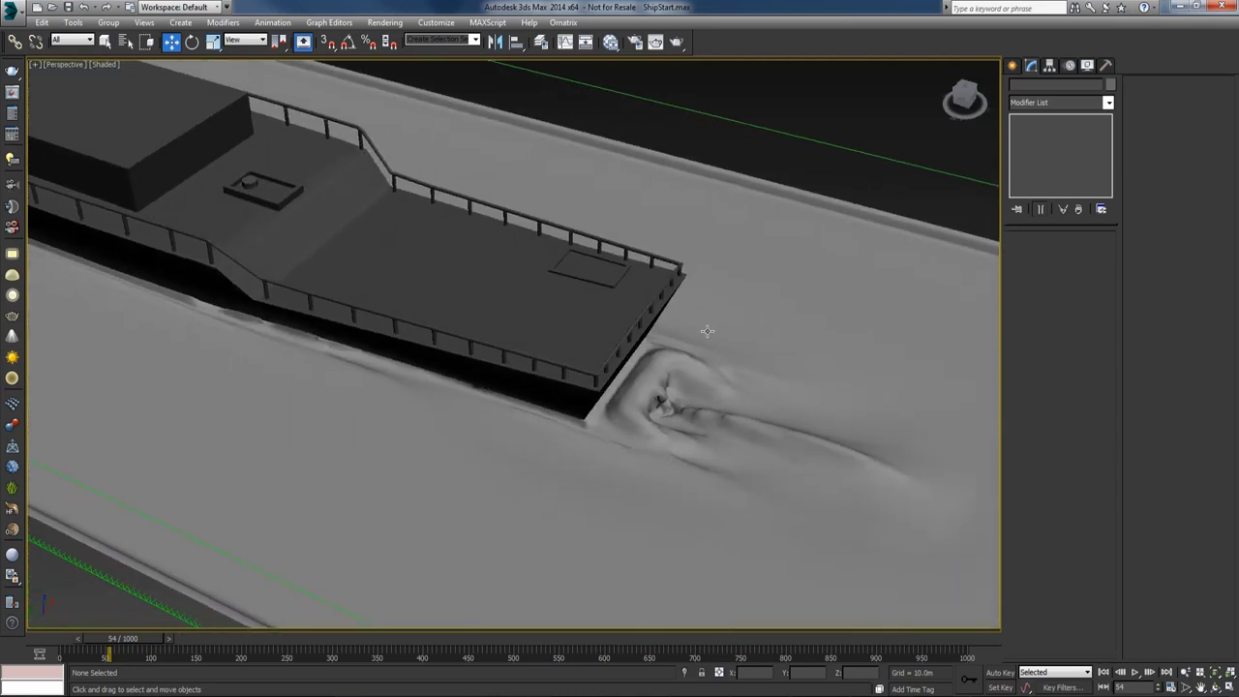
key("period")
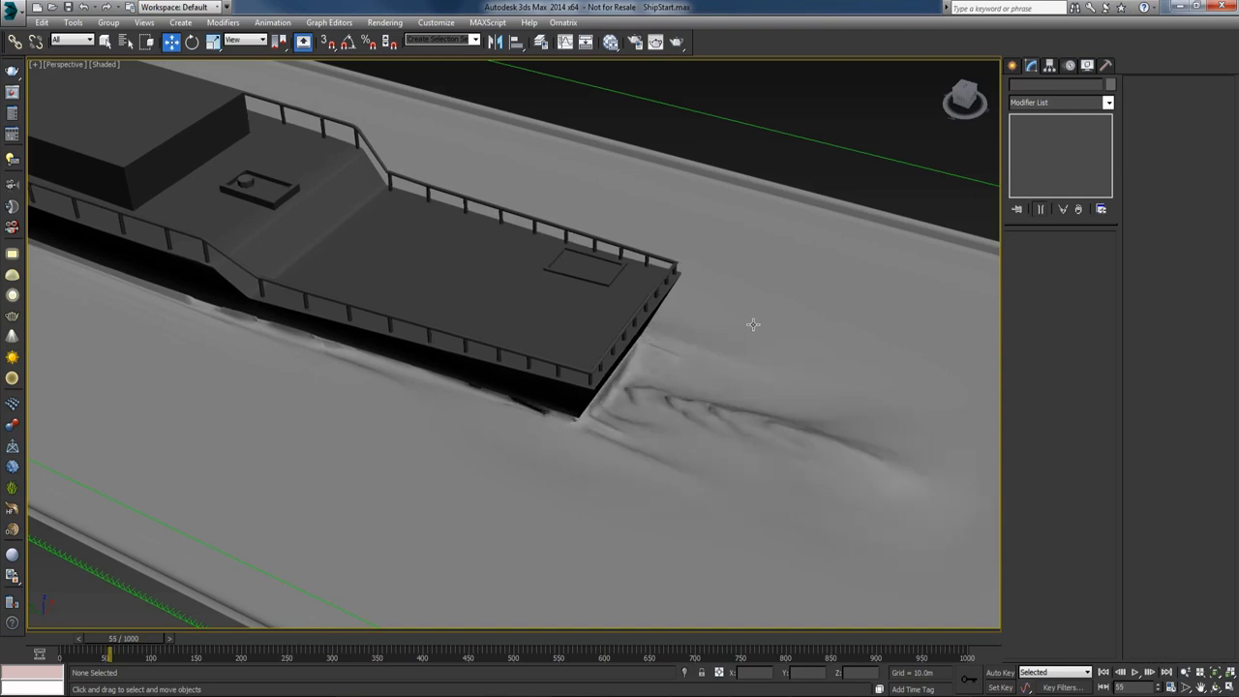
key("comma")
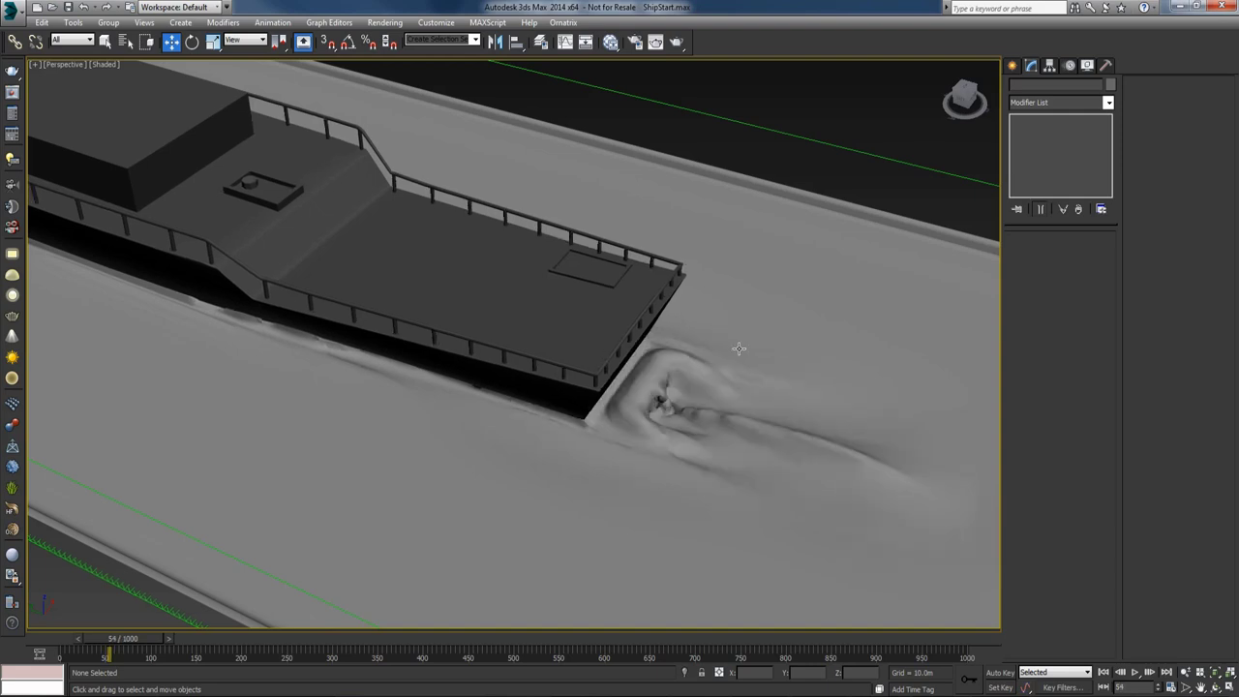
key("period")
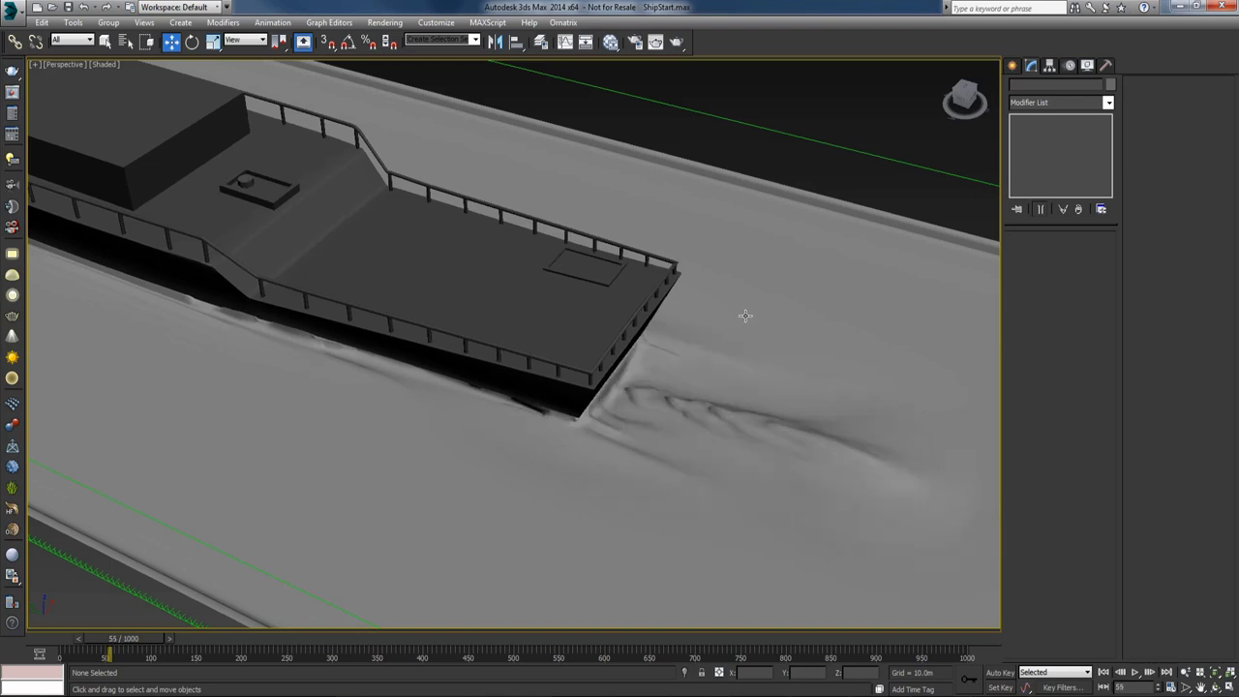
key("comma")
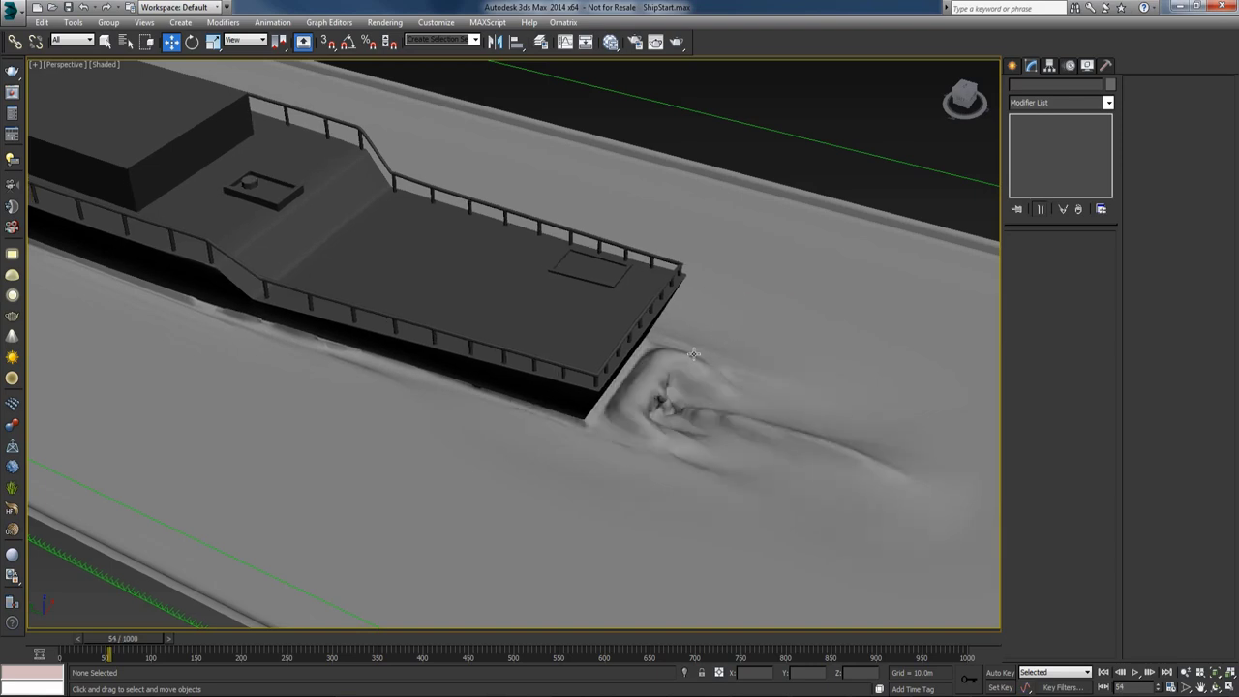
key("period")
key("comma")
Step: Select the simulator and set its grid cell size to 0.128 m
key("z")
middle_click_drag(720, 317, 740, 419, "alt")
left_click(690, 395)
middle_click_drag(871, 382, 920, 392, "alt")
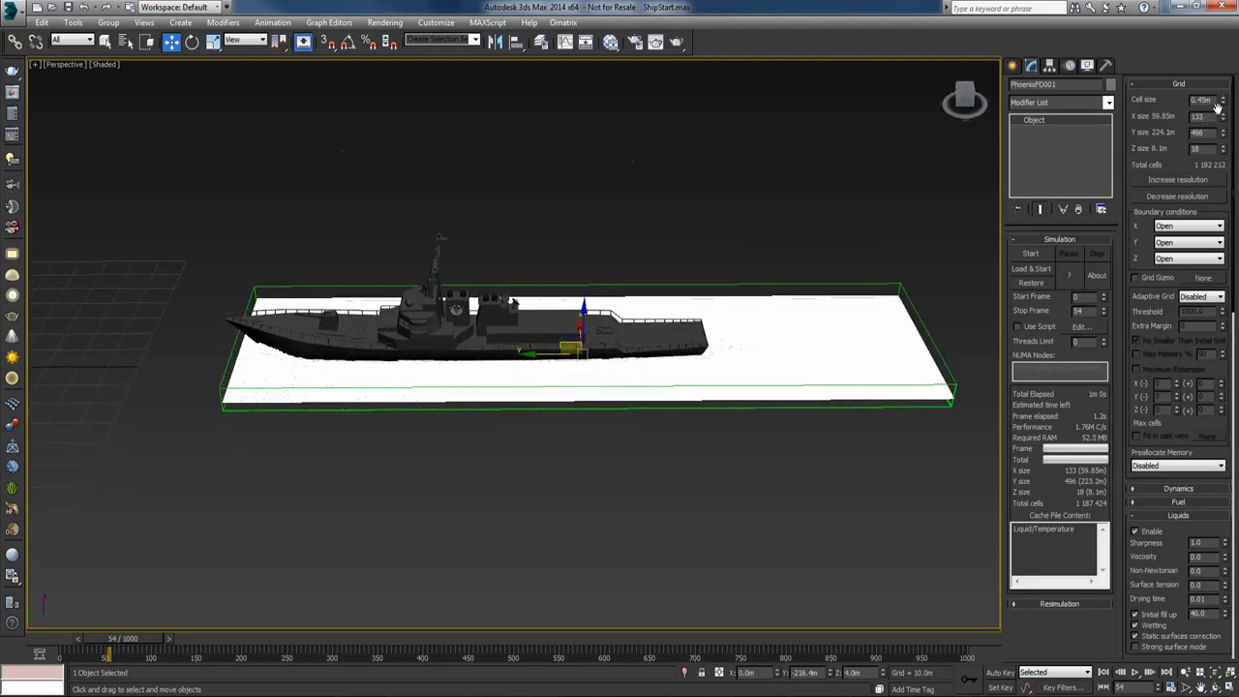
left_click_drag(1224, 109, 1227, 123)
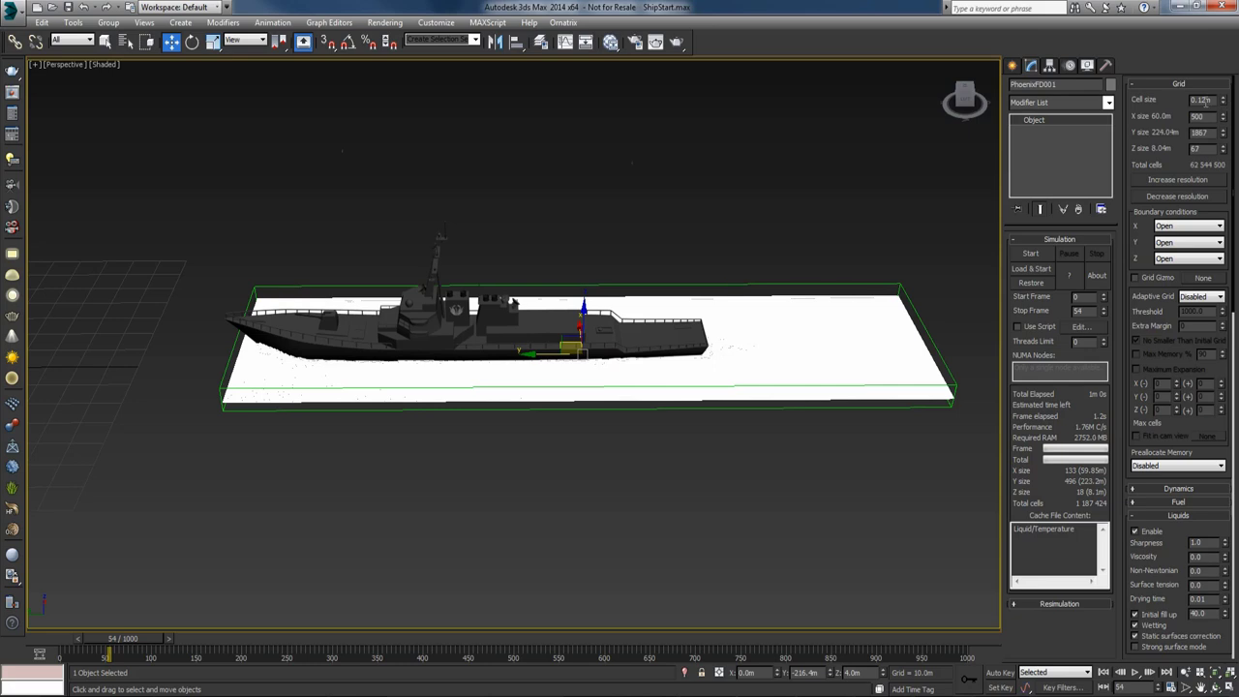
left_click_drag(1225, 106, 1225, 105)
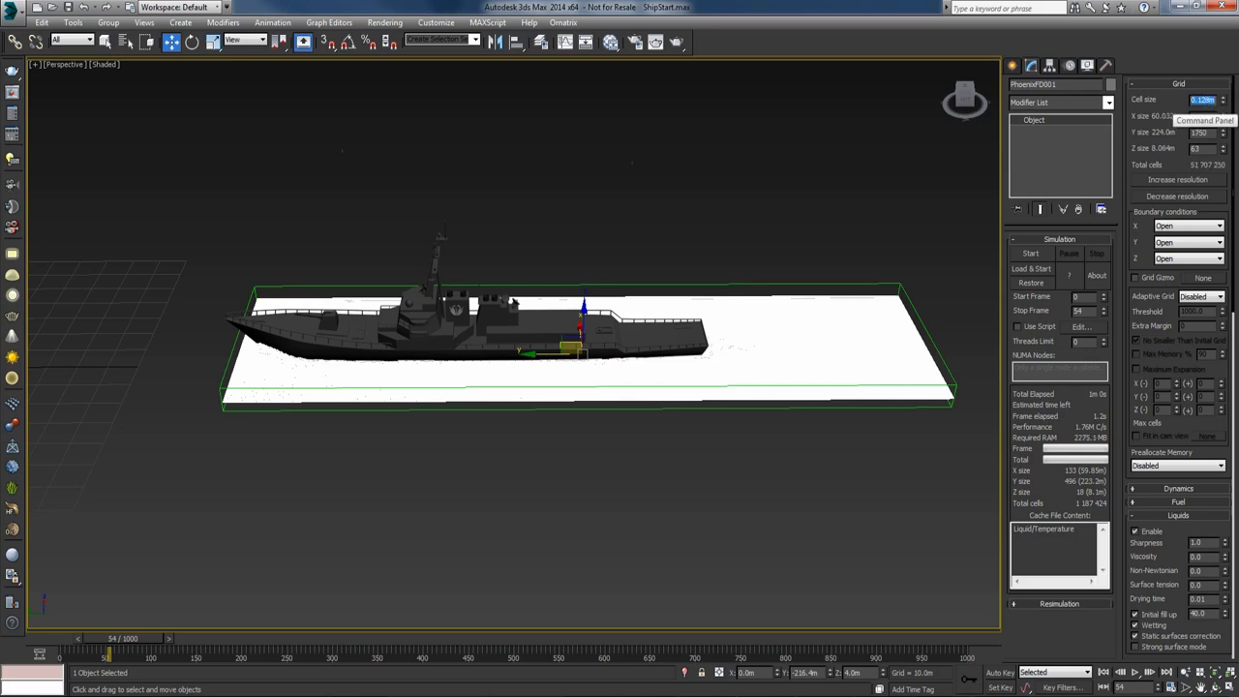
Step: In the simulator's dynamics settings, choose Symmetric as the conservation method and set its quality to 50
scroll(1166, 358, "down", 5)
left_click(1166, 351)
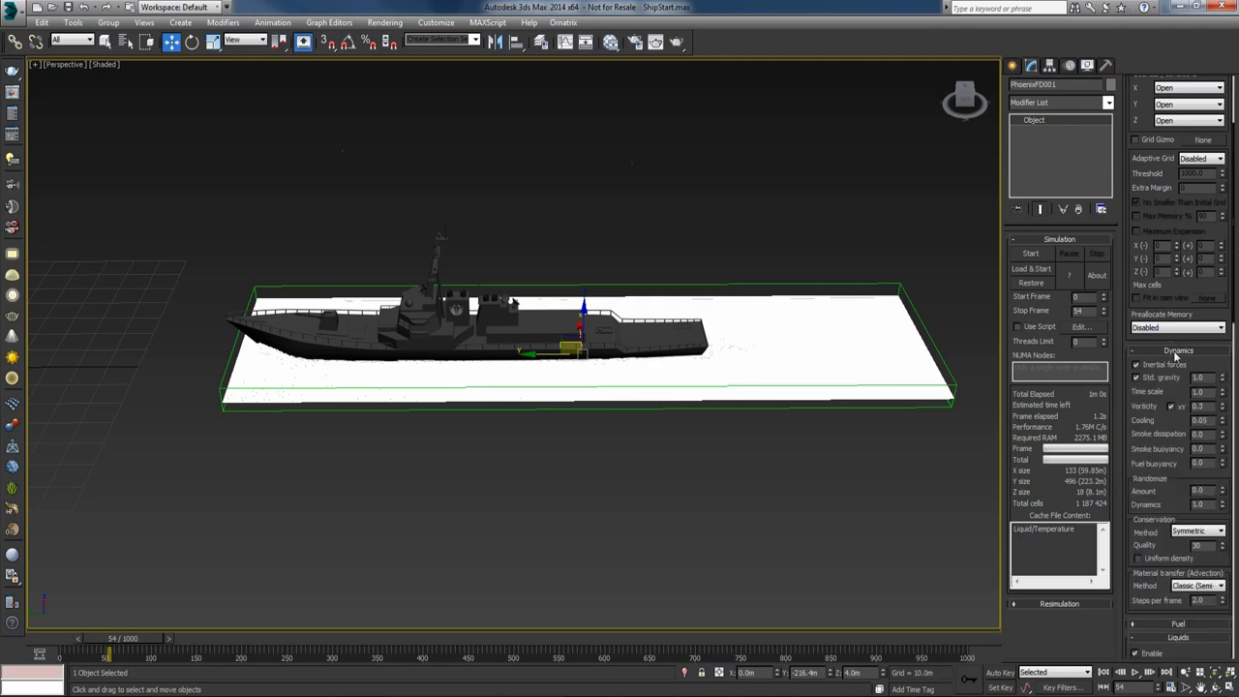
left_click_drag(1175, 474, 1166, 344)
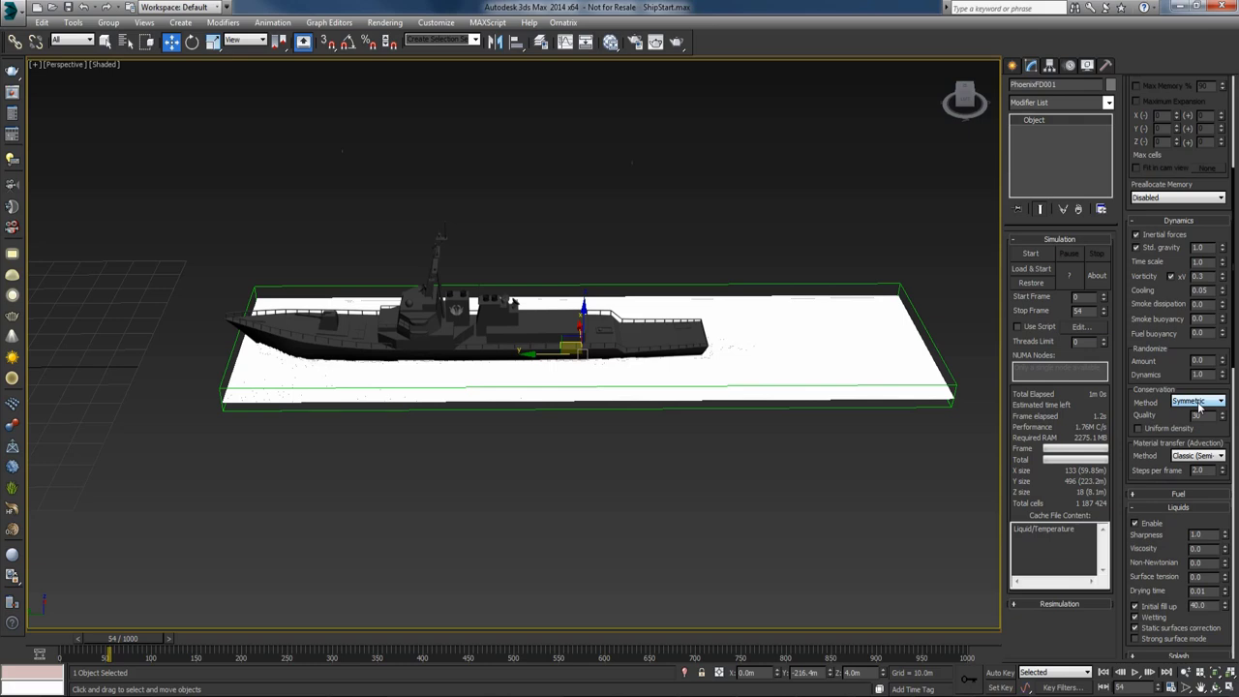
middle_click_drag(641, 427, 577, 413, "alt")
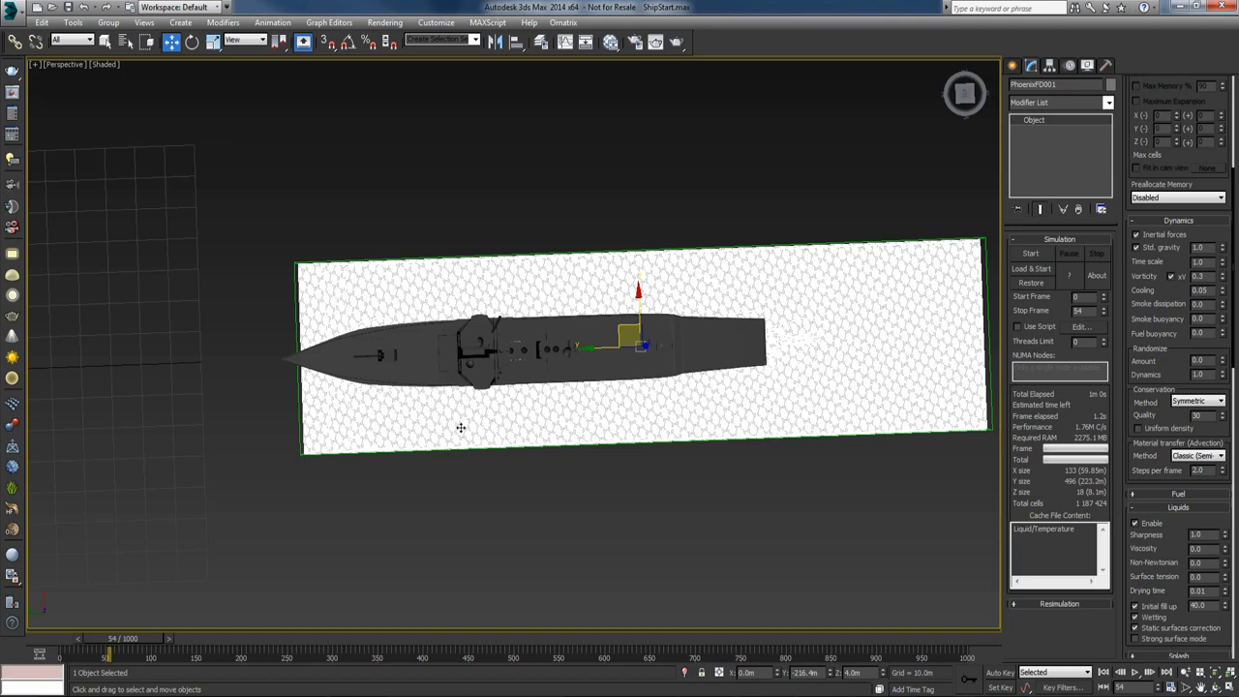
left_click(1192, 401)
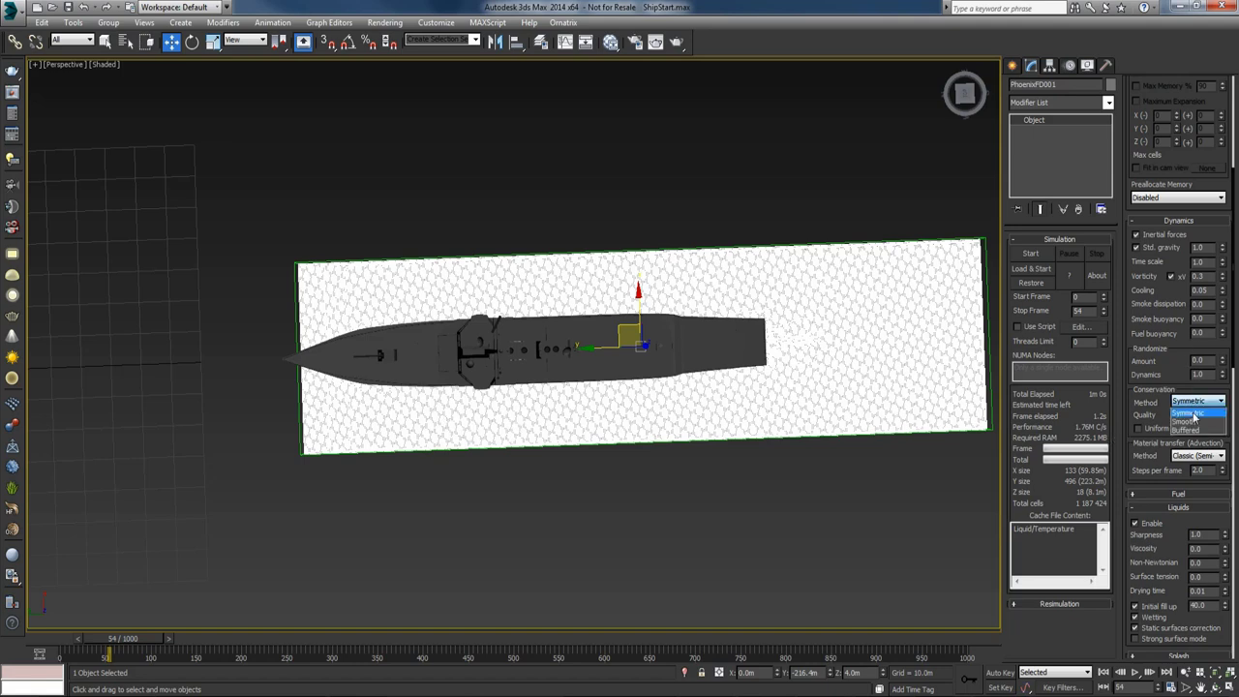
left_click(1192, 413)
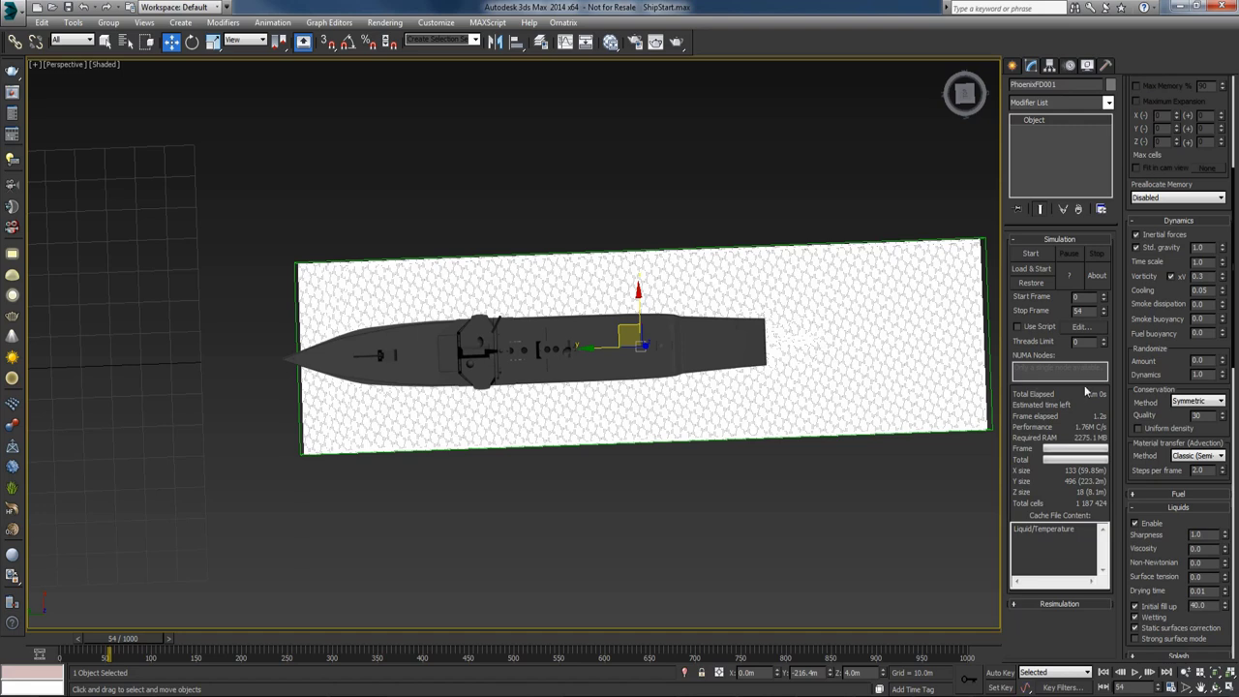
double_click(1202, 416)
Step: Minimize the bow foam preview in Pdplayer and set the simulator's advection steps per frame to 4
middle_click_drag(616, 412, 613, 413, "alt")
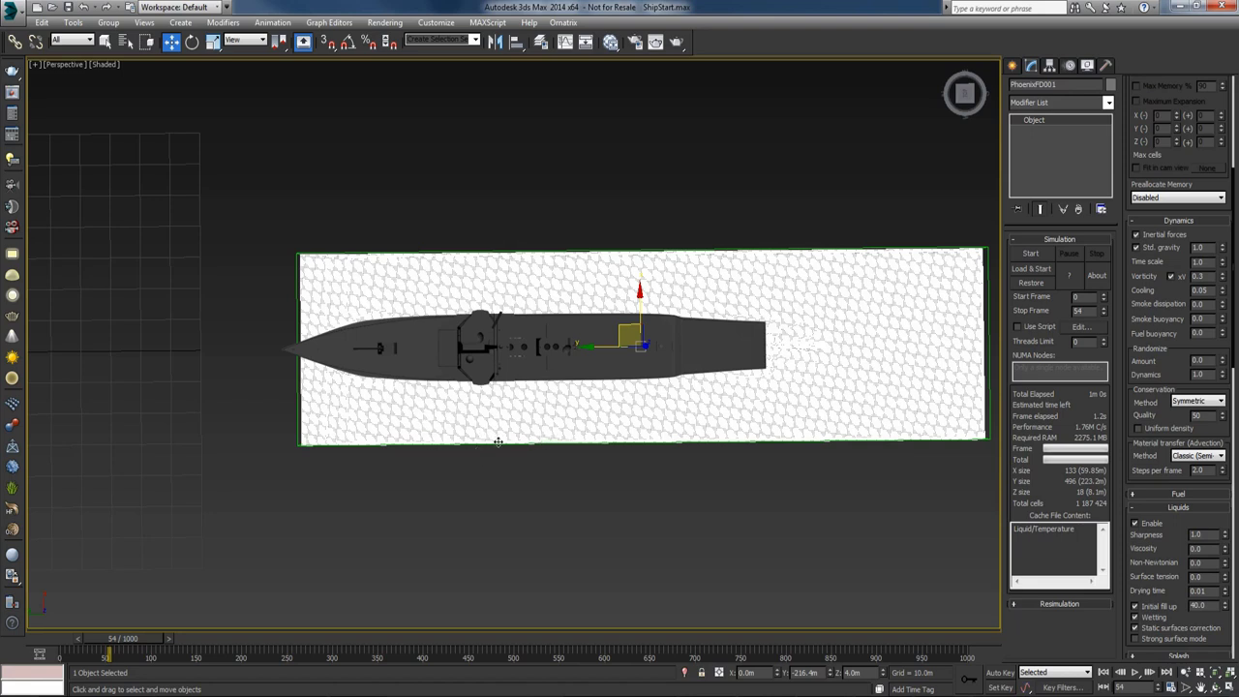
middle_click_drag(552, 429, 601, 380, "alt")
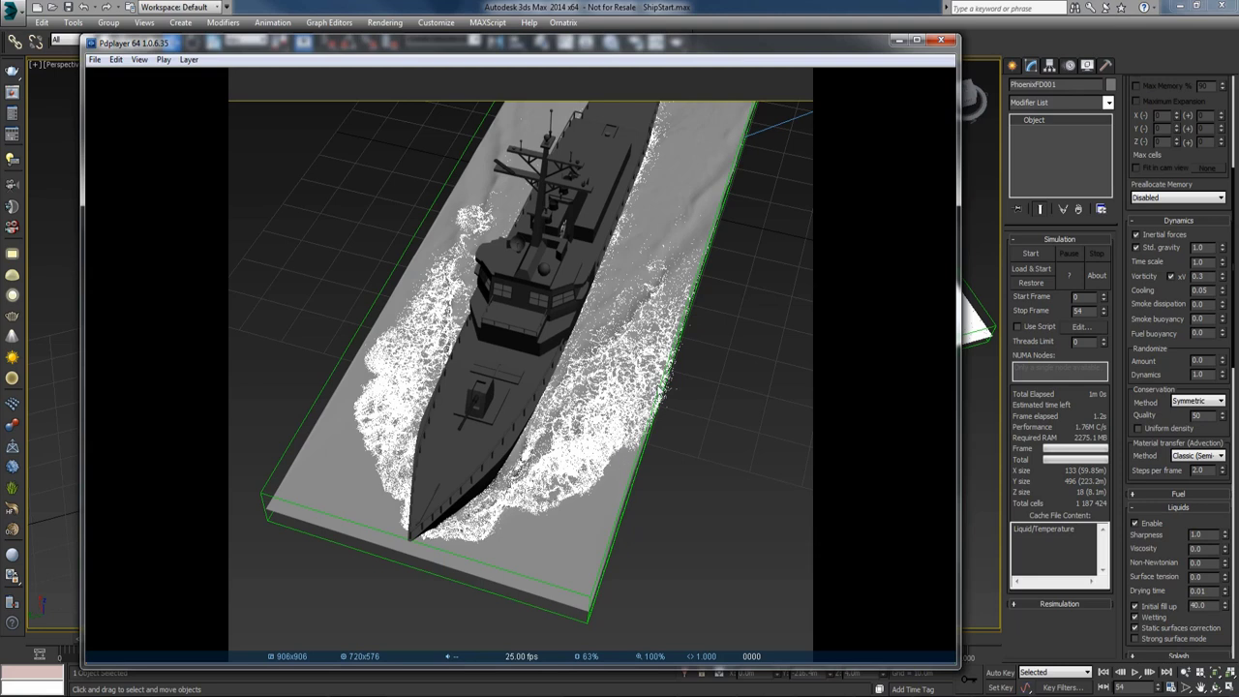
left_click(899, 41)
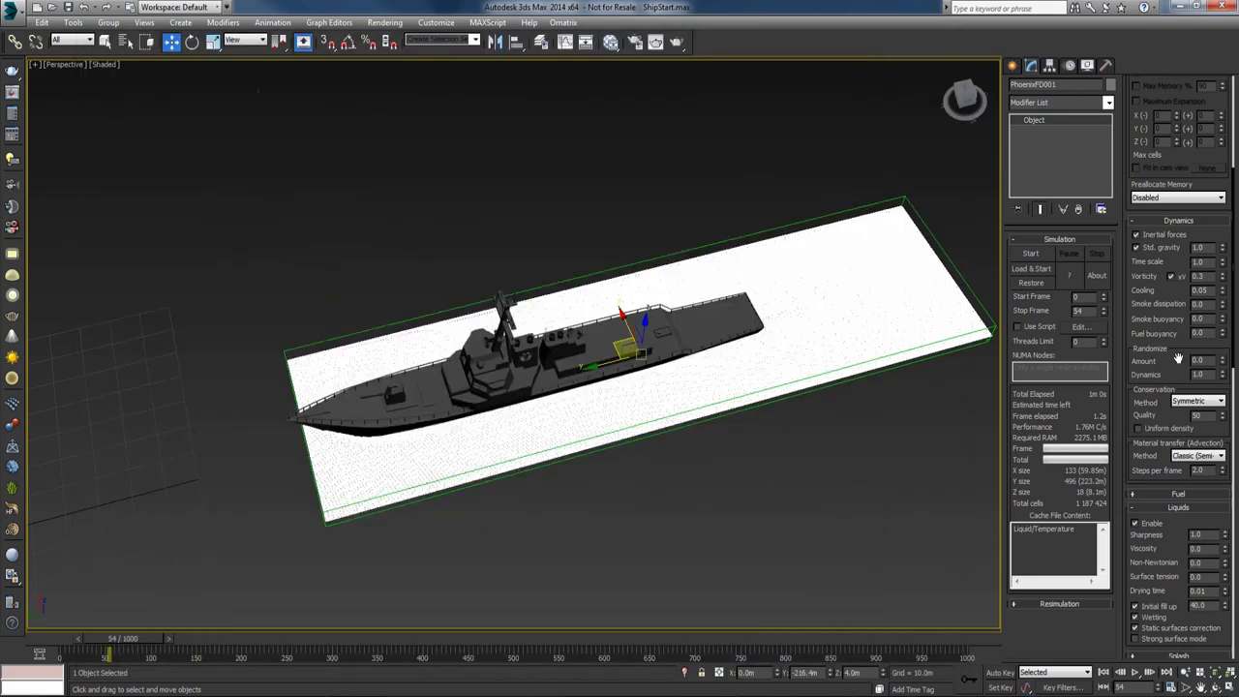
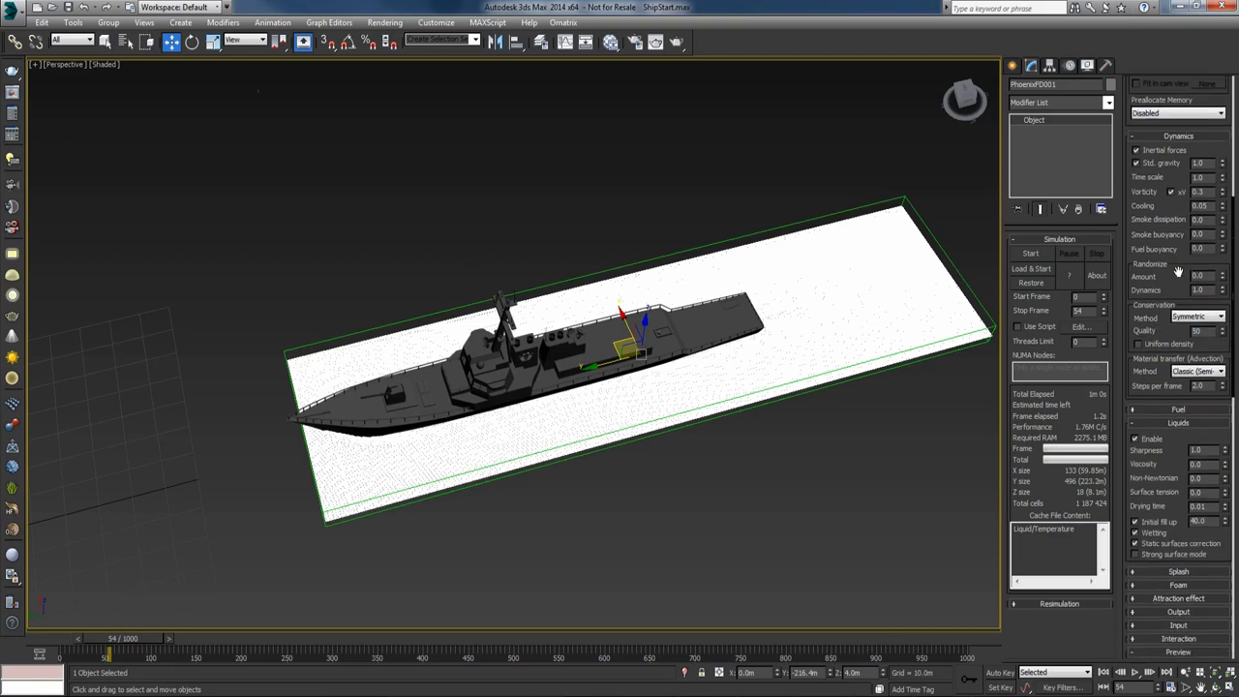
scroll(1206, 433, "up", 2)
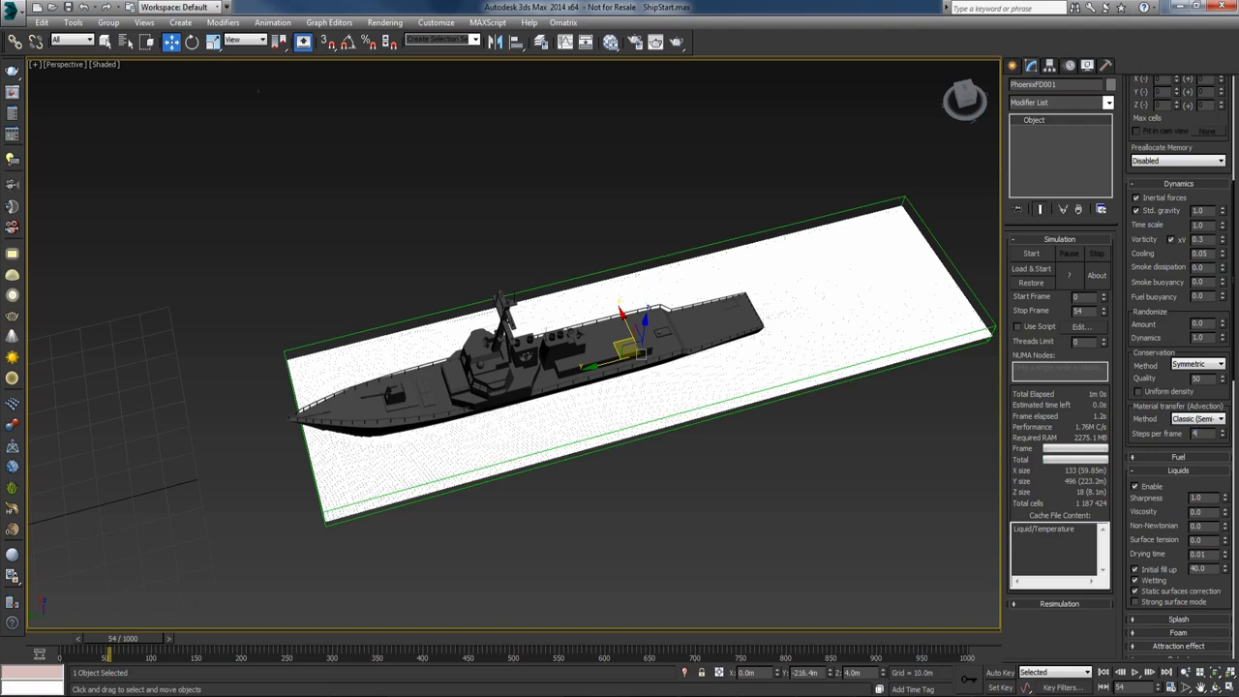
double_click(1200, 433)
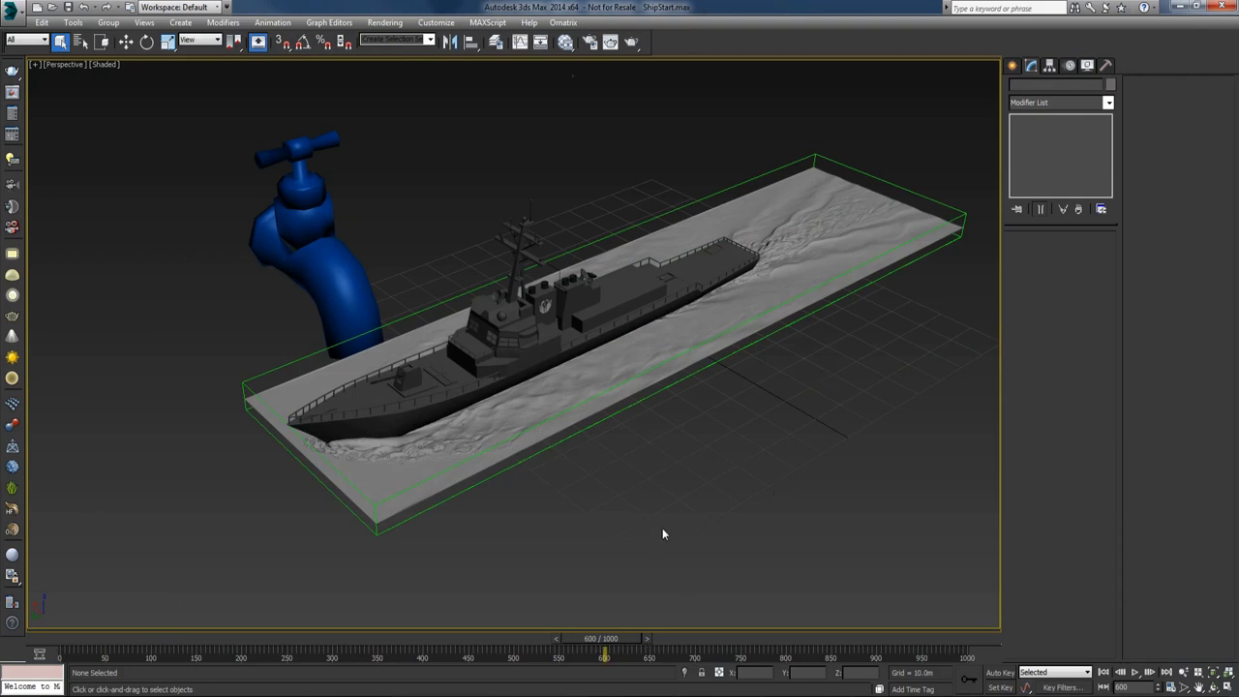
Step: Play the ShipMesh.avi preview in Pdplayer to review the ship's bow waves and wake, stop playback, and close the player
middle_click_drag(712, 407, 726, 428, "alt")
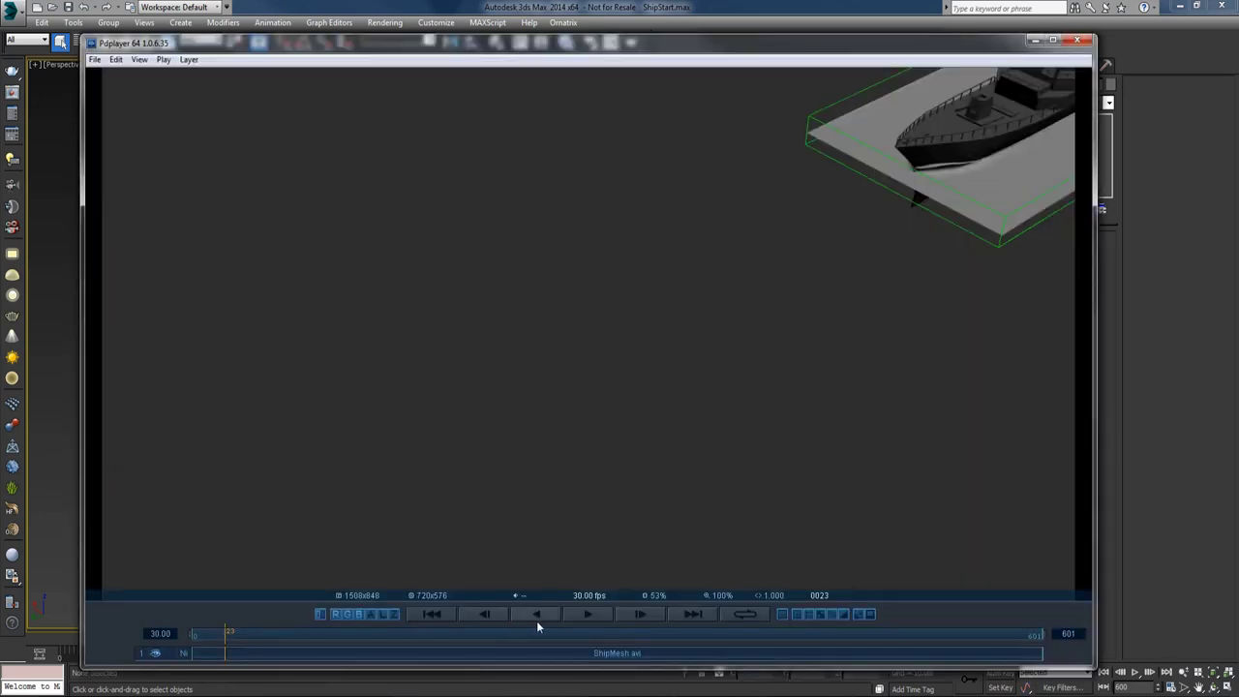
left_click(587, 613)
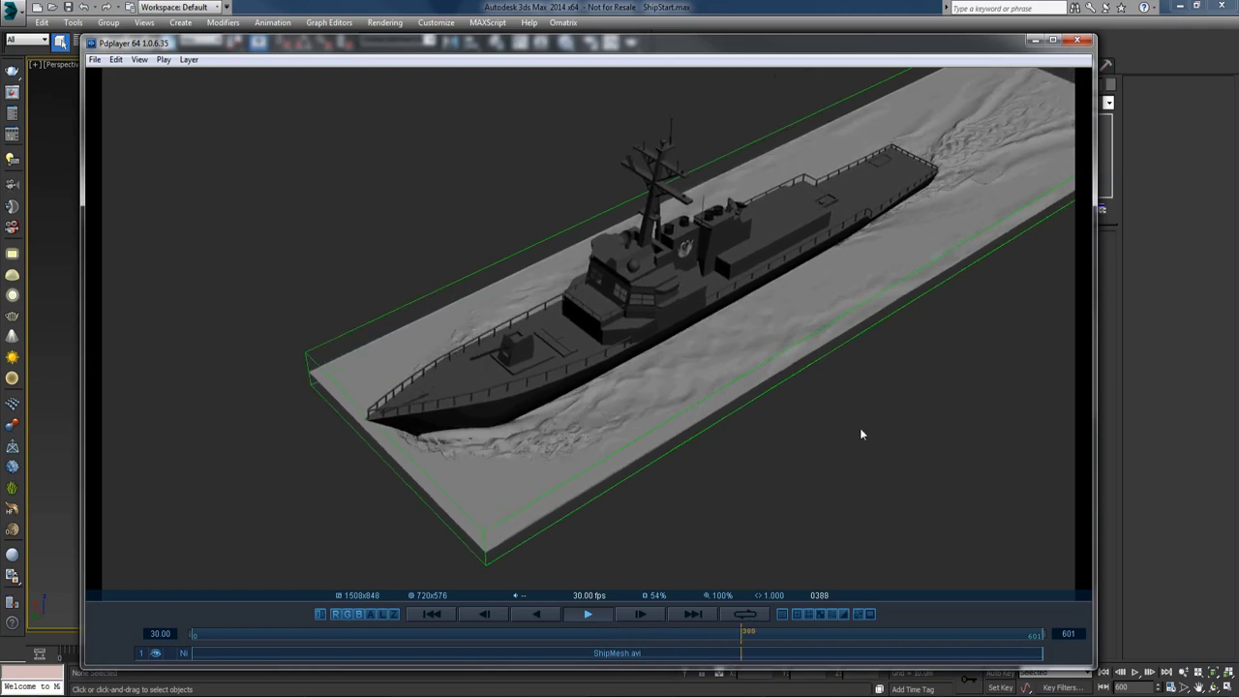
mouse_move(860, 427)
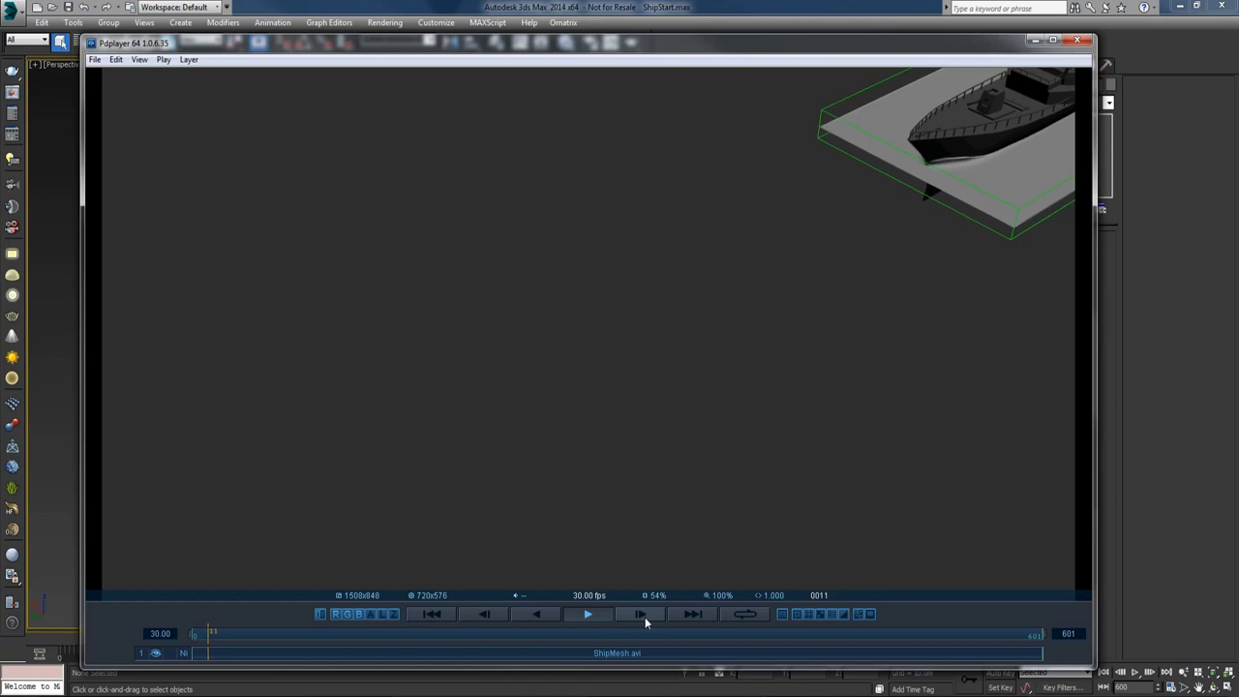
left_click(593, 616)
left_click(1078, 39)
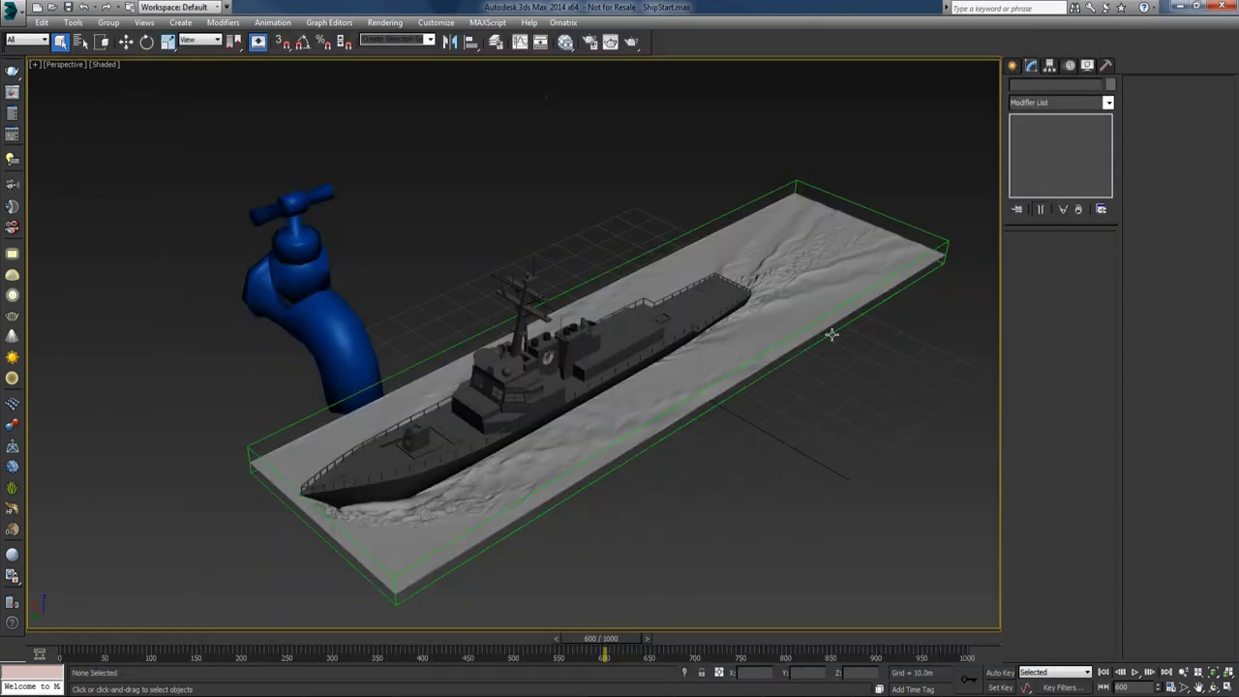
Step: Select the Phoenix FD simulator, enable splash particles in its settings, and accept the offer to create a shader for them
left_click(831, 334)
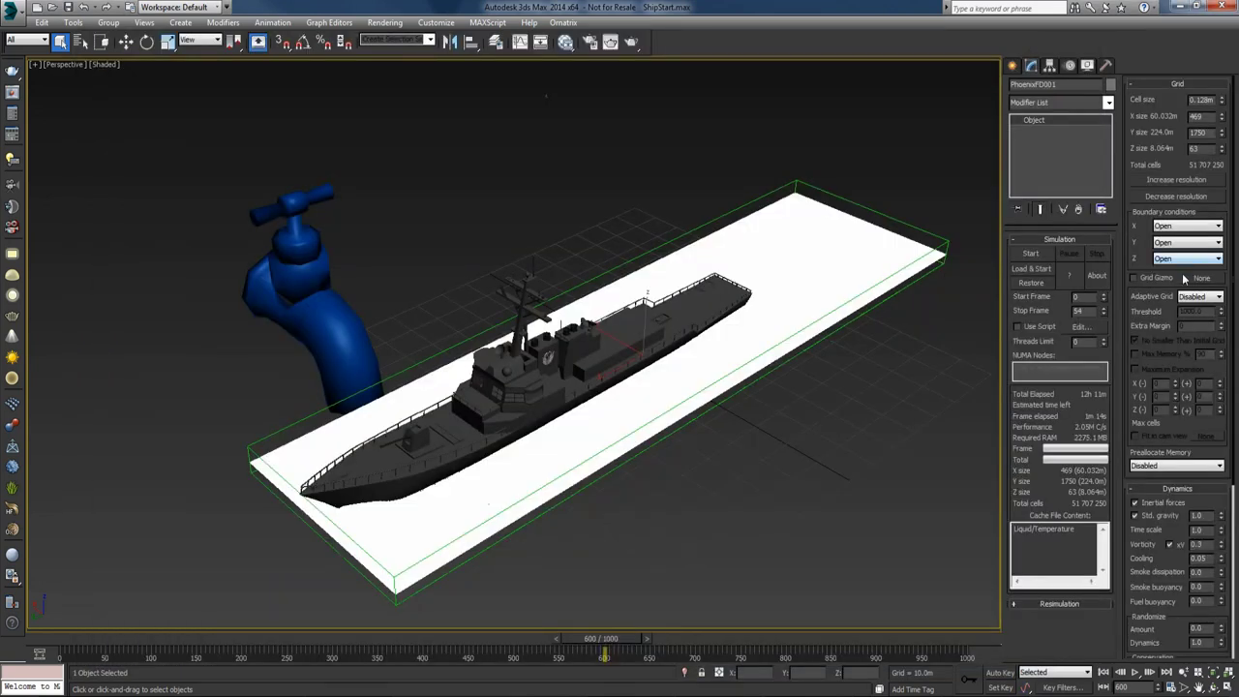
scroll(1168, 310, "down", 5)
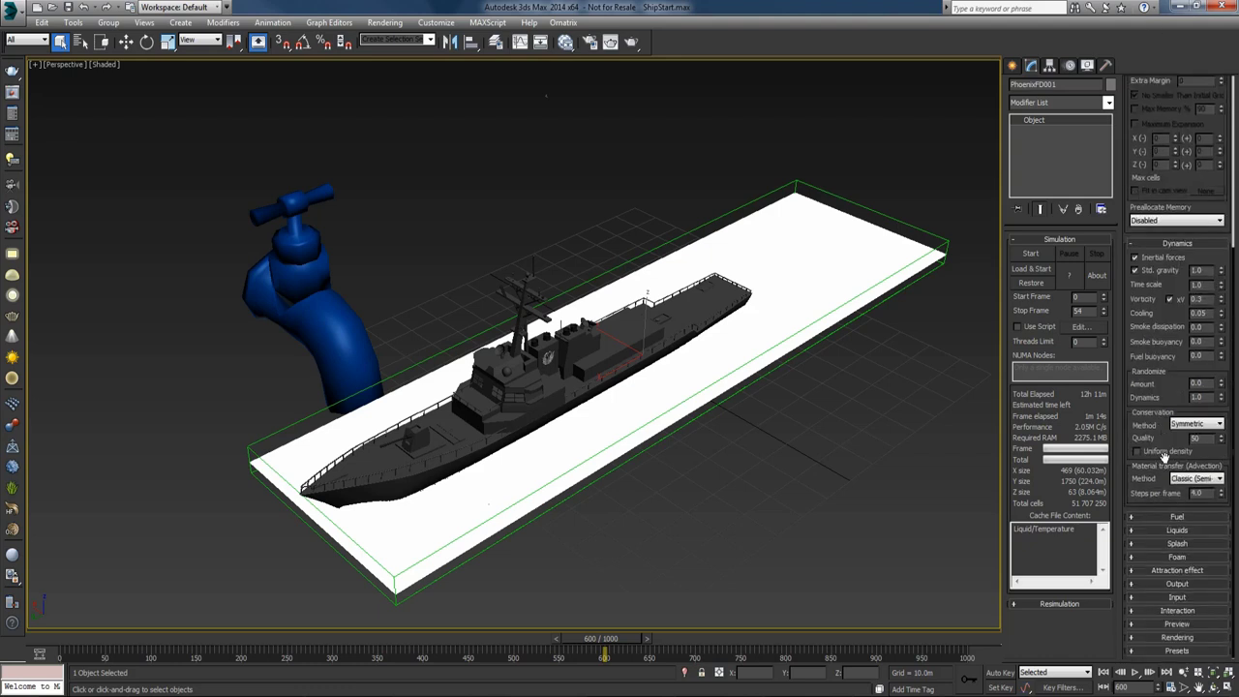
left_click(1168, 544)
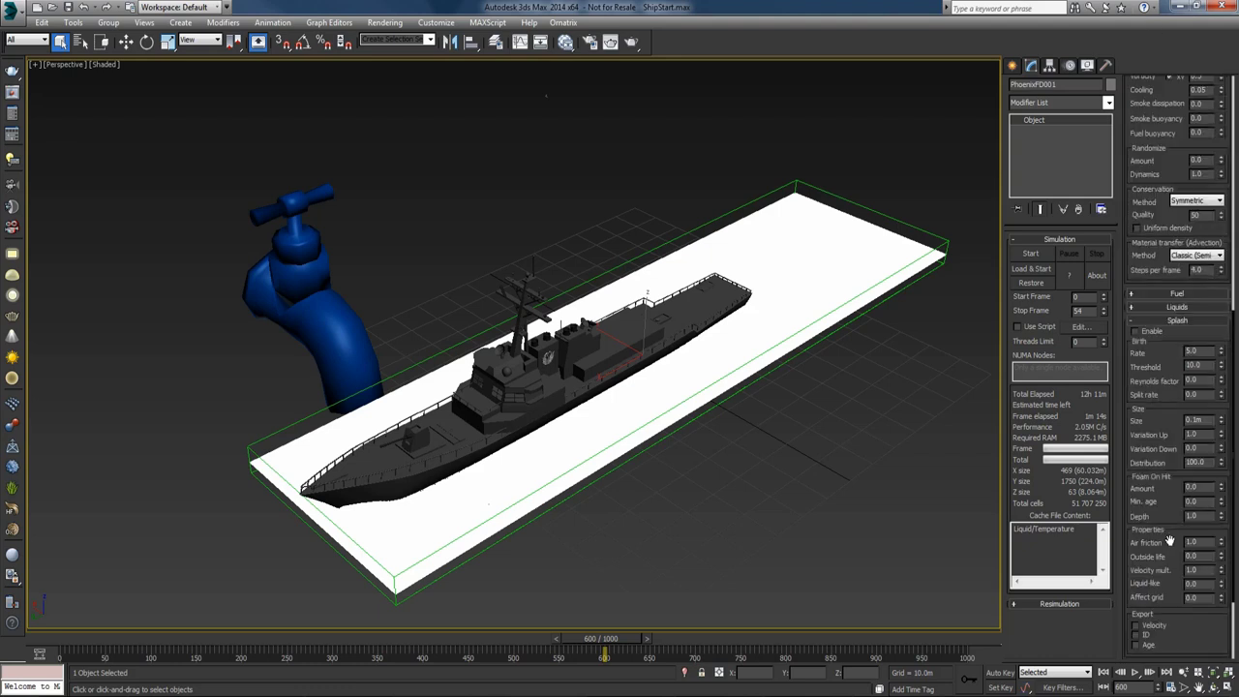
left_click(1135, 331)
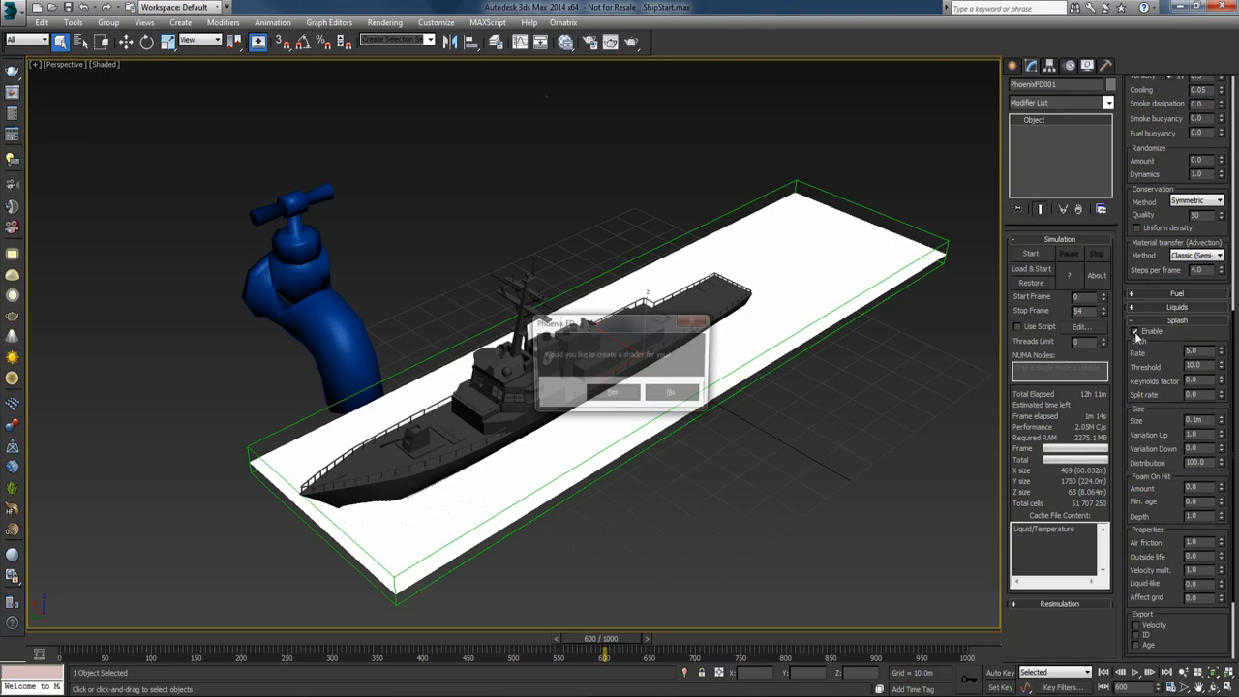
left_click(615, 395)
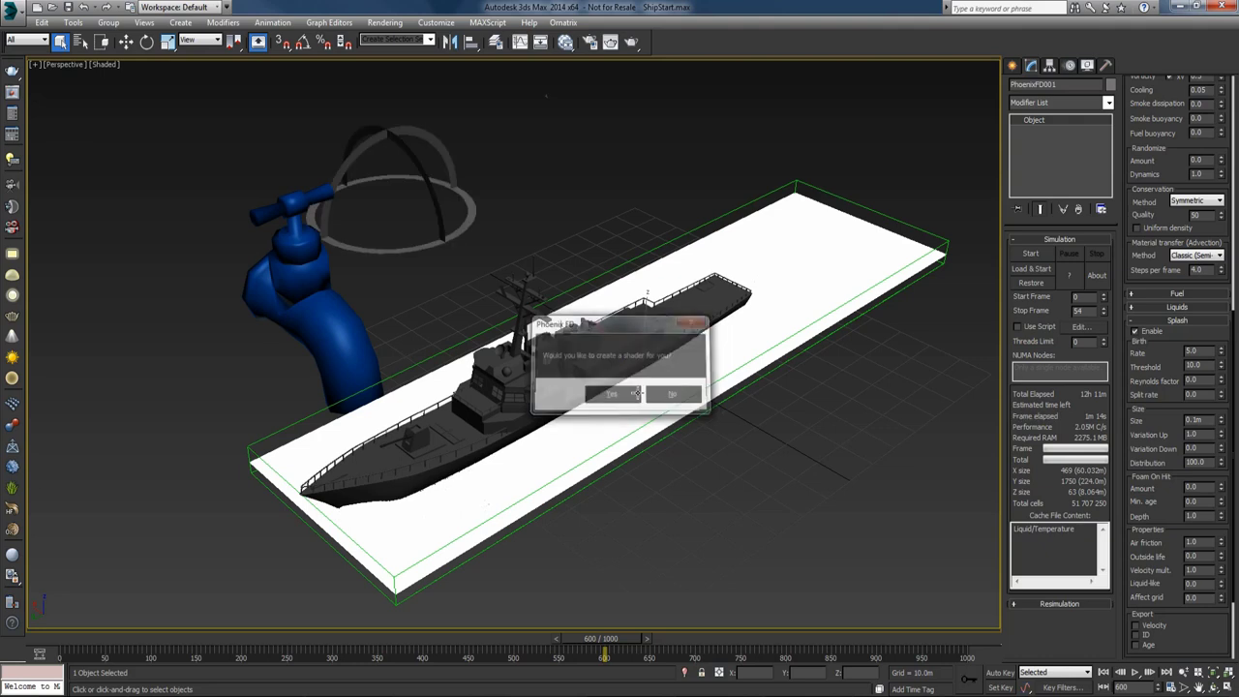
Step: Set the splash birth rate to 1.0 and the Foam On Hit amount to 1.0
scroll(1165, 383, "down", 1)
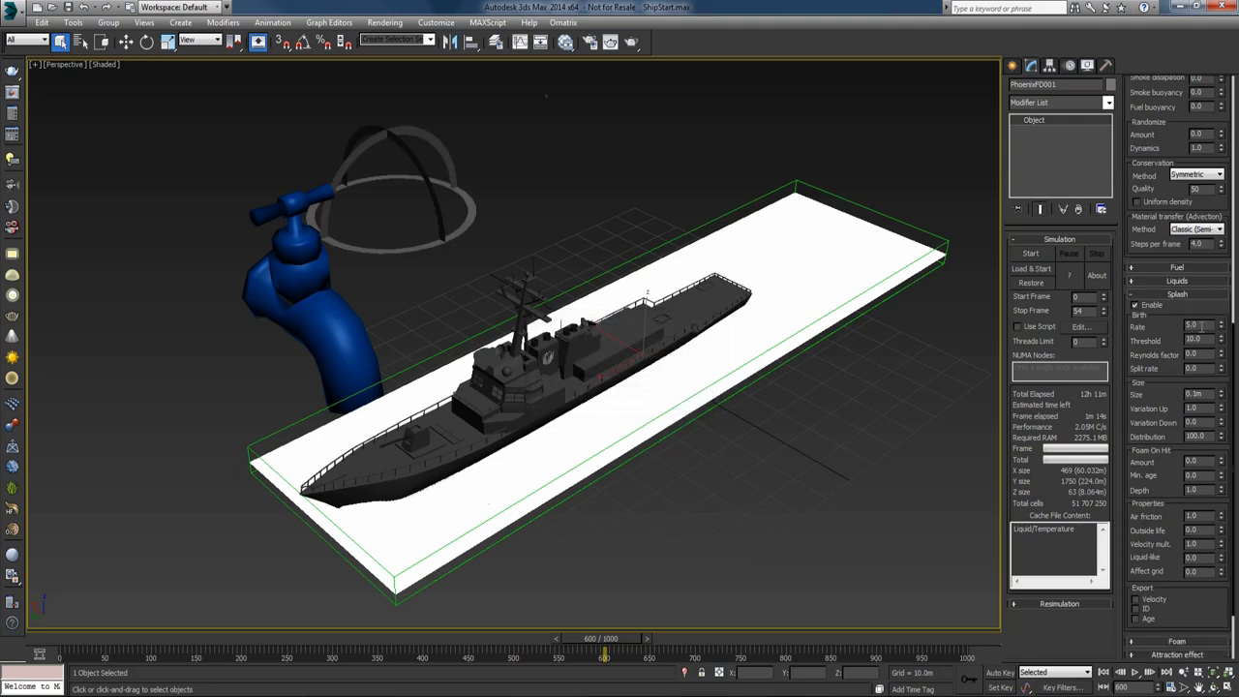
scroll(1167, 344, "down", 1)
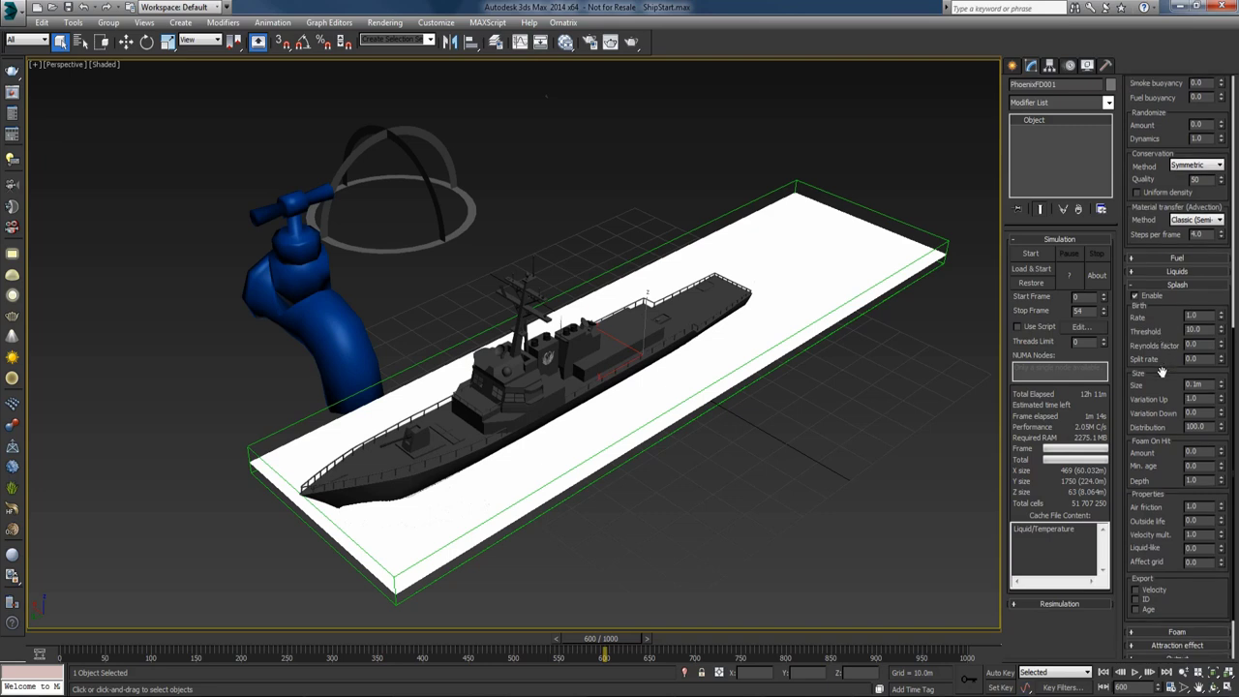
scroll(1163, 385, "down", 3)
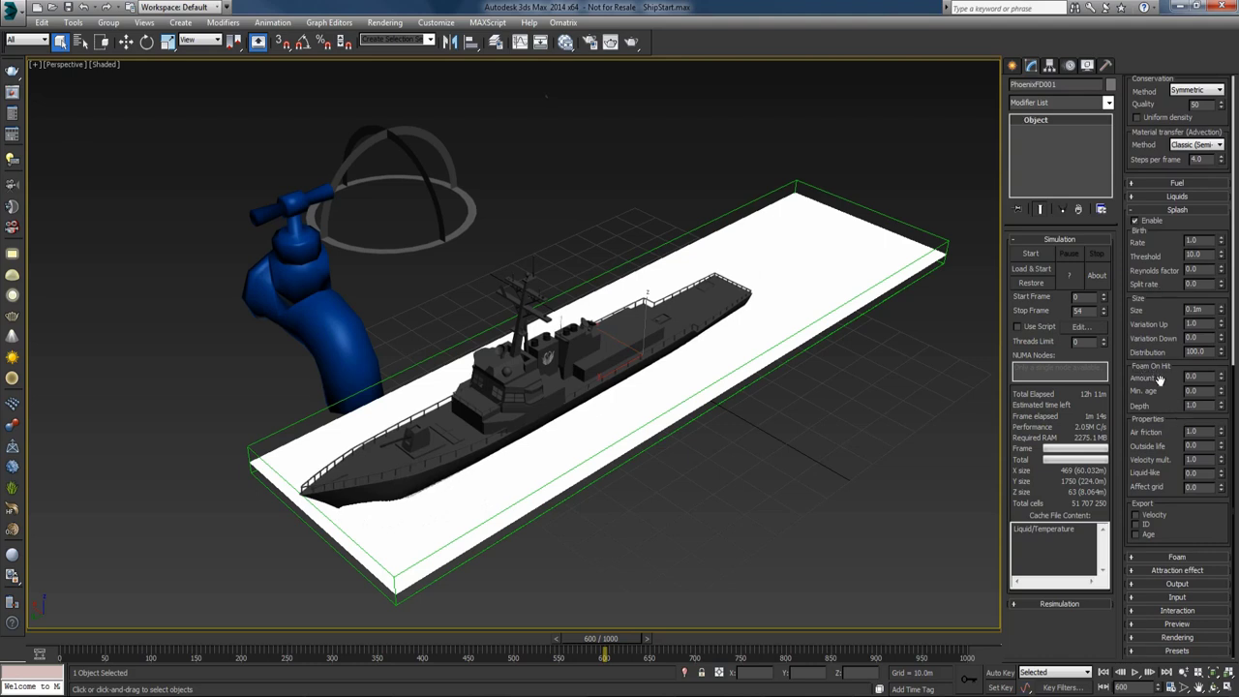
double_click(1196, 375)
key("BackSpace")
left_click(1166, 434)
Step: Enable foam particles in the simulator and accept the creation of a foam shader
left_click(1162, 559)
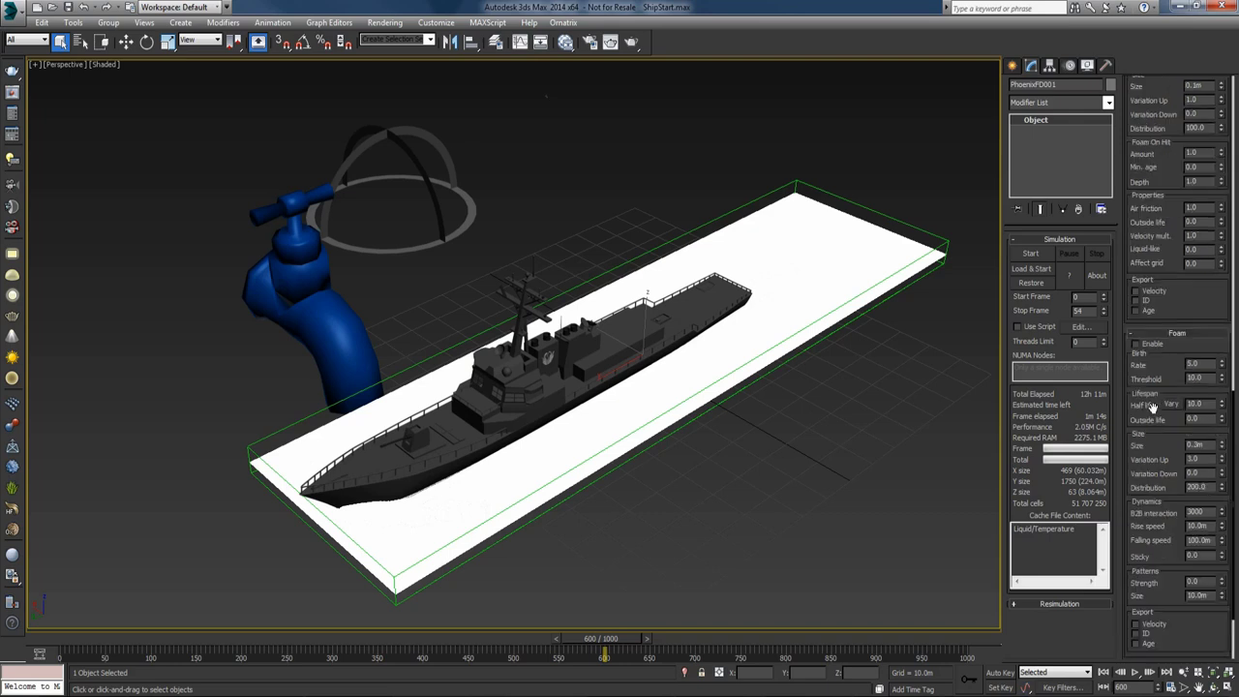
left_click(1136, 344)
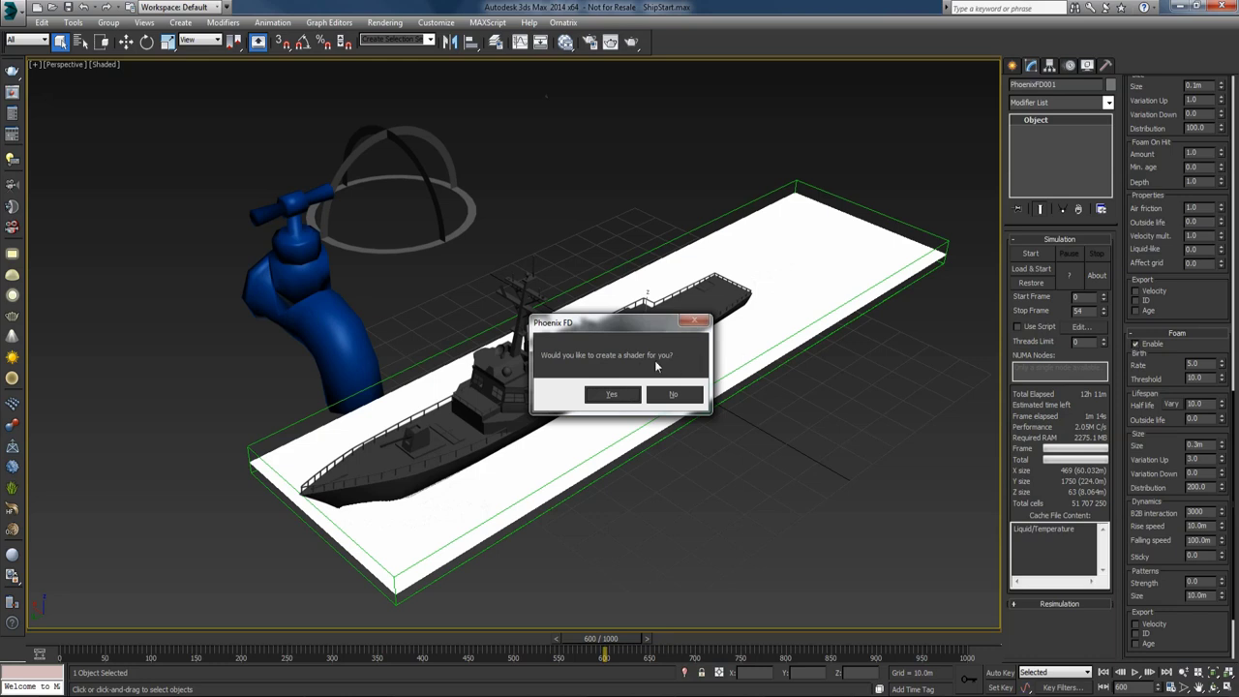
left_click(613, 395)
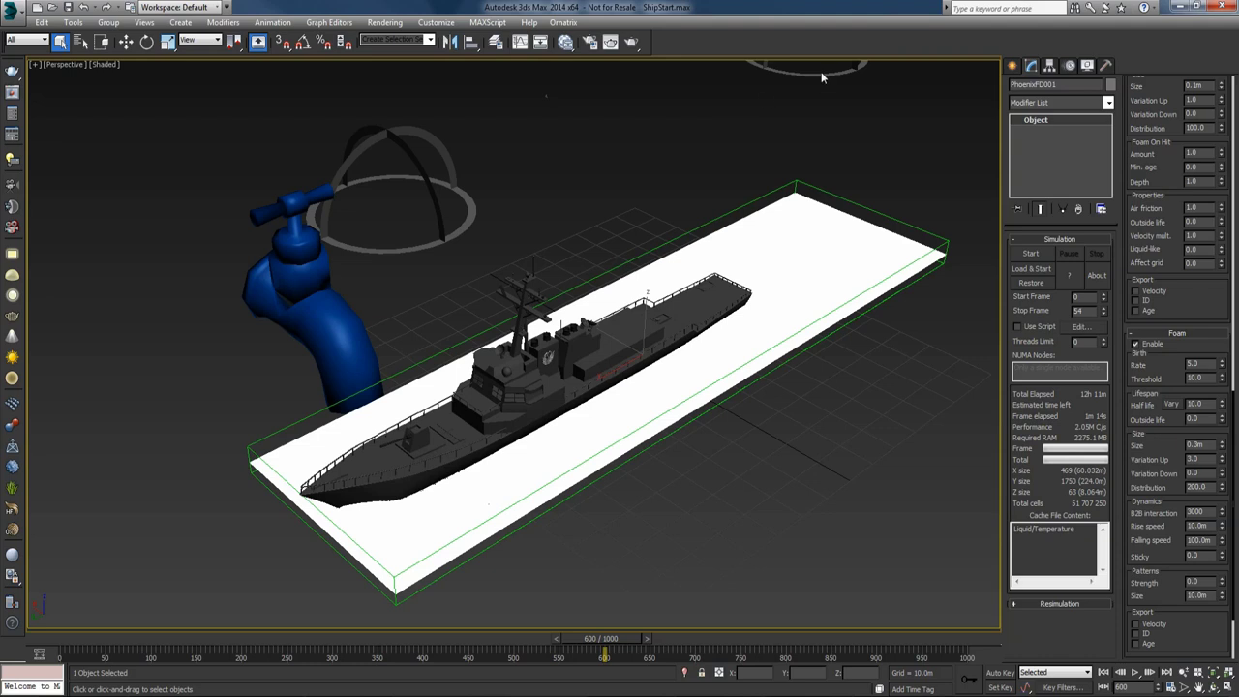
Step: Move the new foam shader helper next to the splash shader helper, clear of the simulation grid
left_click(824, 75)
scroll(823, 95, "down", 3)
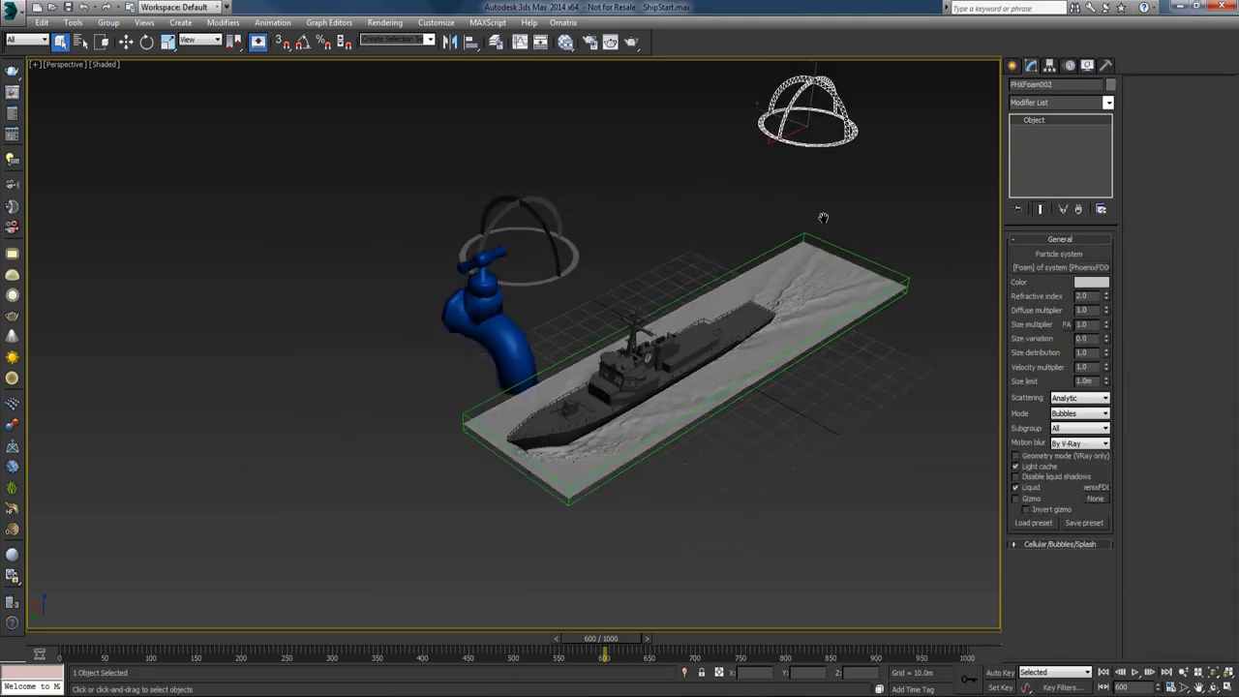
key("w")
left_click_drag(787, 152, 615, 232)
scroll(624, 284, "up", 2)
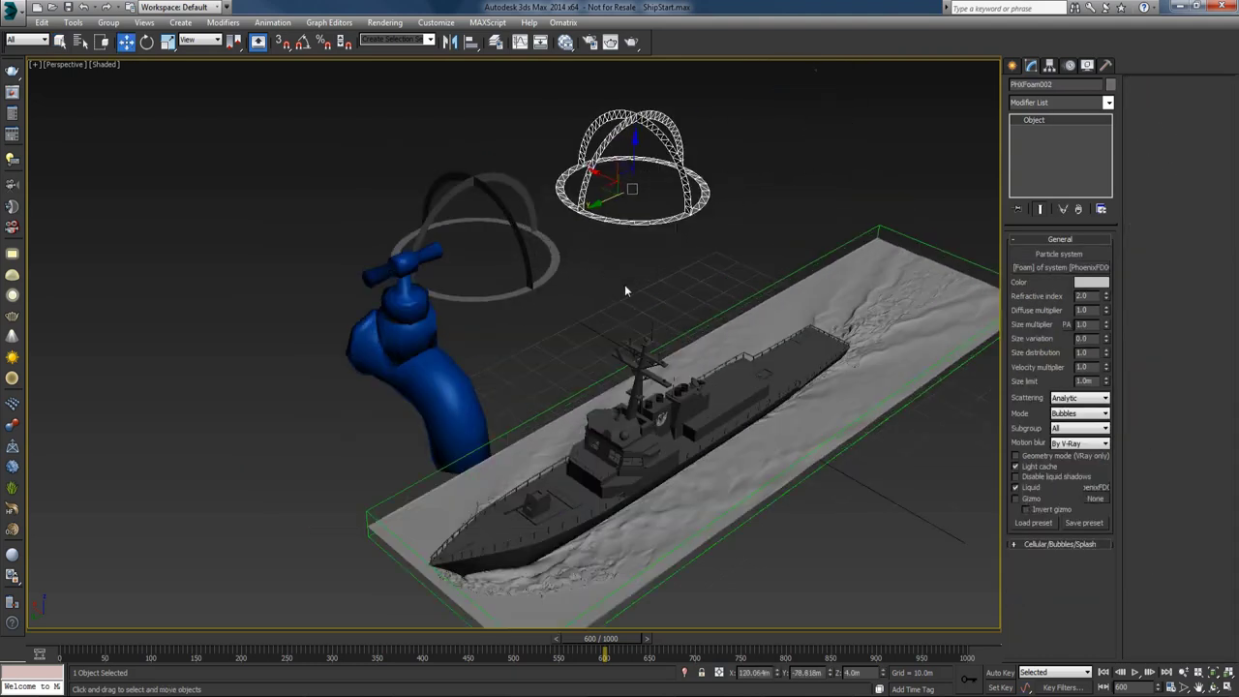
middle_click_drag(789, 472, 763, 385)
Step: Select the simulator and set the foam birth rate to 0.0
left_click(788, 395)
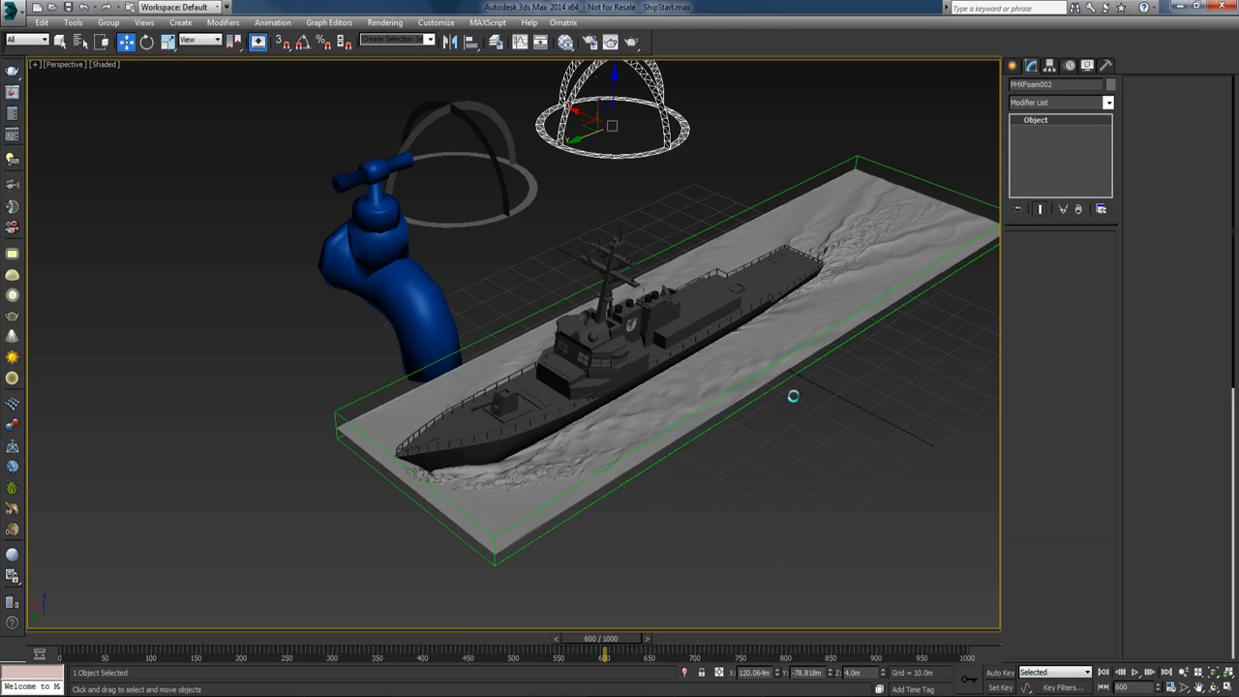
left_click_drag(1152, 546, 1137, 210)
scroll(1142, 222, "down", 5)
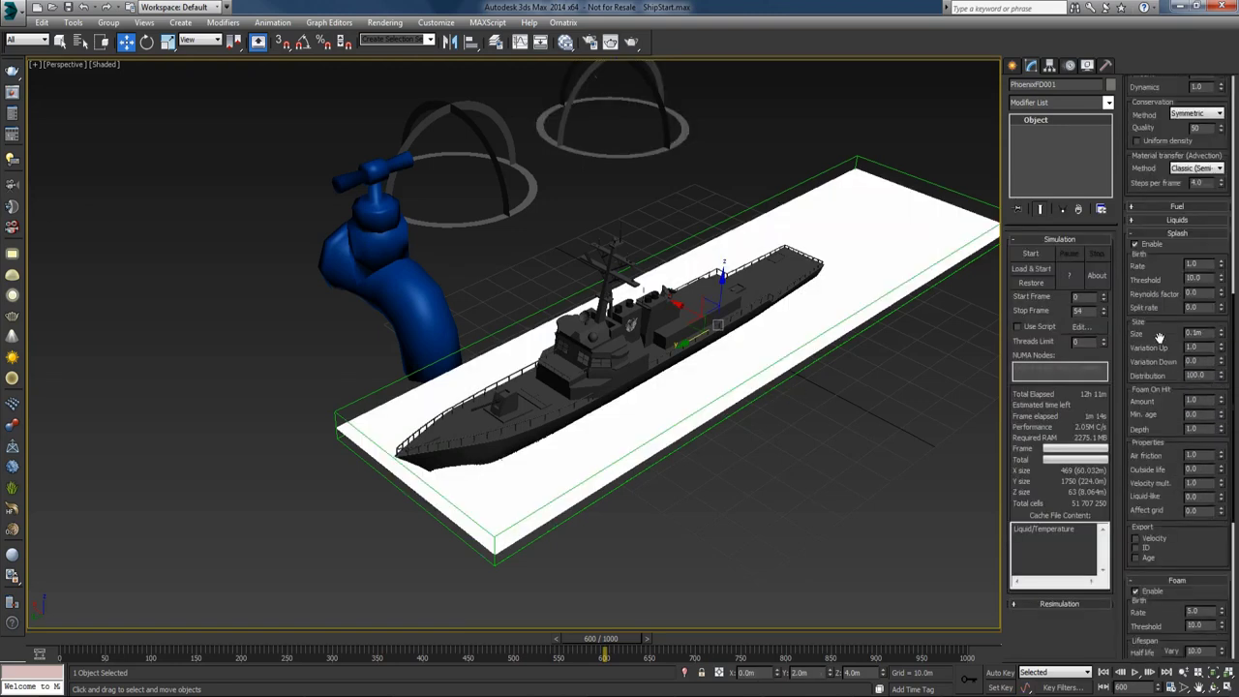
left_click_drag(1168, 421, 1152, 276)
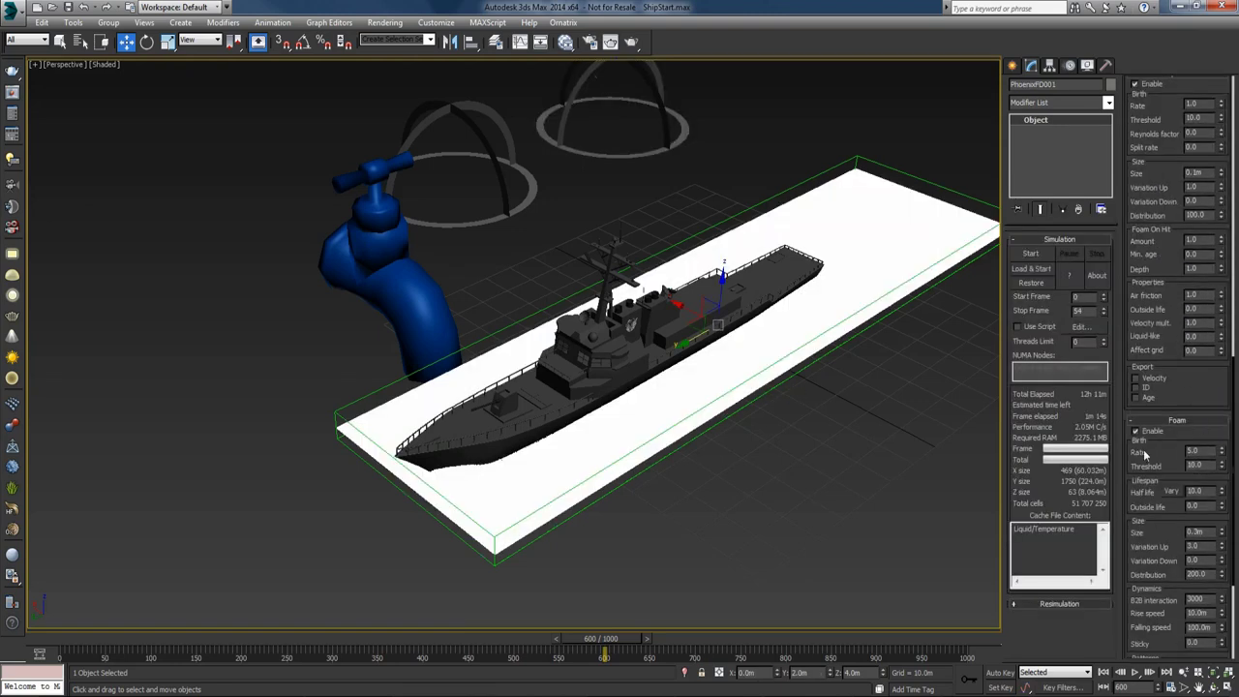
right_click(1220, 453)
scroll(1165, 284, "up", 1)
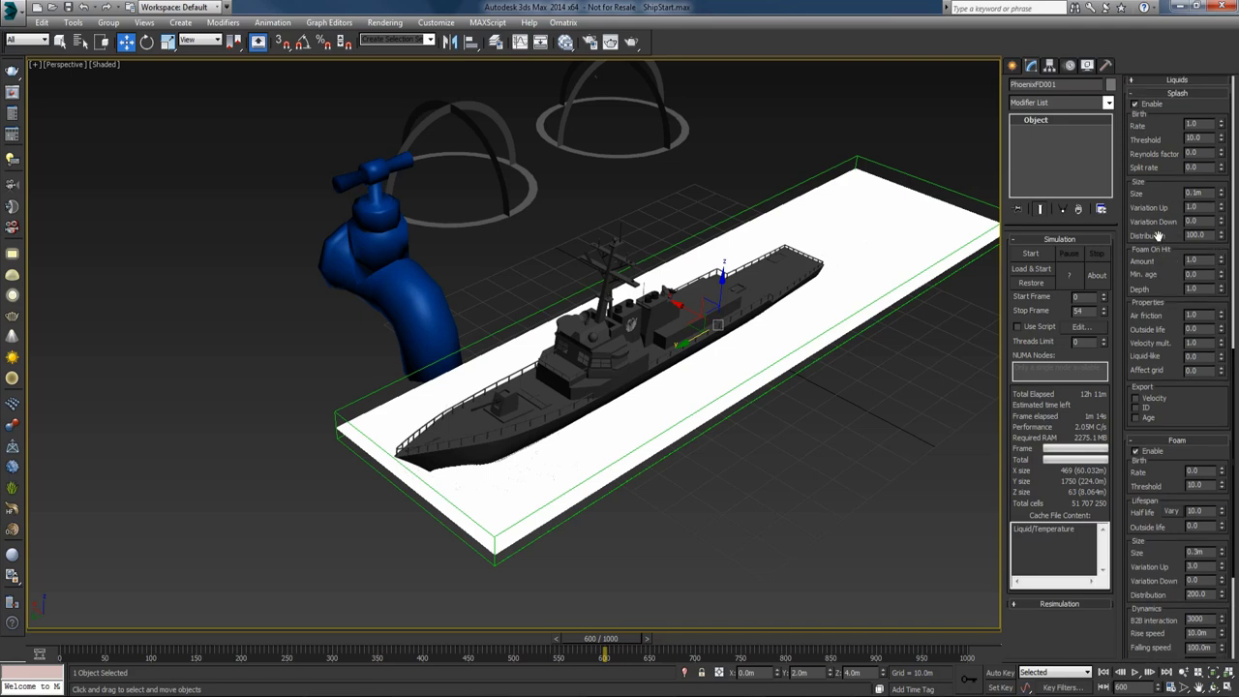
Step: Coarsen the simulator's grid to a cell size of 0.418 m and start the simulation
scroll(1158, 238, "up", 10)
scroll(1166, 164, "up", 20)
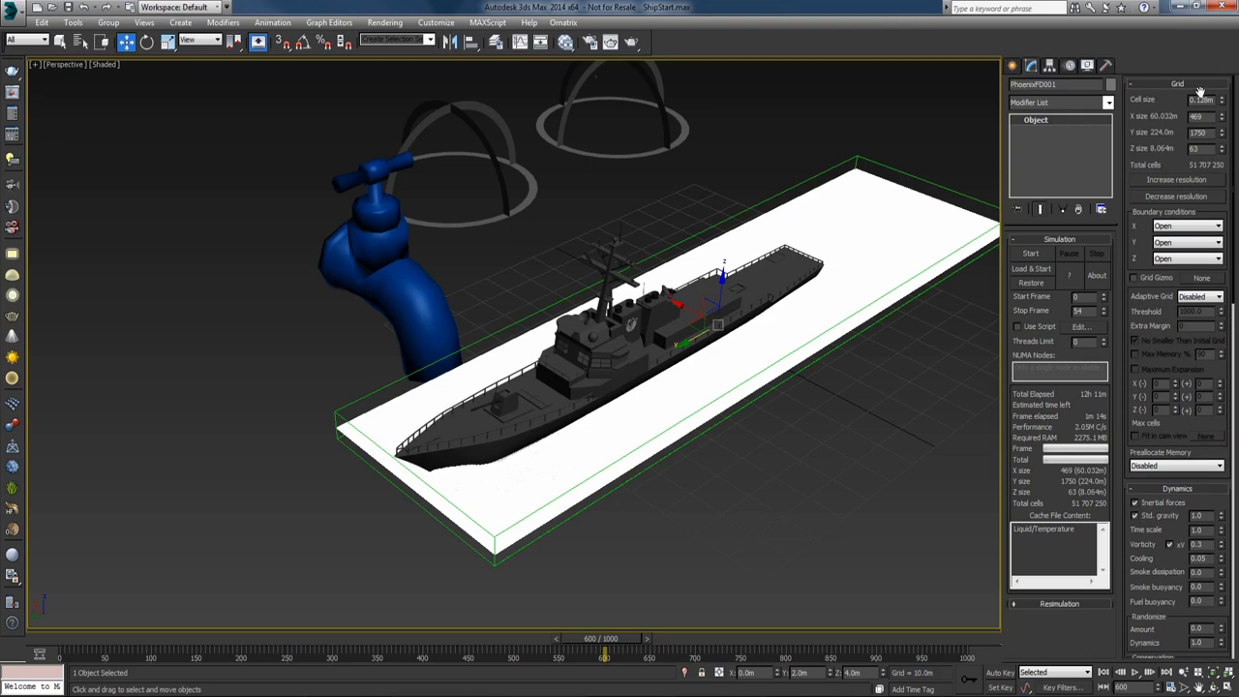
left_click_drag(1222, 103, 1222, 87)
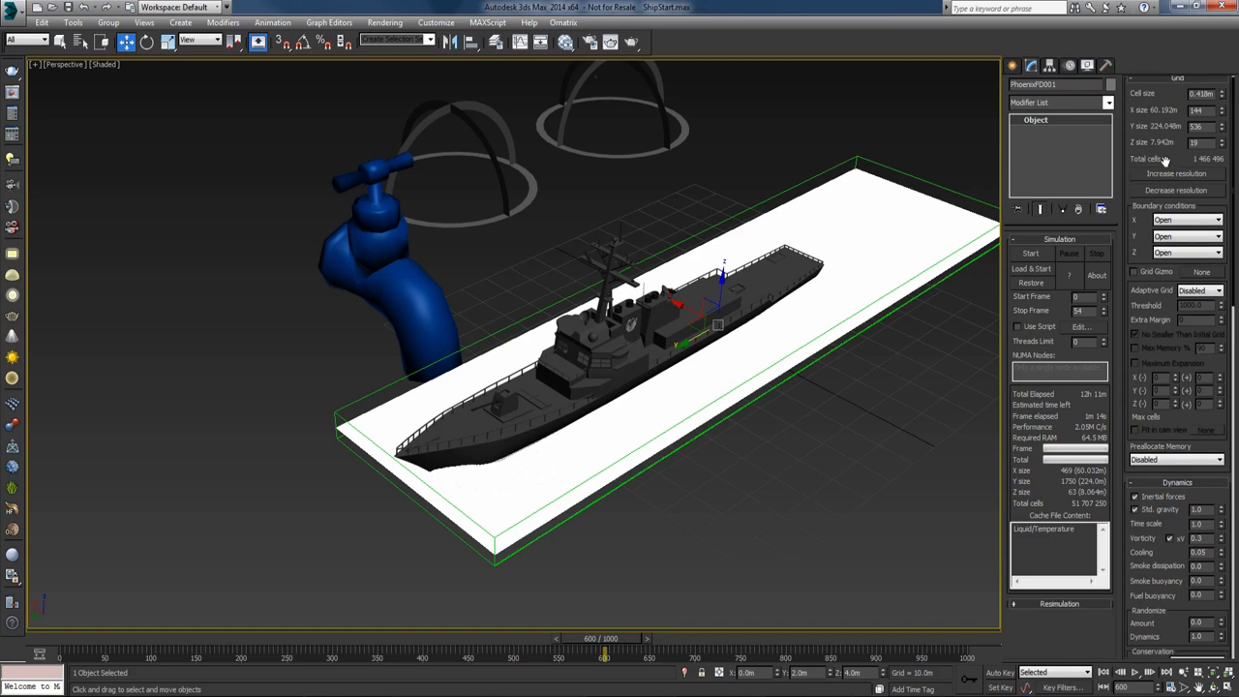
middle_click_drag(883, 379, 866, 376, "alt")
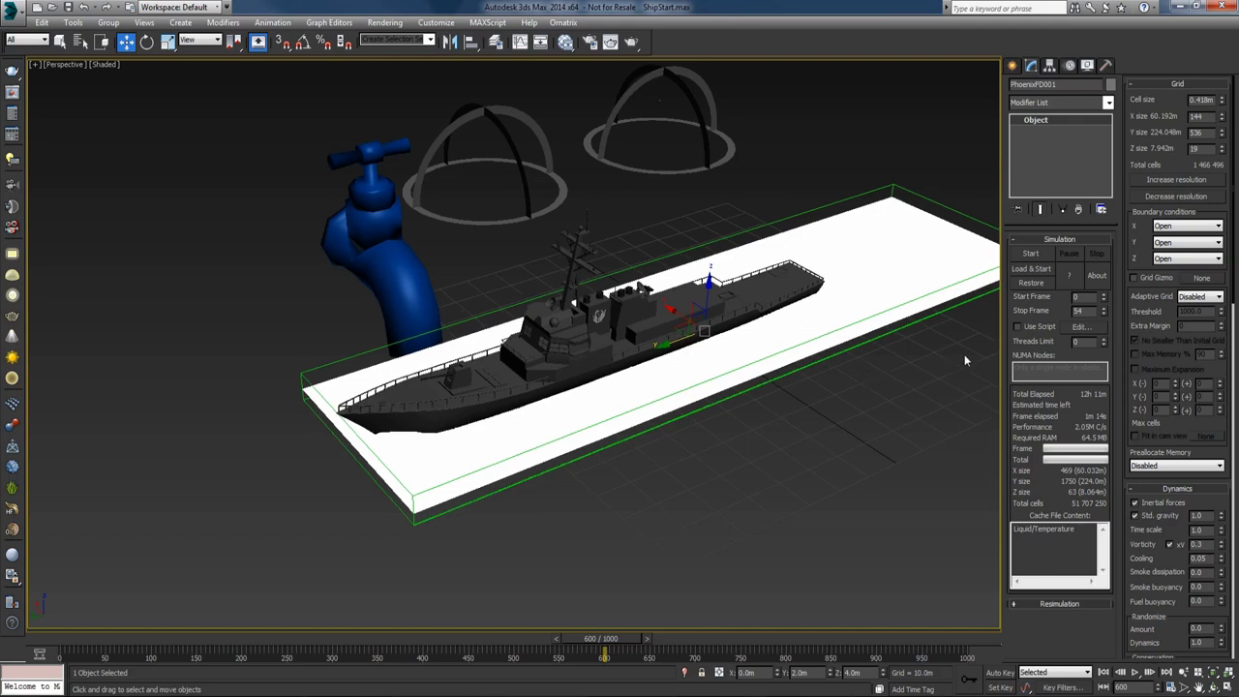
left_click(1032, 254)
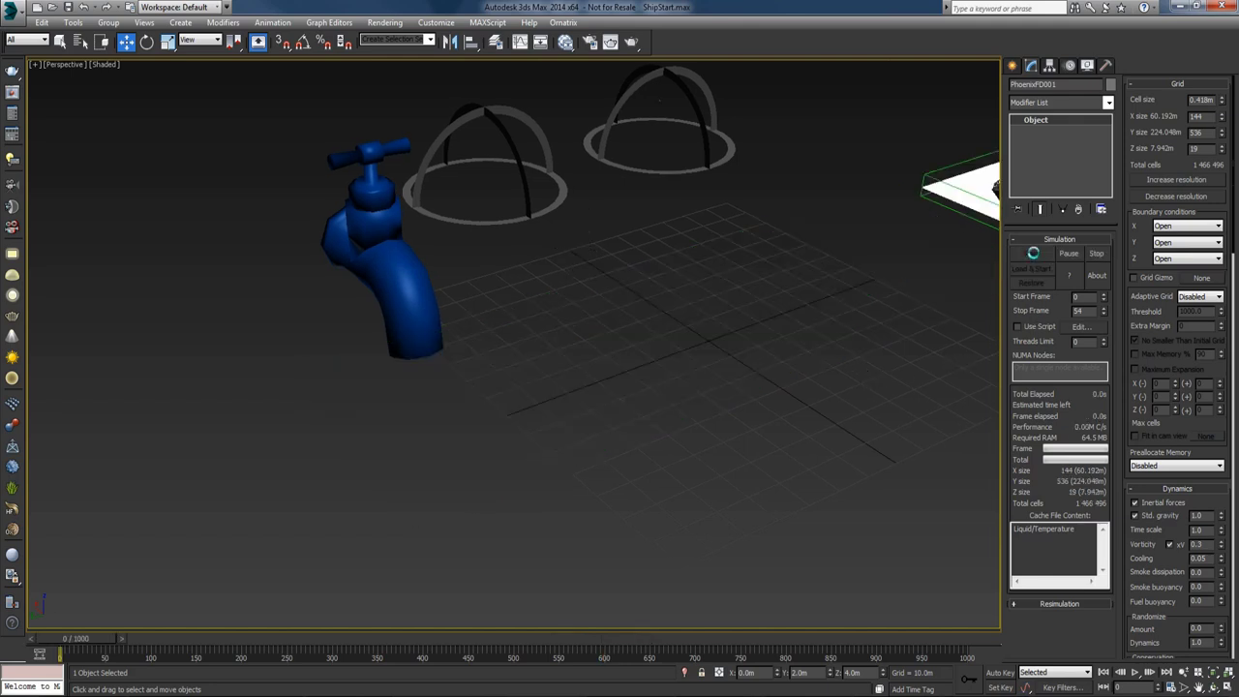
Step: In the simulator's preview settings, hide the mesh, show foam and splash particles, and turn off the only-if-selected restriction
left_click(913, 269)
key("z")
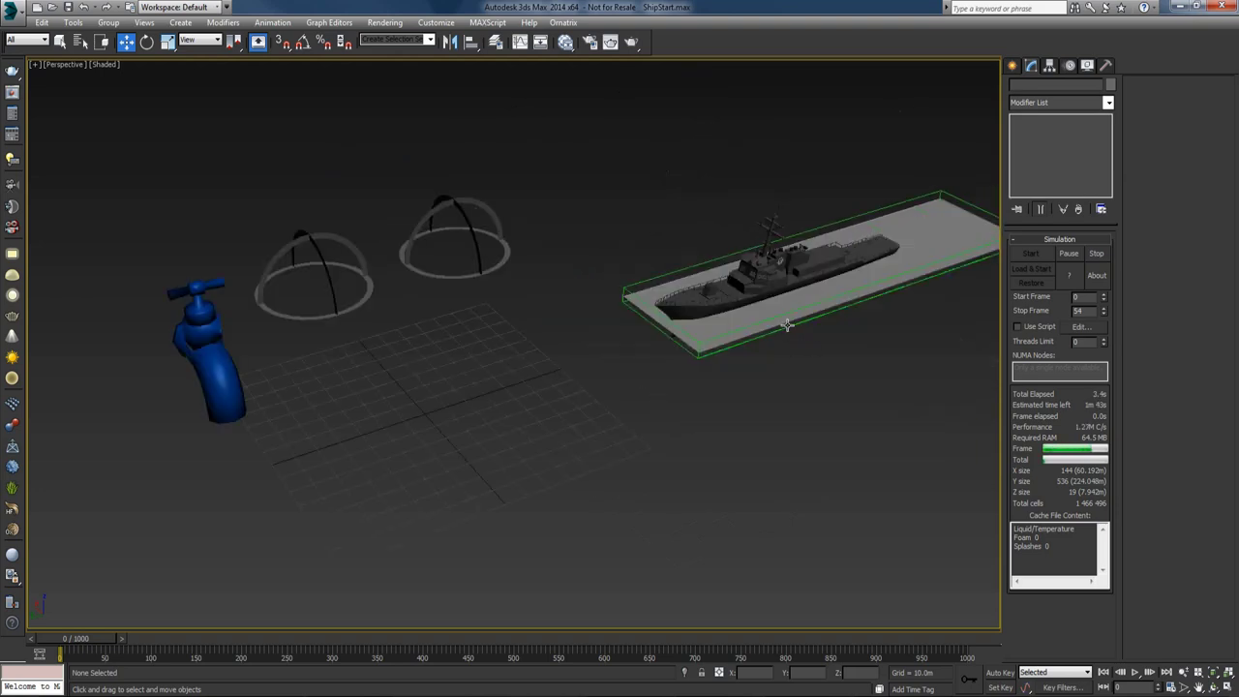
left_click(787, 325)
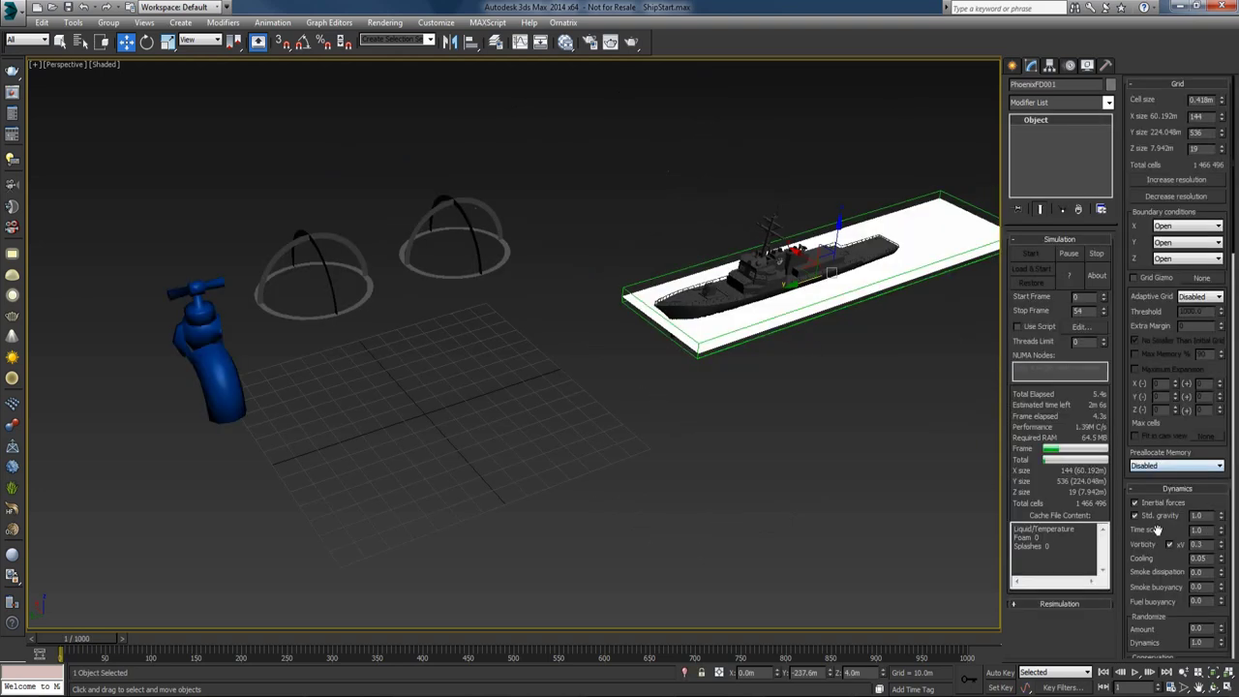
scroll(1156, 530, "down", 10)
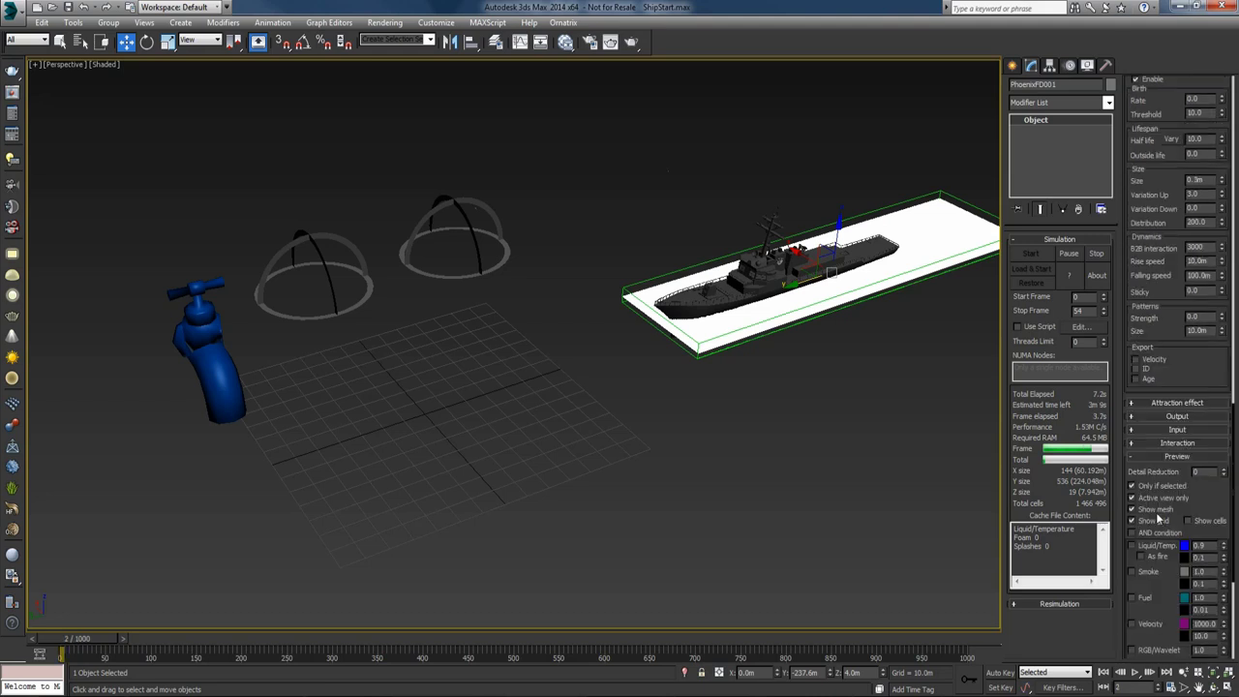
left_click(1154, 509)
scroll(1152, 484, "down", 5)
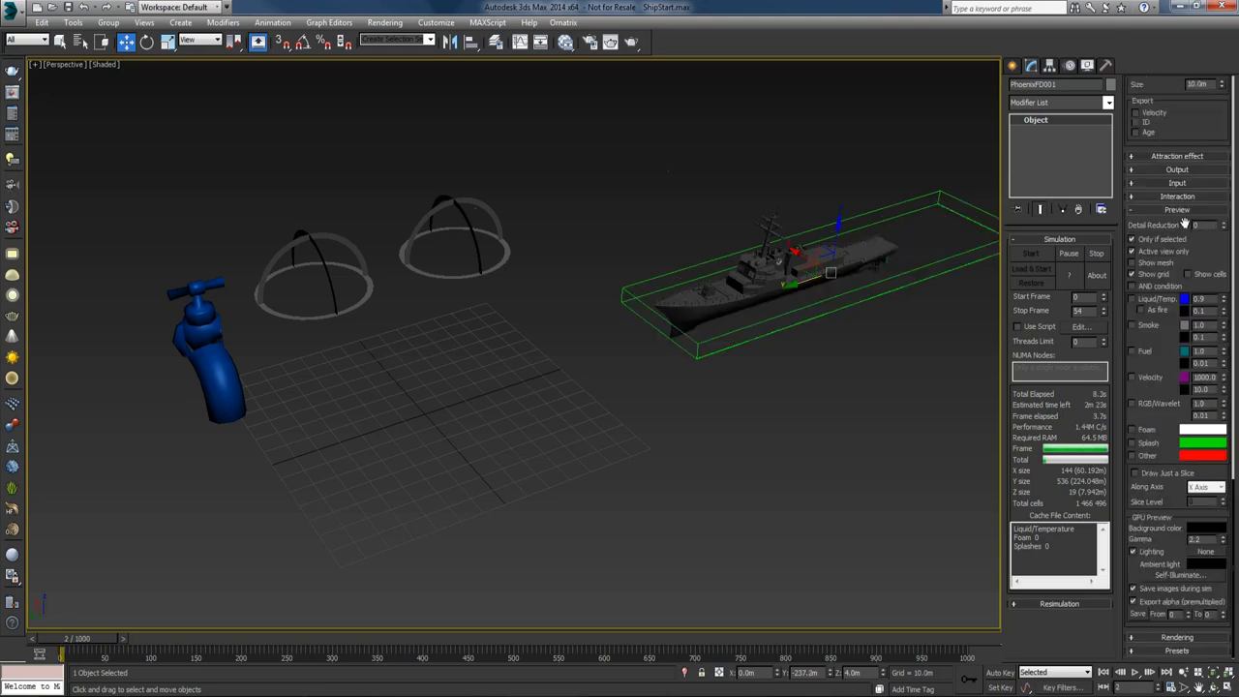
left_click(1133, 443)
Step: Inspect the foam and splash particles around the ship and set the foam's outside life to 20
middle_click_drag(804, 416, 885, 429, "alt")
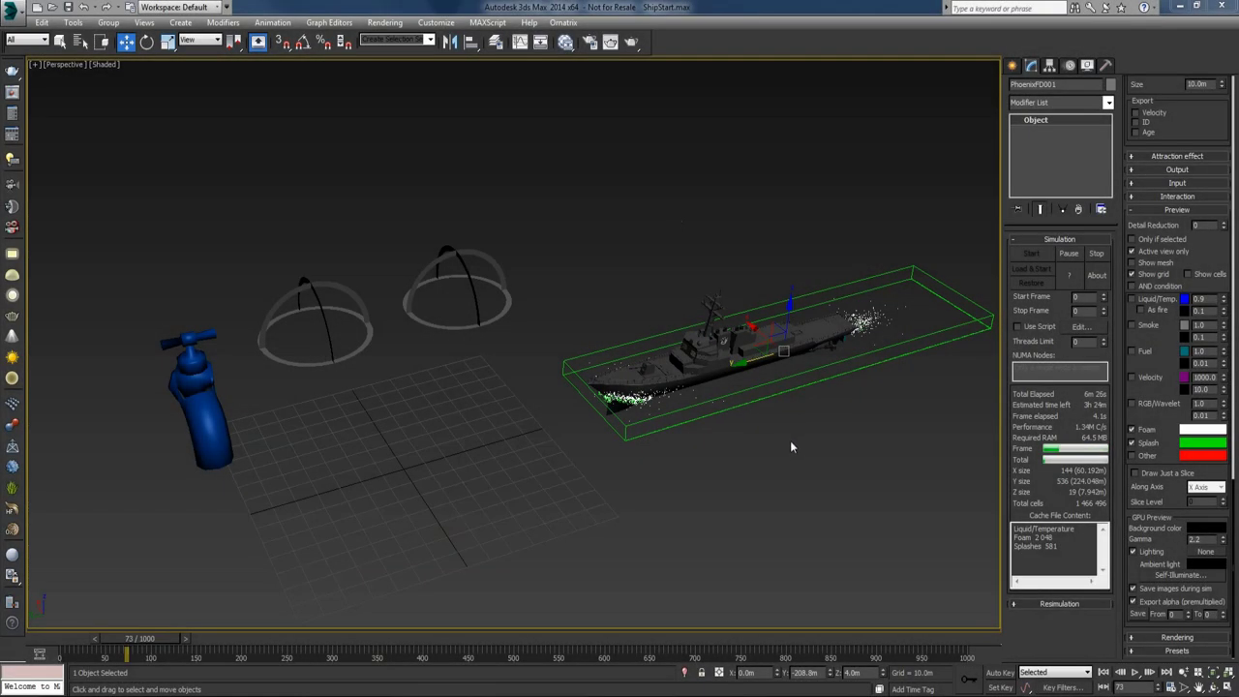
middle_click_drag(793, 445, 757, 404, "alt")
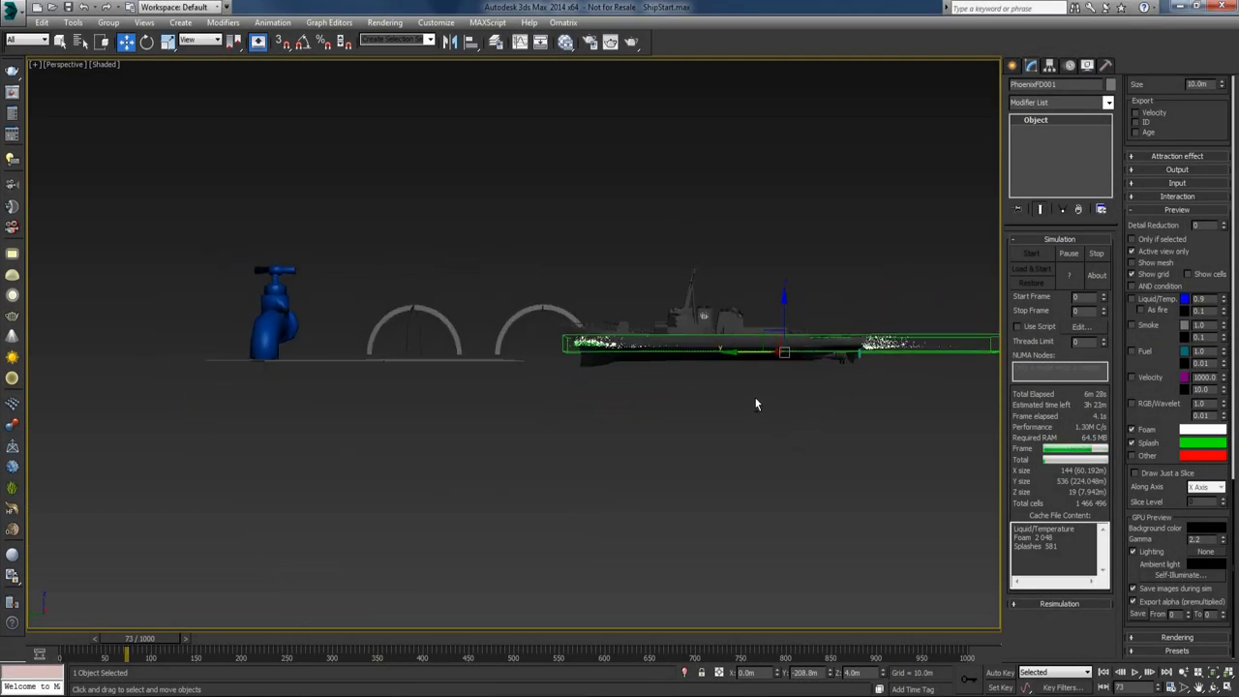
middle_click_drag(843, 381, 971, 389, "alt")
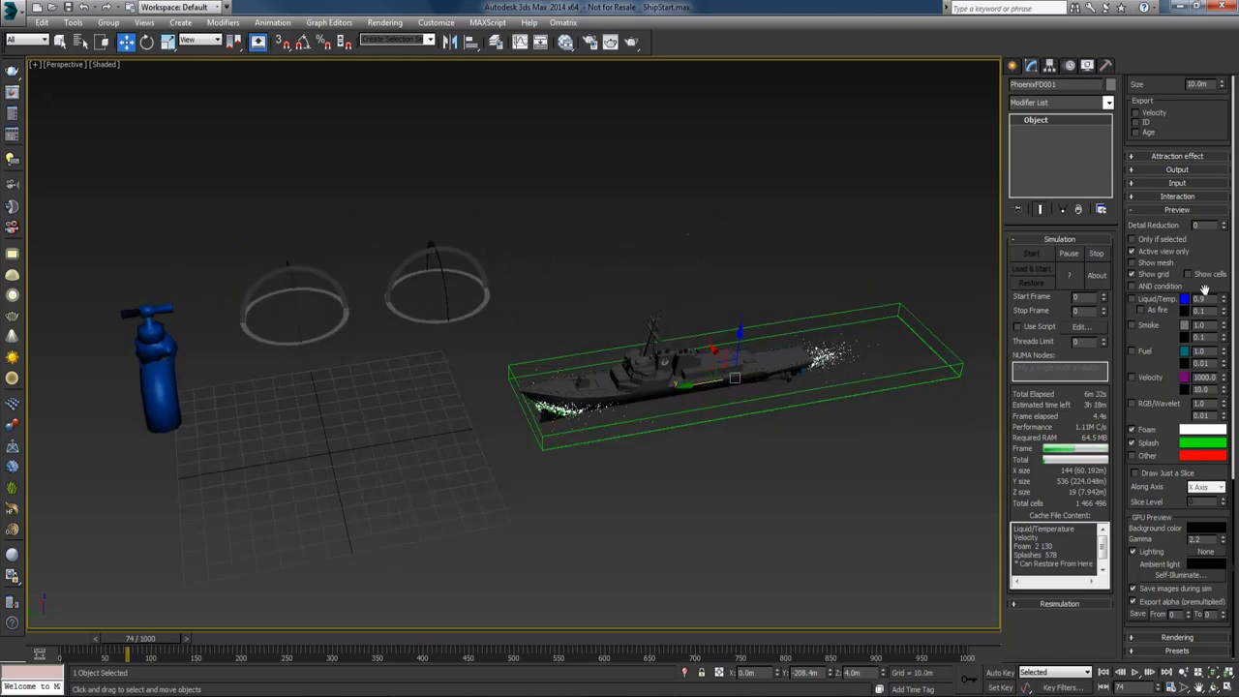
scroll(1200, 261, "up", 5)
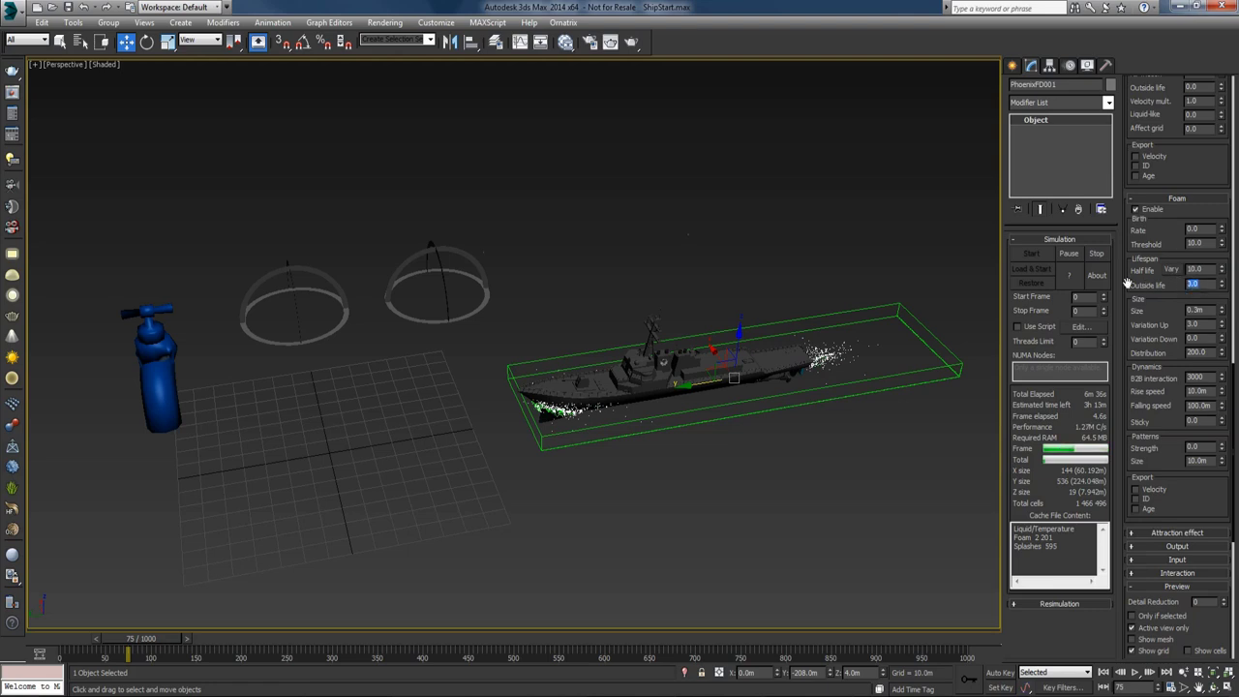
type("20")
key("Return")
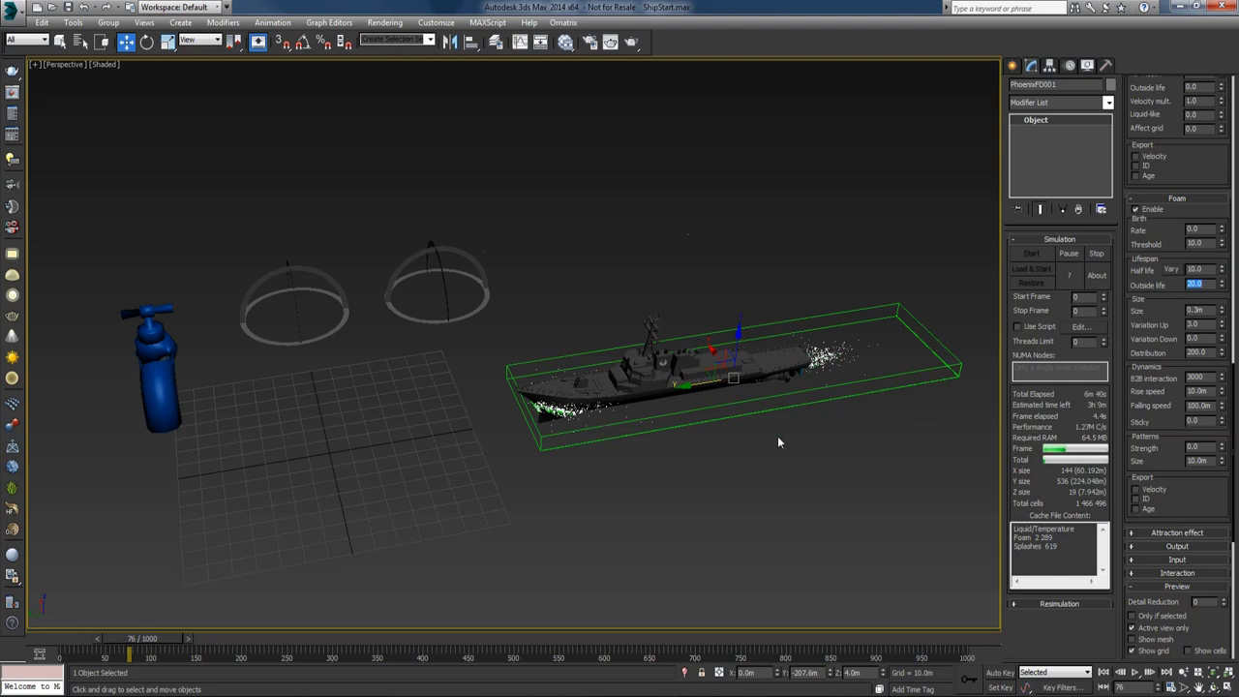
Step: Set the splash particles' outside life to 4 and inspect the particles around the ship from above
mouse_move(727, 441)
middle_mouse_down("alt")
mouse_move(702, 391)
mouse_move(712, 431)
middle_mouse_up("alt")
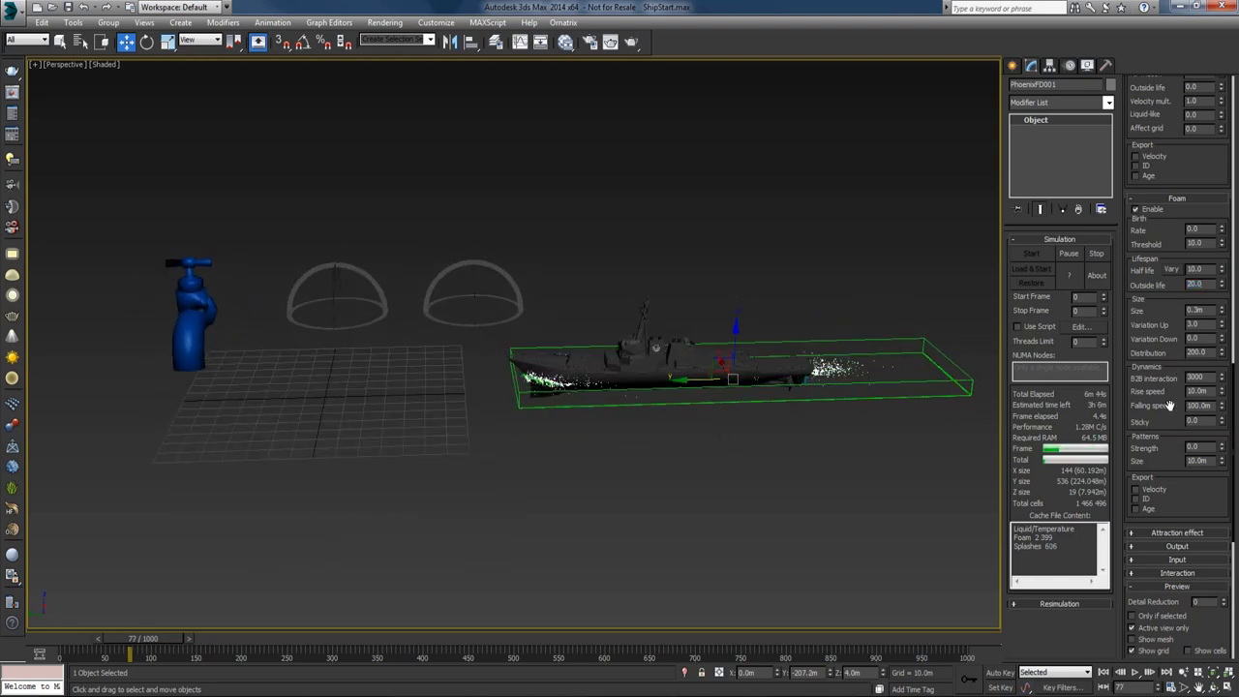
left_click_drag(1171, 421, 1174, 547)
scroll(1173, 547, "up", 4)
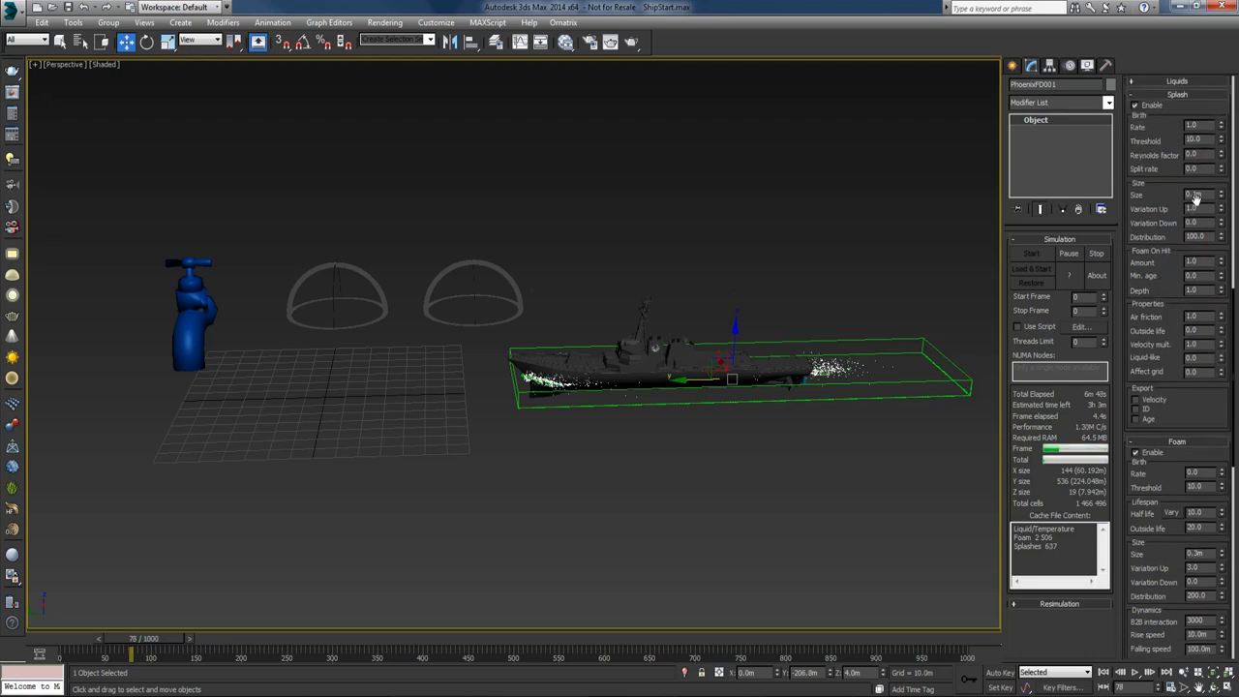
middle_click_drag(874, 335, 702, 382, "alt")
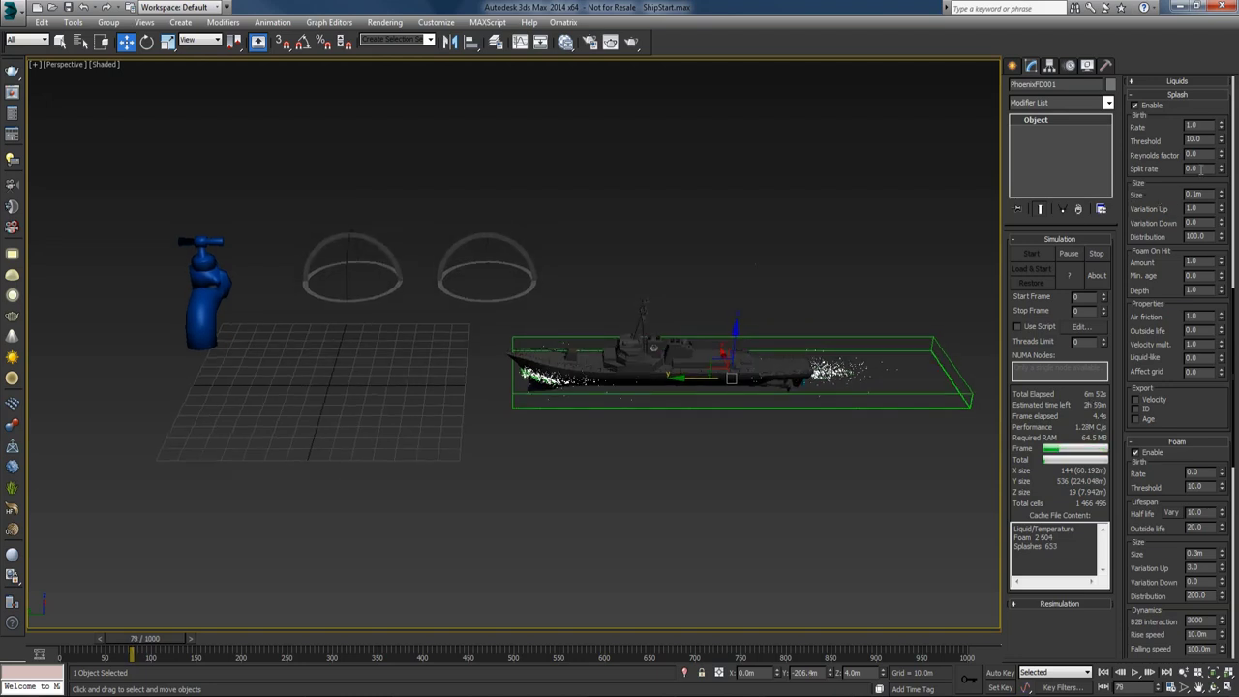
double_click(1203, 330)
type("4")
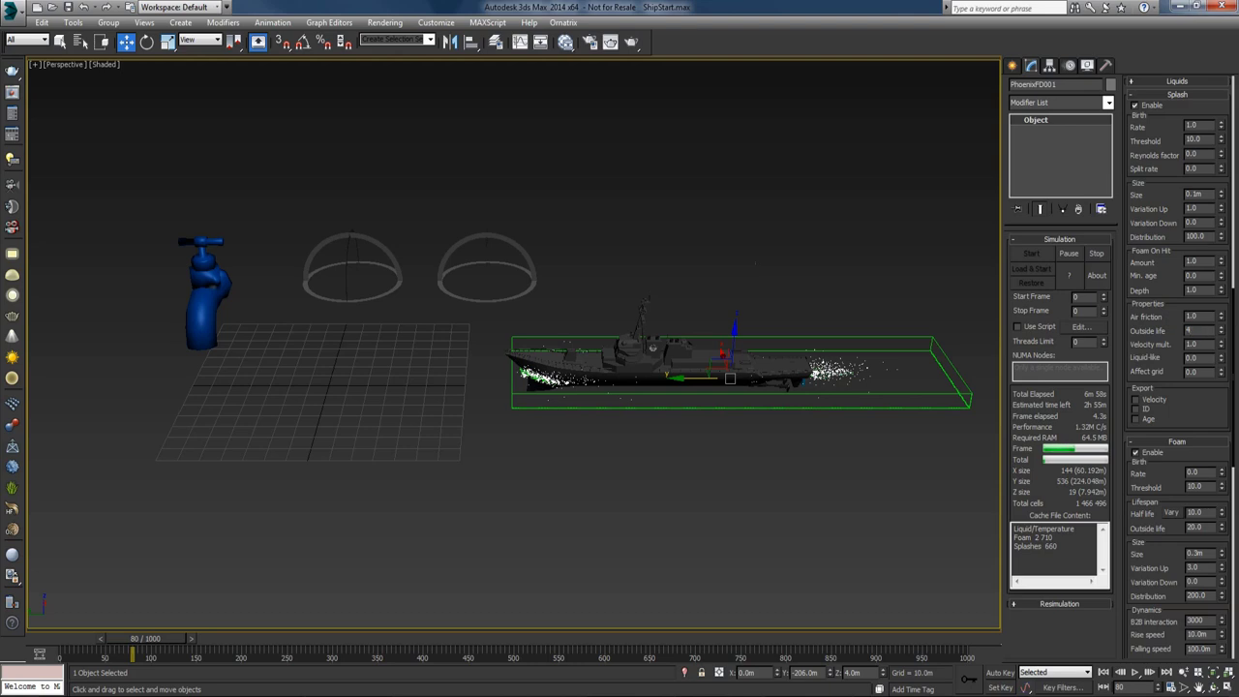
middle_click_drag(858, 346, 689, 413, "alt")
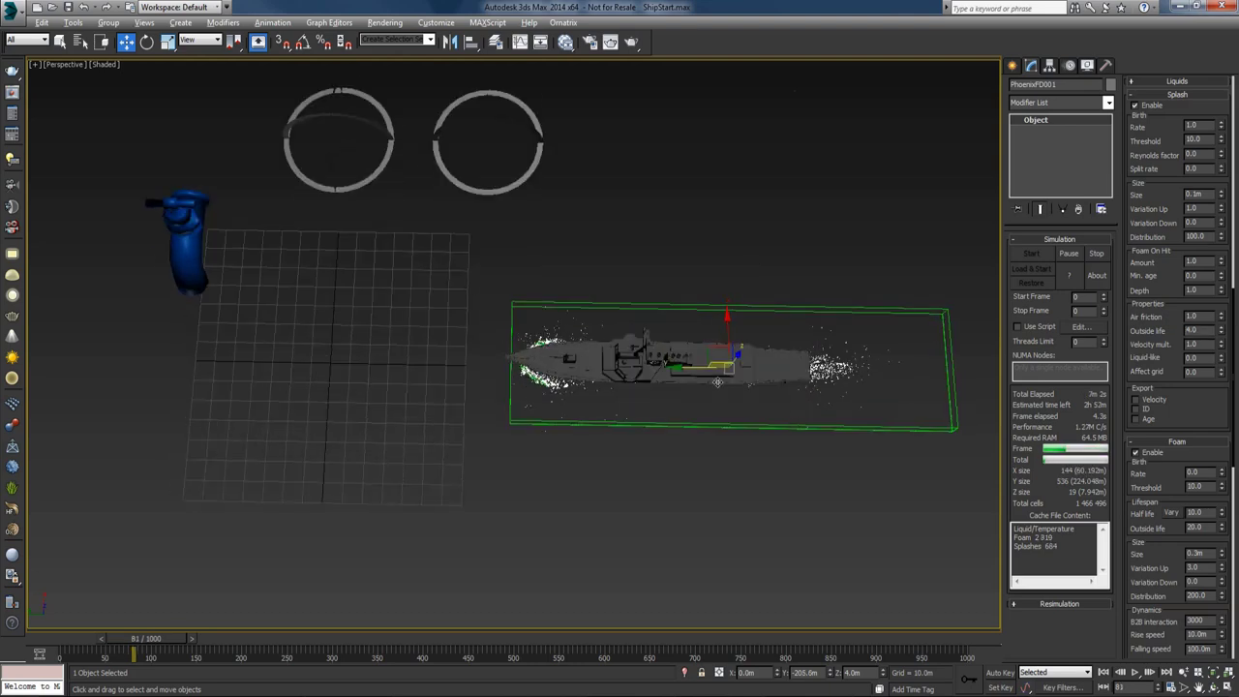
Step: In the foam dynamics, set the rise speed to 0.5 m and the falling speed to 5 m
middle_click_drag(722, 361, 729, 289, "alt")
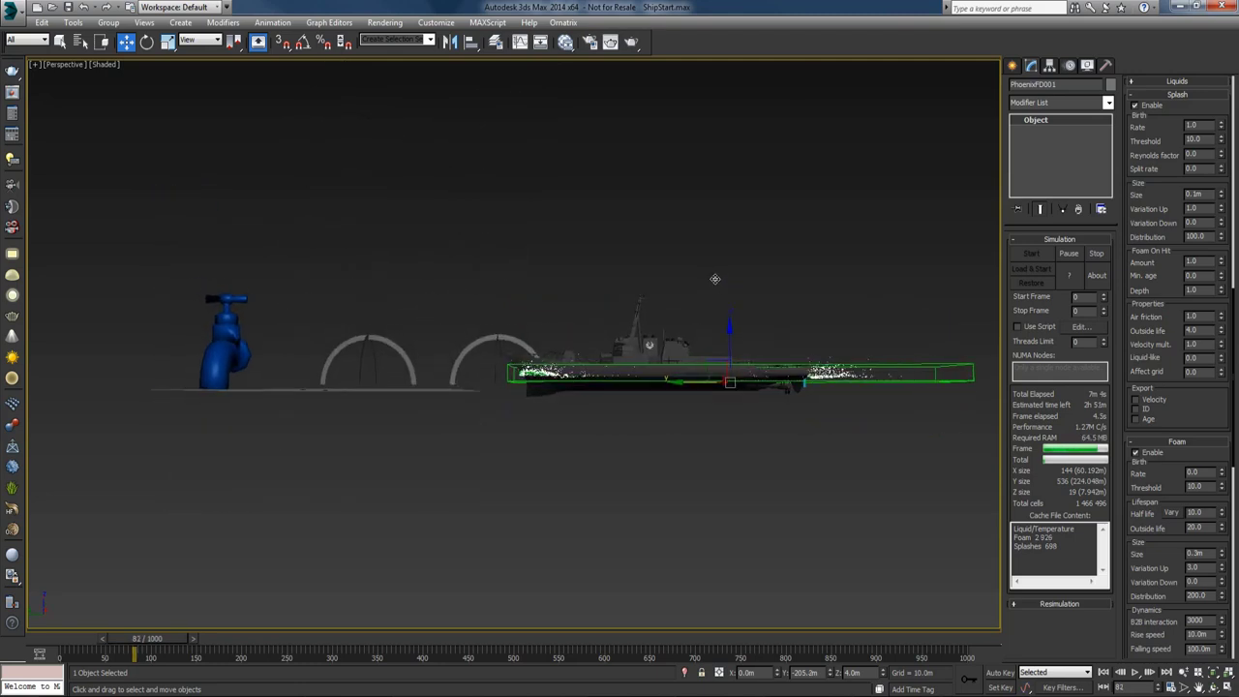
scroll(573, 327, "up", 2)
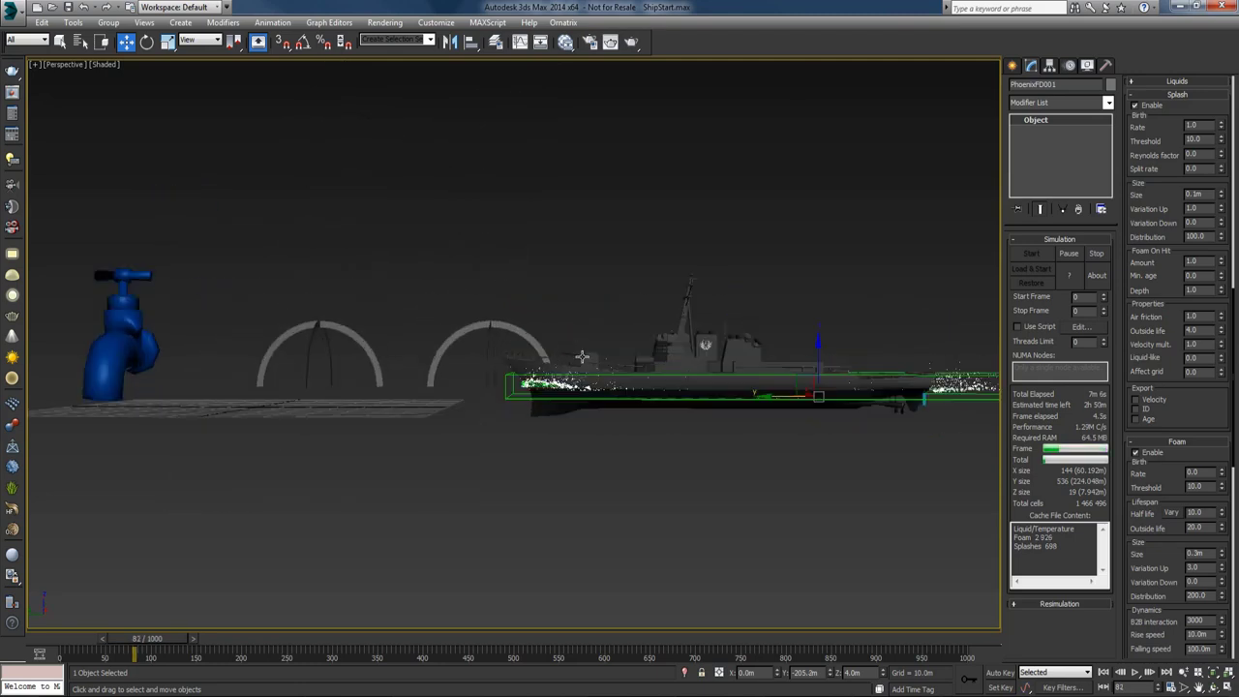
middle_click_drag(672, 301, 581, 302, "alt")
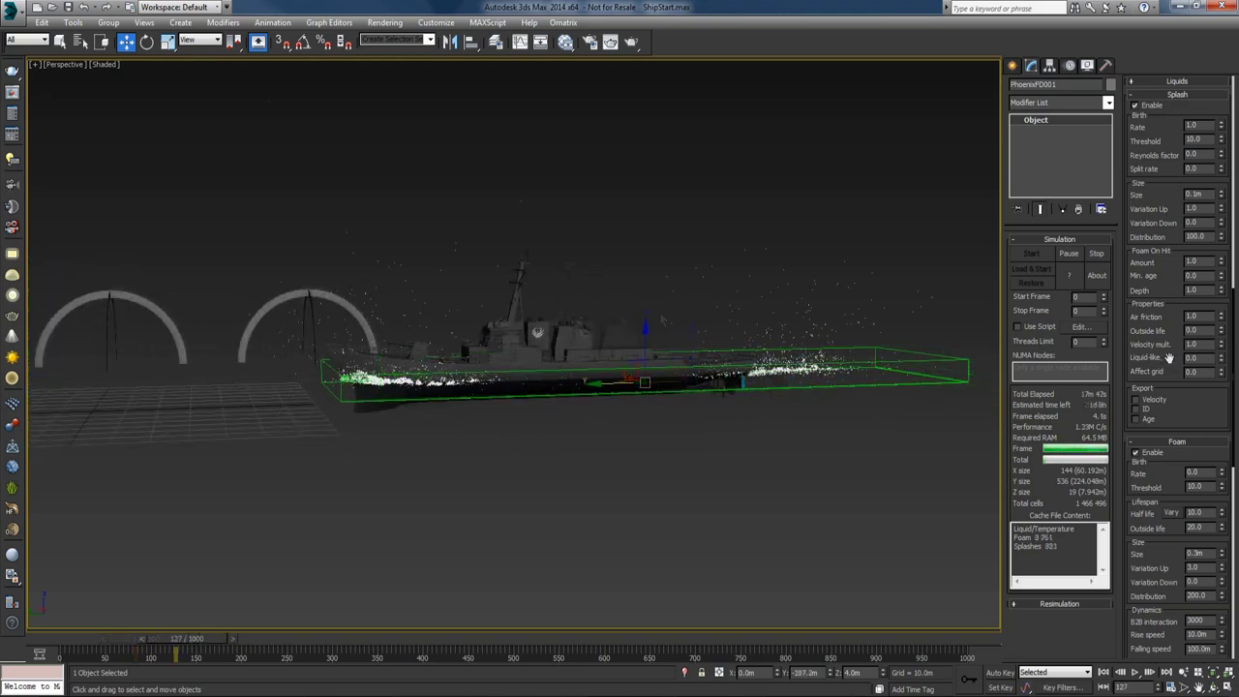
left_click_drag(1176, 401, 1155, 212)
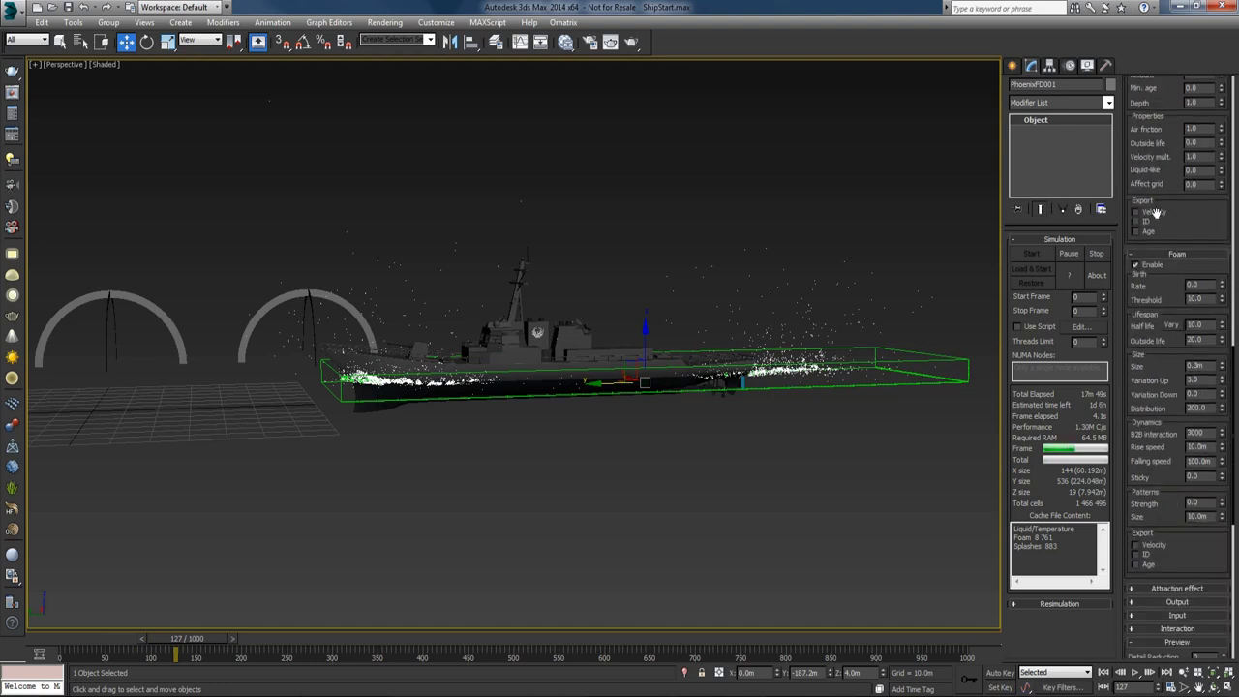
left_click(1200, 447)
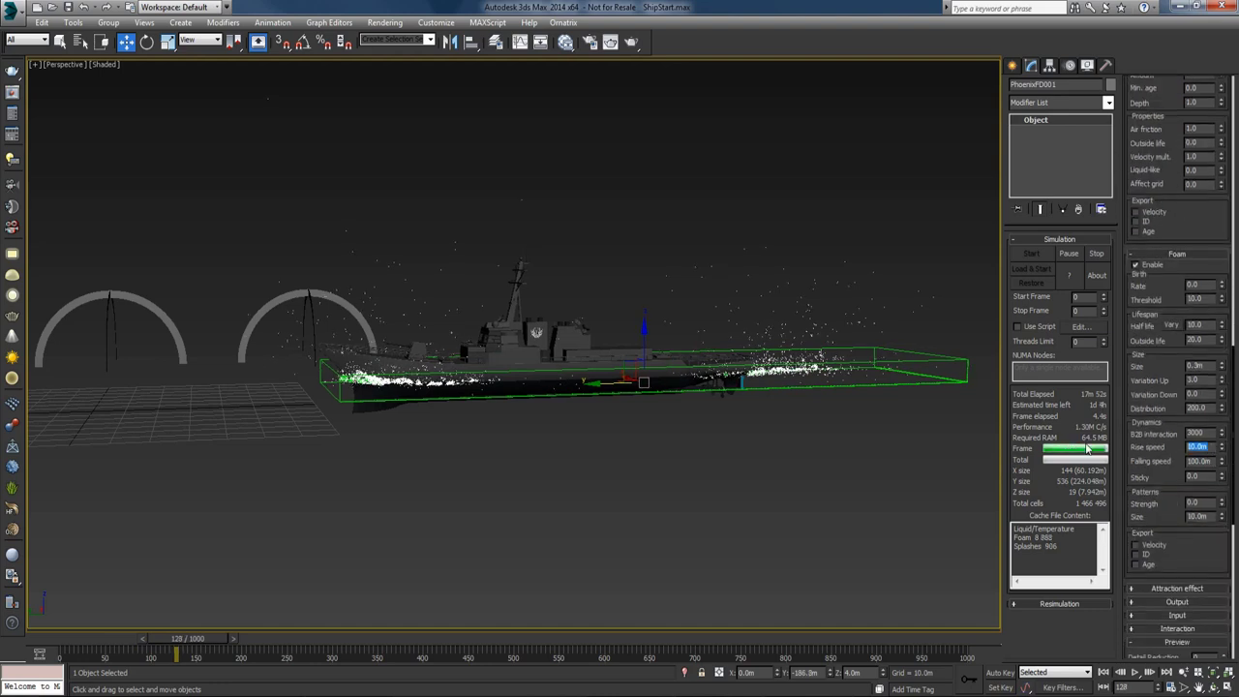
type("0.5")
key("Return")
left_click(1200, 461)
type("5")
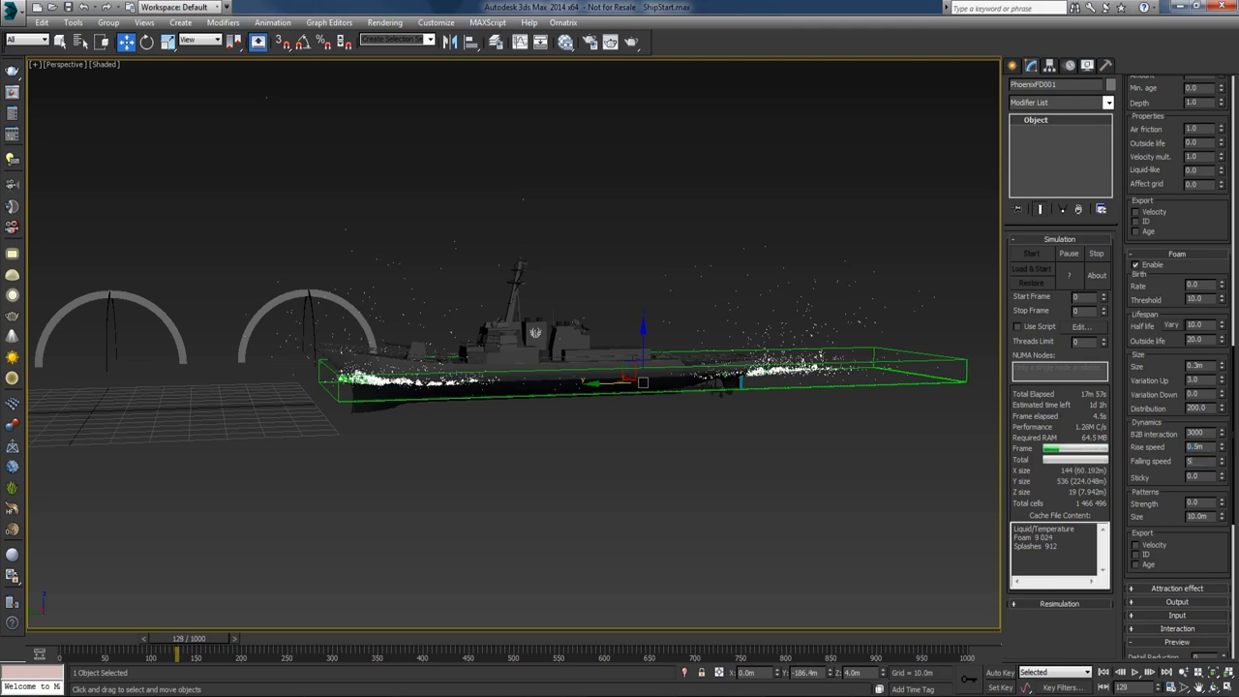
key("Return")
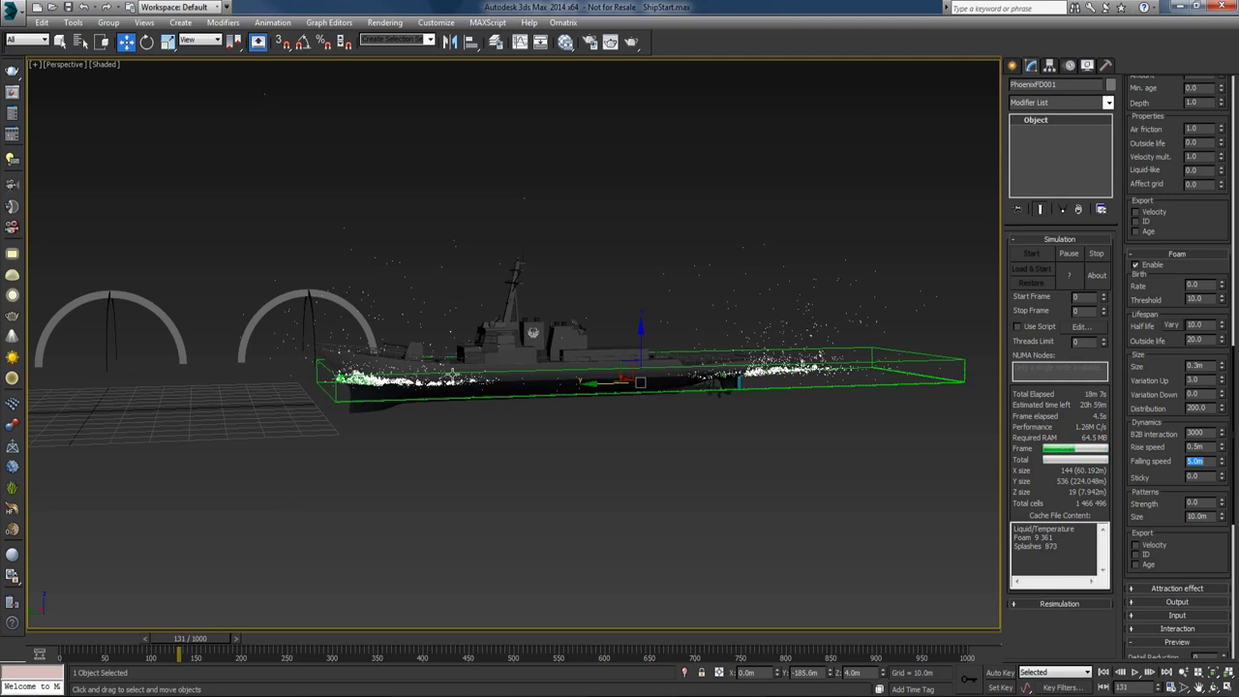
Step: Set the splash particles' air friction to 100
left_click_drag(1163, 166, 1166, 295)
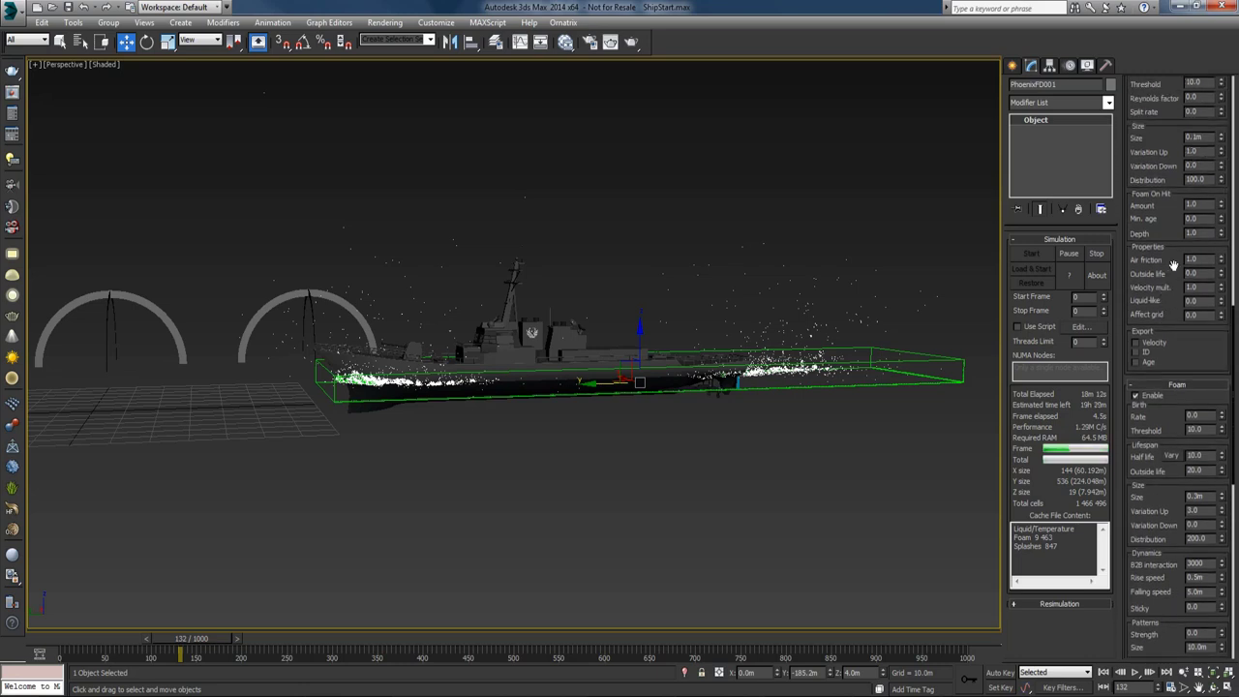
double_click(1192, 259)
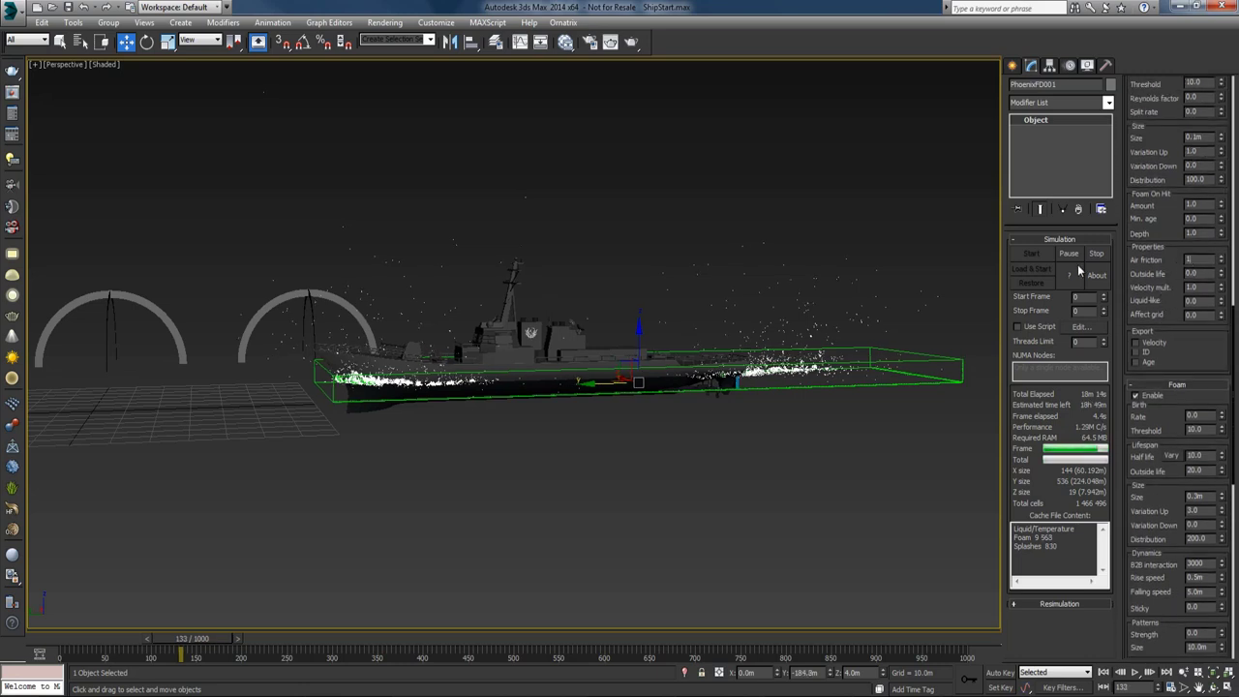
type("100")
key("Return")
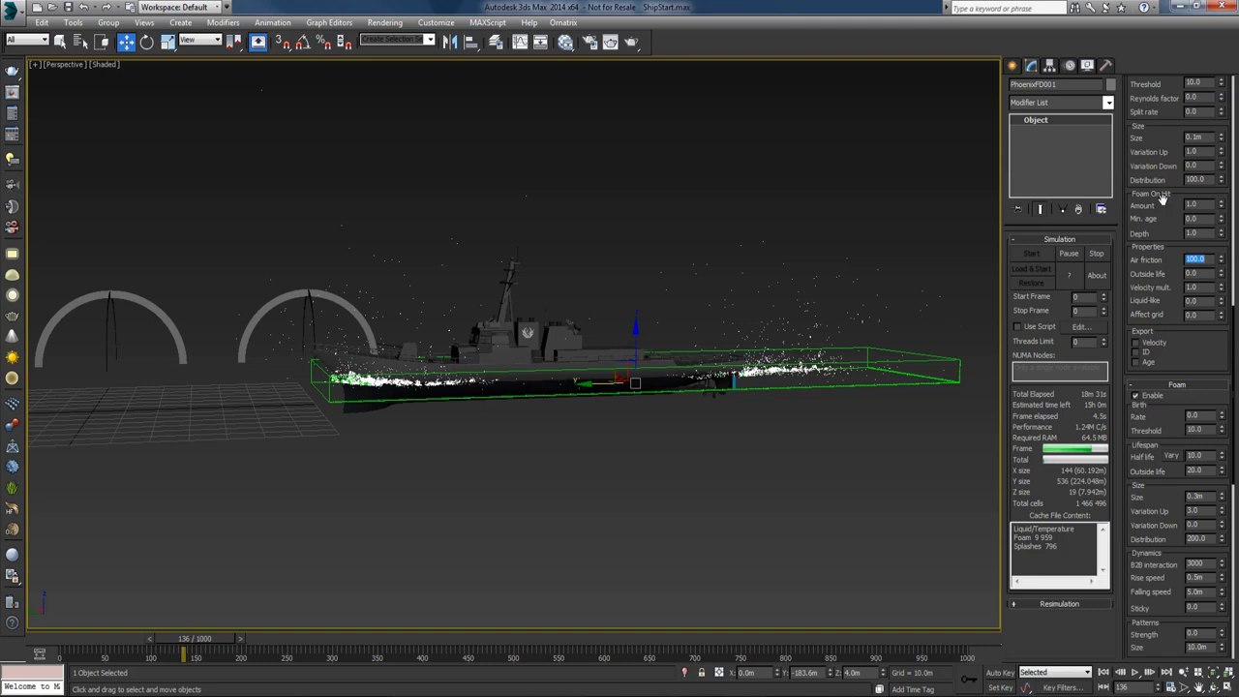
left_click_drag(1169, 260, 1163, 215)
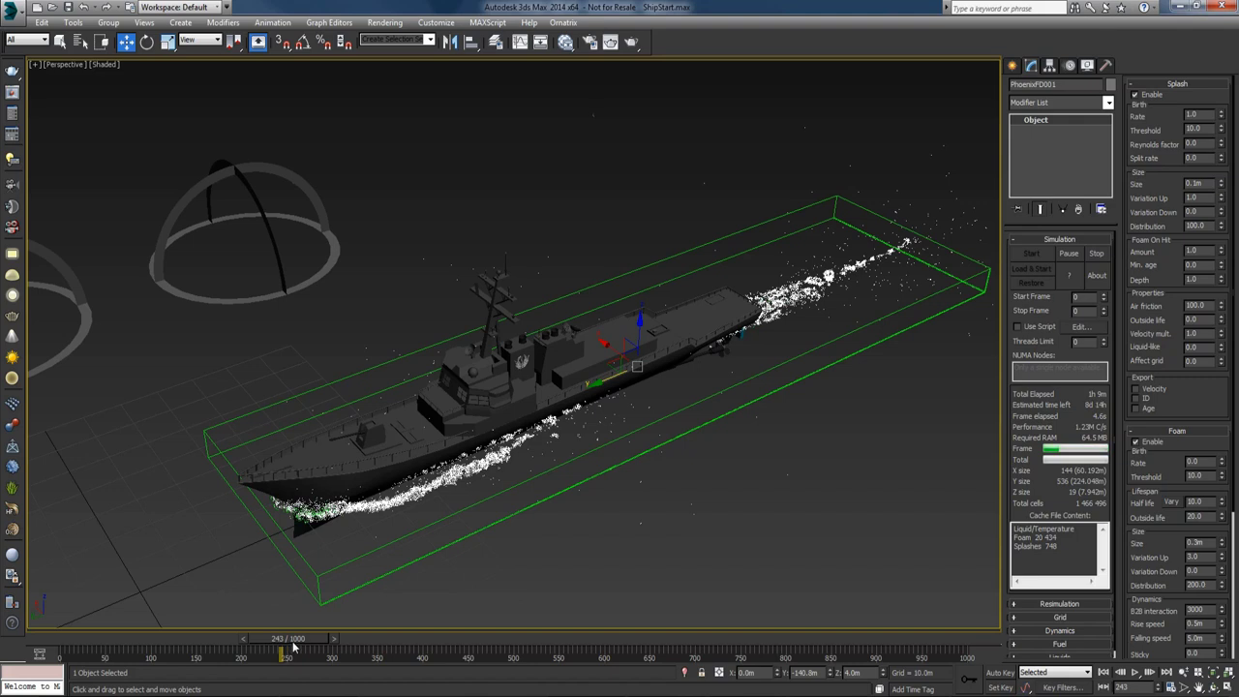
Step: Examine the foam and splash particles from above, close up behind the stern and around the bow
middle_click_drag(839, 414, 746, 479, "alt")
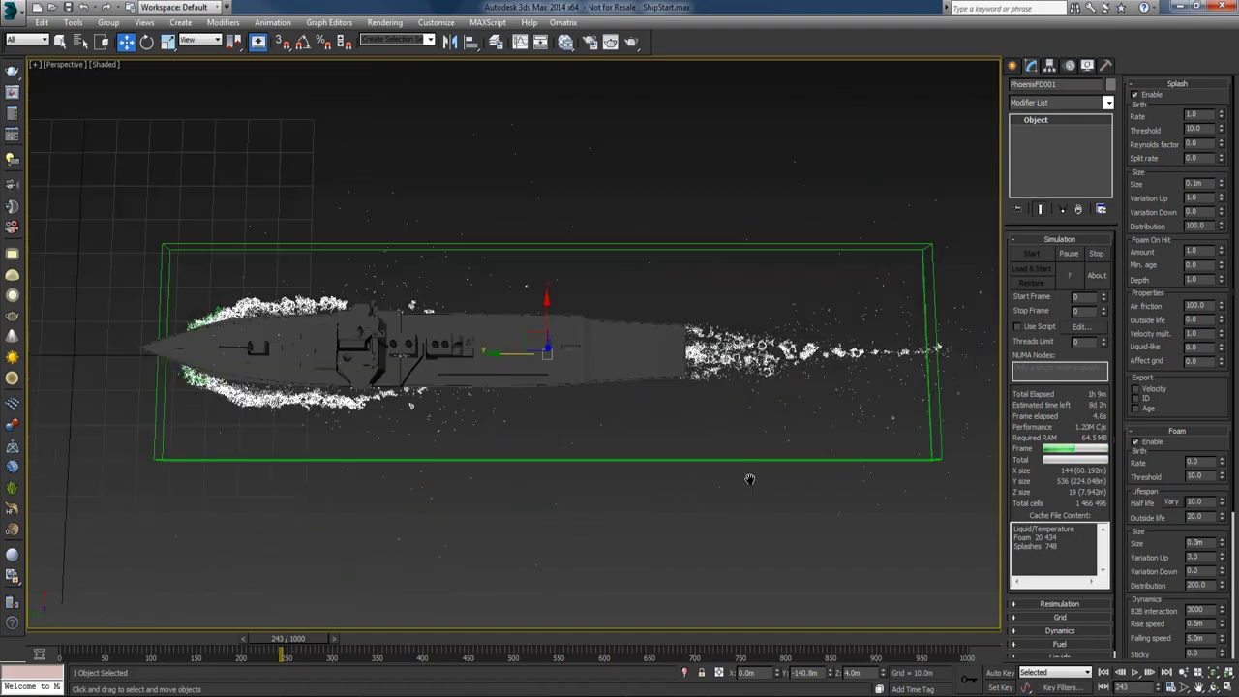
scroll(746, 478, "up", 10)
middle_click_drag(695, 403, 603, 368, "alt")
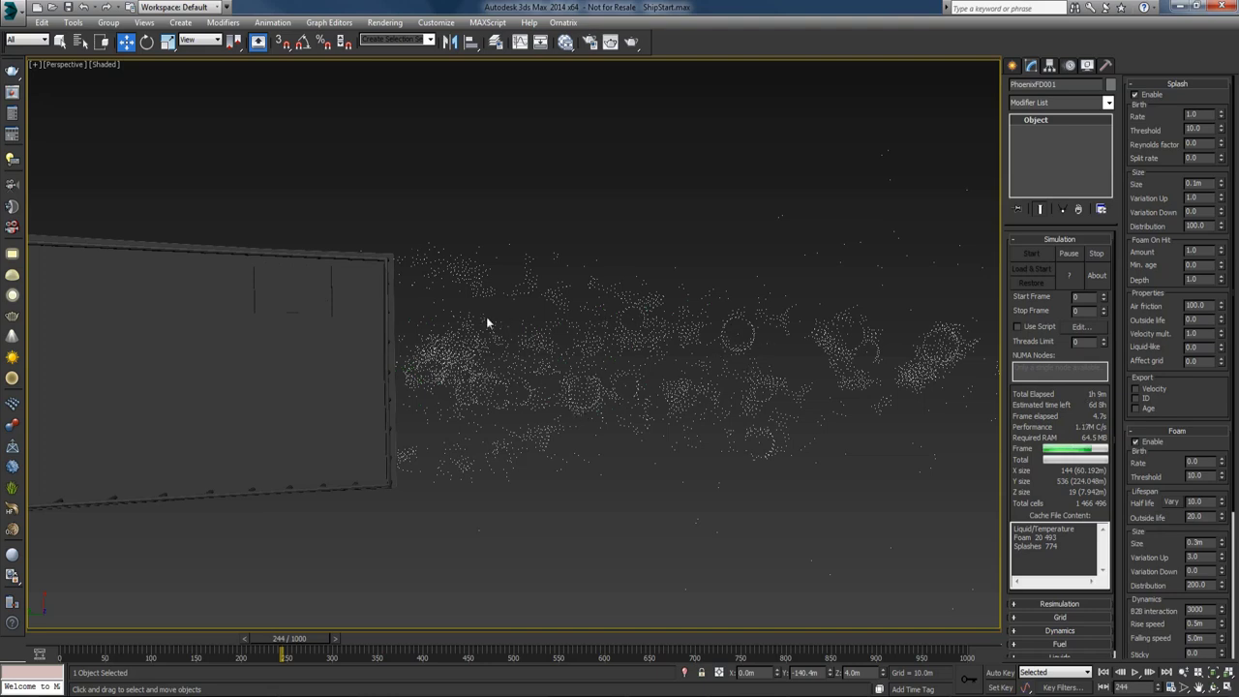
middle_click_drag(487, 323, 634, 321, "alt")
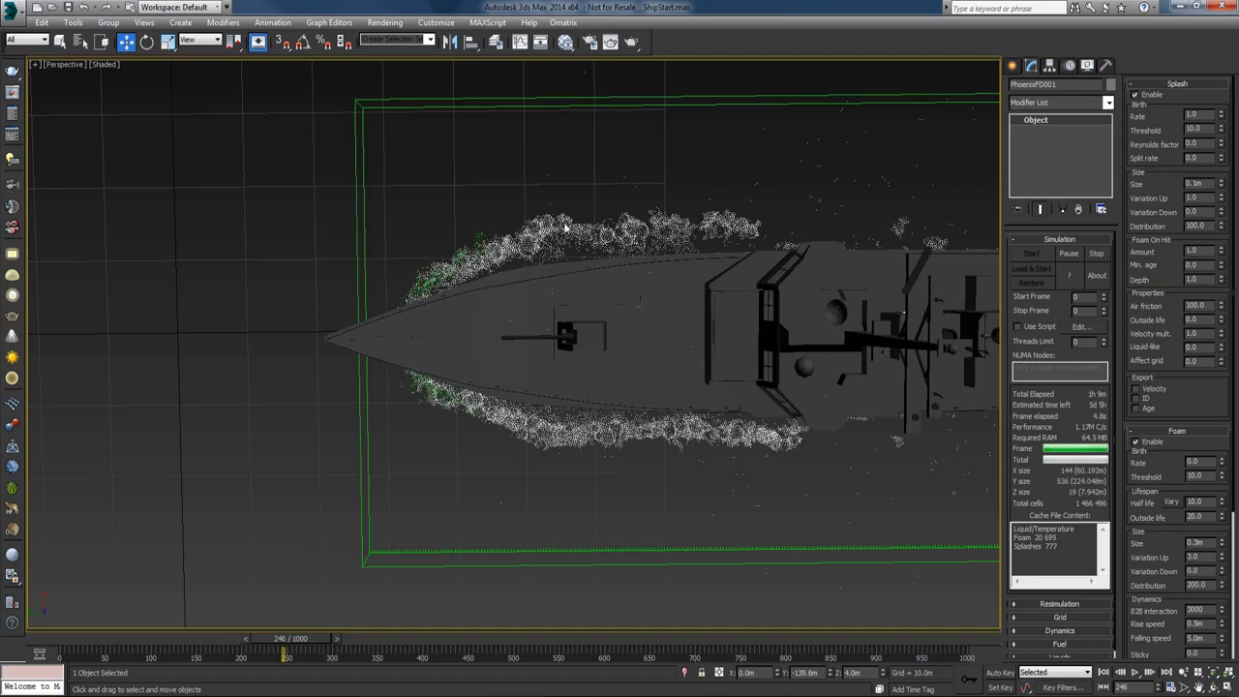
scroll(686, 277, "down", 3)
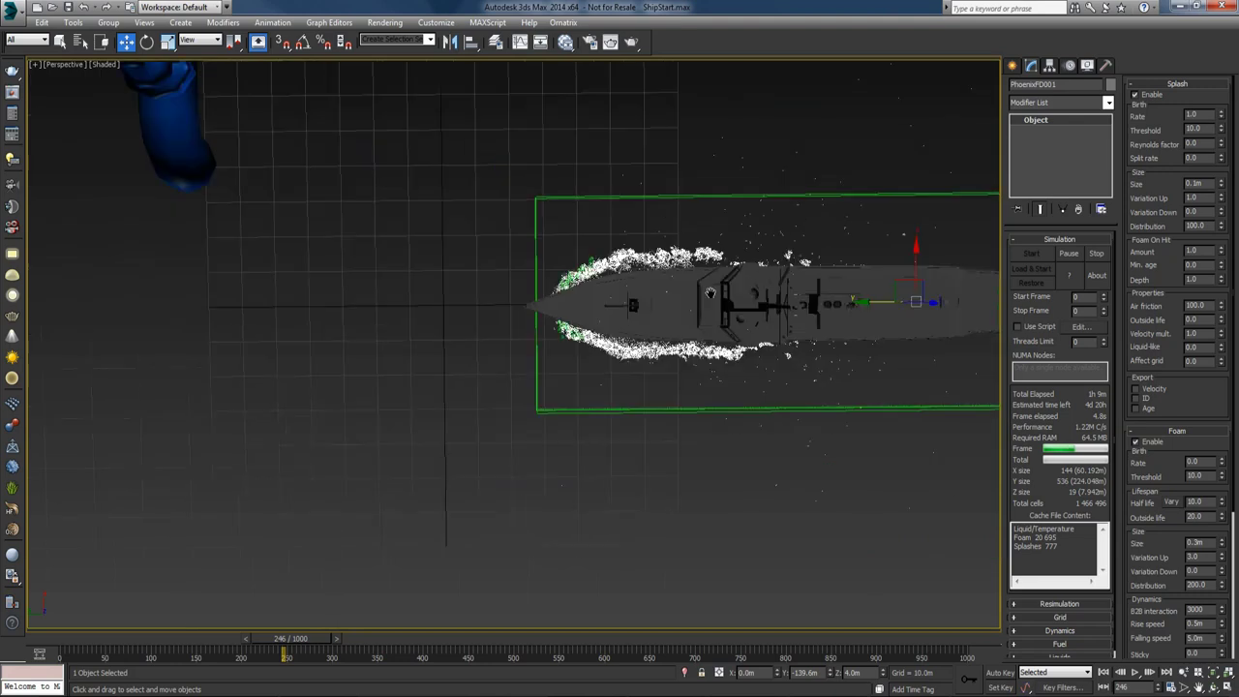
middle_click_drag(687, 277, 753, 338, "alt")
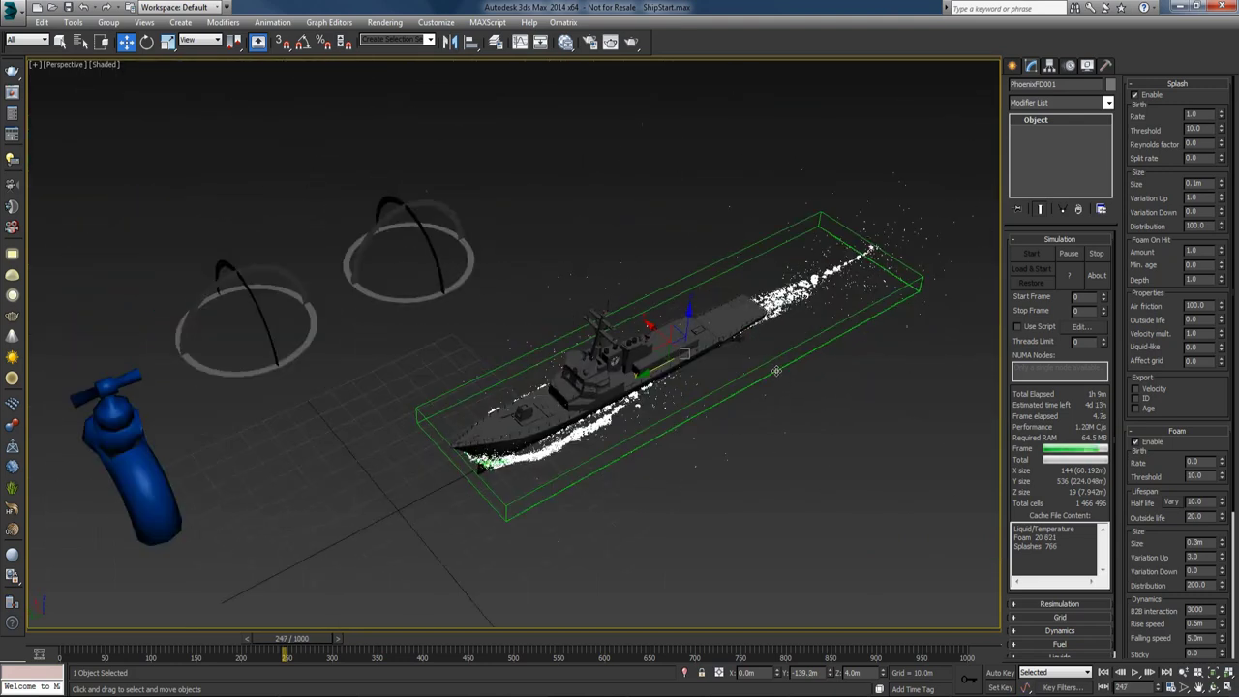
Step: Set the foam size to 0.03 m, its upward variation to 5 and its distribution to 300
left_click_drag(1164, 545, 1159, 443)
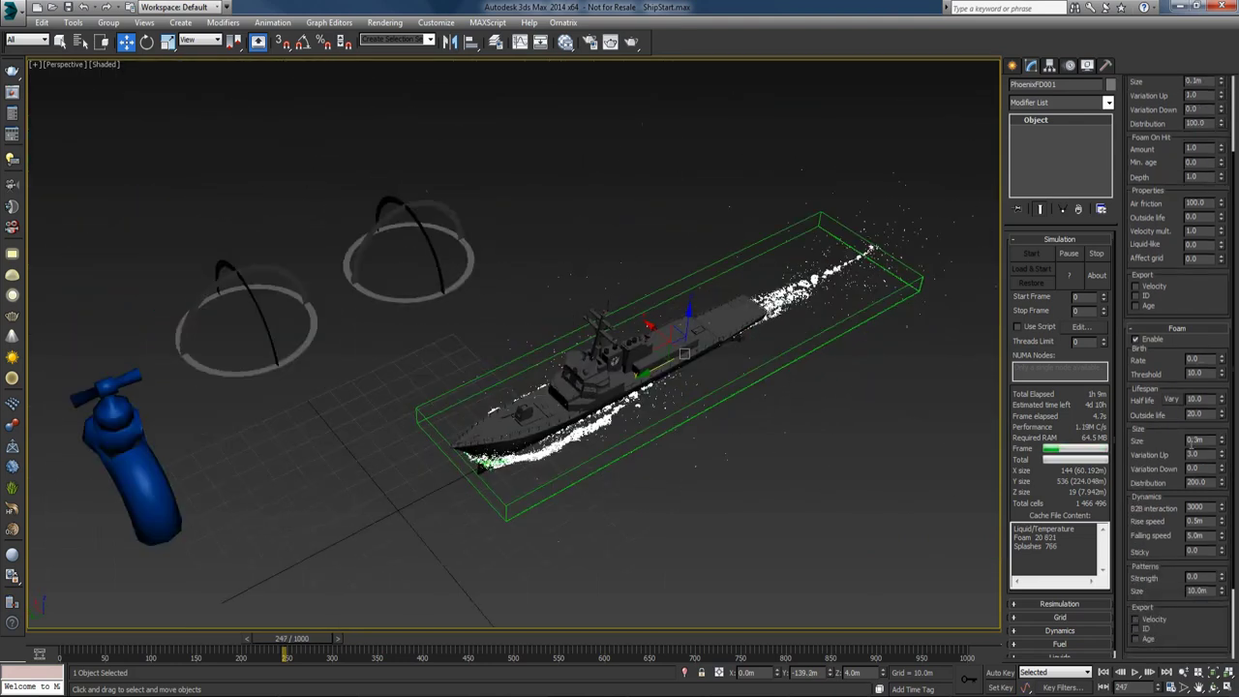
double_click(1200, 439)
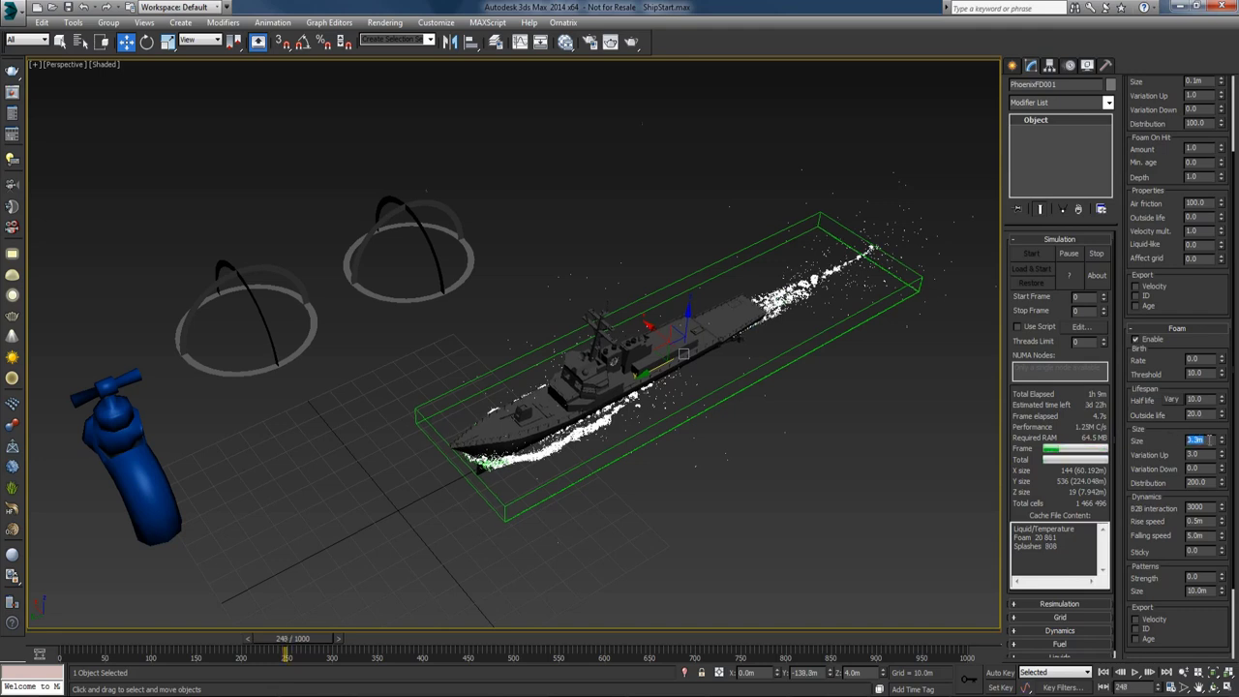
left_click(1198, 439)
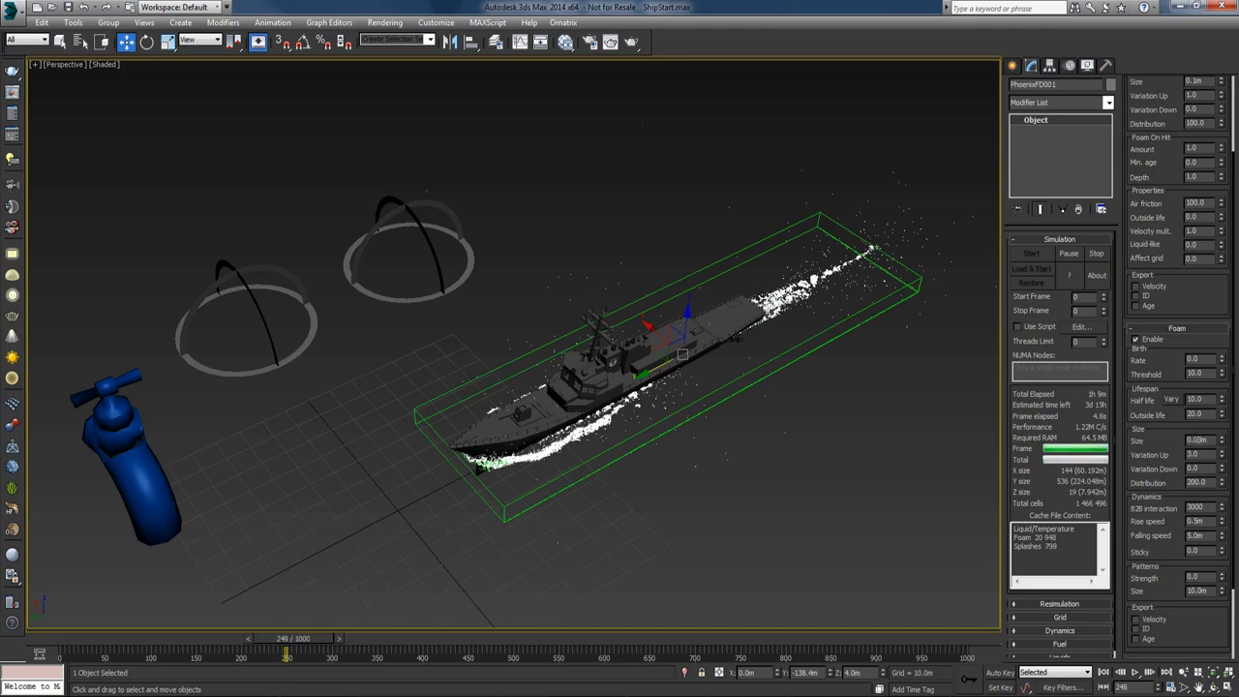
key("Return")
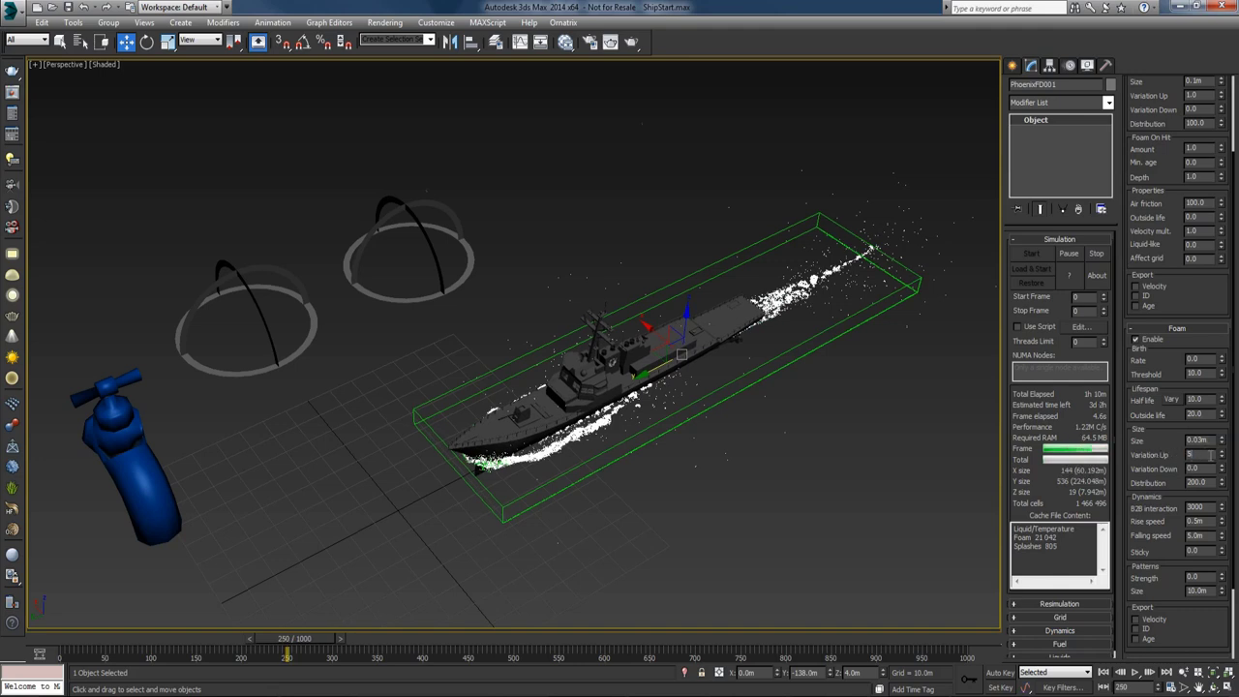
type("5")
key("Return")
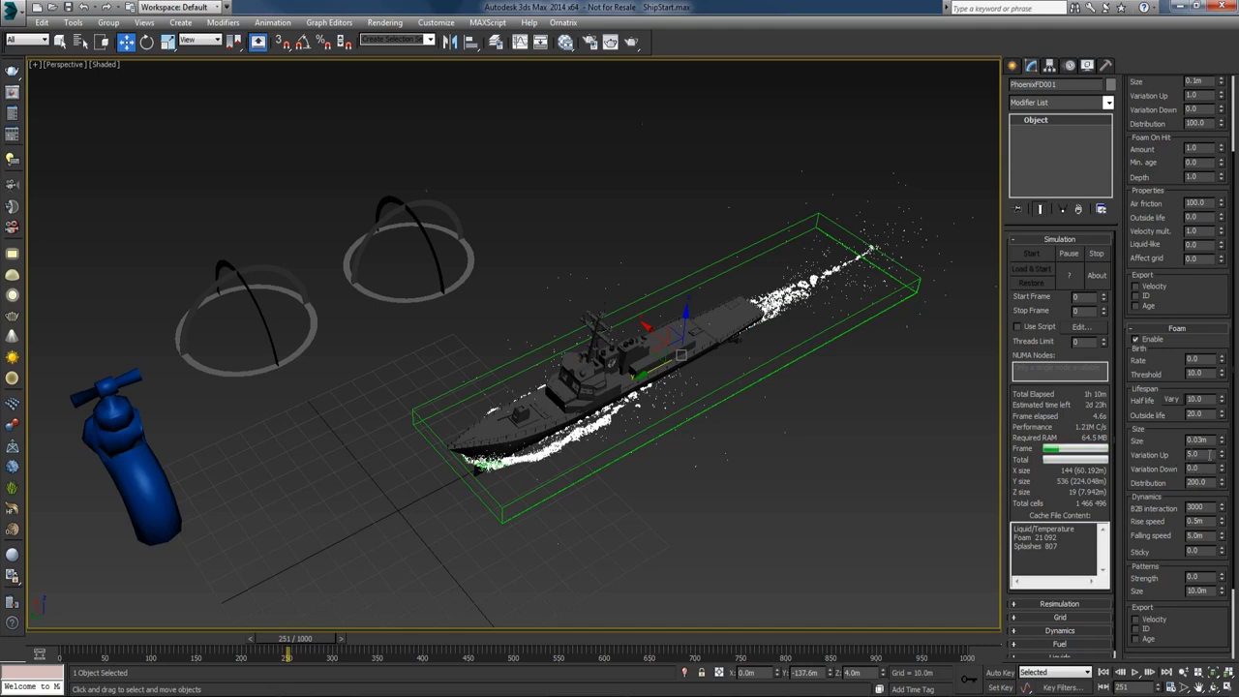
type("300")
key("Return")
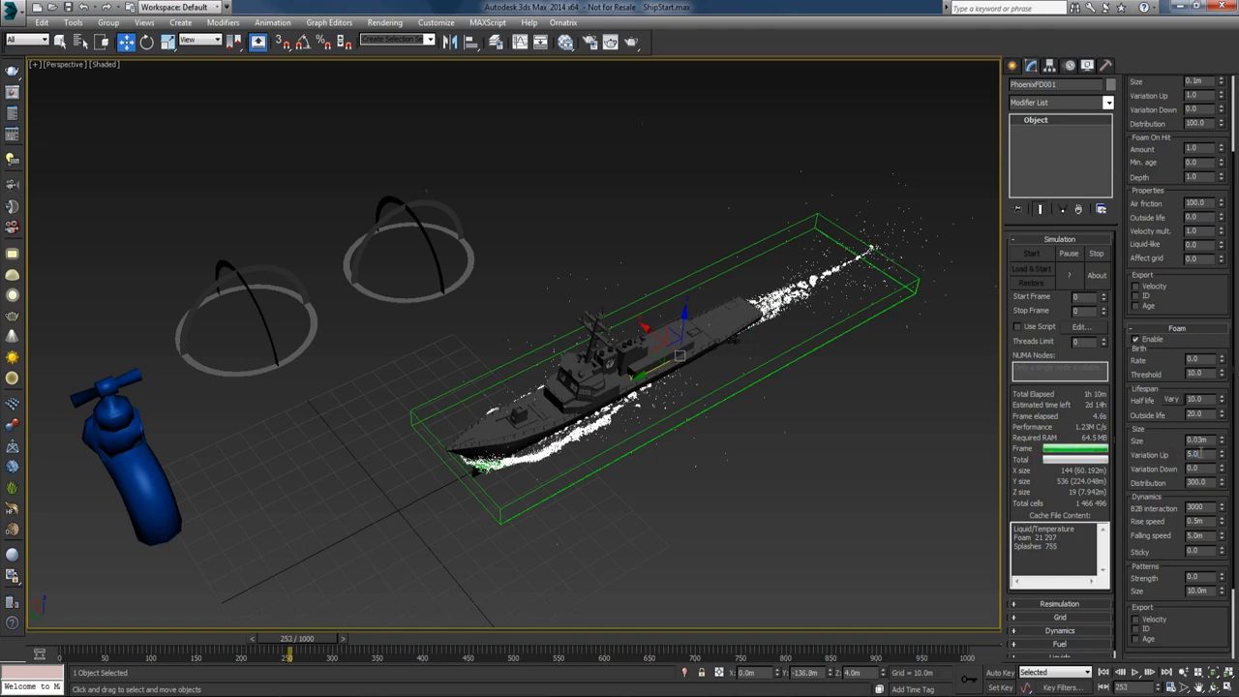
Step: Set the upward size variation of the splash particles to 3
scroll(1173, 289, "up", 5)
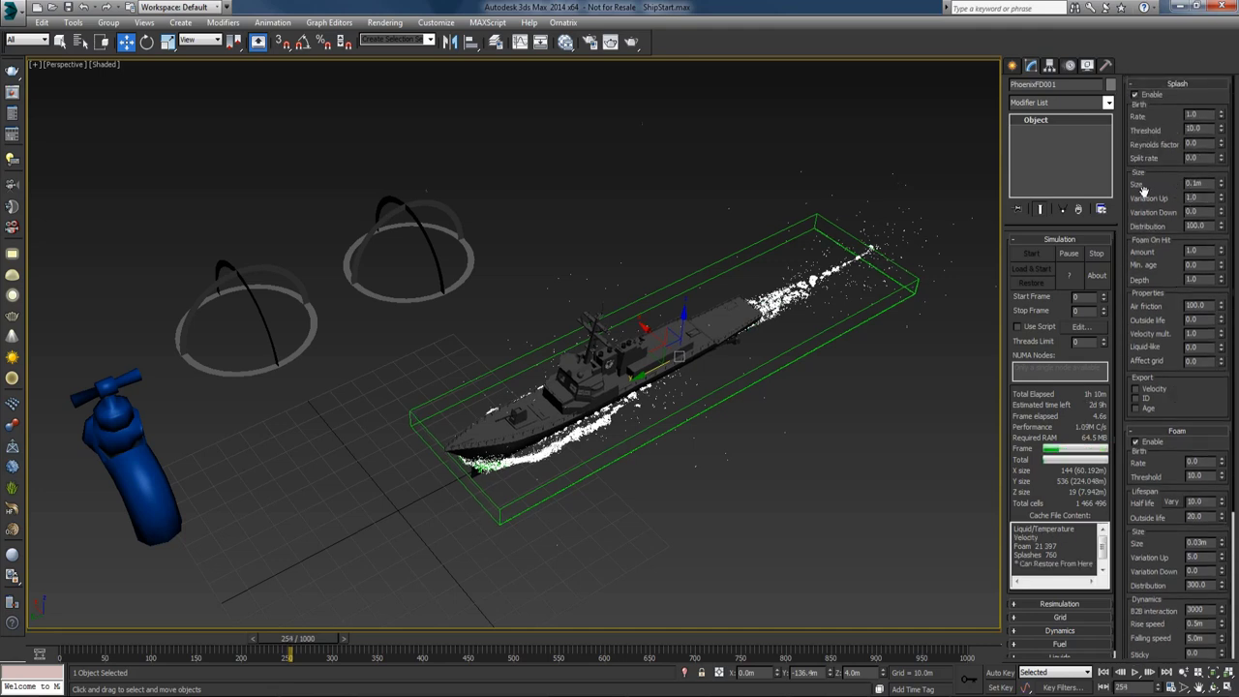
double_click(1198, 197)
type("3")
key("Return")
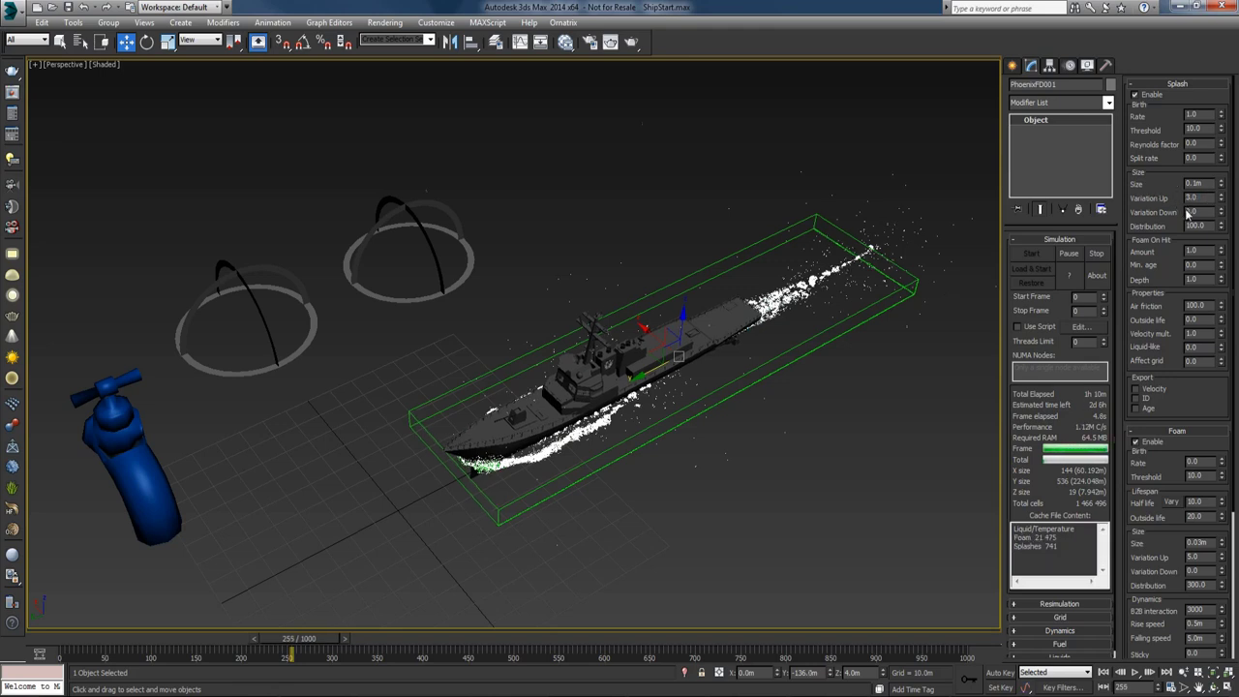
Step: Set the foam's B2B interaction to 200 and its pattern strength to 1
middle_click_drag(853, 342, 877, 335, "alt")
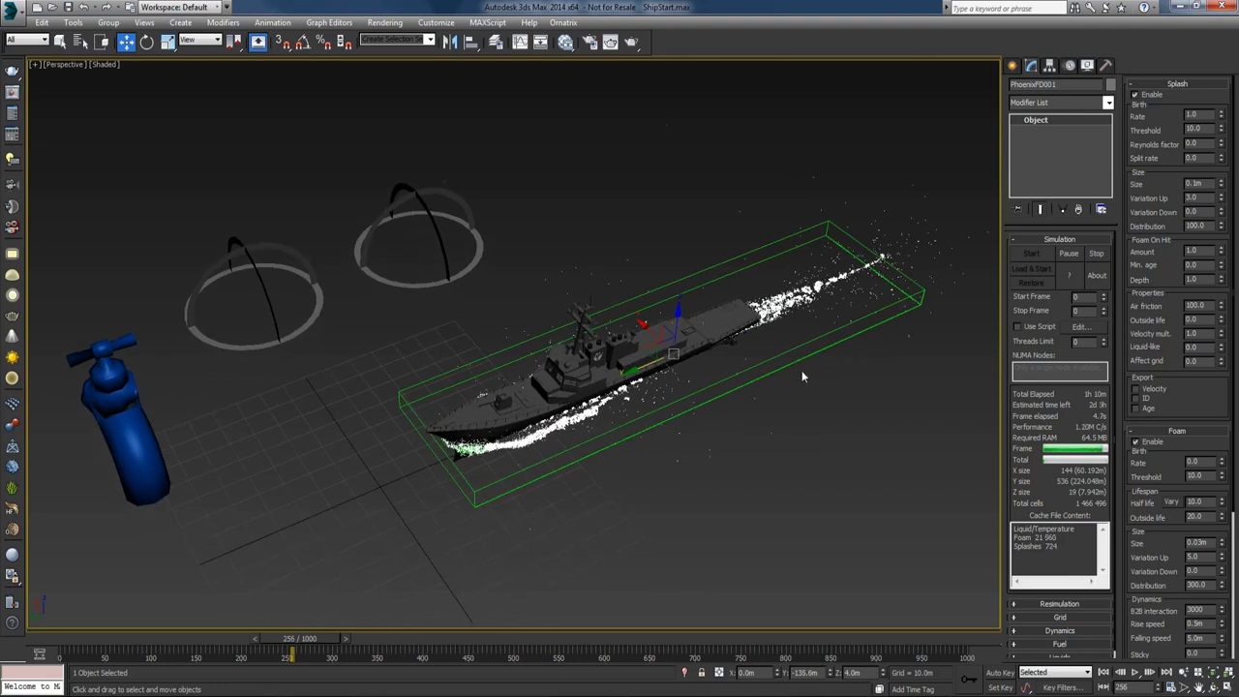
mouse_move(801, 370)
middle_mouse_down("alt")
mouse_move(800, 390)
mouse_move(812, 371)
middle_mouse_up("alt")
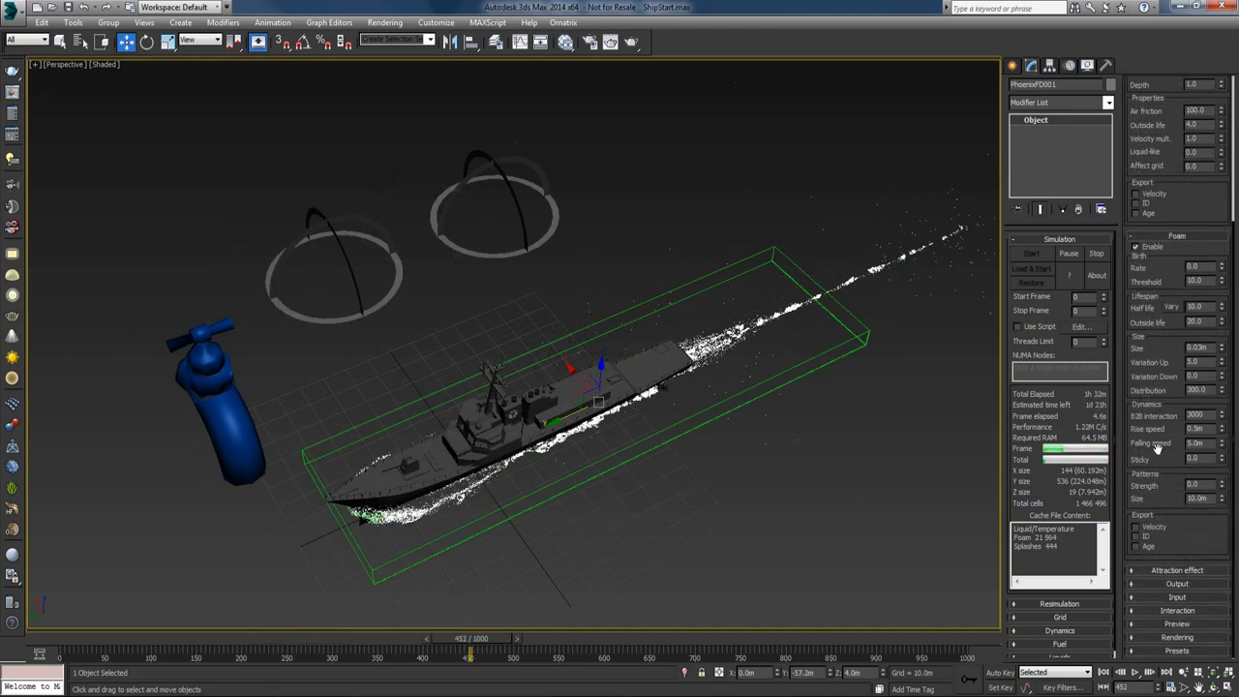
double_click(1206, 414)
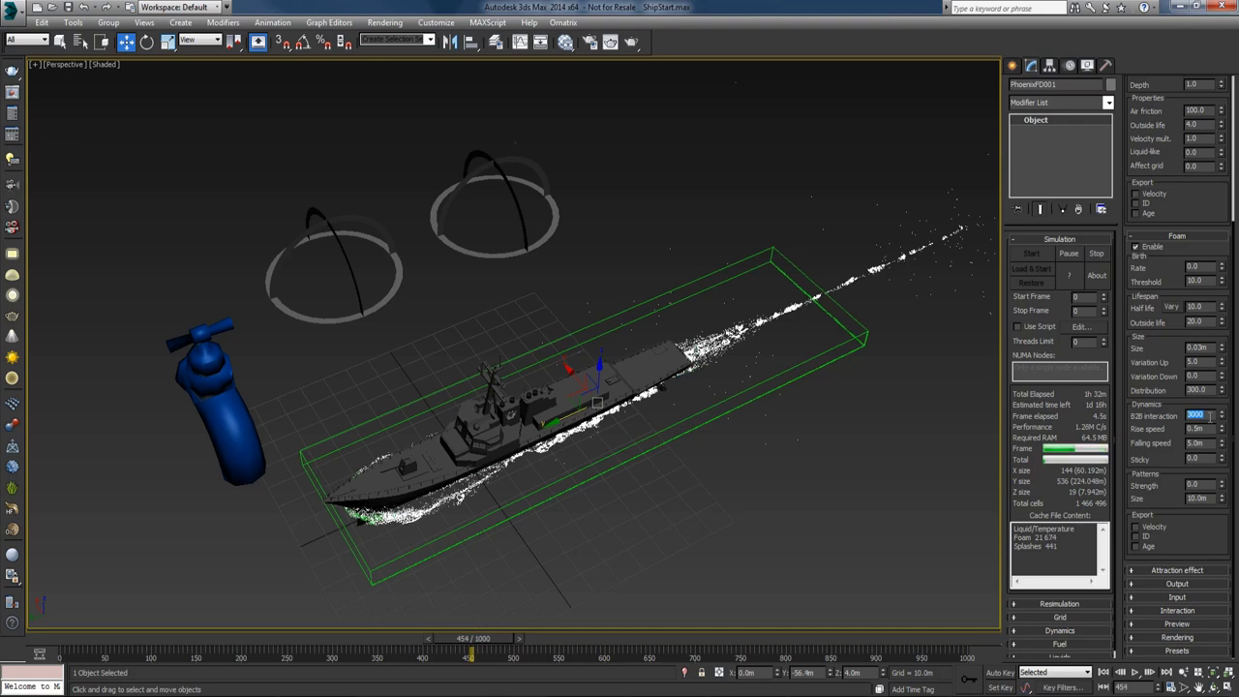
type("200")
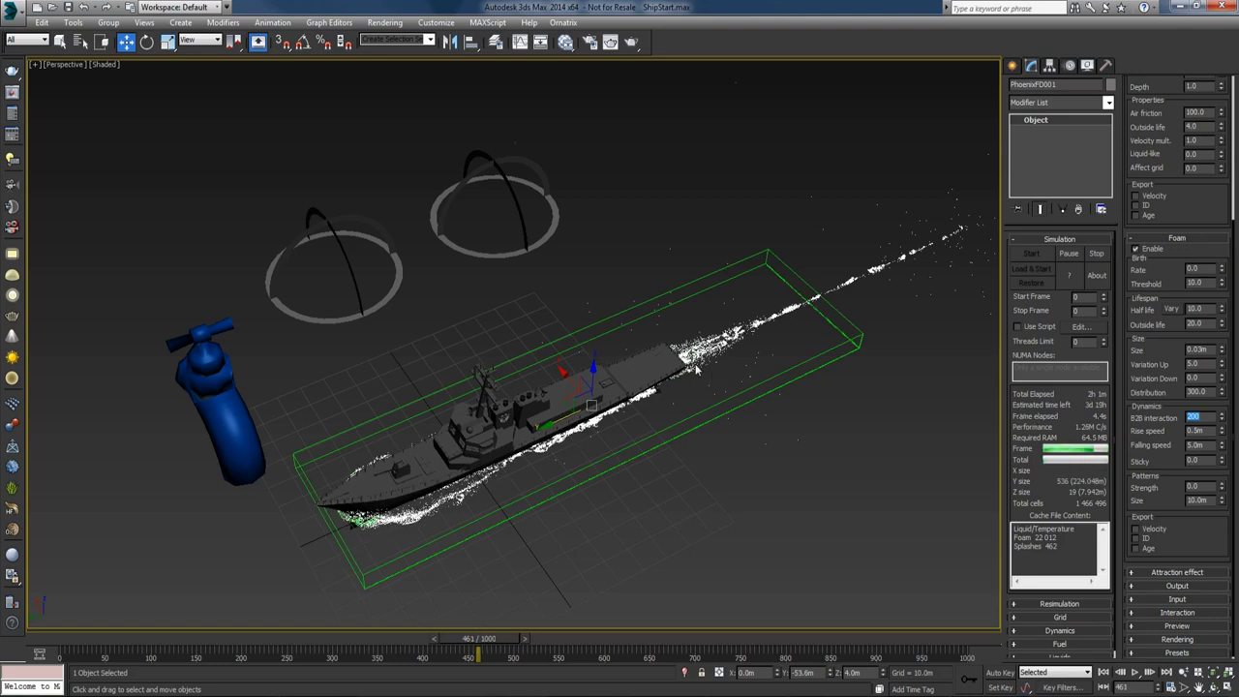
double_click(1205, 486)
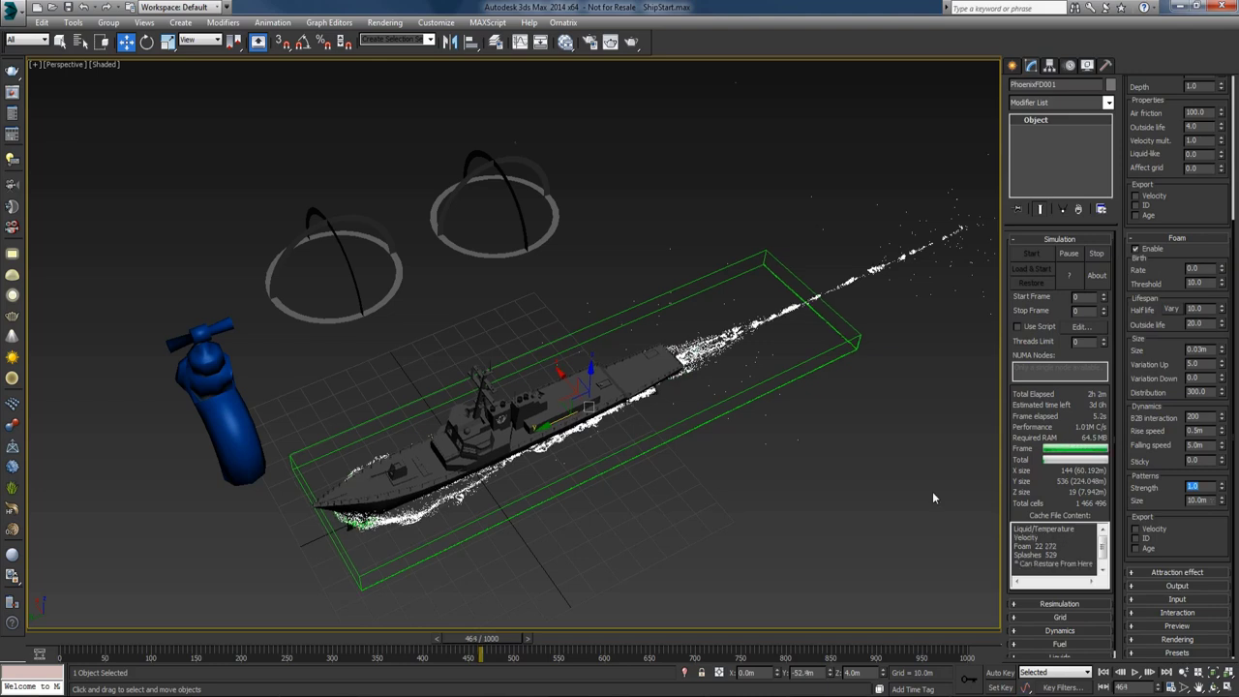
Step: Switch to Firefox and examine the foam patterns and wakes around the ships in the warship-refuel reference photo at full size
key("alt+Tab")
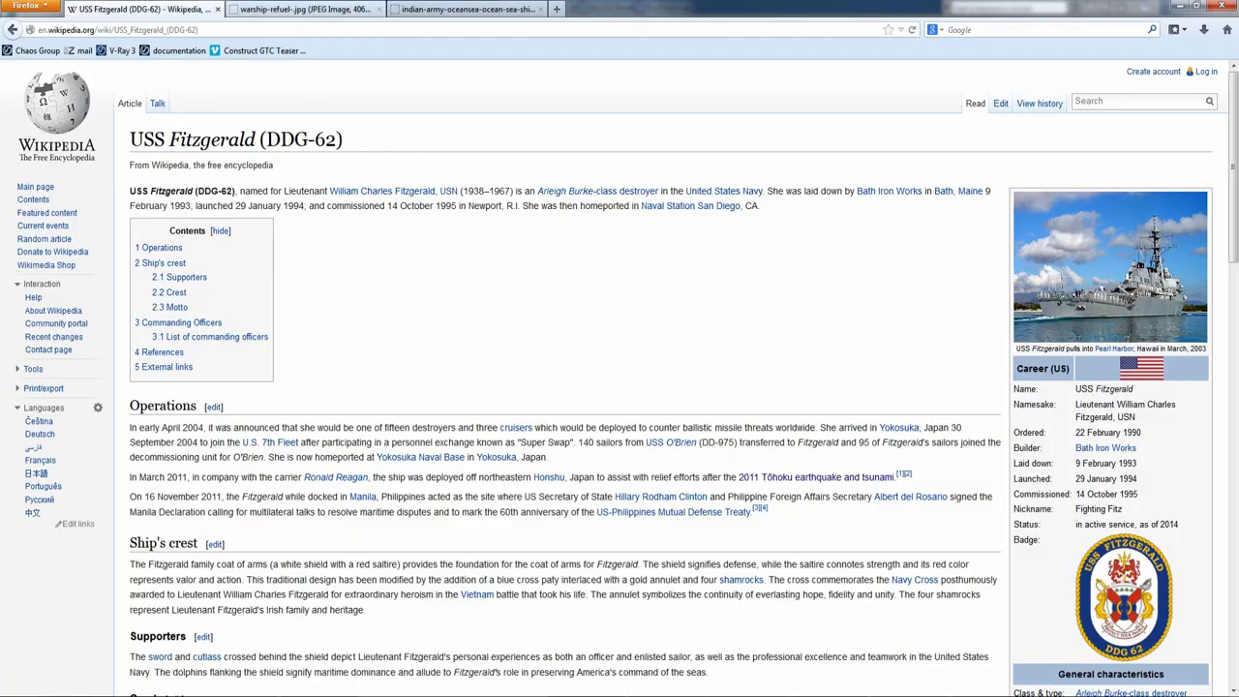
left_click(305, 9)
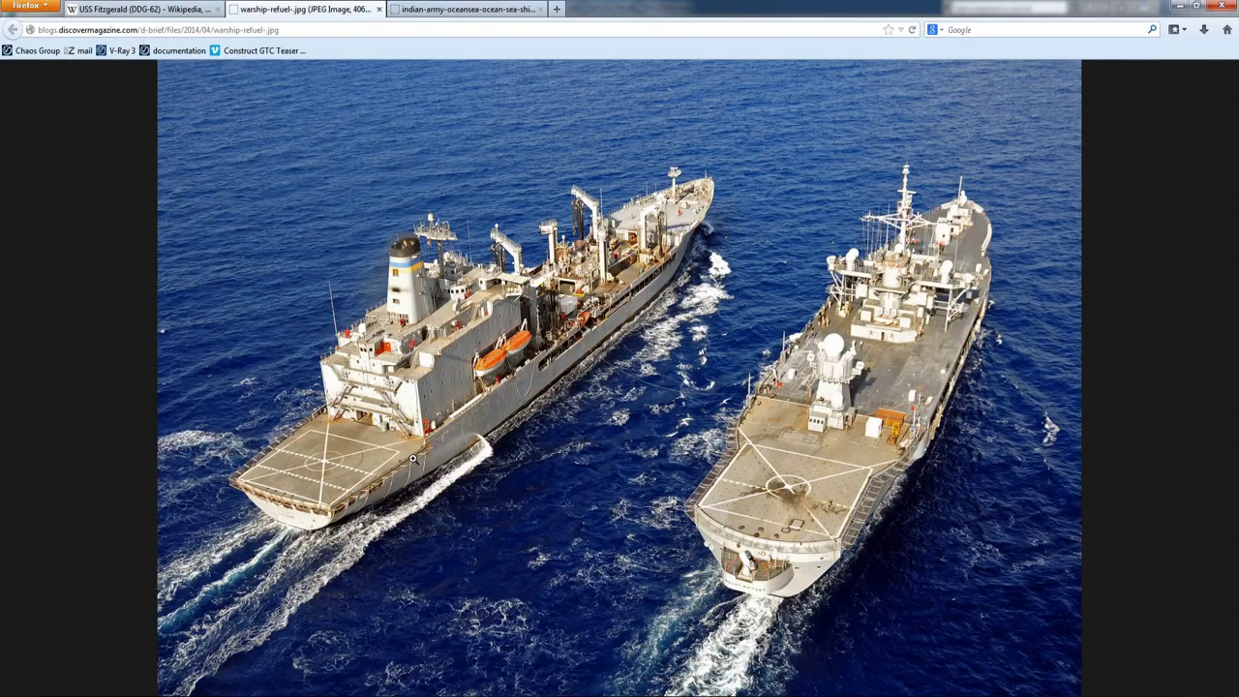
left_click(626, 348)
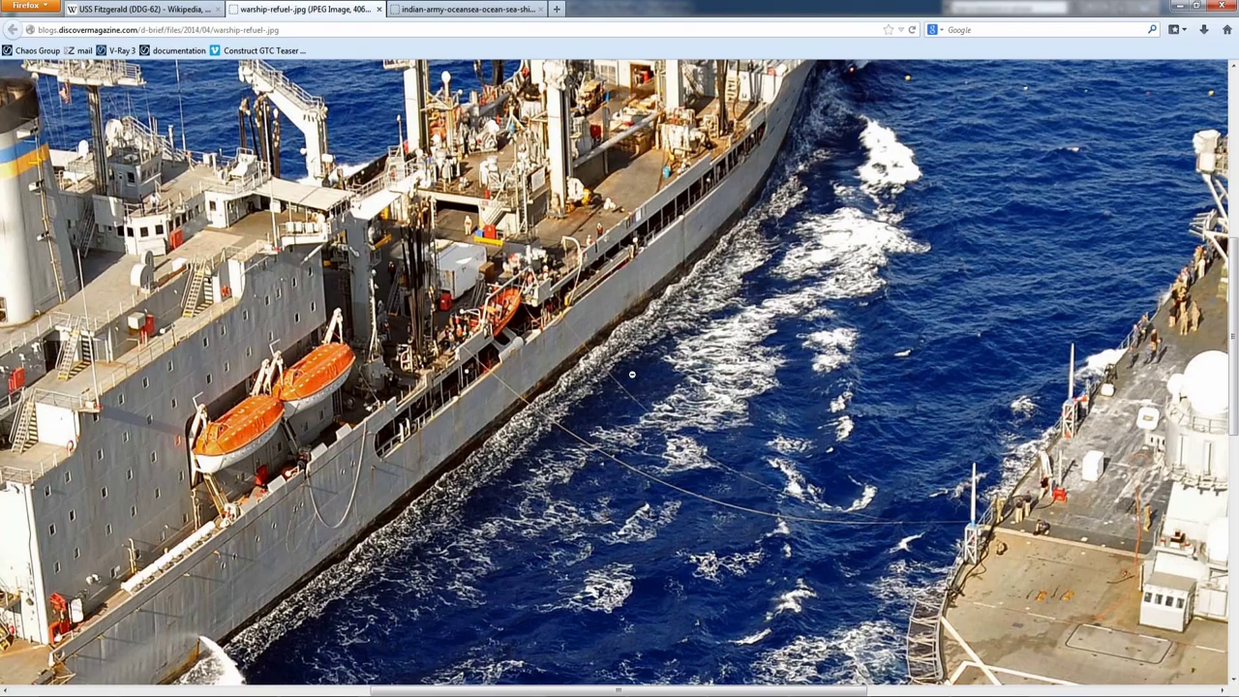
scroll(420, 492, "down", 3)
scroll(483, 429, "down", 2)
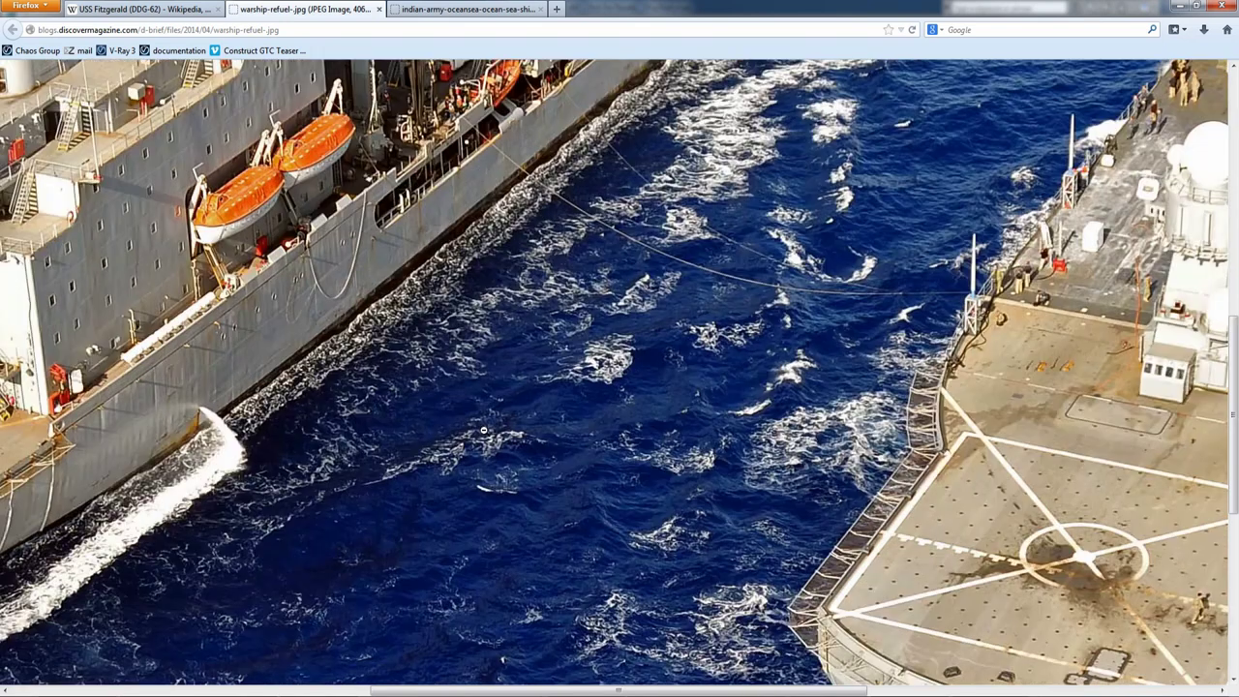
left_click(525, 451)
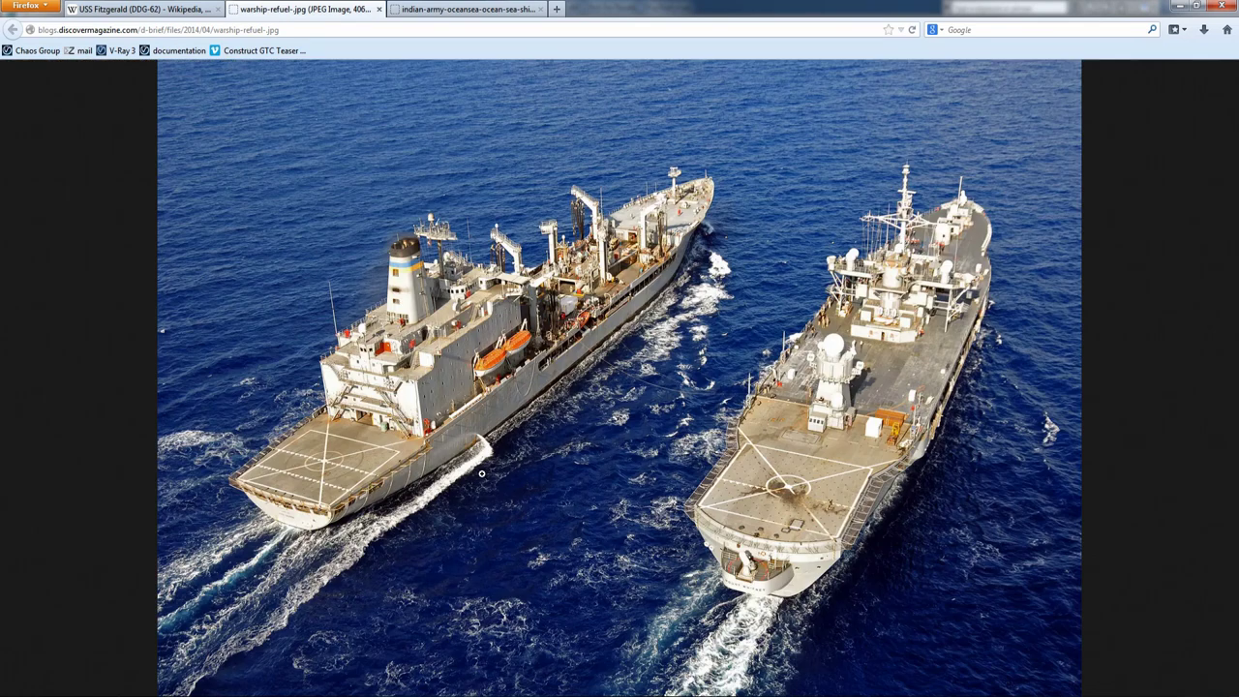
left_click(326, 576)
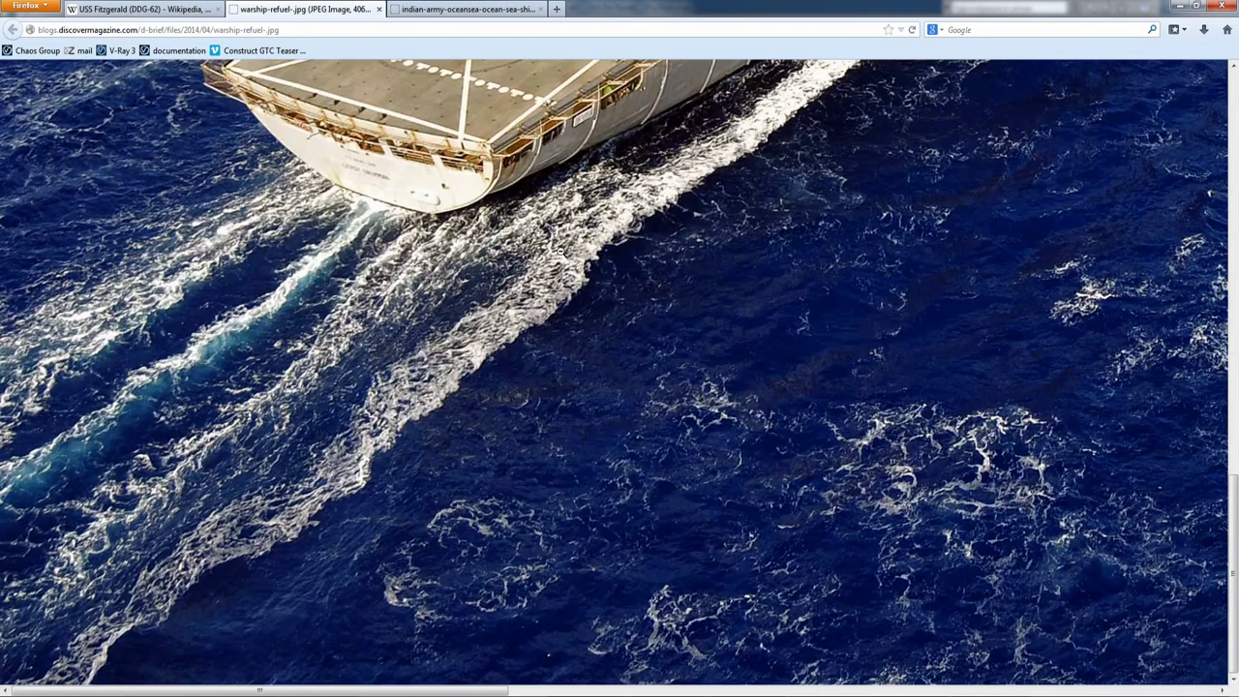
Step: View the reference photo of the supply ship beside the aircraft carrier, and return to 3ds Max
left_click(599, 182)
left_click(440, 7)
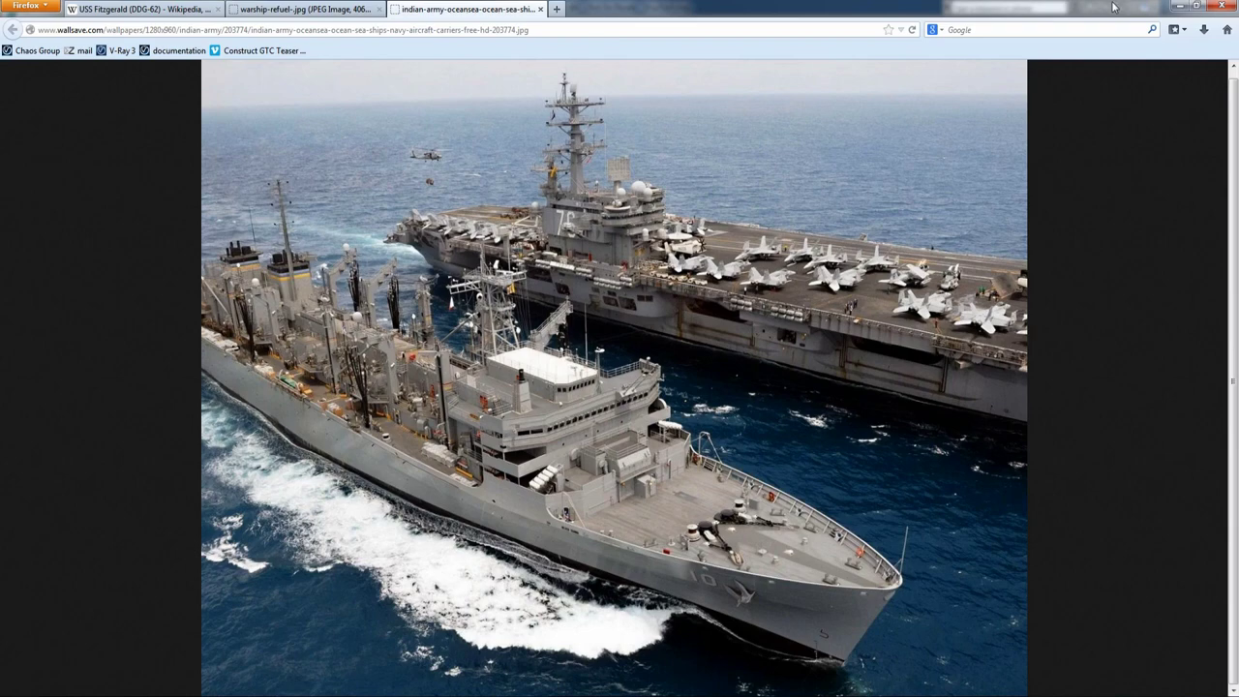
left_click(1176, 5)
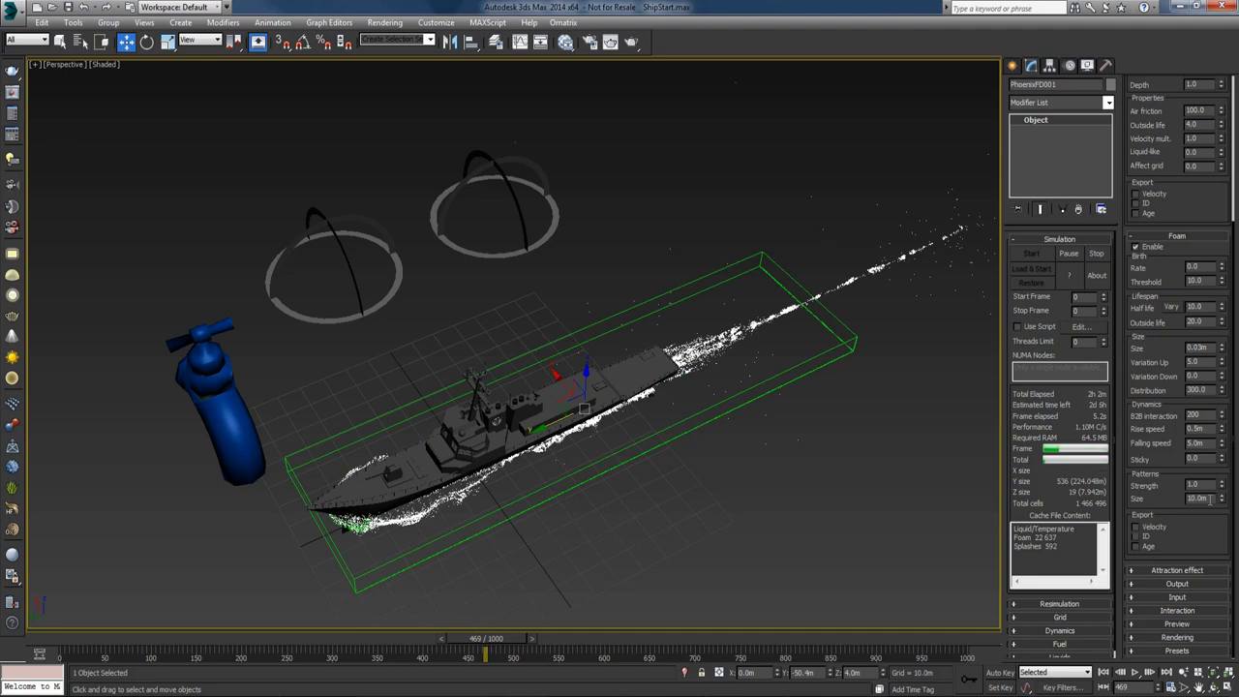
Step: Set the size of the foam patterns to 1.6 m
left_click(1209, 498)
type("1.6")
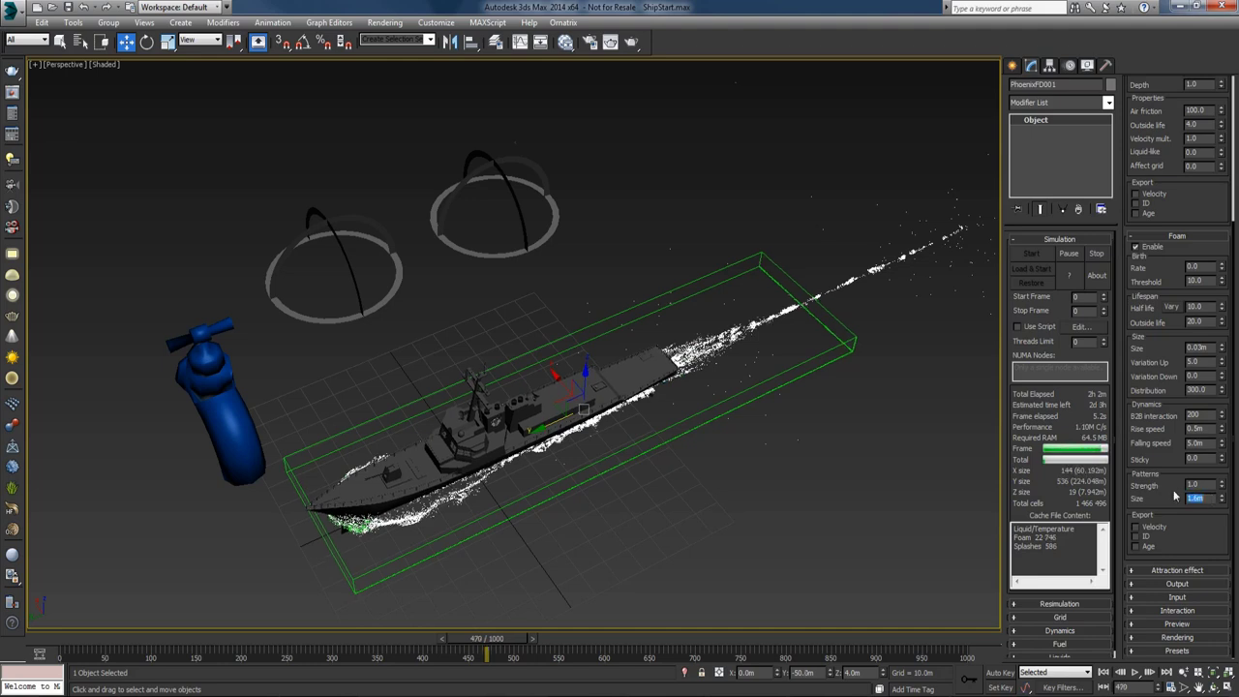
key("Return")
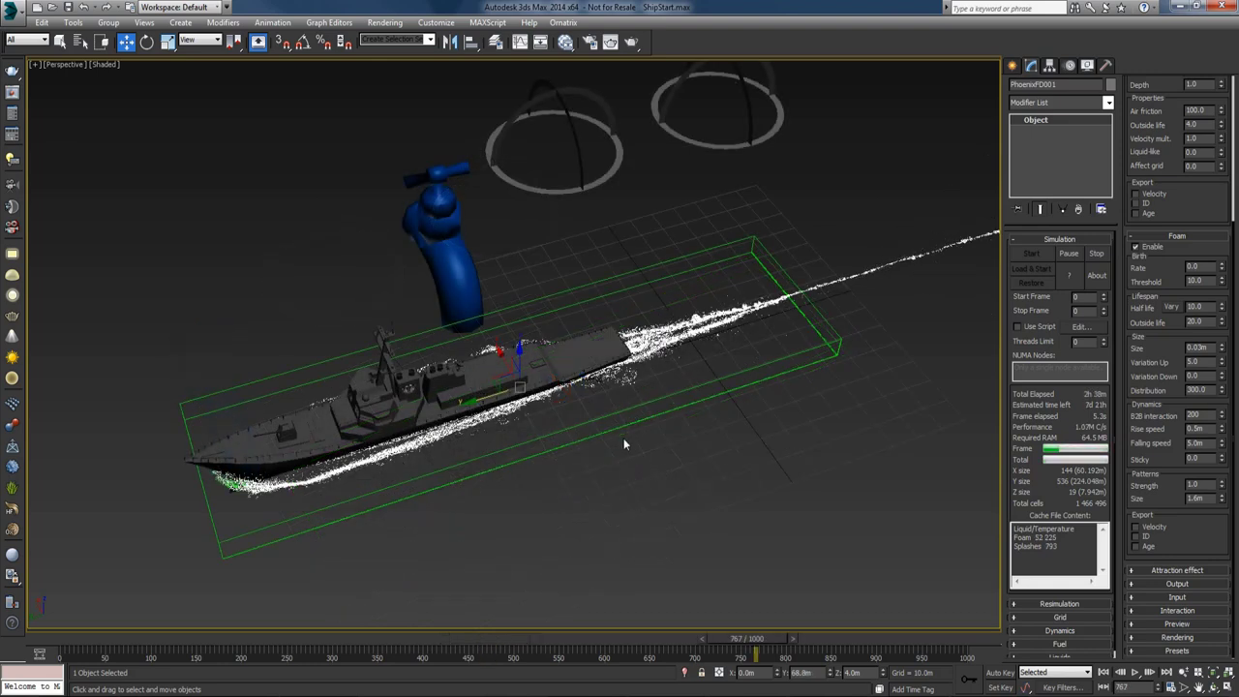
Step: Pause the running simulation and examine the foam particles along the ship's hull up close
middle_click_drag(621, 440, 630, 420, "alt")
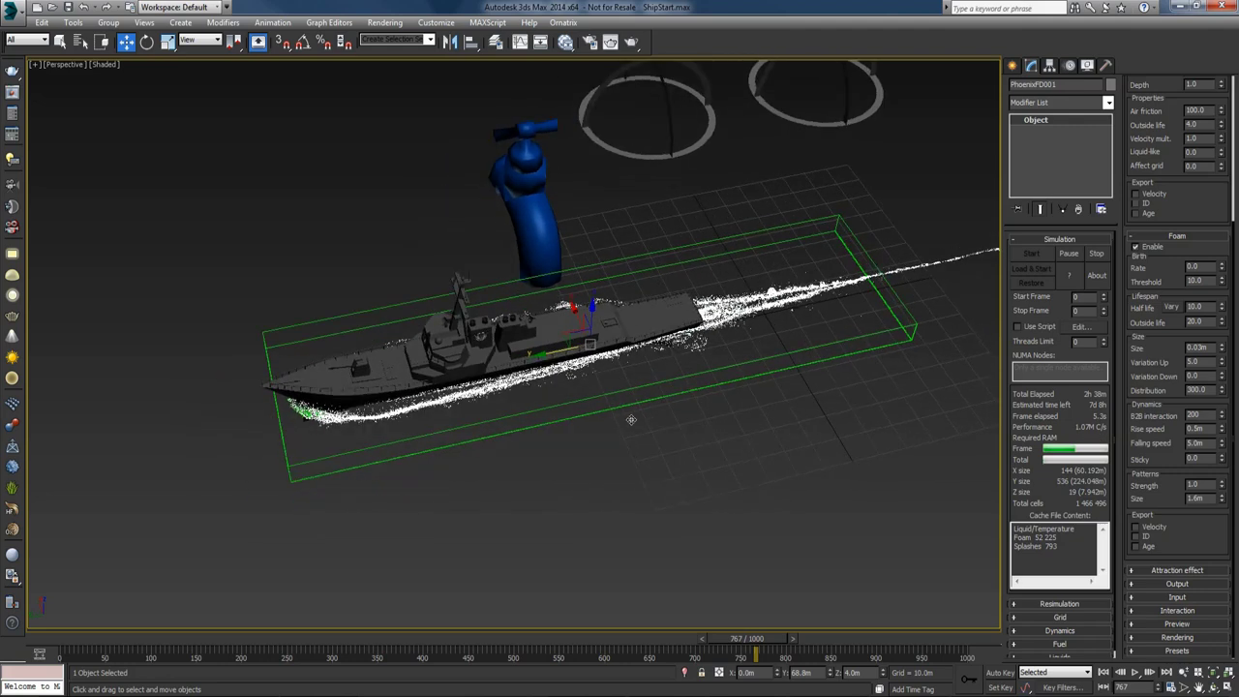
left_click(1069, 253)
middle_click_drag(805, 387, 699, 383, "alt")
scroll(698, 383, "up", 6)
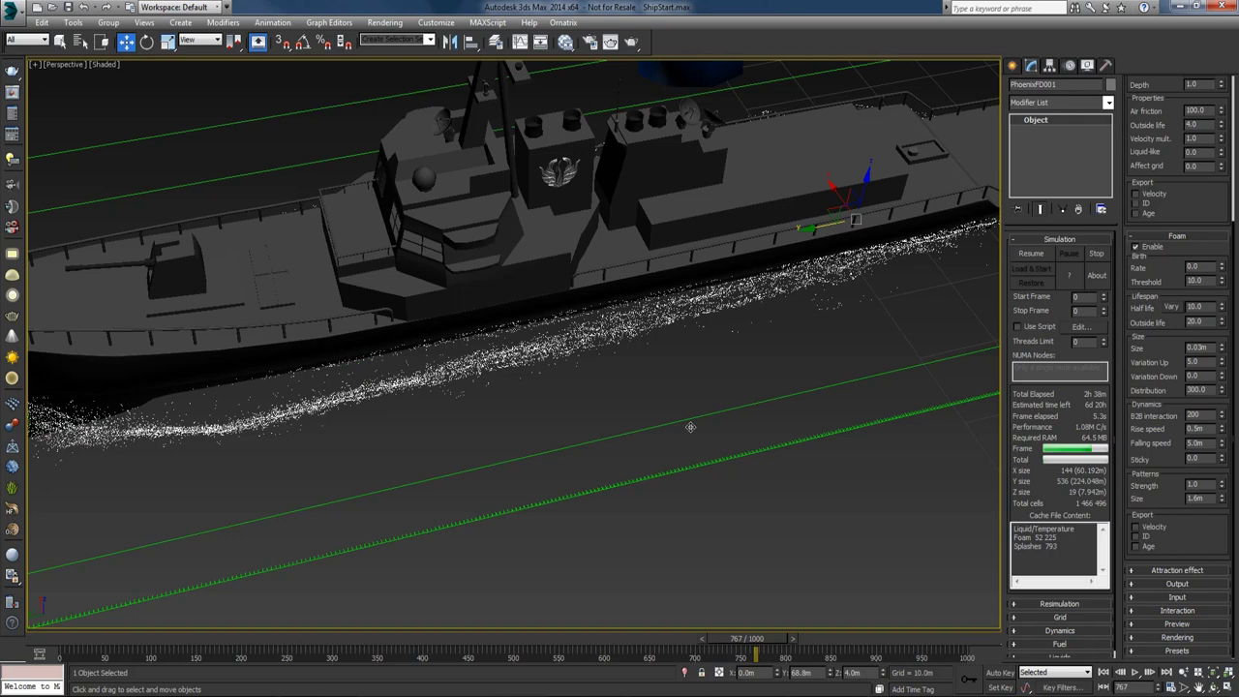
middle_click_drag(690, 427, 631, 639, "alt")
Step: Go back to frame 668 and examine the foam trail behind the ship and beyond the simulation grid
mouse_move(658, 646)
left_mouse_down()
mouse_move(620, 633)
mouse_move(763, 631)
mouse_move(665, 639)
left_mouse_up()
key("w")
key("w")
middle_click_drag(694, 470, 780, 422, "alt")
scroll(651, 498, "down", 5)
scroll(632, 446, "down", 3)
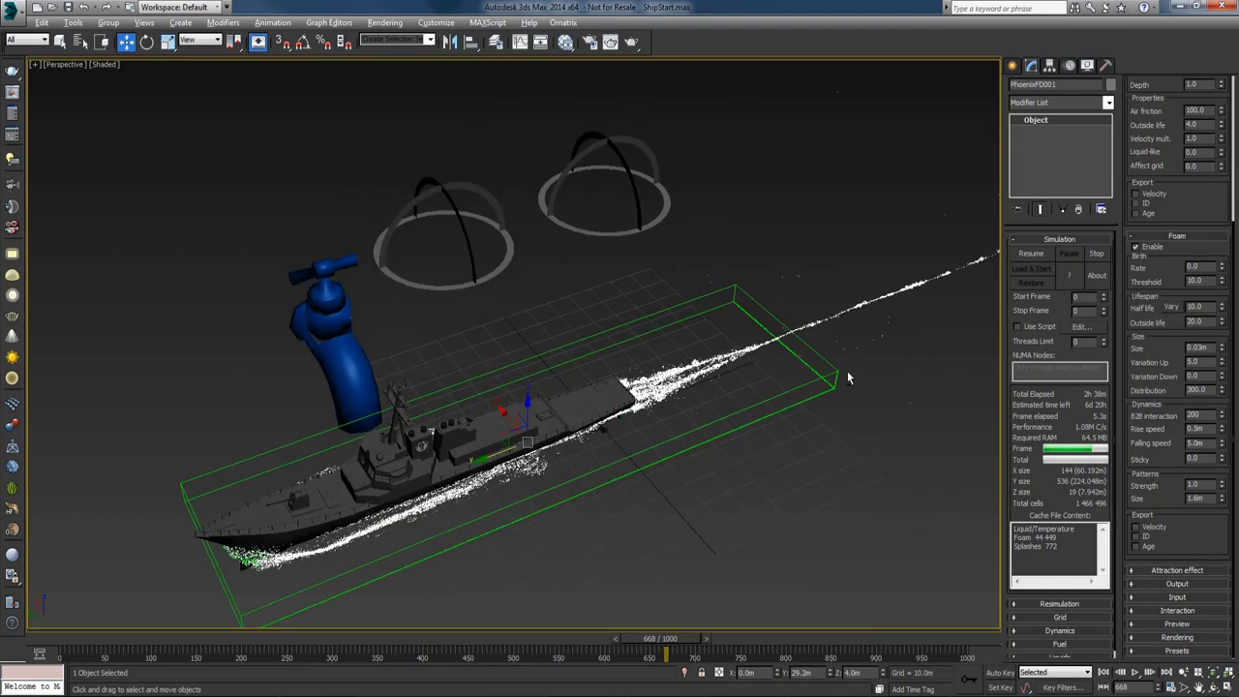
middle_click_drag(848, 377, 830, 362, "alt")
scroll(747, 371, "down", 2)
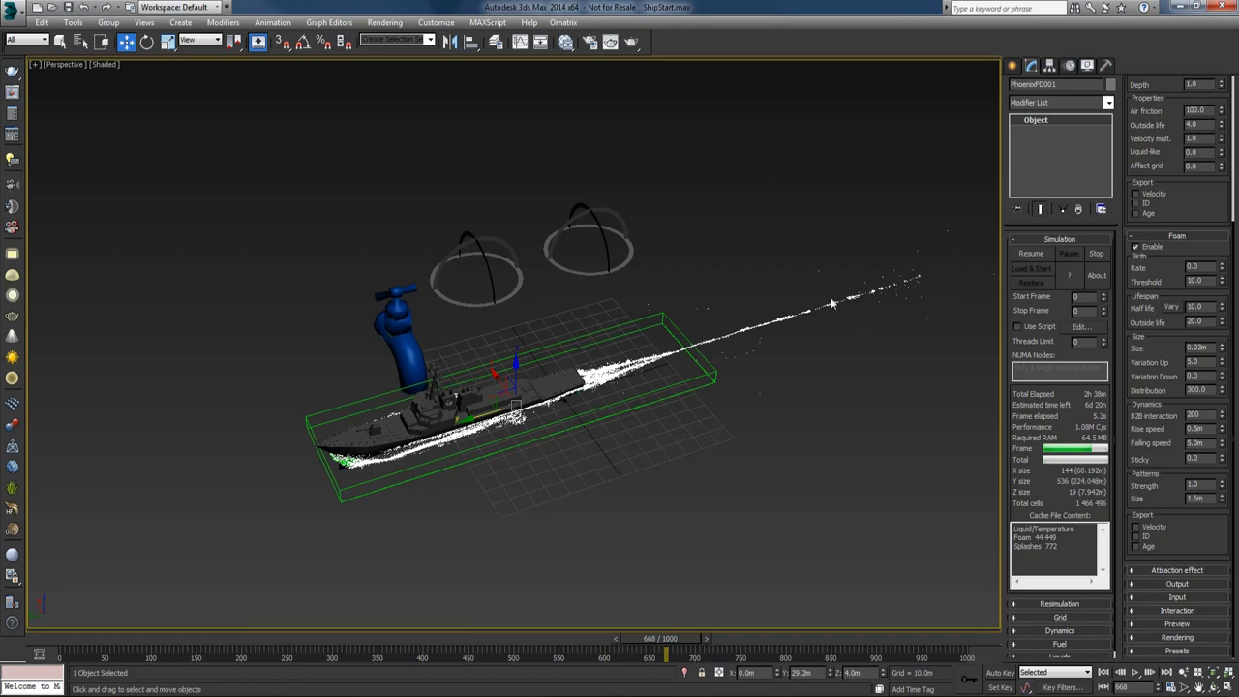
middle_click_drag(832, 304, 813, 323, "alt")
scroll(786, 353, "up", 3)
Step: Set the foam's half life to 0.5 and restore the simulation from frame 764
left_click(1194, 307)
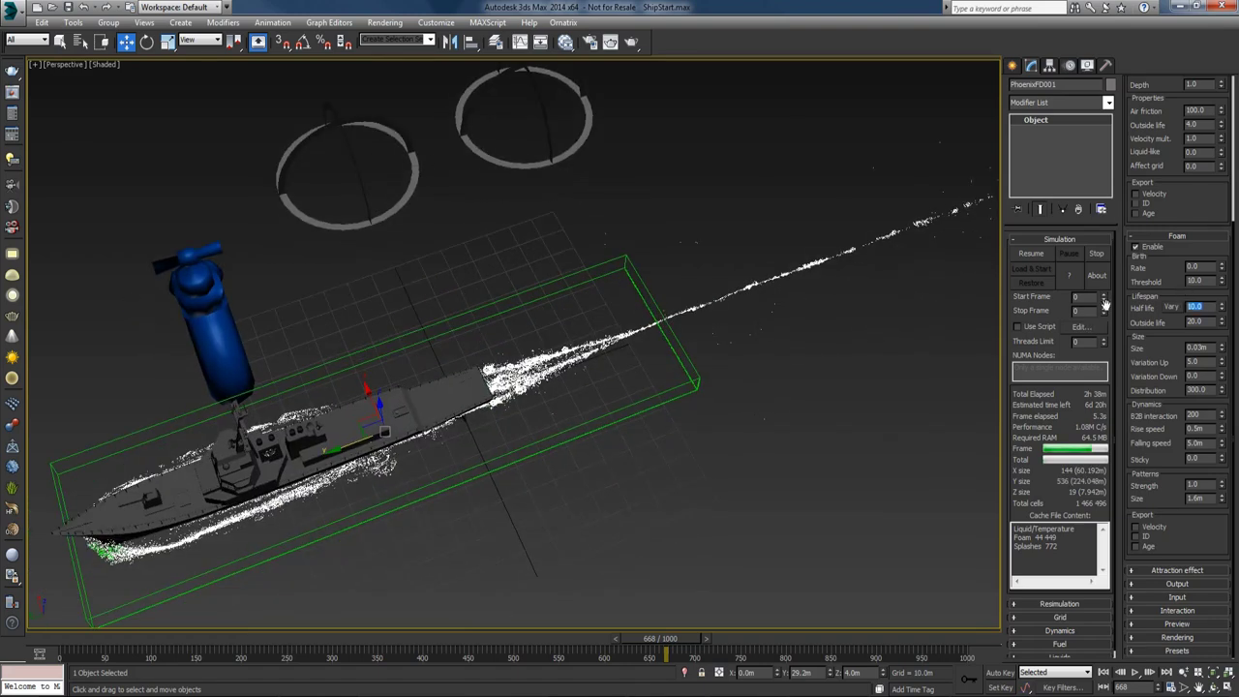
type("0.5")
left_click_drag(668, 642, 755, 653)
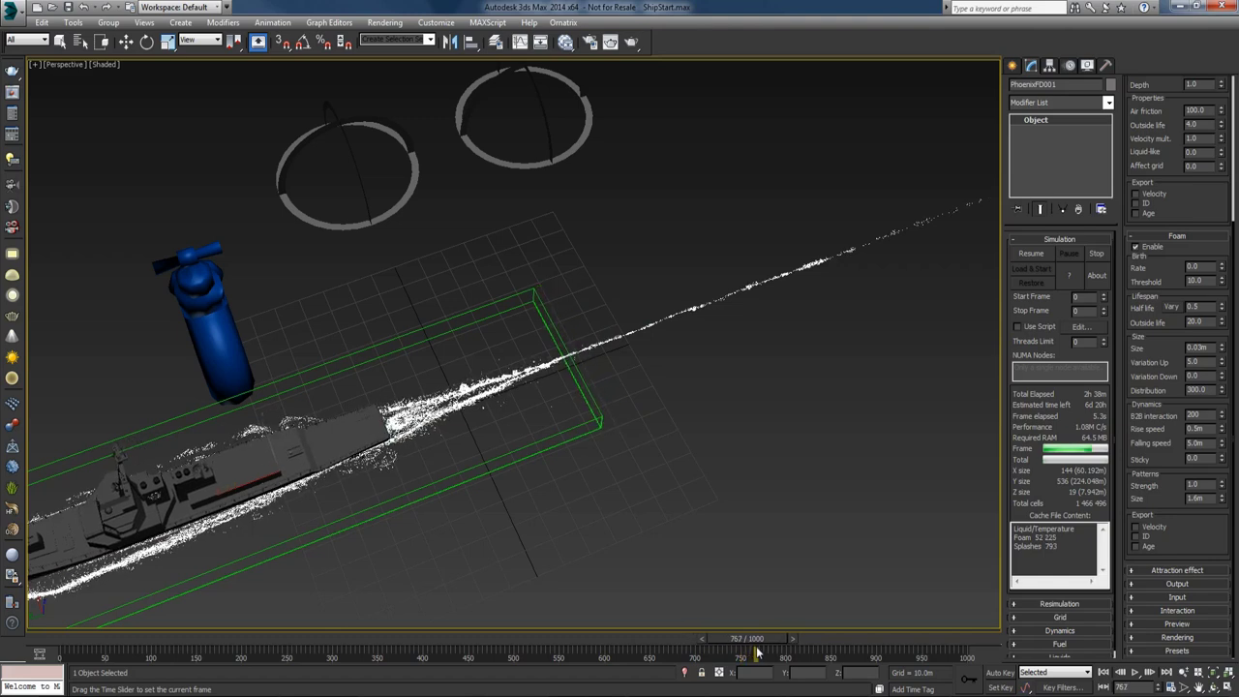
key("w")
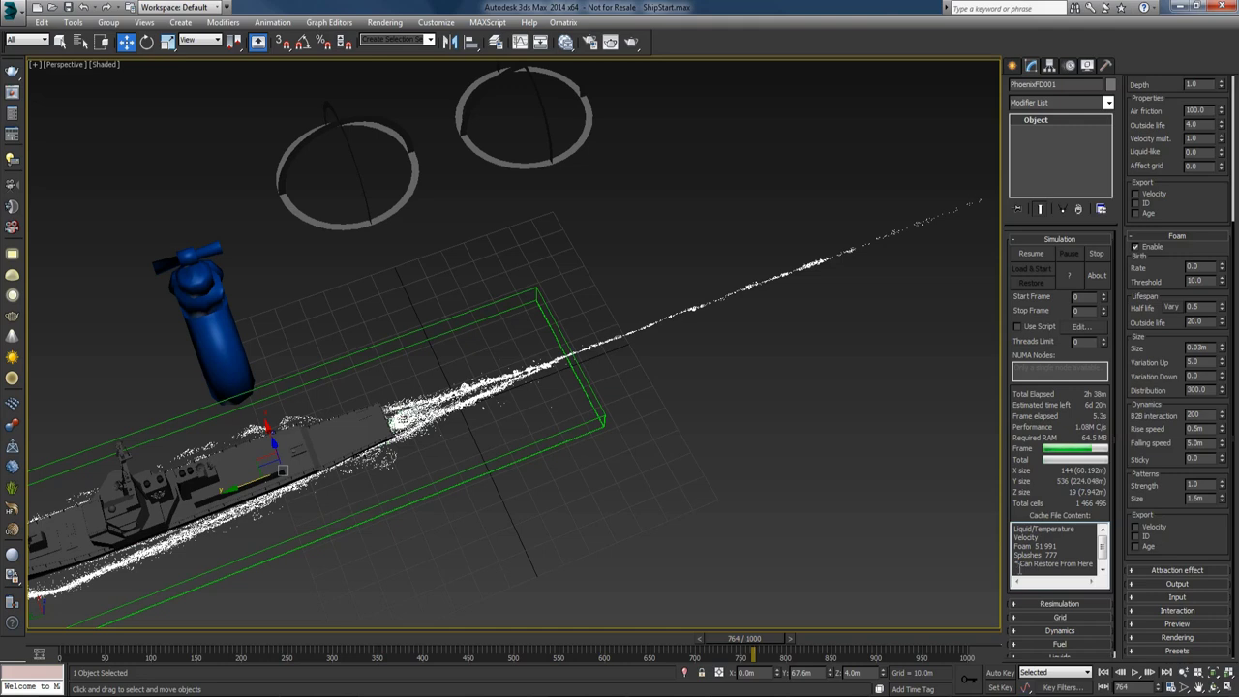
left_click(1075, 568)
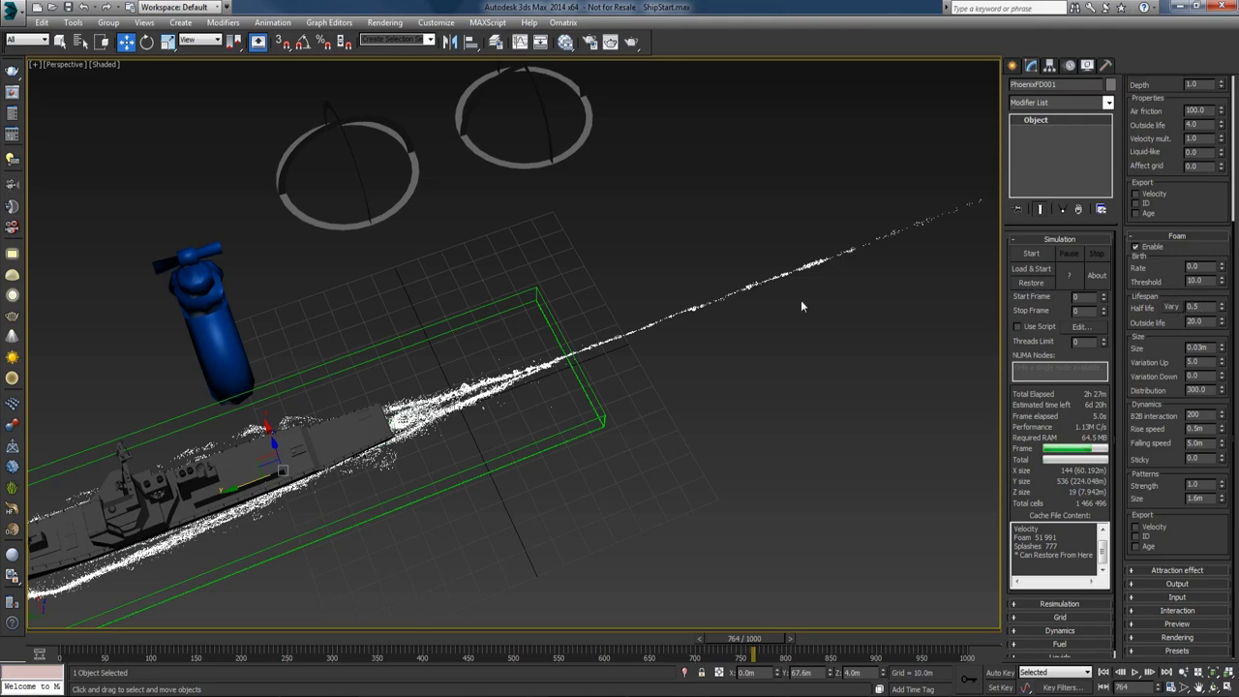
left_click(1033, 282)
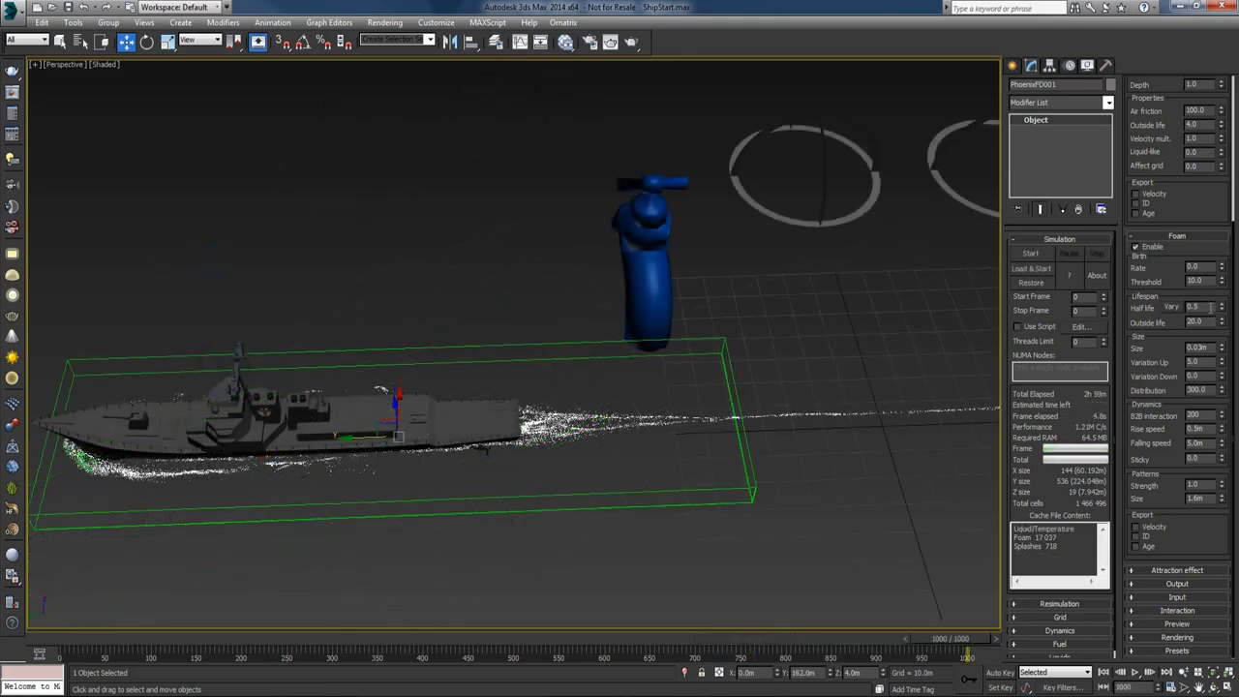
Step: Scrub through the restored simulation up to frame 1000 and examine the foam trail's length and density behind the ship
double_click(1193, 306)
left_click(643, 639)
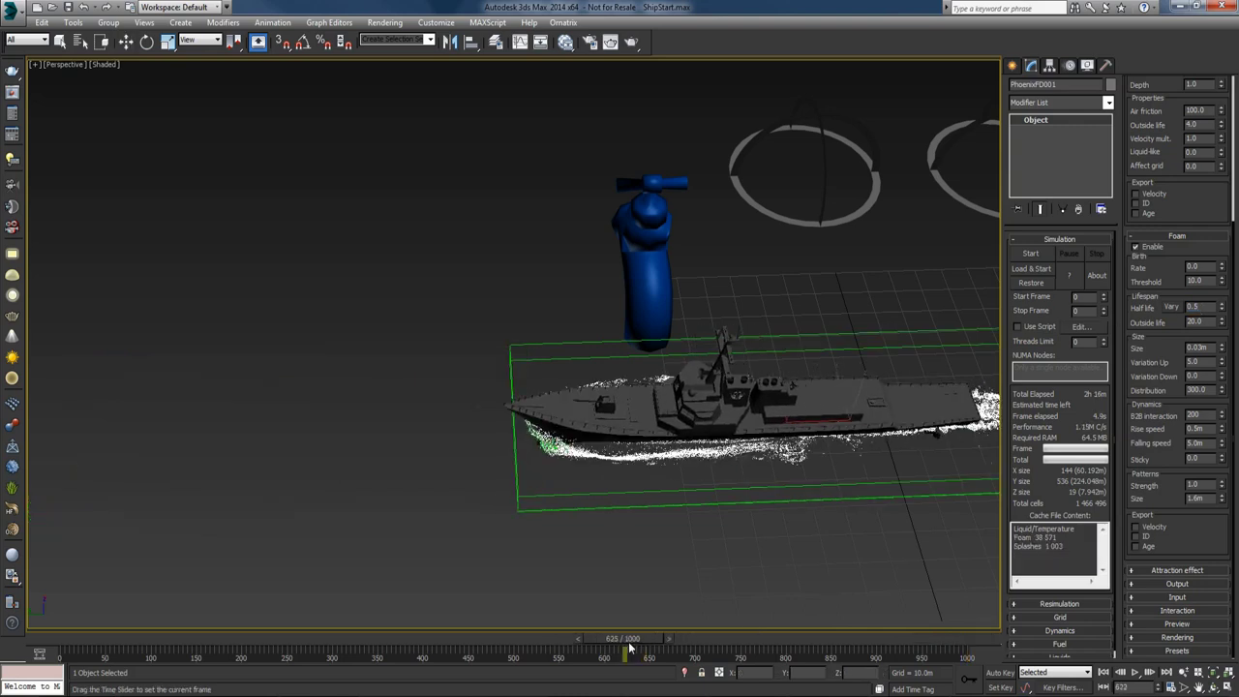
left_click_drag(648, 648, 1013, 642)
key("w")
key("w")
scroll(729, 517, "down", 6)
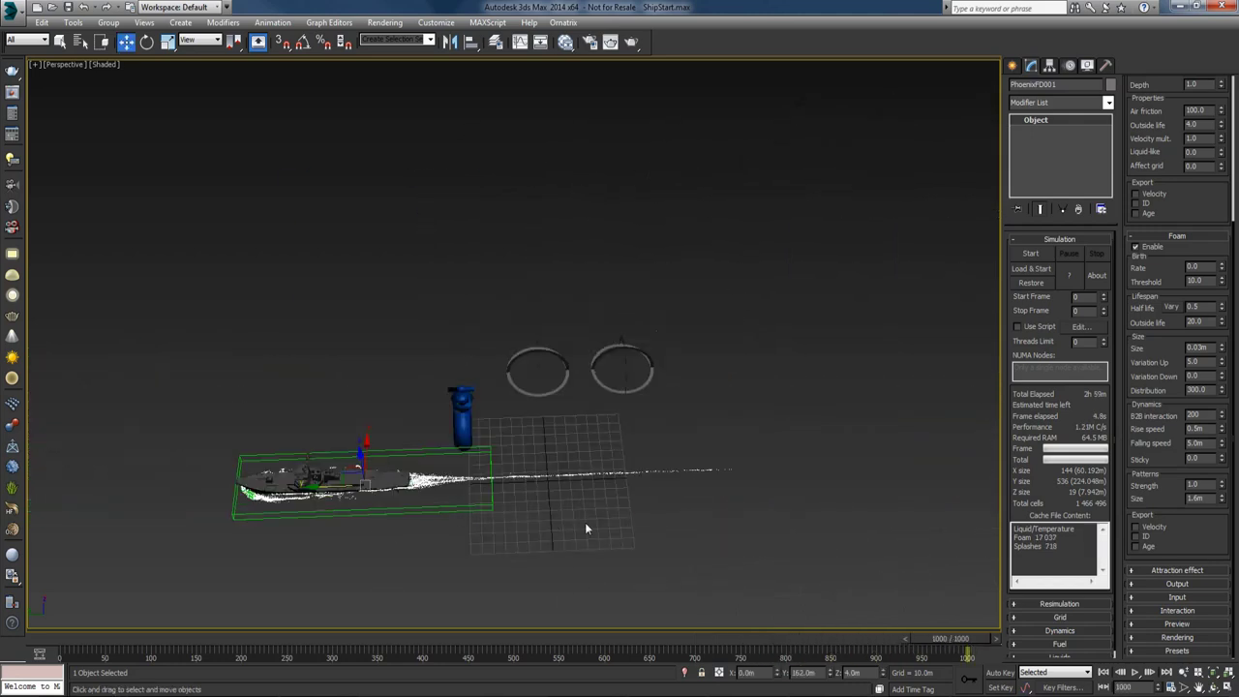
key("slash")
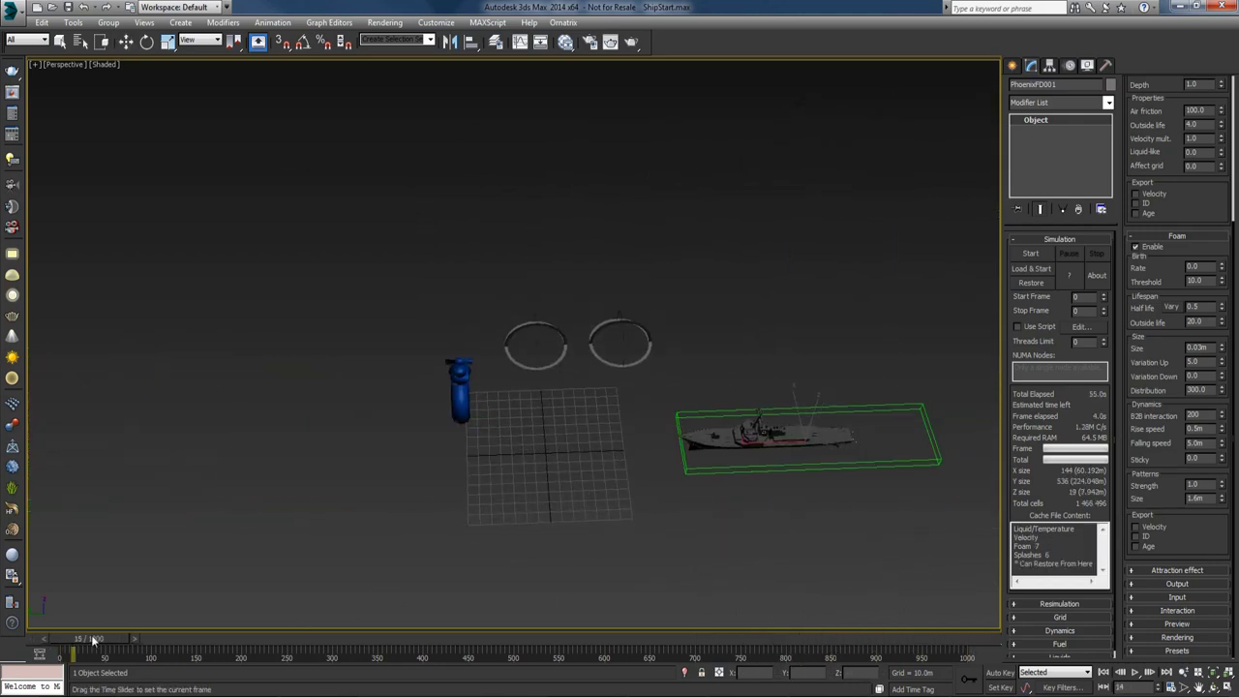
scroll(392, 488, "up", 3)
middle_click_drag(404, 495, 259, 479)
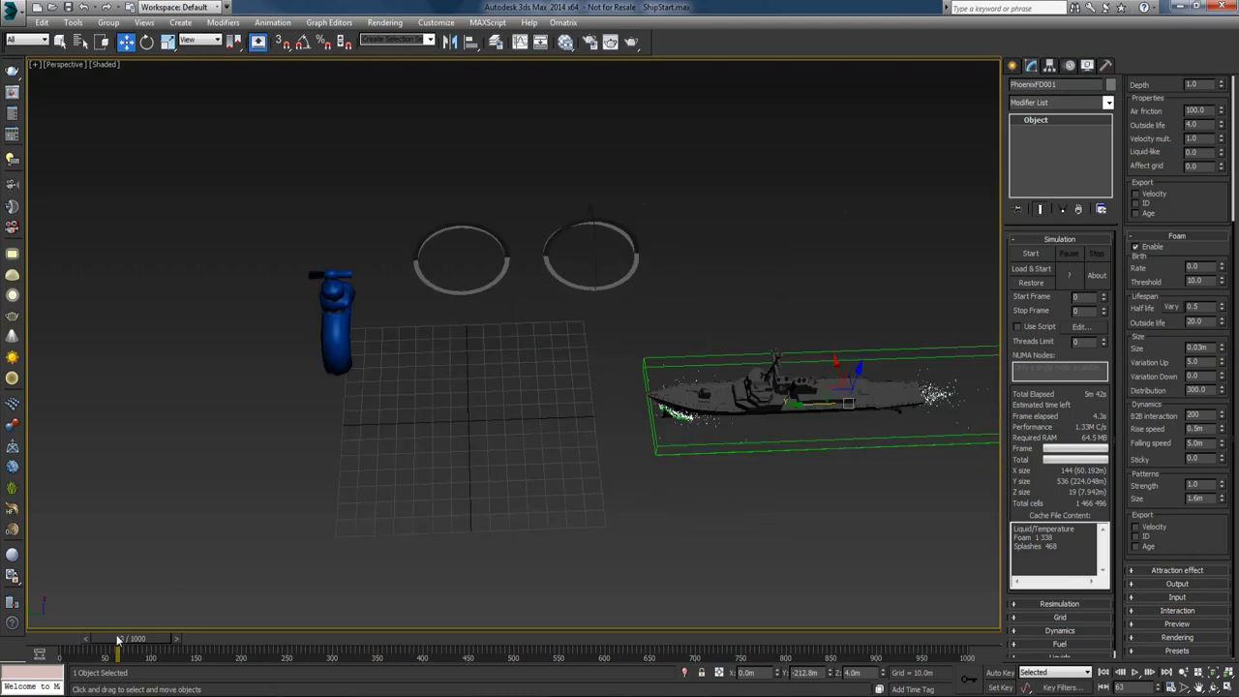
left_click_drag(118, 639, 964, 636)
key("w")
middle_click_drag(554, 520, 675, 527)
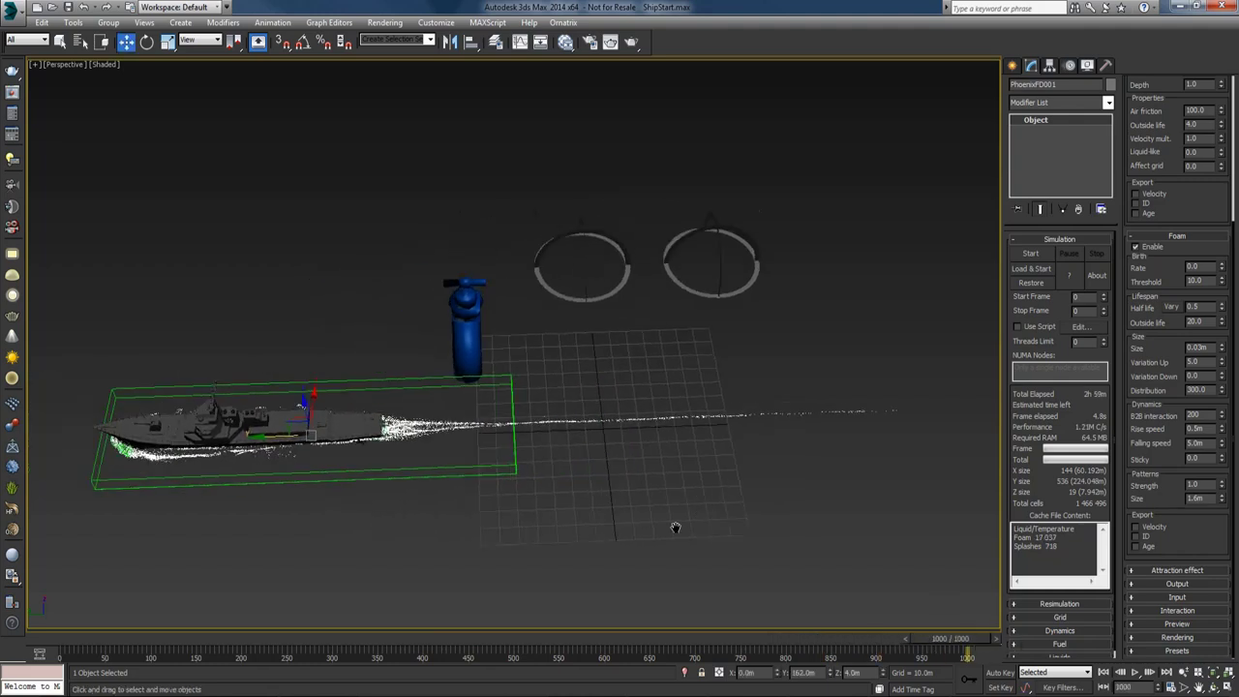
Step: Set the splash birth threshold to 20 and enable velocity export for the splash particles
scroll(1207, 371, "up", 5)
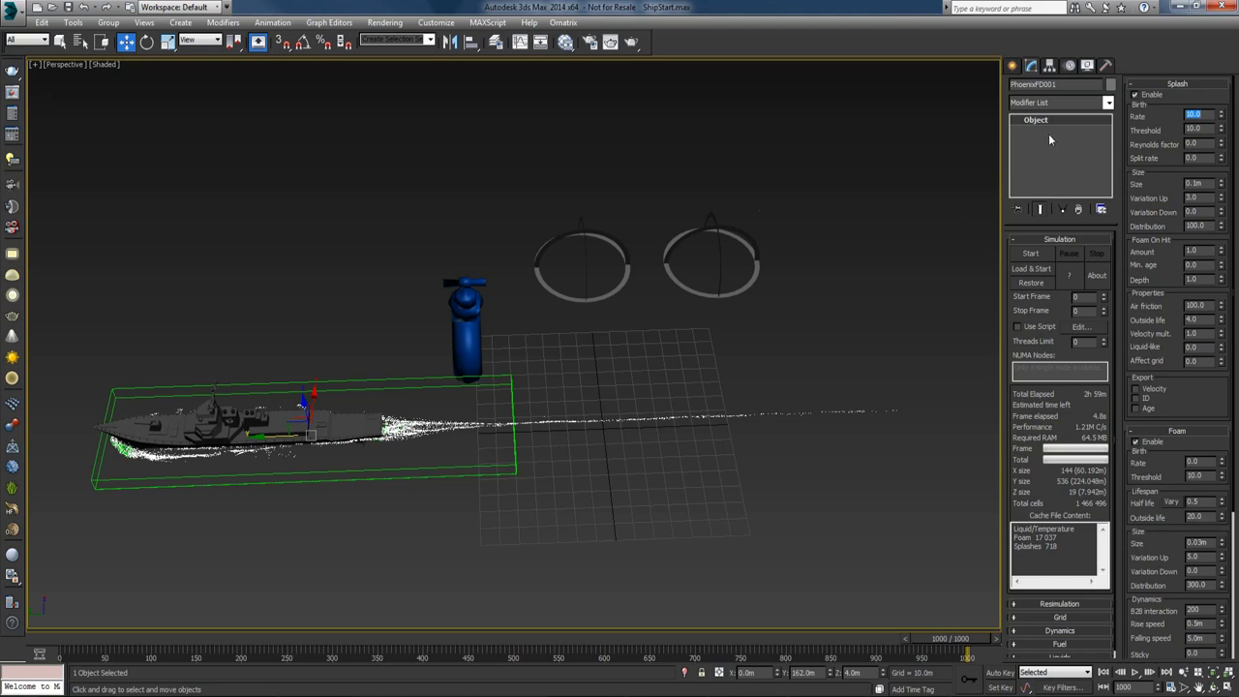
double_click(1206, 128)
type("20")
key("Return")
scroll(1163, 294, "down", 1)
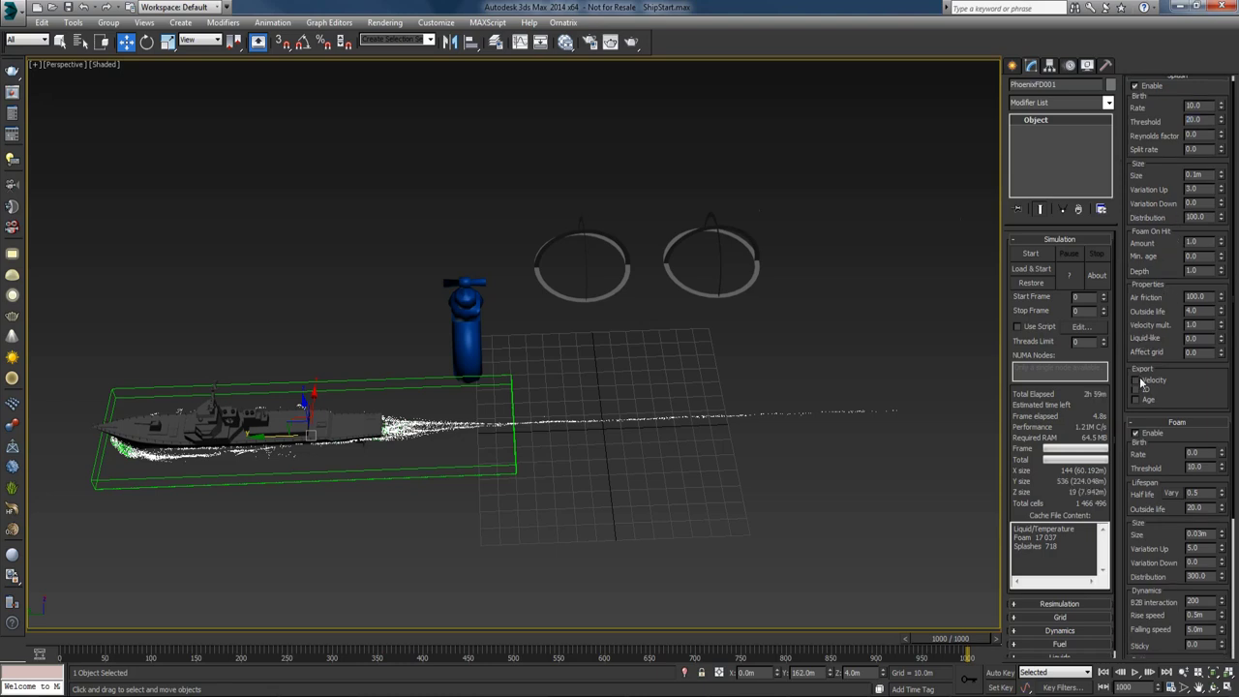
scroll(1165, 281, "up", 1)
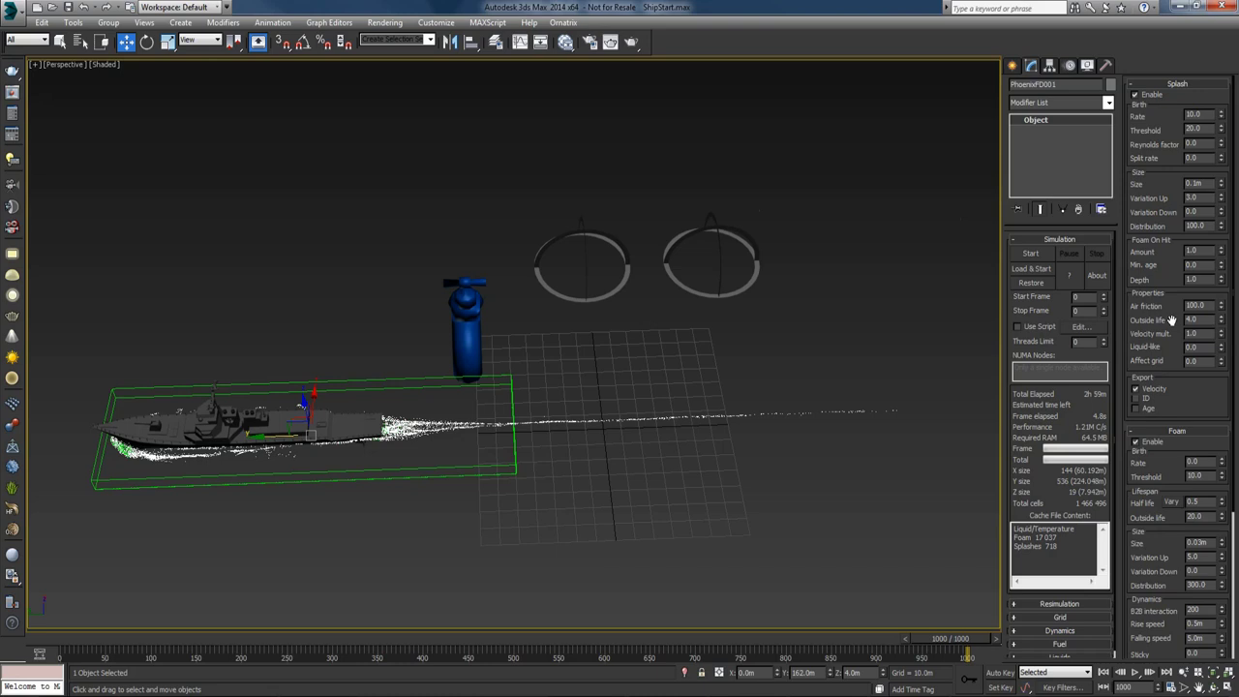
Step: Reduce the grid's cell size to 0.128 m and start the simulation
left_click(1060, 616)
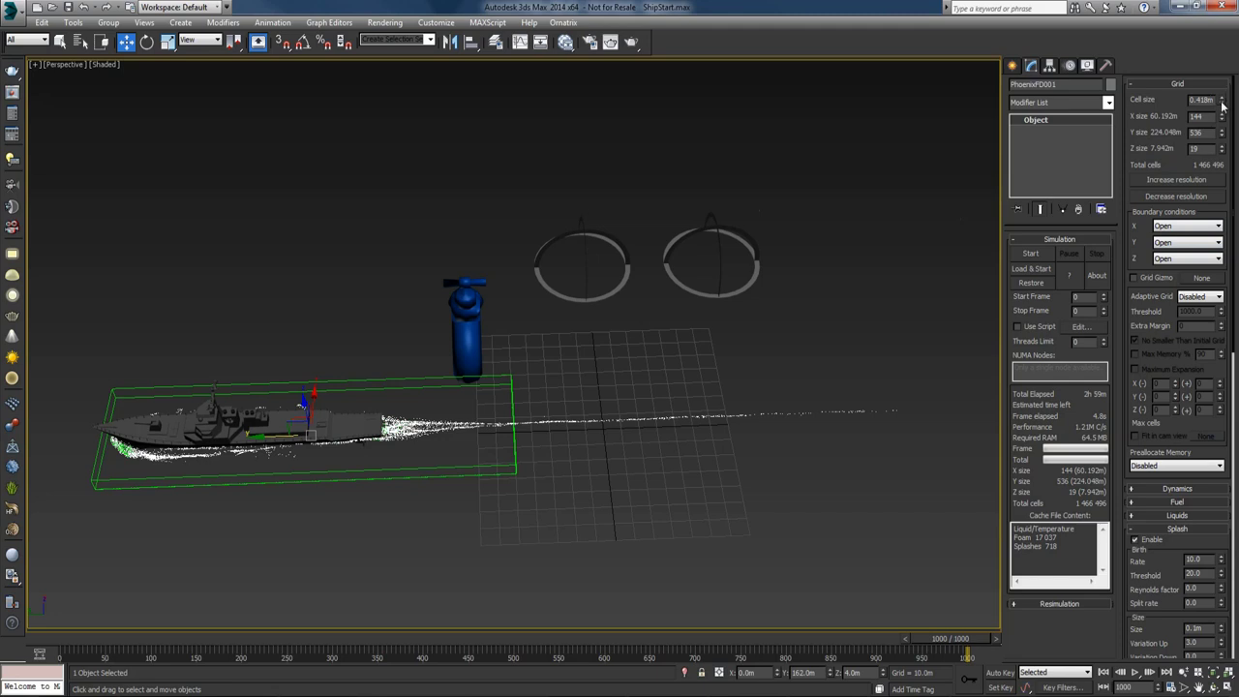
left_click_drag(1221, 103, 1223, 118)
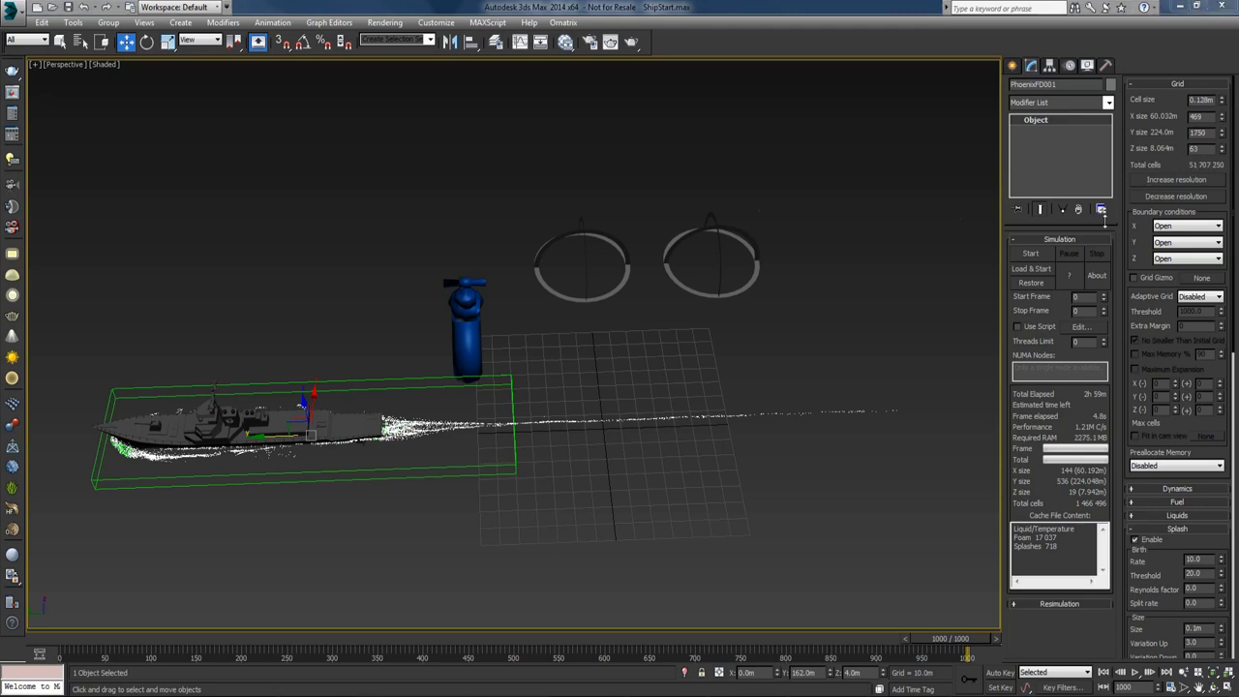
left_click(1031, 254)
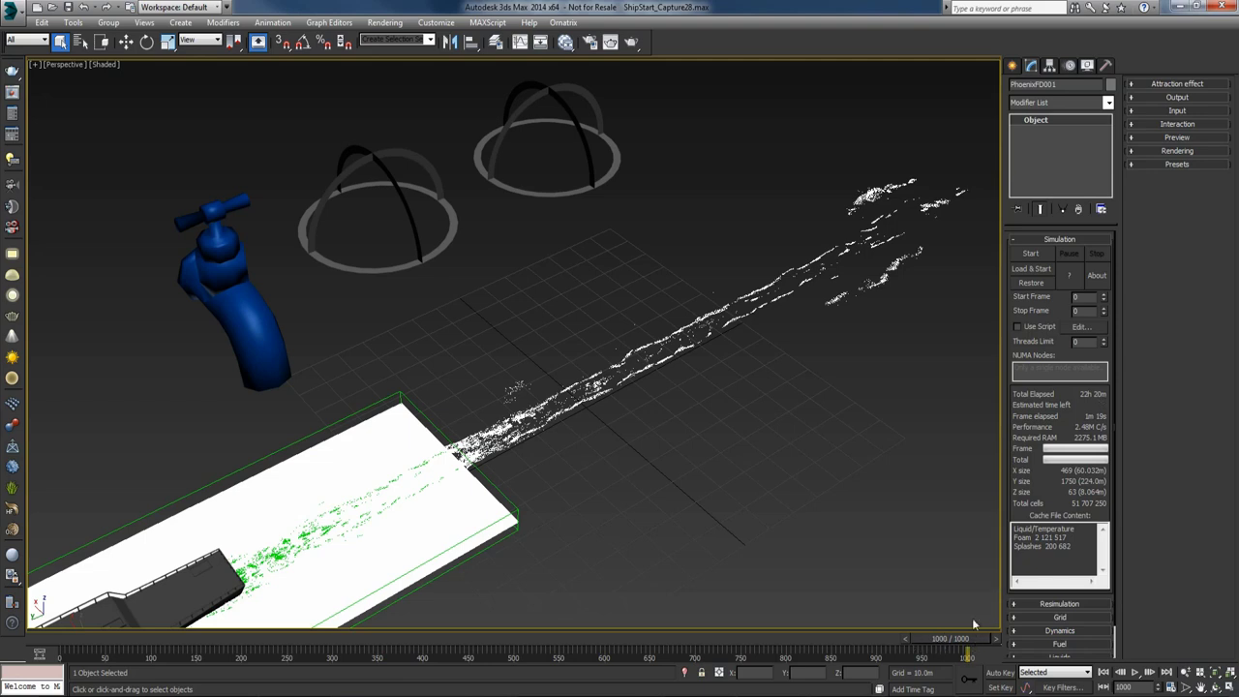
Step: Collapse the simulator's settings, go to frame 500, and watch the ShipParticles.avi particle preview in Pdplayer
left_click(1060, 239)
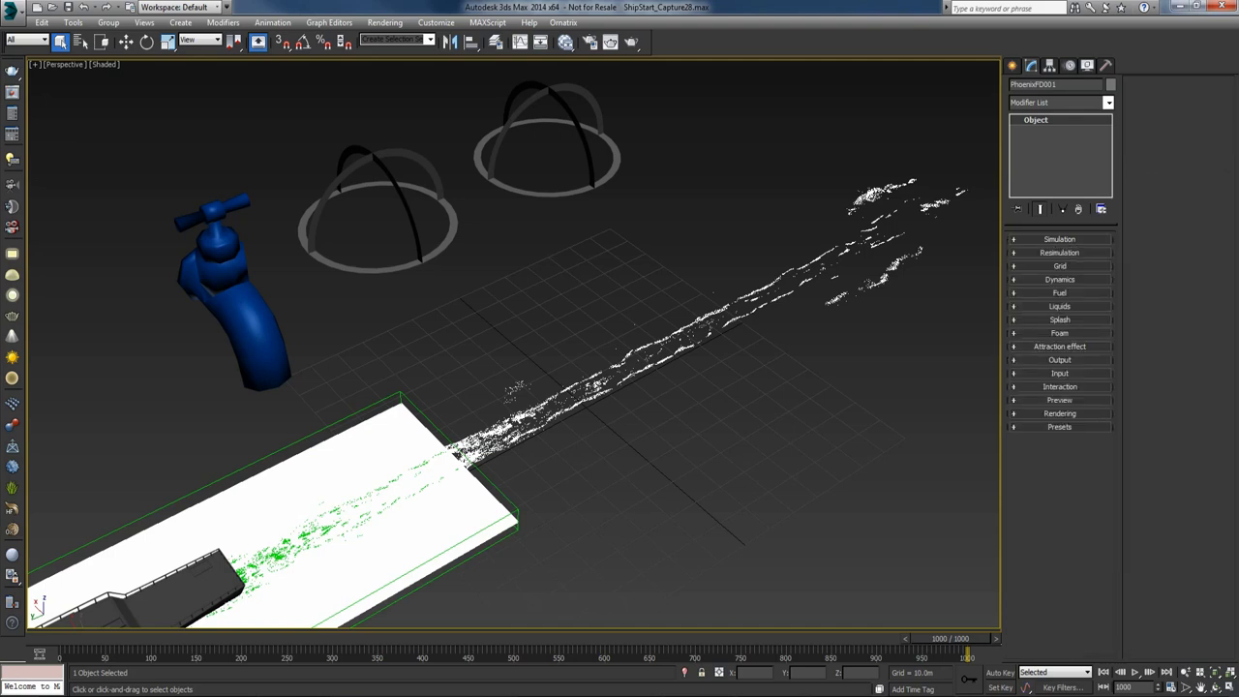
left_click(1122, 687)
type("500")
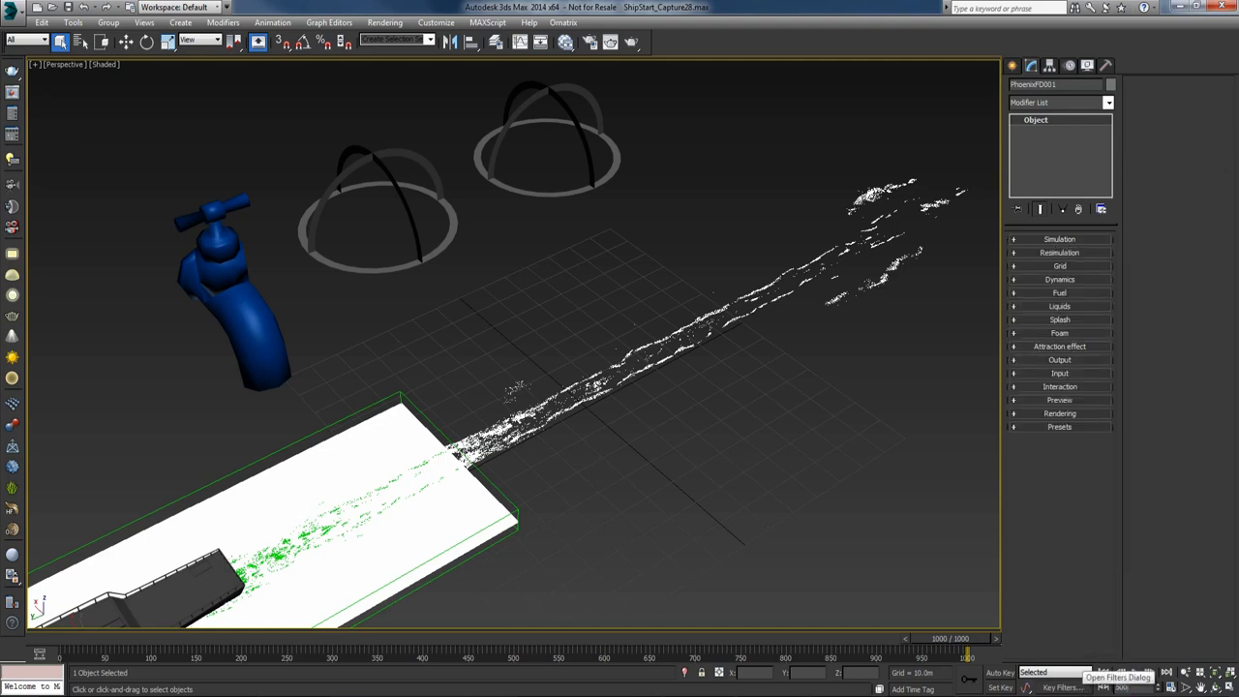
key("Return")
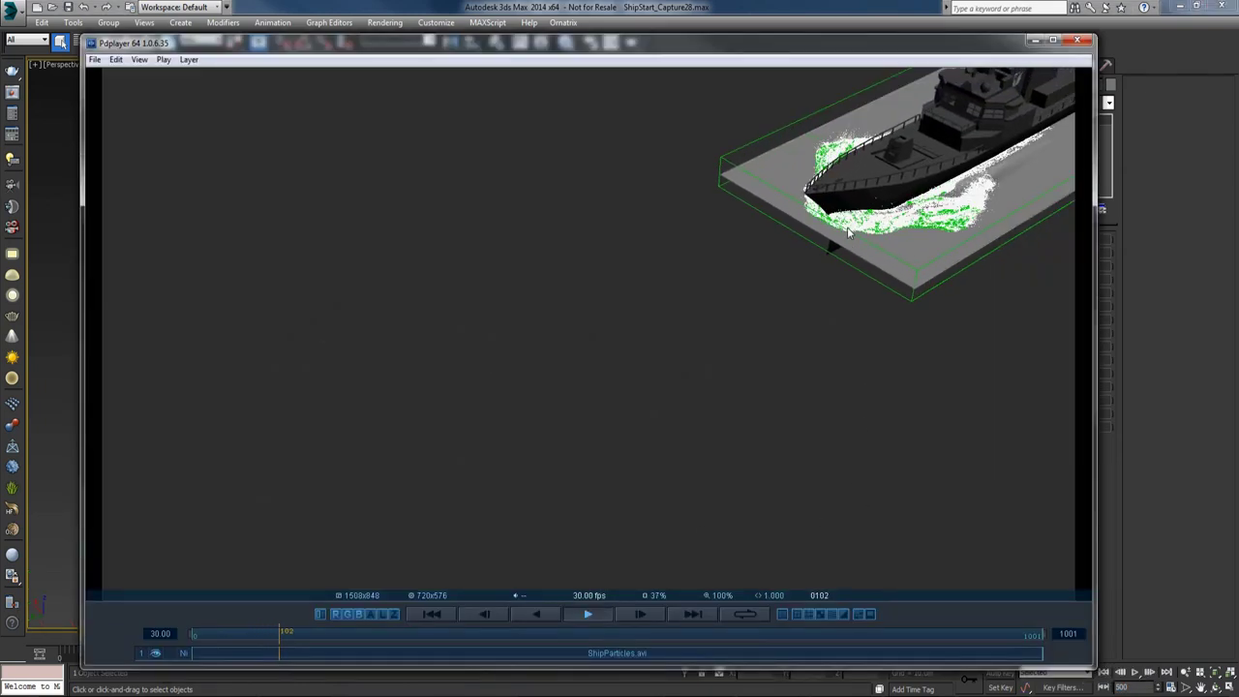
mouse_move(801, 276)
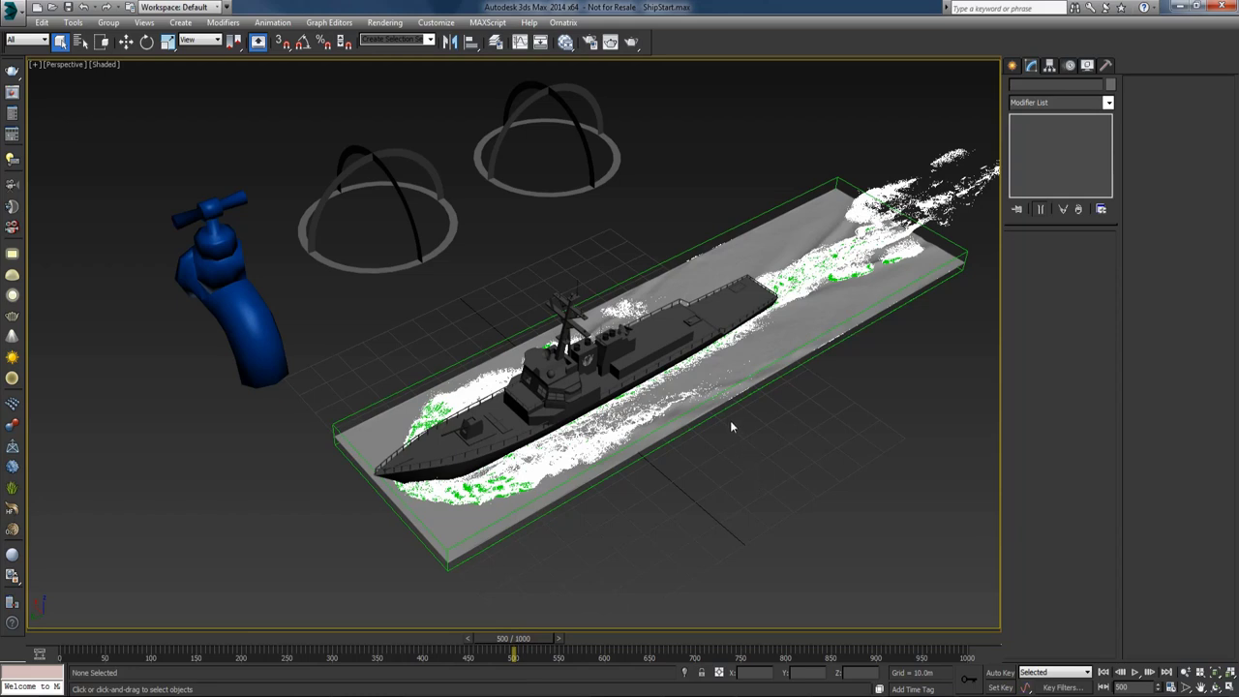
Step: Select the Phoenix FD simulator and set its rendering displacement type to Vector
left_click(725, 408)
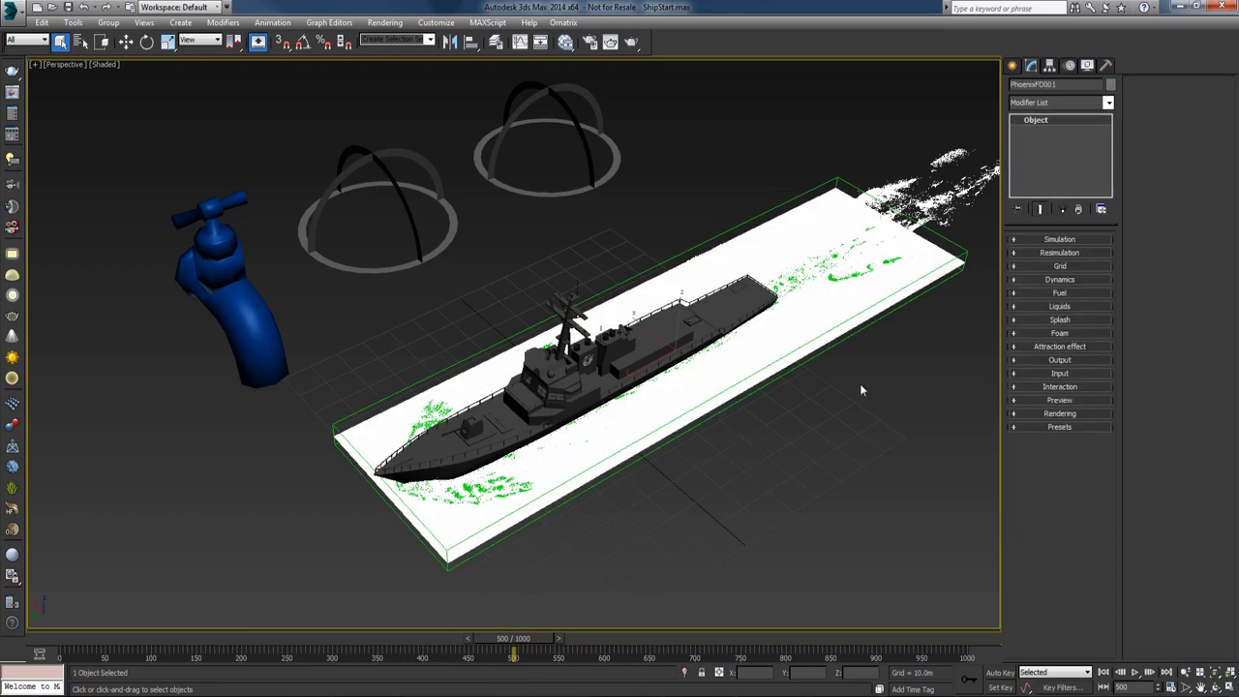
left_click(1060, 413)
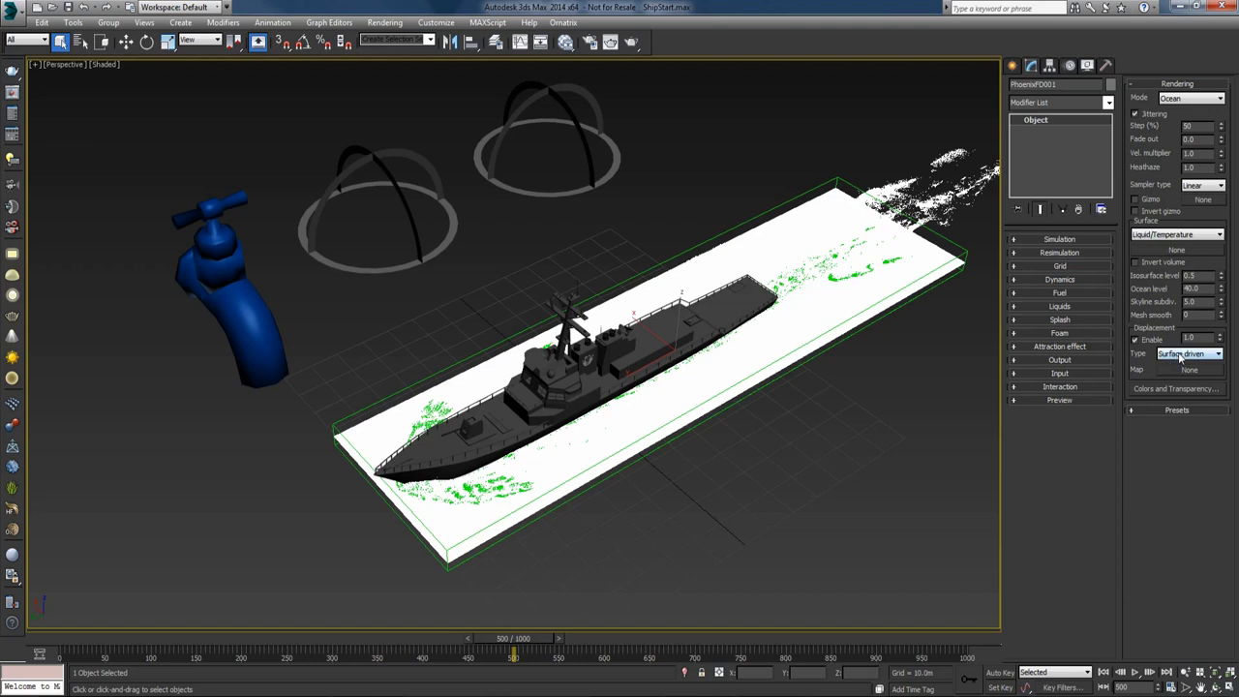
left_click(1188, 354)
left_click(1171, 384)
left_click(1146, 371)
Step: Add a PhoenixFDOceanTex map to the Slate Material Editor's node view
key("m")
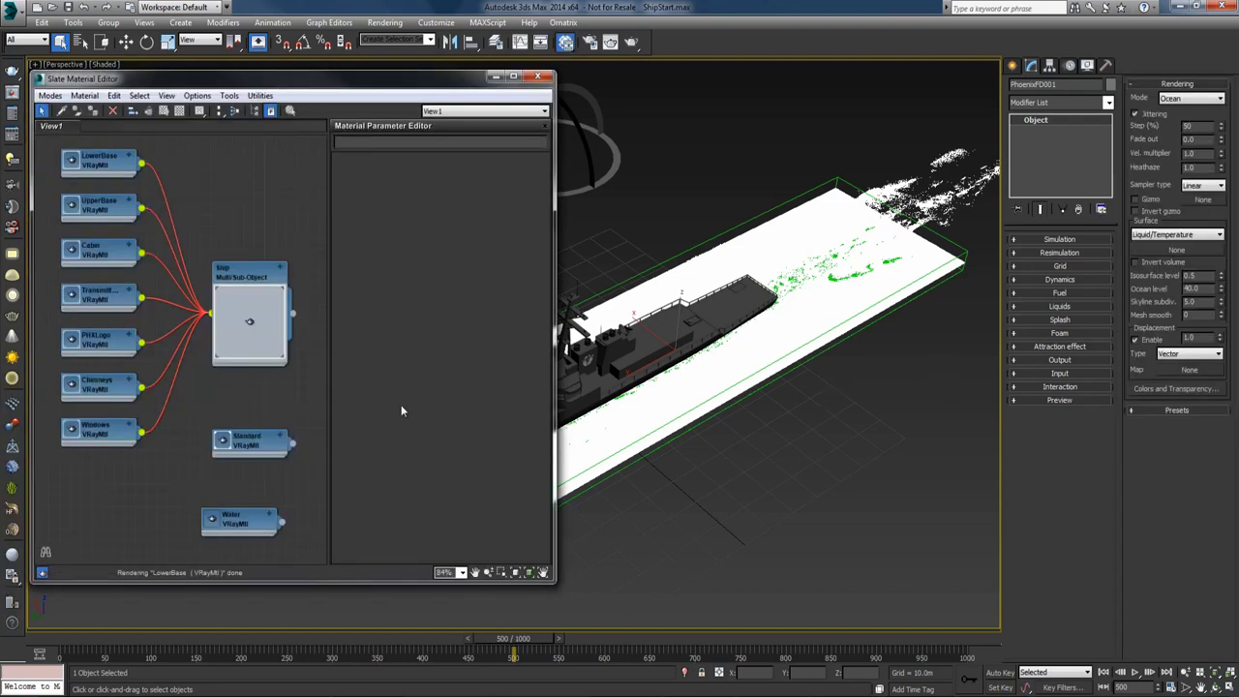
right_click(88, 473)
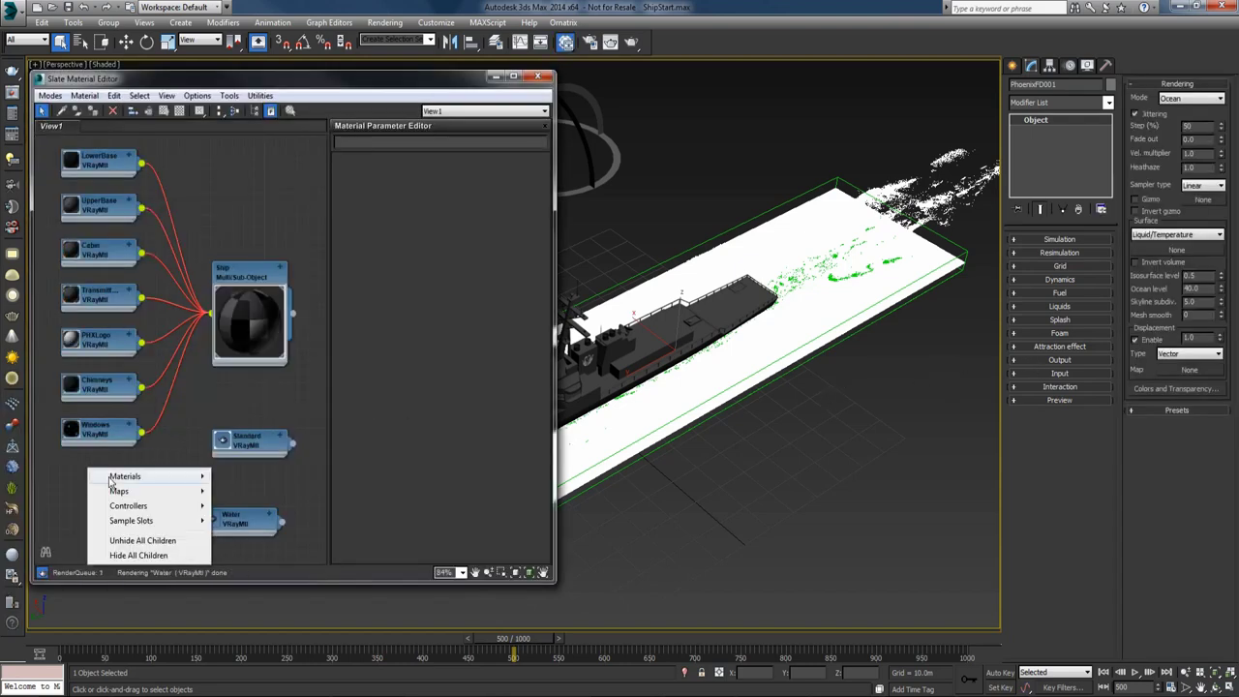
mouse_move(121, 491)
mouse_move(230, 495)
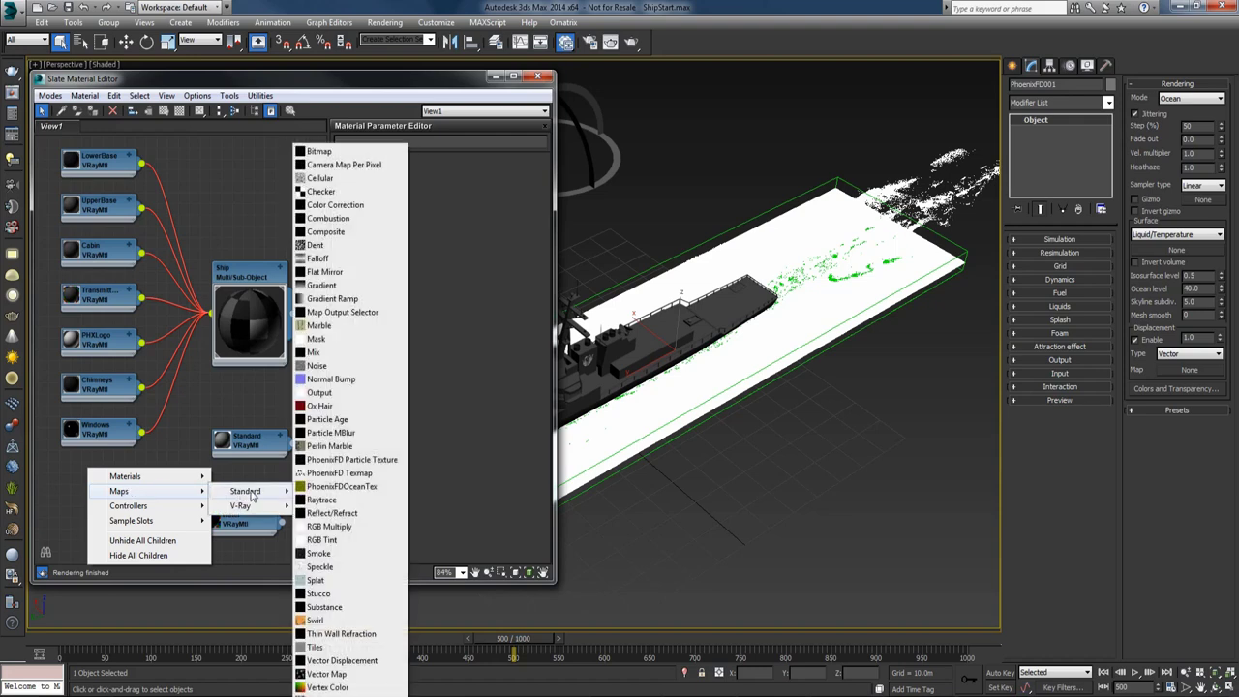
mouse_move(274, 492)
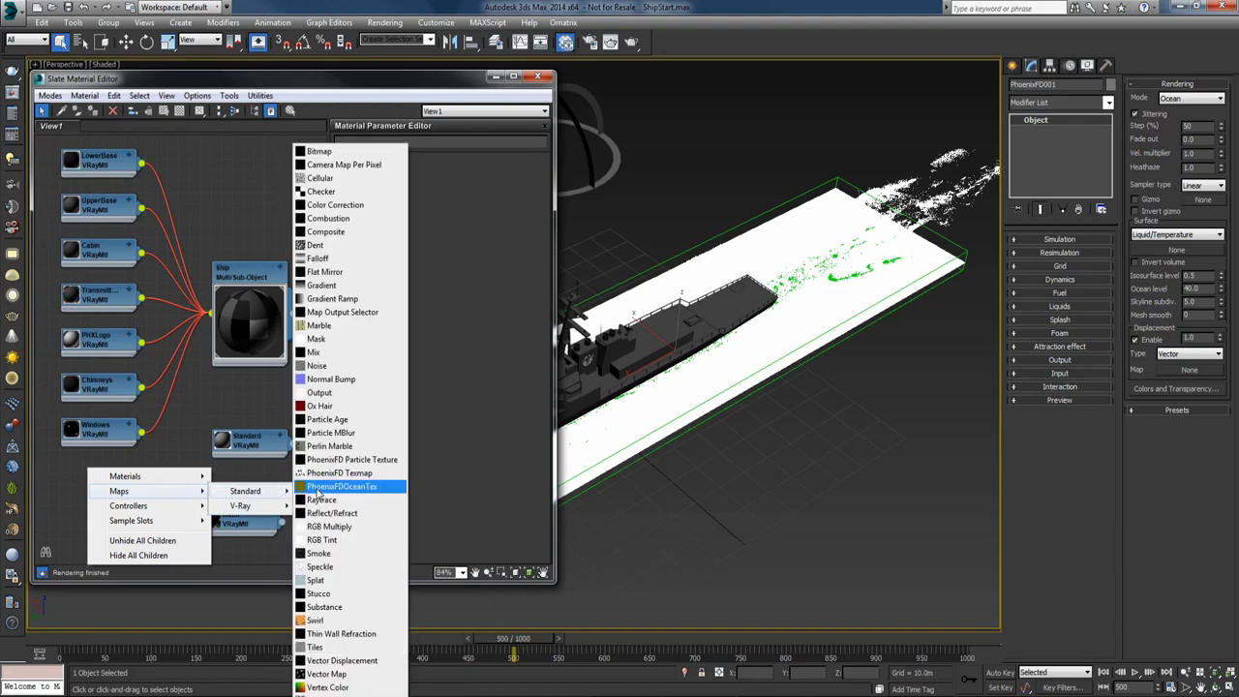
left_click(348, 487)
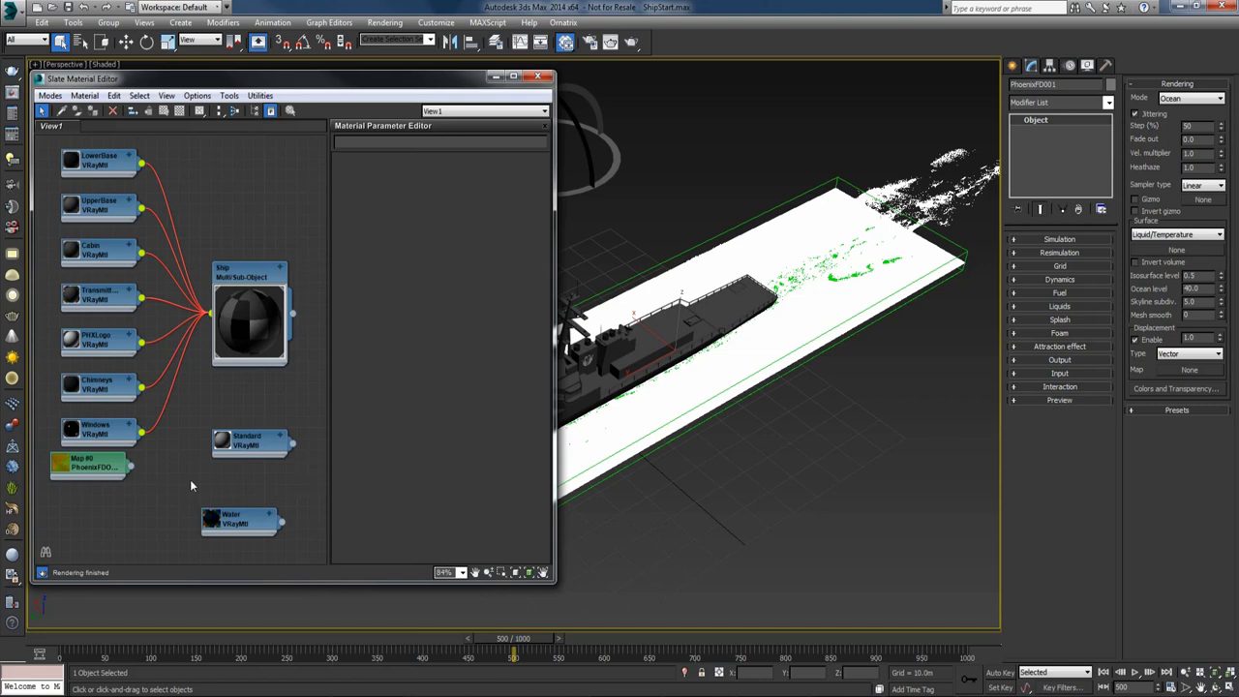
Step: Rename the PhoenixFDOceanTex map to Waves and set its controlling wind speed to 5 m
left_click_drag(98, 474, 109, 494)
double_click(108, 493)
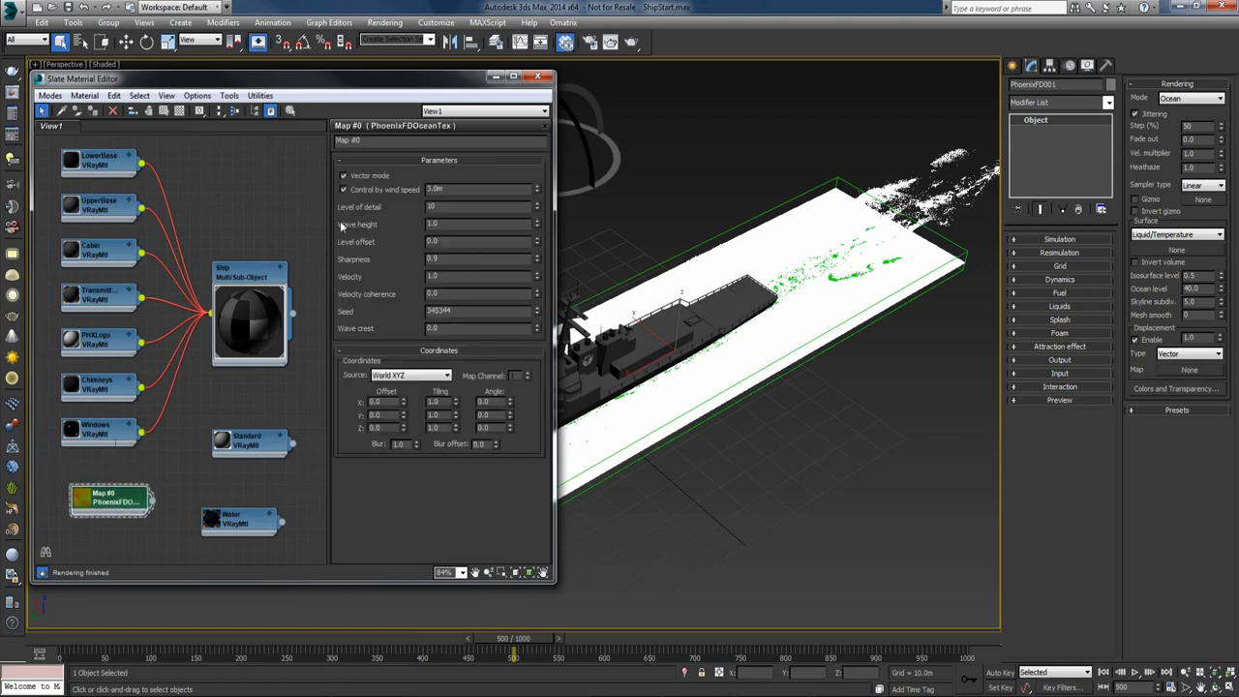
double_click(368, 141)
type("Waves")
key("Return")
double_click(457, 190)
type("5")
key("Return")
left_click(460, 189)
Step: Assign the Waves map as an instance to the simulator's displacement map and close the material editor
left_click_drag(151, 500, 1177, 369)
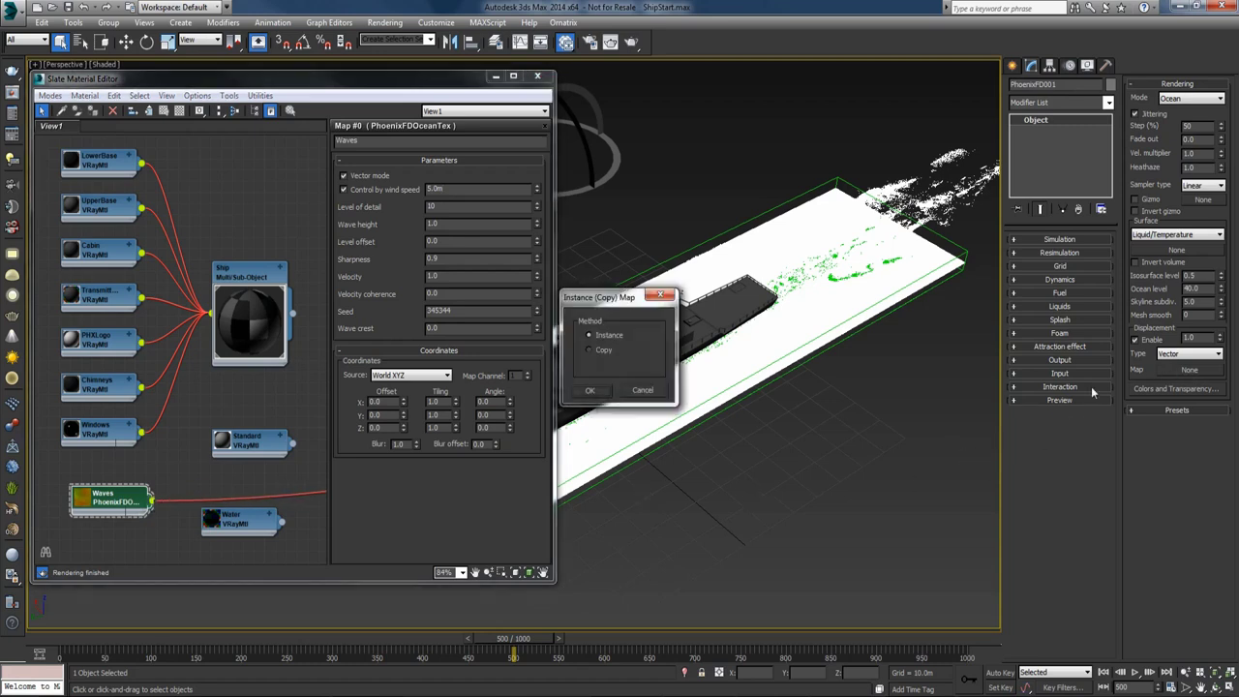
left_click(599, 393)
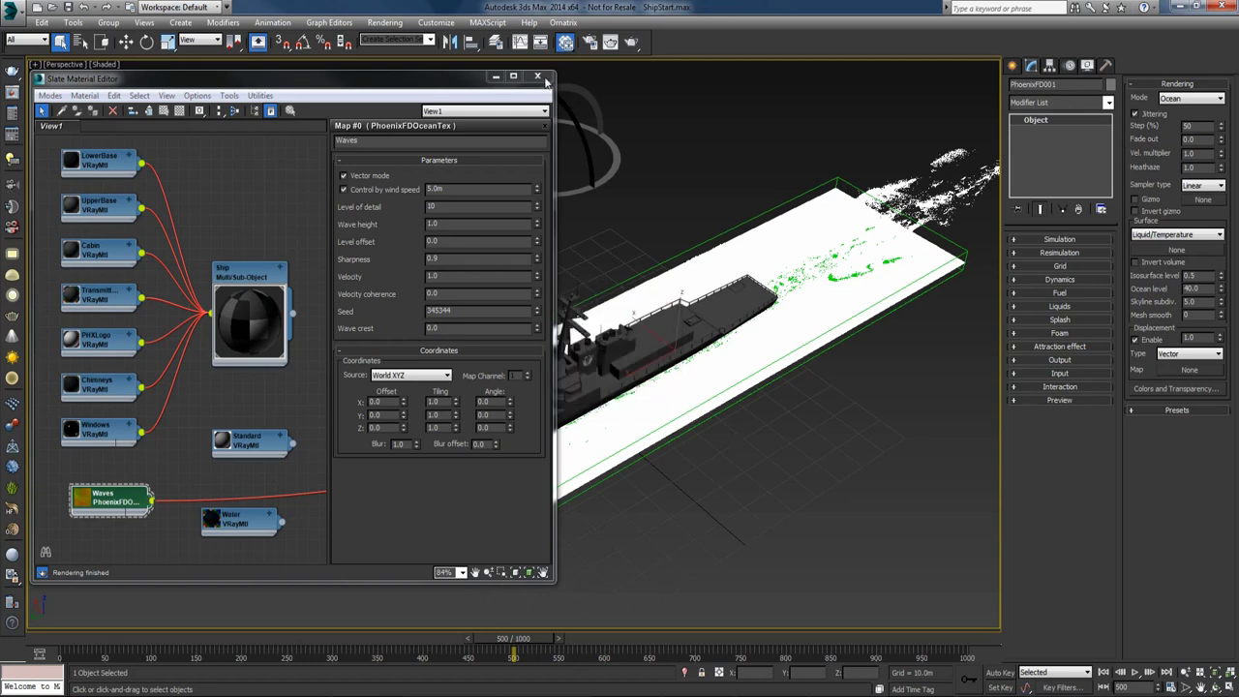
left_click(538, 76)
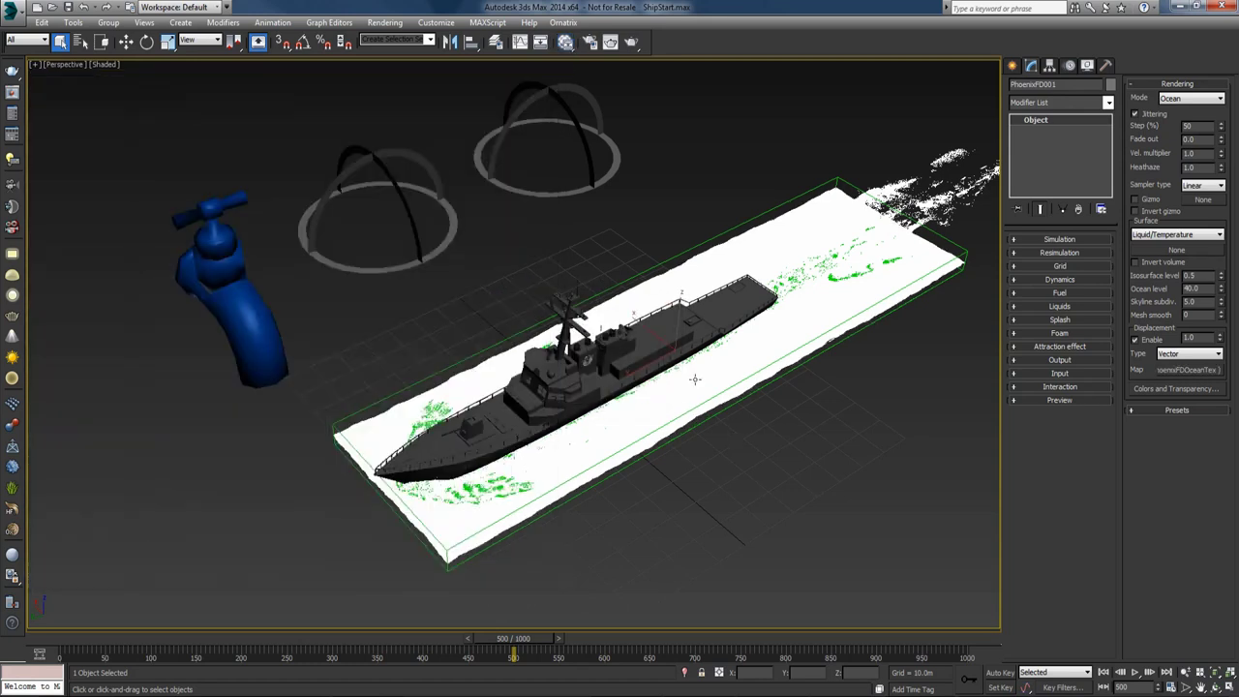
left_click(764, 432)
mouse_move(762, 416)
middle_mouse_down("alt")
mouse_move(763, 440)
mouse_move(752, 420)
middle_mouse_up("alt")
scroll(754, 419, "up", 3)
scroll(753, 419, "down", 5)
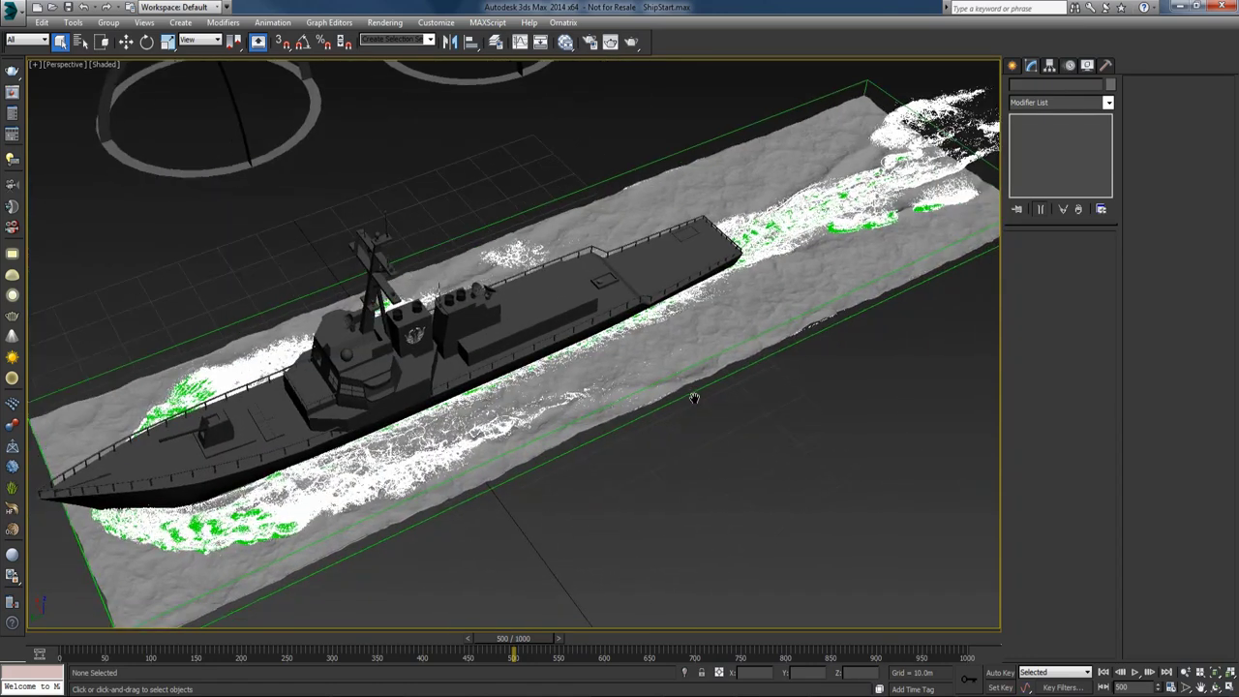
middle_click_drag(708, 390, 693, 400)
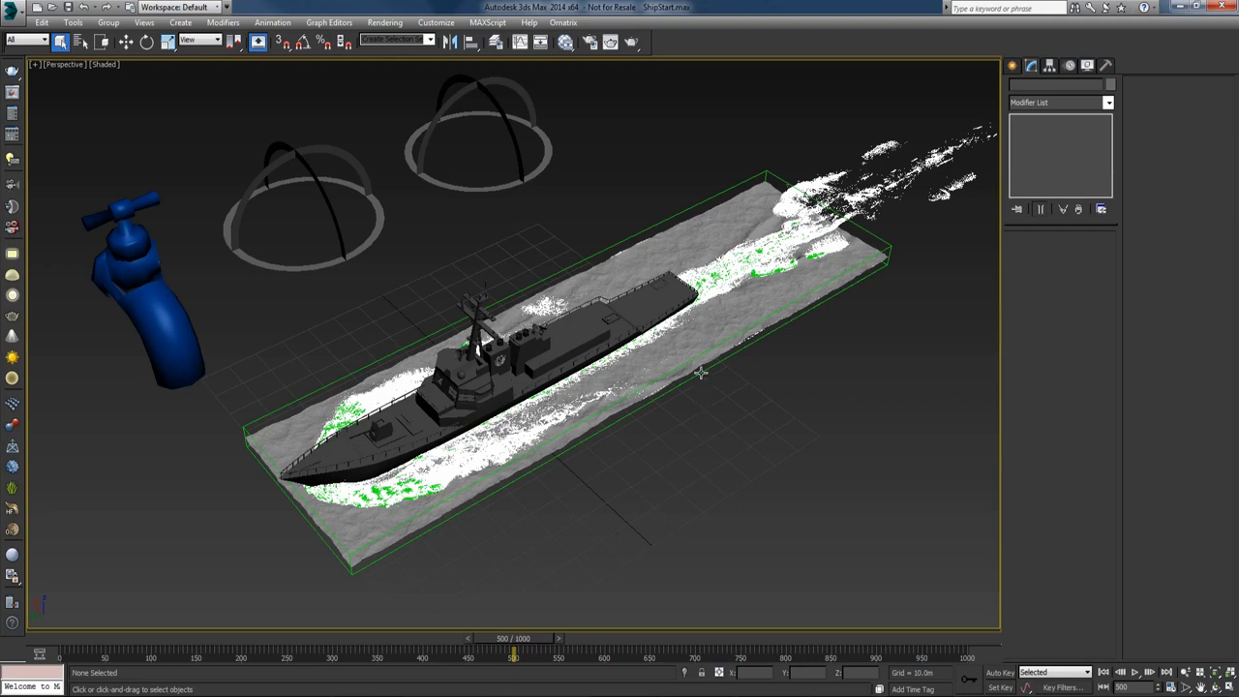
Step: In the simulator's preview settings, turn off the mesh and splash display and set Detail Reduction to 1
left_click(701, 372)
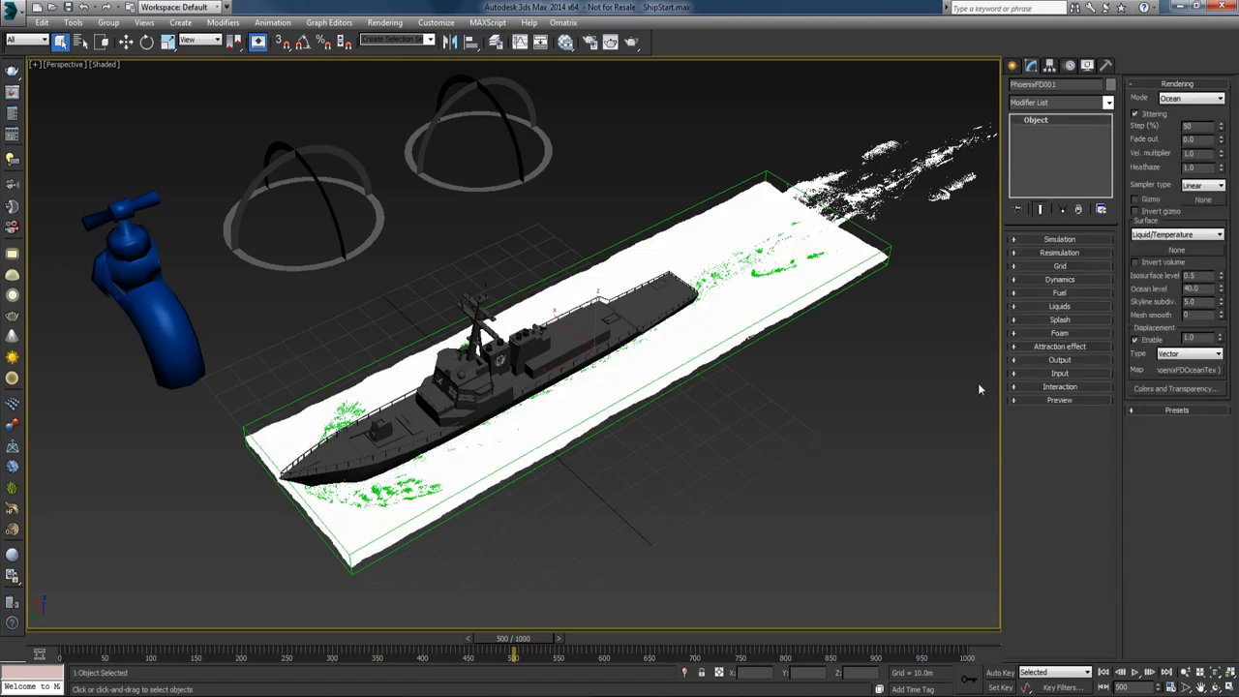
left_click(1027, 401)
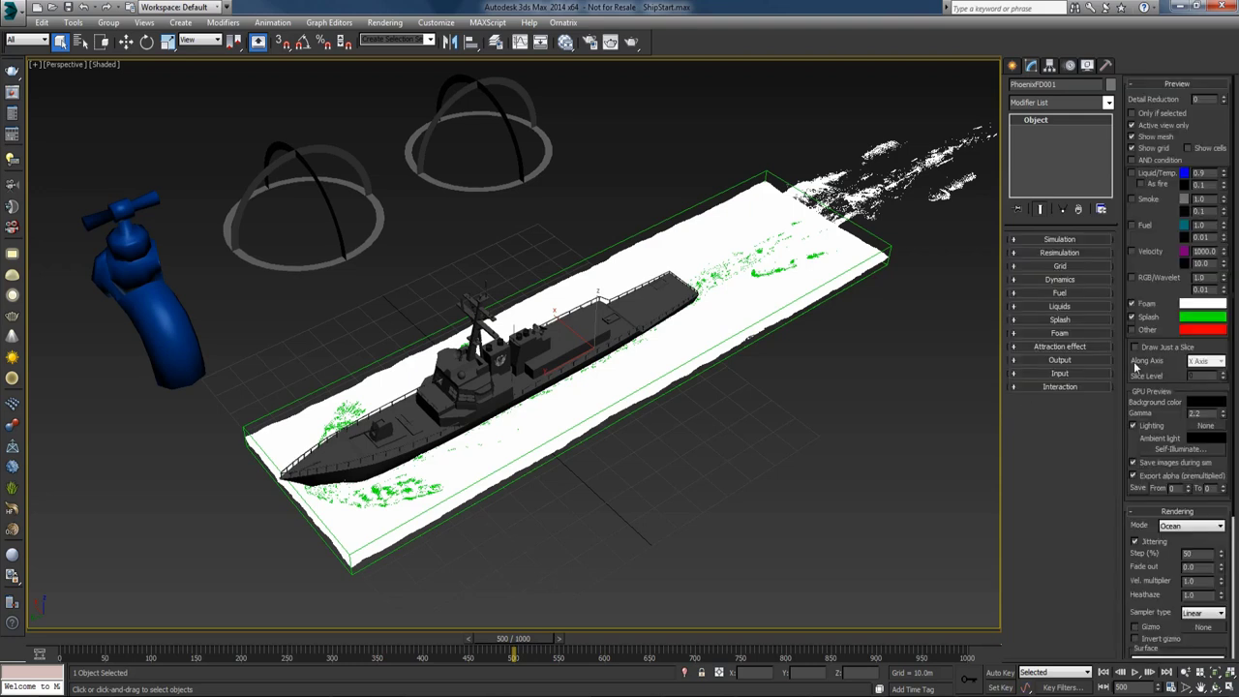
left_click(1143, 138)
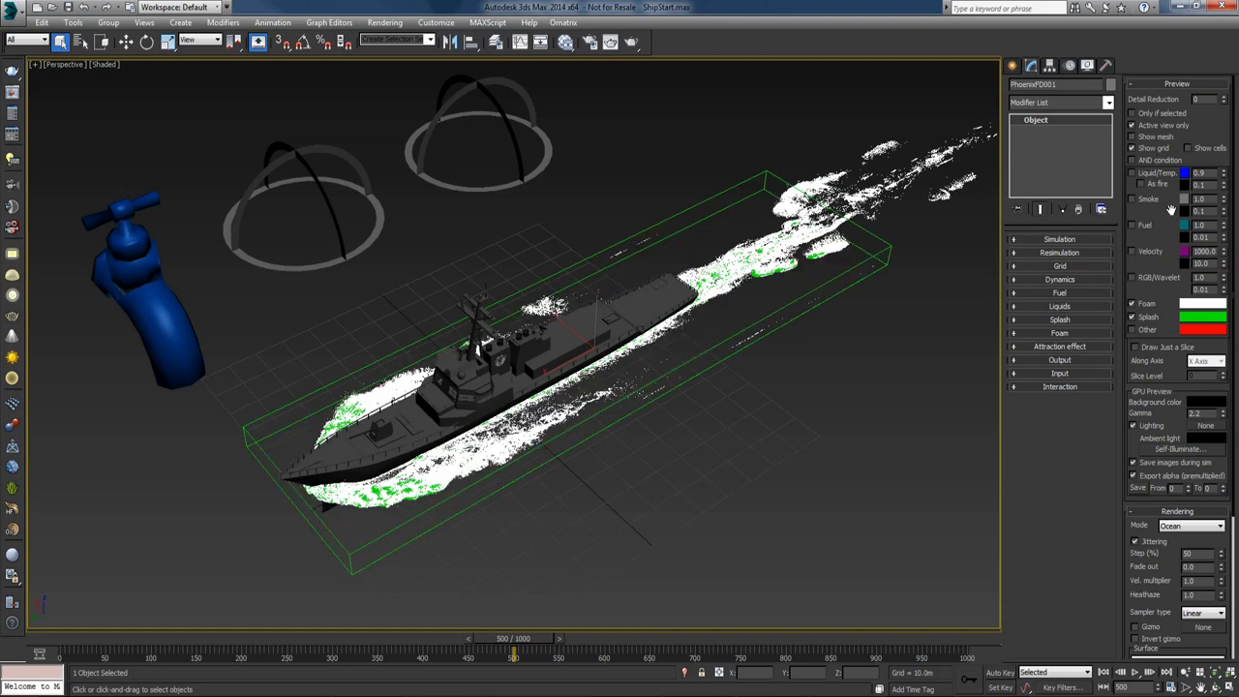
left_click(1138, 319)
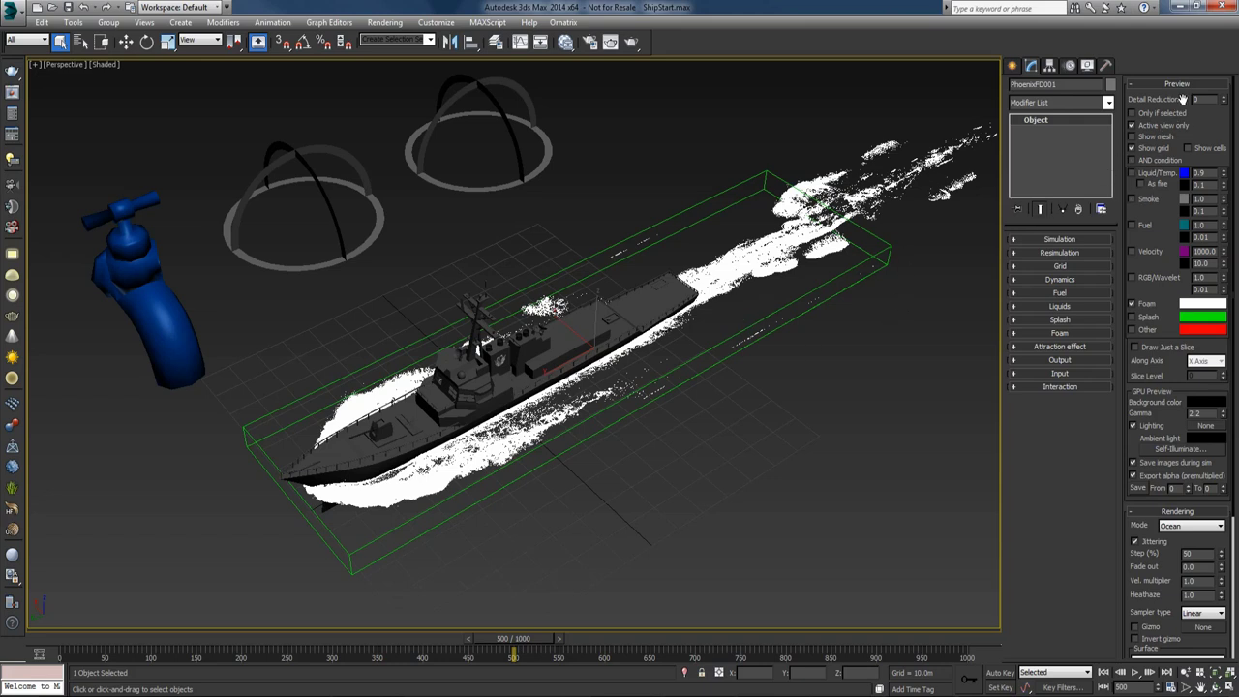
type("1")
key("Return")
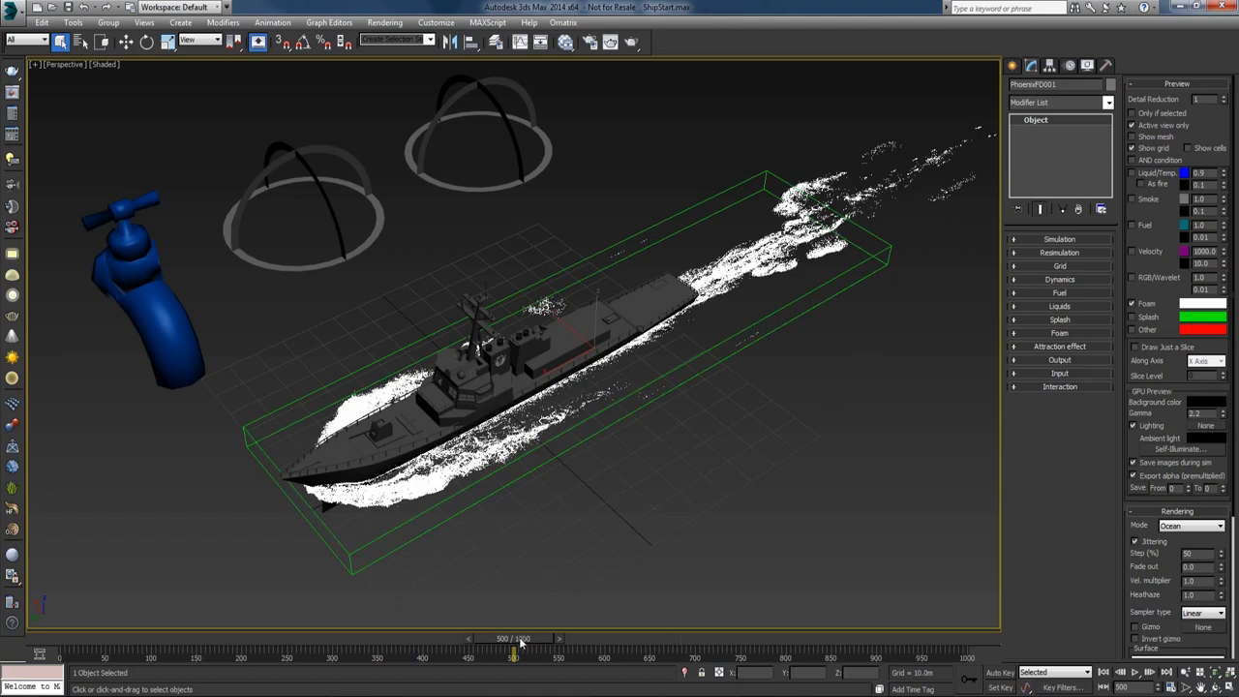
mouse_move(514, 644)
left_mouse_down()
mouse_move(503, 643)
mouse_move(514, 643)
left_mouse_up()
left_click(852, 466)
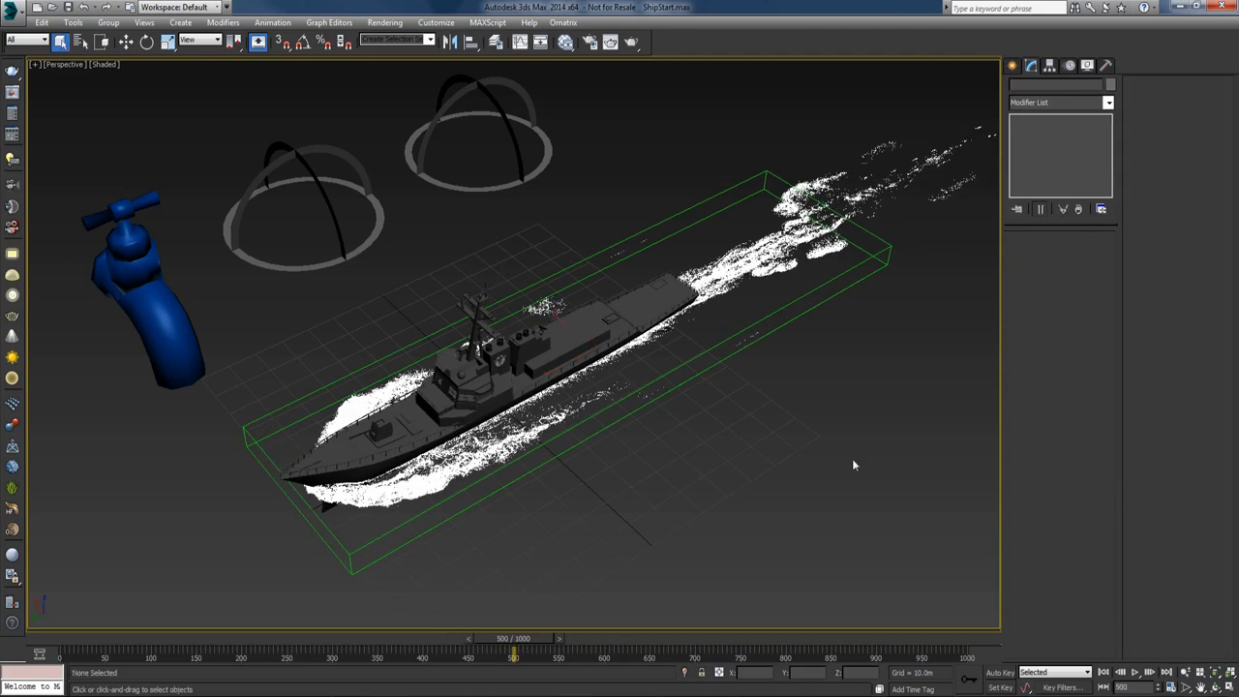
Step: Open the Water material's parameters in the Slate Material Editor and select the Phoenix FD simulator
key("m")
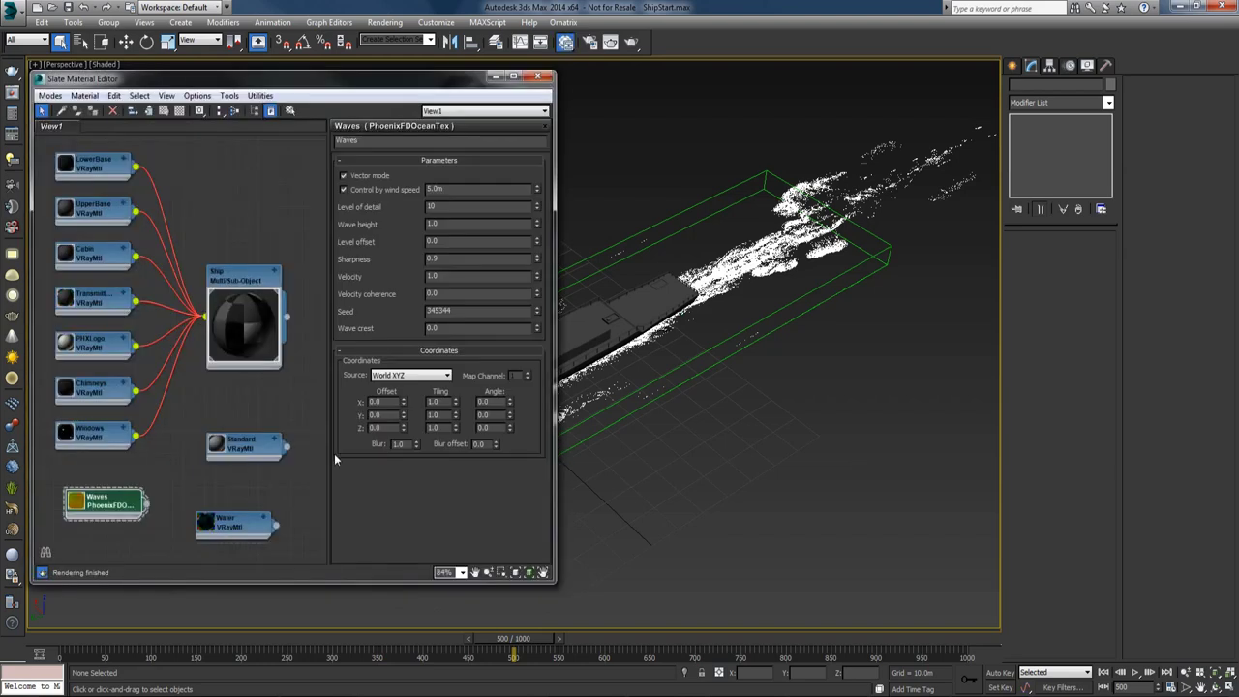
double_click(229, 527)
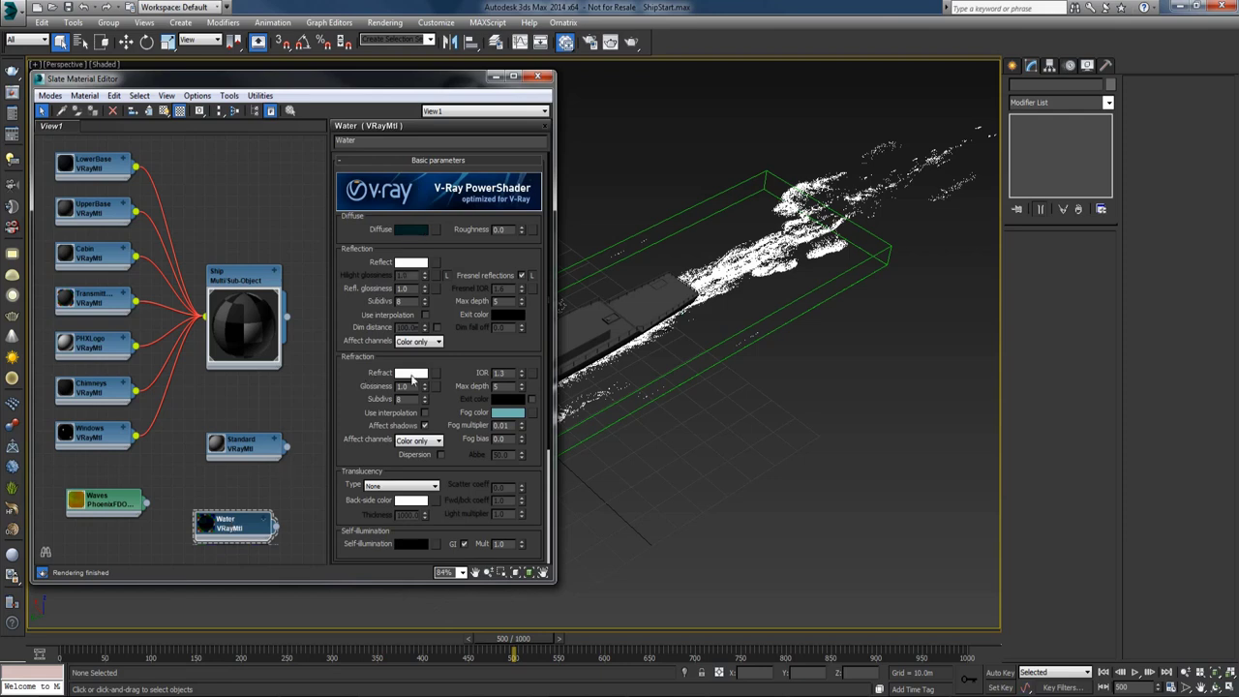
left_click(614, 419)
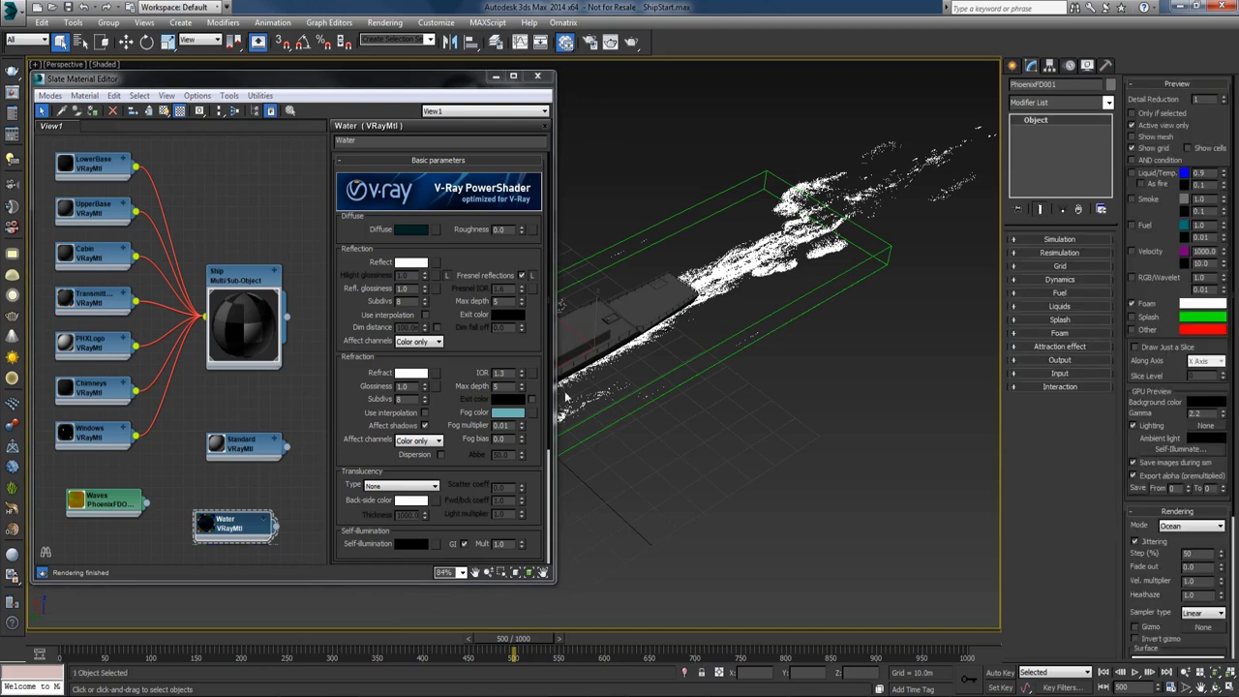
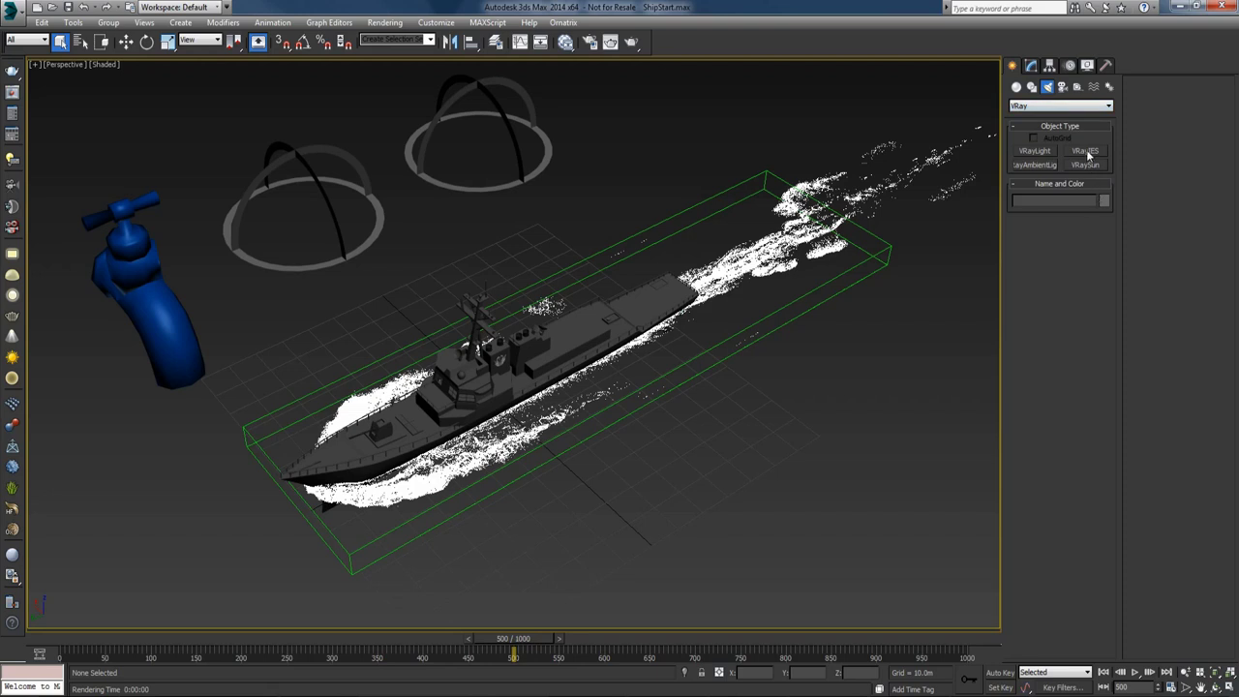
Step: Create a VRaySun behind the ship aimed at the hull and accept the automatic VRaySky environment map
left_click(1085, 165)
middle_click_drag(658, 266, 712, 264, "alt")
scroll(712, 263, "down", 3)
left_click_drag(724, 169, 581, 332)
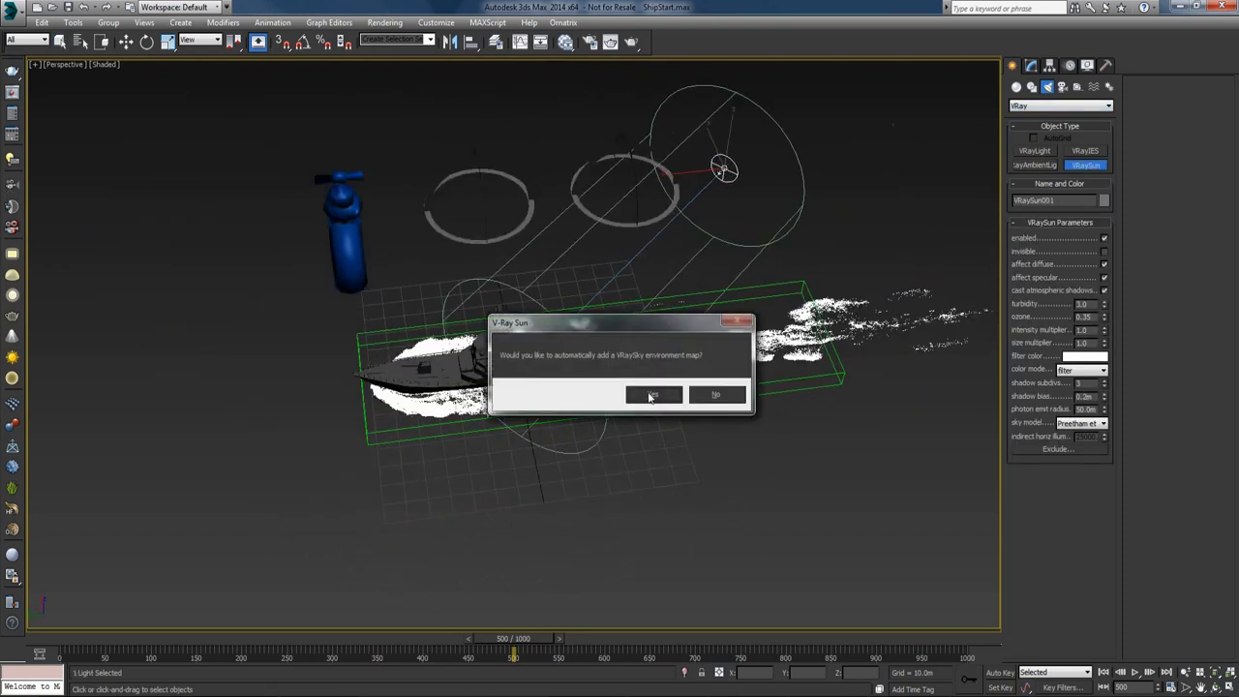
left_click(652, 395)
Step: Move the VRaySun higher above the scene and adjust its horizontal position
middle_click_drag(652, 395, 749, 160, "alt")
key("w")
left_click_drag(749, 160, 759, 14)
middle_click_drag(780, 135, 751, 174)
left_click_drag(734, 145, 760, 192)
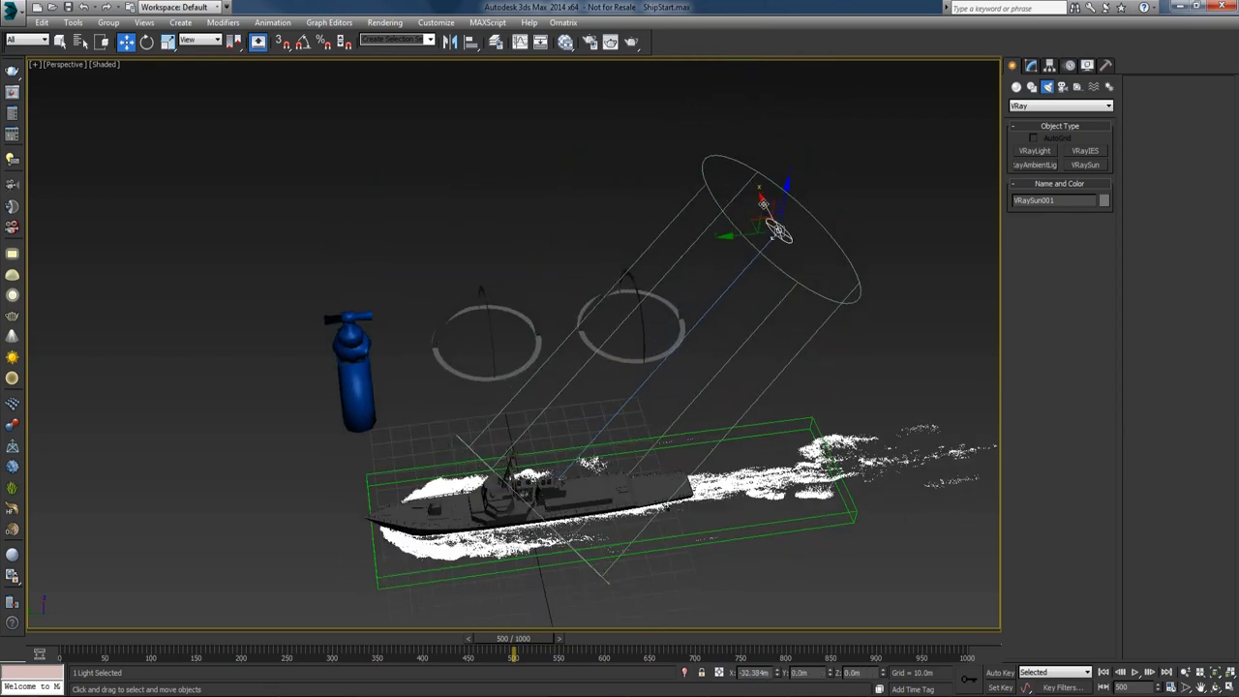
Step: Select the VRaySun target and reset its X and Y positions to 0 m
middle_click_drag(810, 304, 727, 330, "alt")
left_click(511, 459)
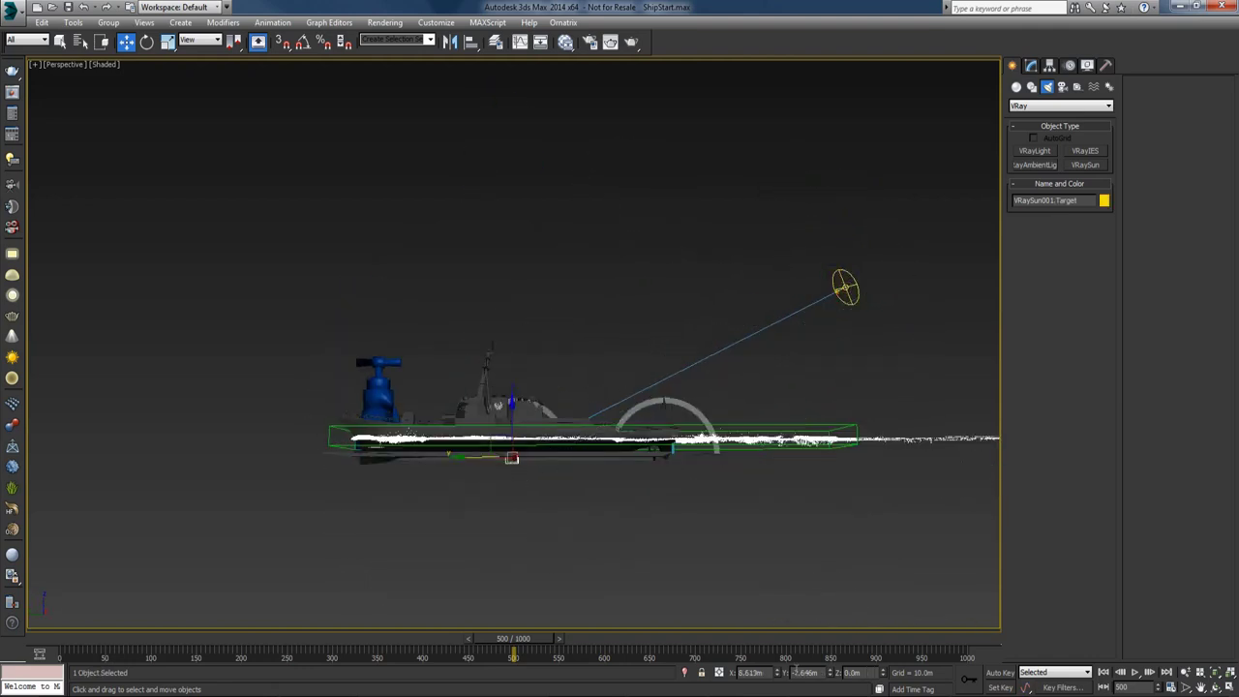
right_click(777, 673)
right_click(830, 673)
middle_click_drag(825, 619, 773, 492, "alt")
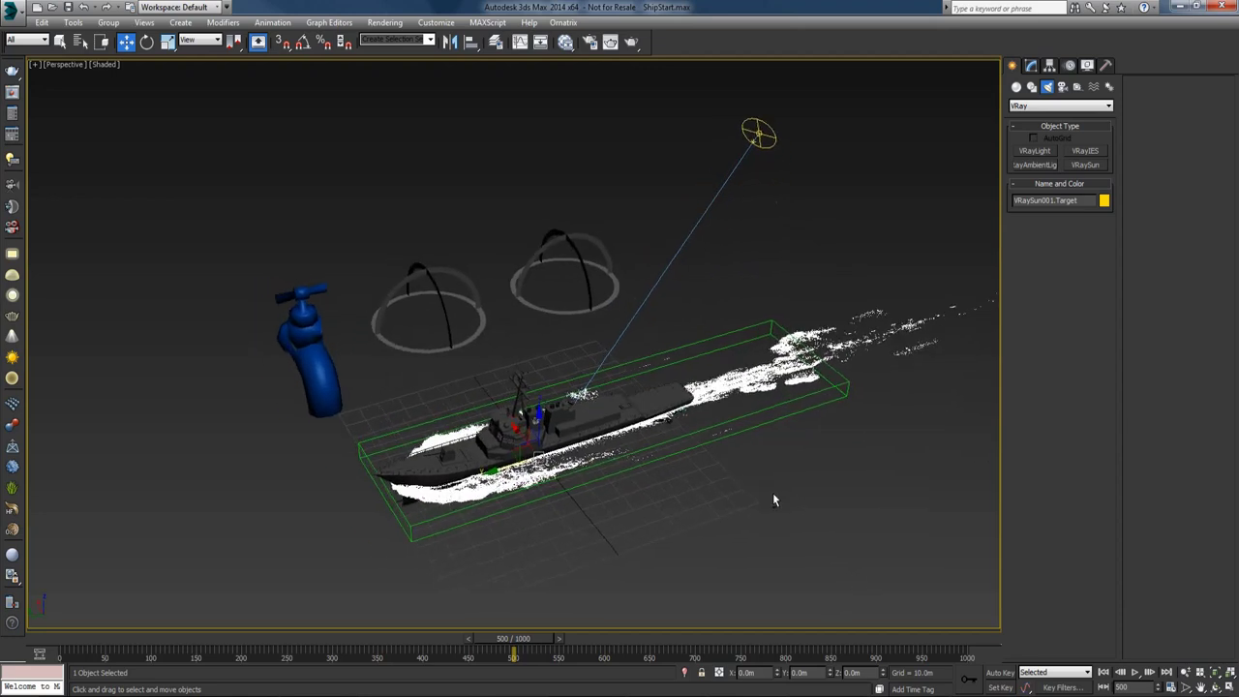
Step: Render the current frame through VRayCam001 to check the lighting, then close the frame buffer
key("c")
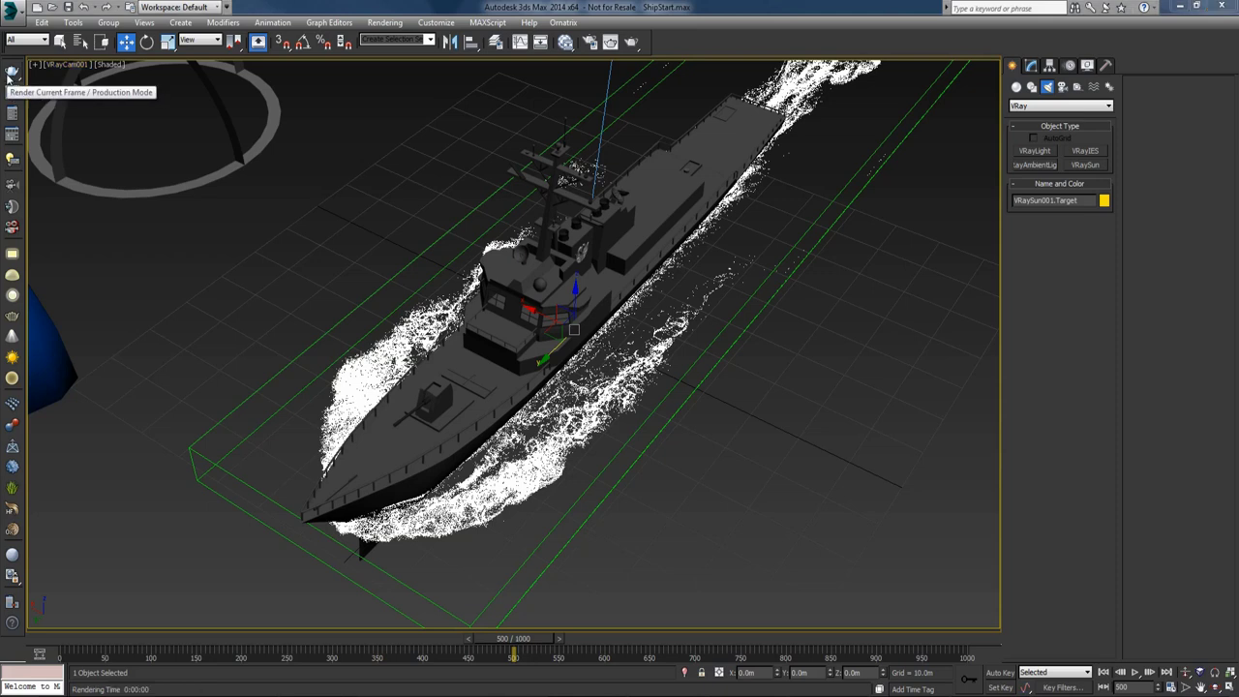
left_click(11, 74)
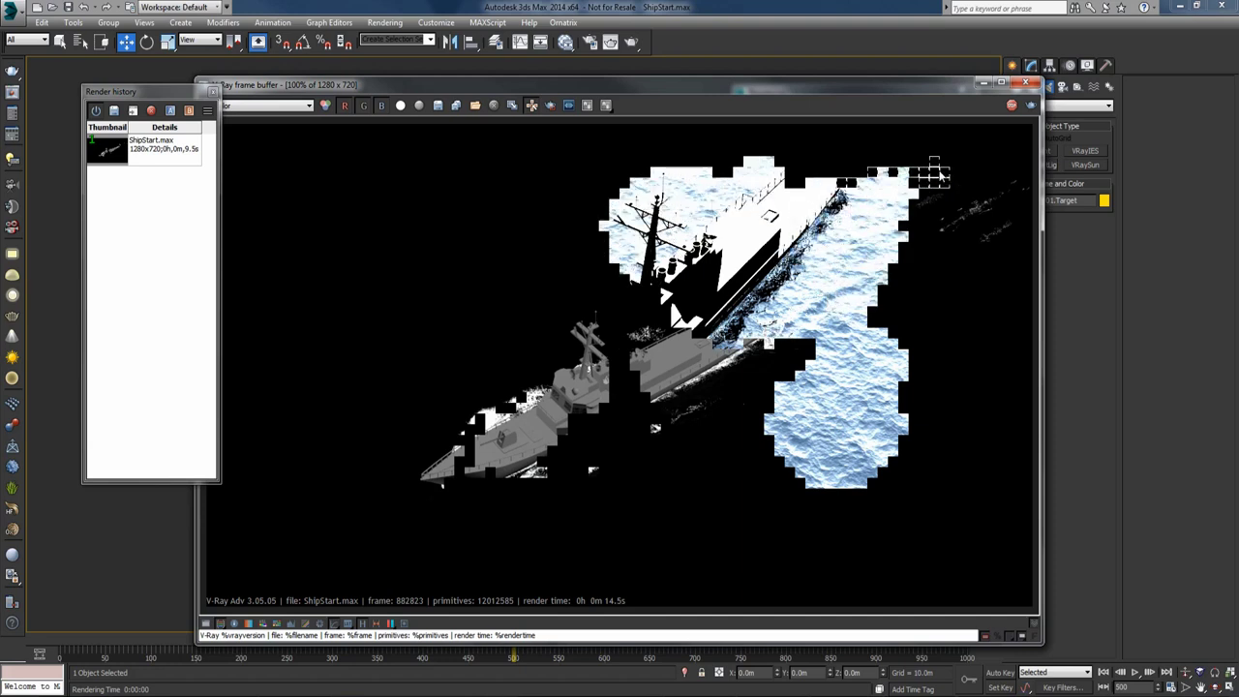
left_click(1025, 81)
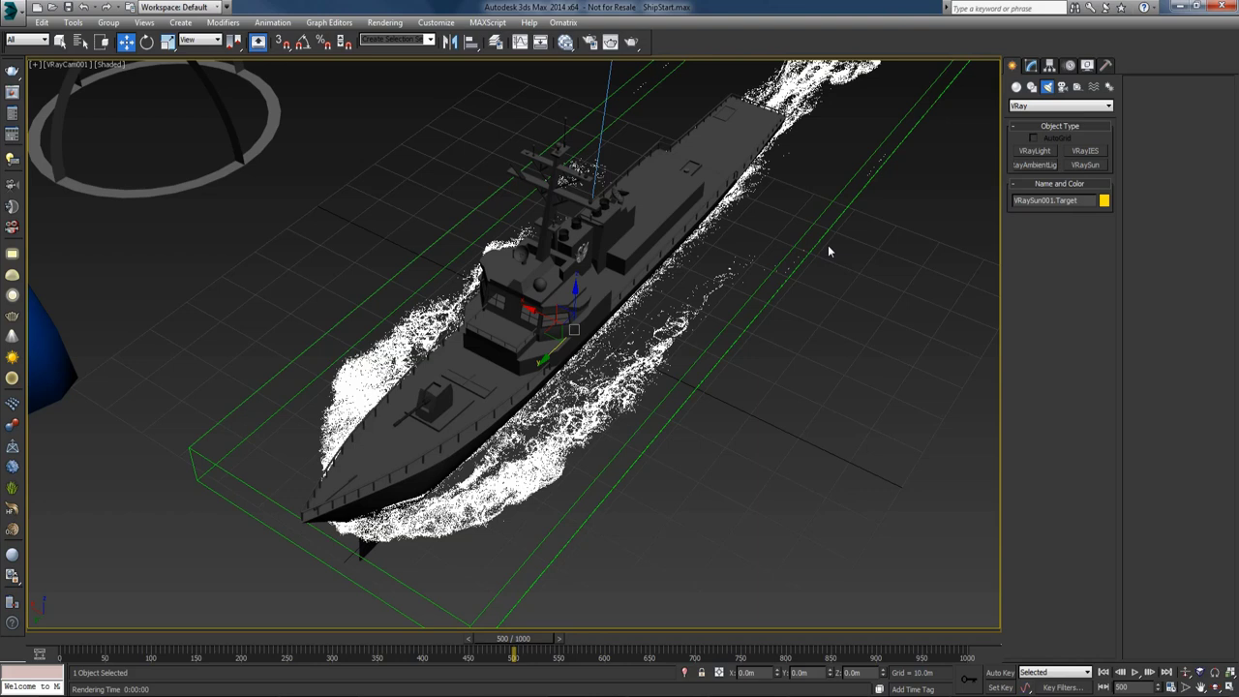
Step: Make the VRaySun invisible and set its intensity multiplier to 0.03 and shadow subdivs to 1
key("alt+w")
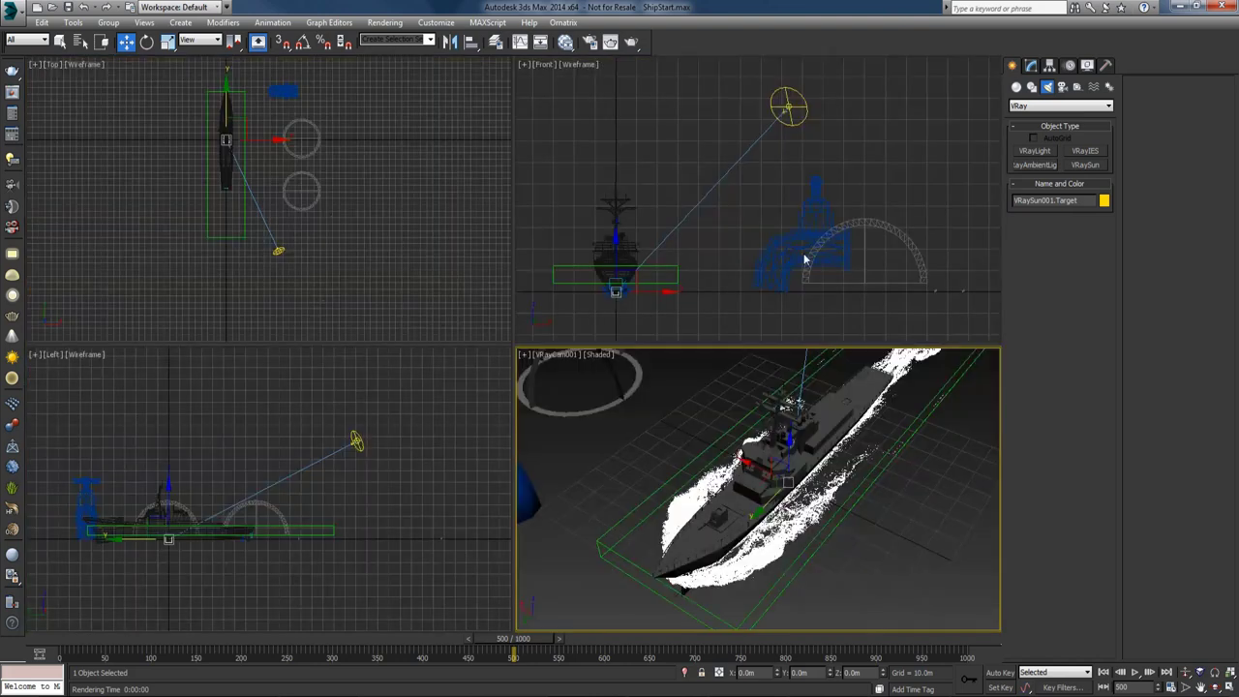
left_click(789, 109)
left_click(1032, 66)
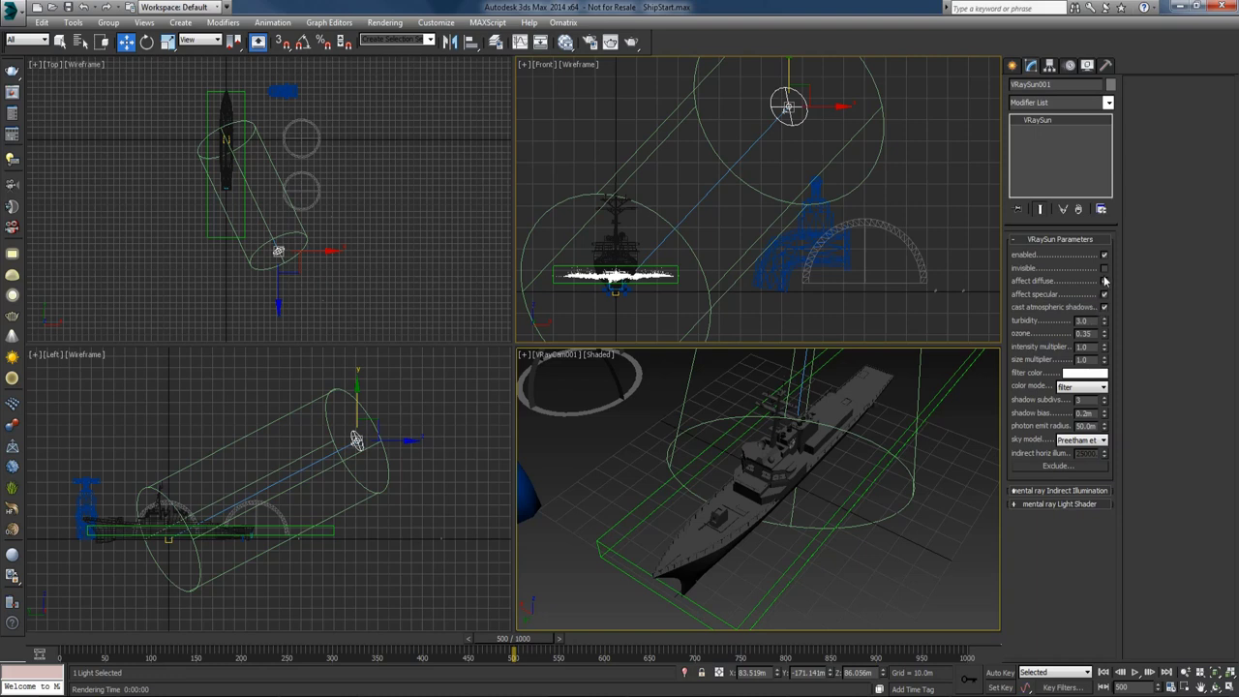
type("1")
left_click(1104, 270)
left_click_drag(1091, 399, 1077, 401)
type("1")
key("Tab")
right_click(907, 425)
Step: Bring the environment's DefaultVRaySky map into the Slate Material Editor and open its parameters
key("m")
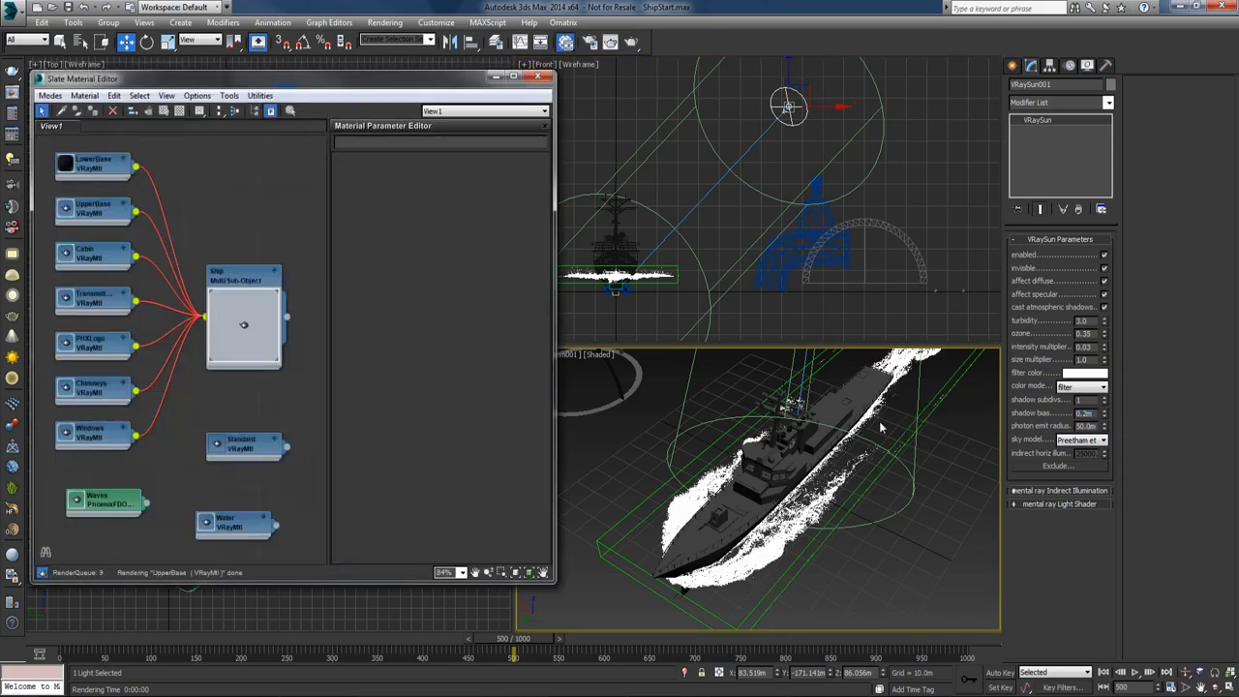
key("8")
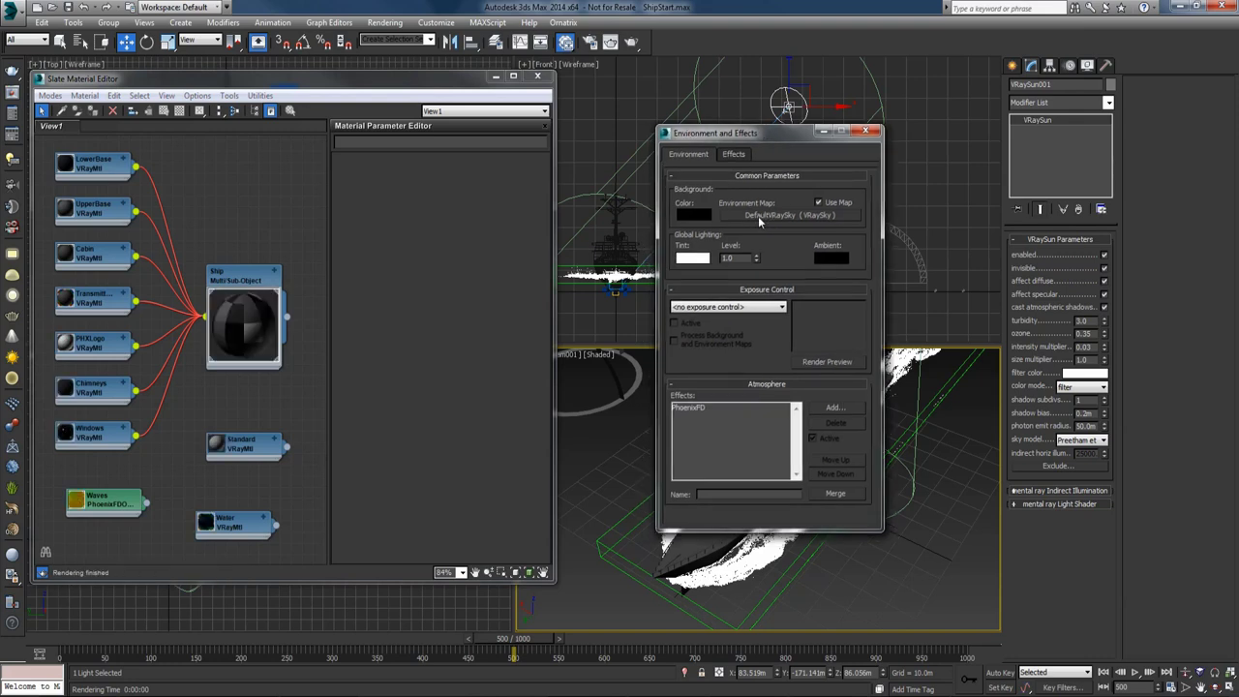
left_click_drag(267, 392, 122, 466)
left_click(267, 370)
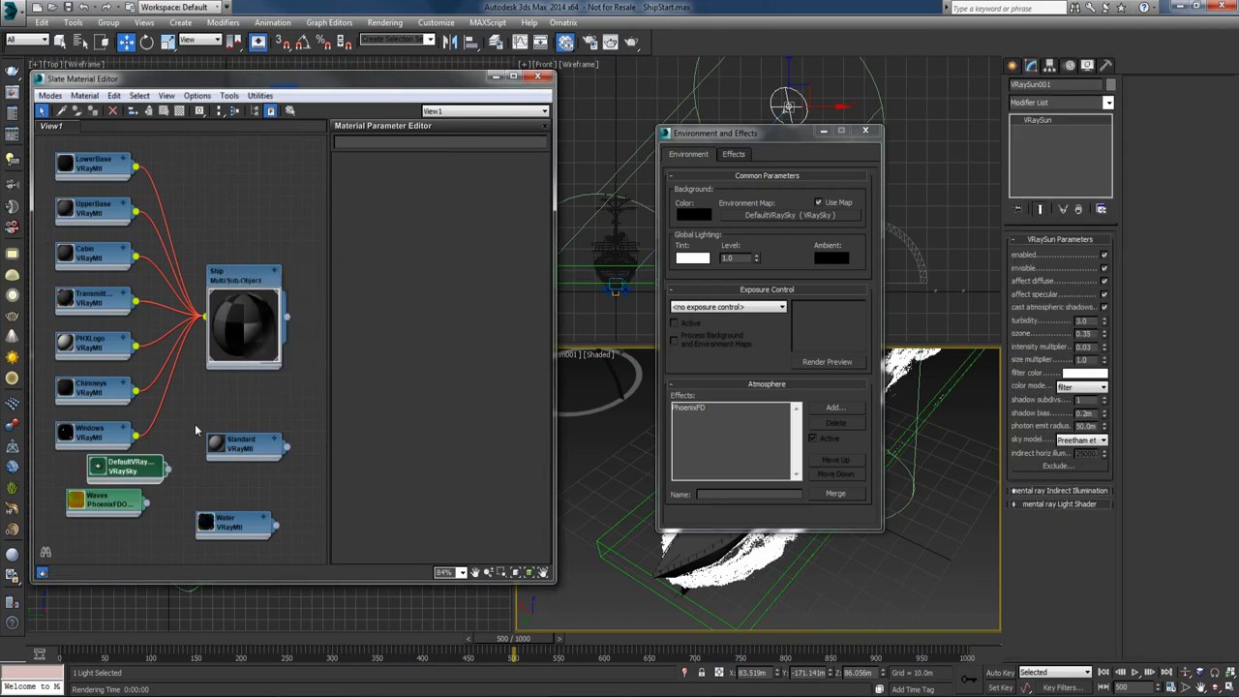
double_click(125, 474)
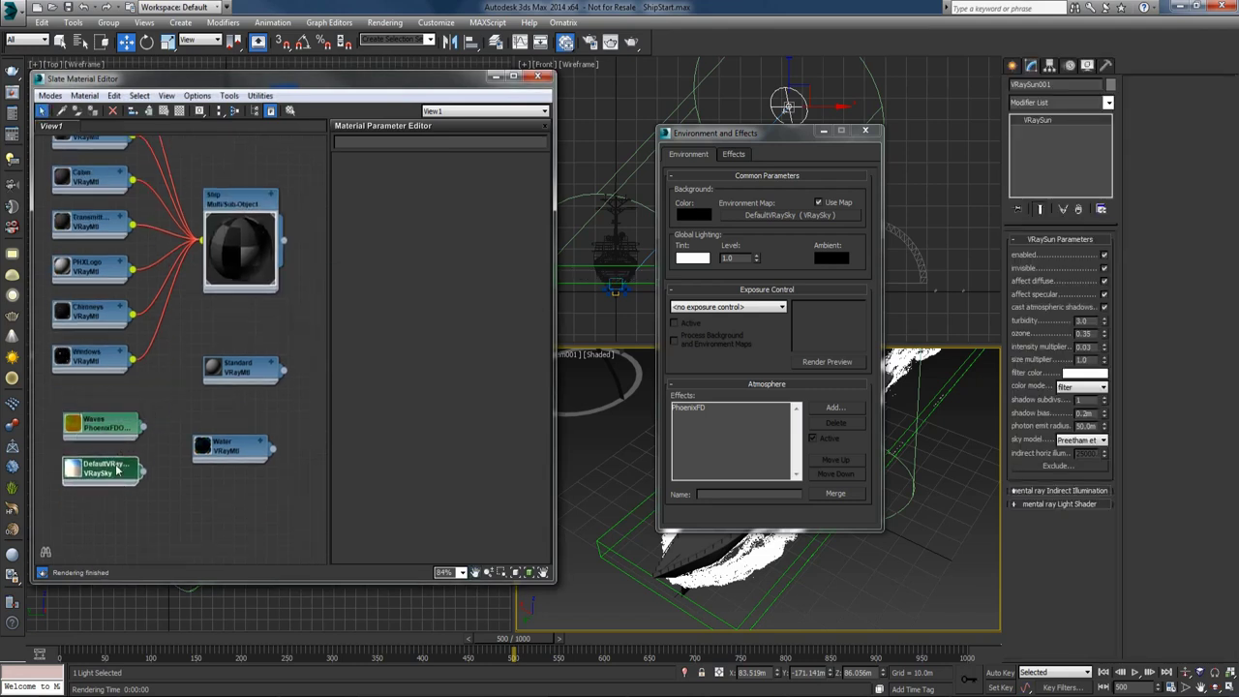
Step: Enable specify sun node and sun invisible on the VRaySky map, edit its sun intensity multiplier, and close both editors
left_click(536, 175)
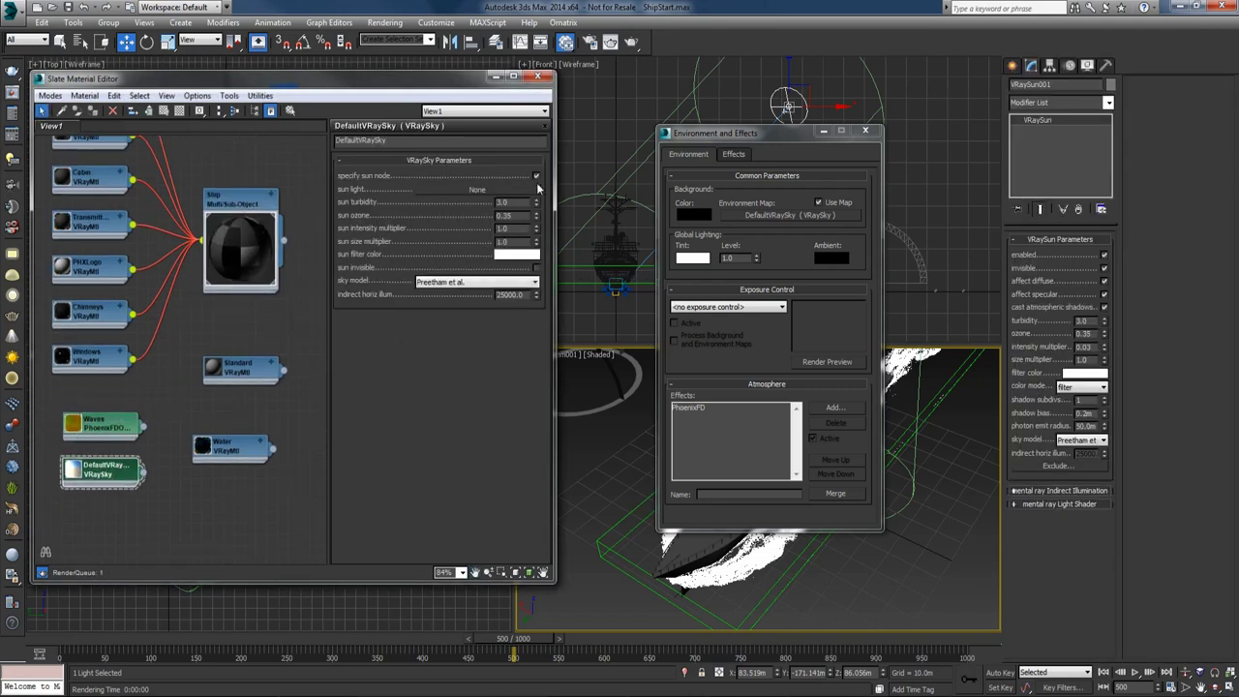
double_click(517, 228)
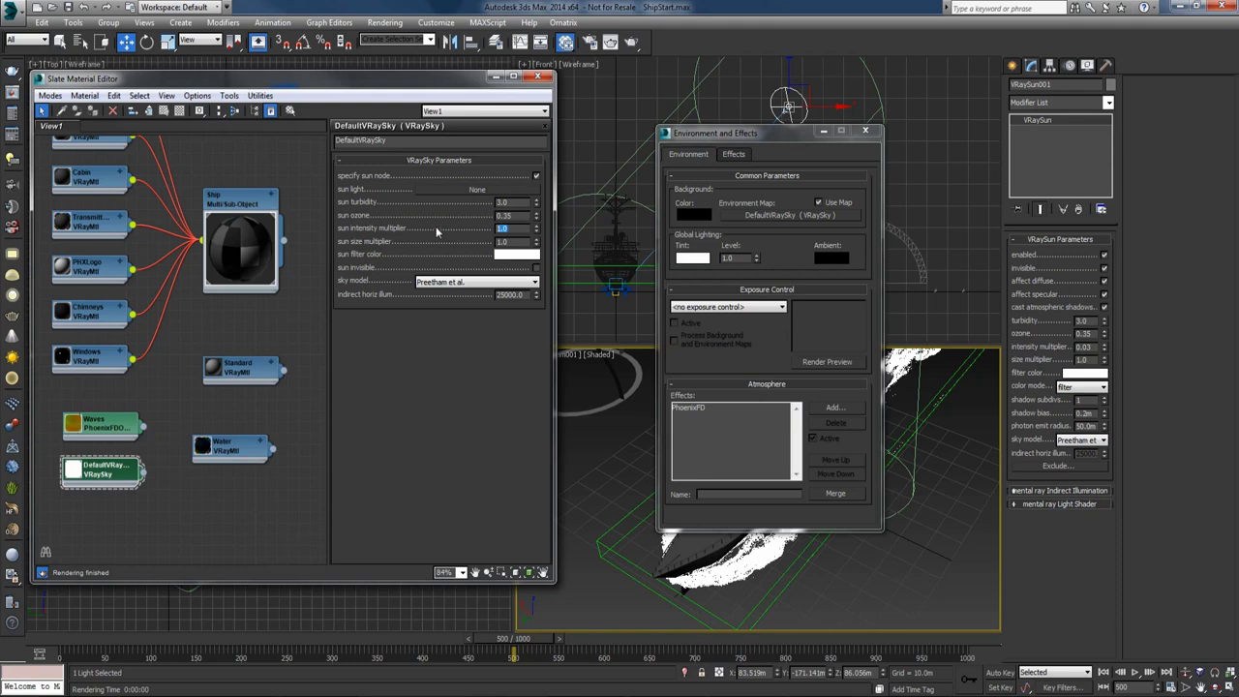
key("BackSpace")
left_click(537, 267)
left_click(538, 76)
left_click(865, 133)
Step: Clear the selection, render the camera view to check the dimmed sun and sky, then stop the render and close it
key("ctrl+d")
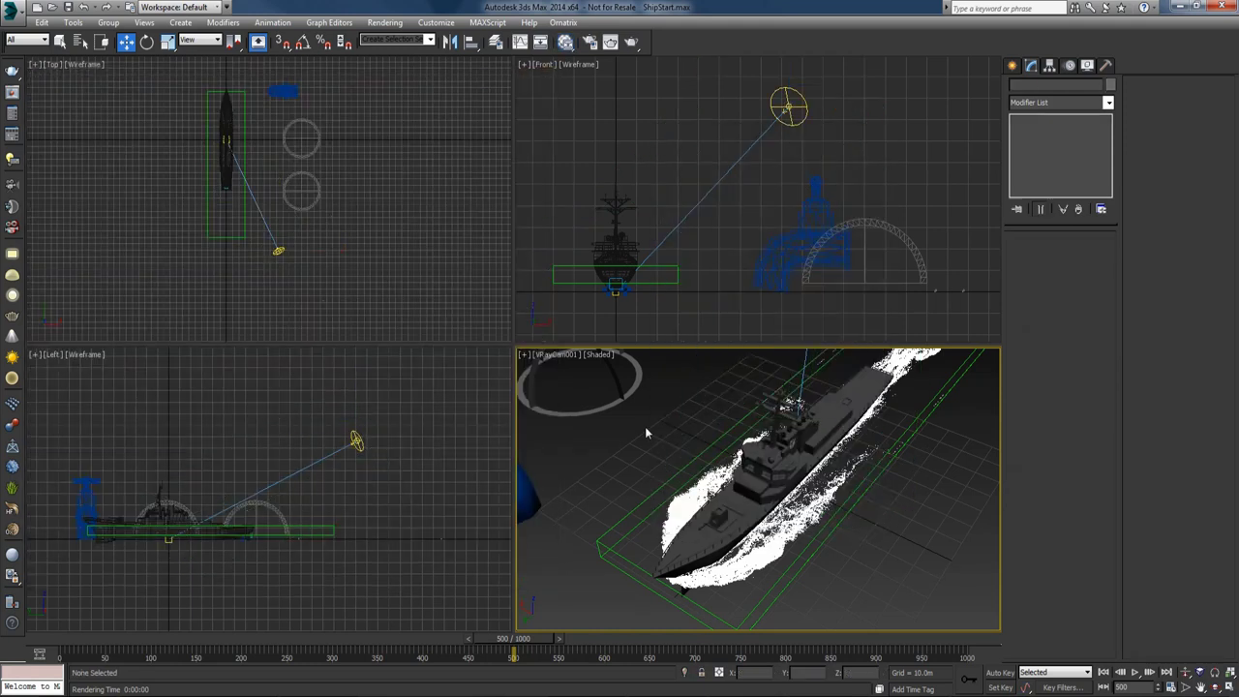
key("q")
left_click(10, 75)
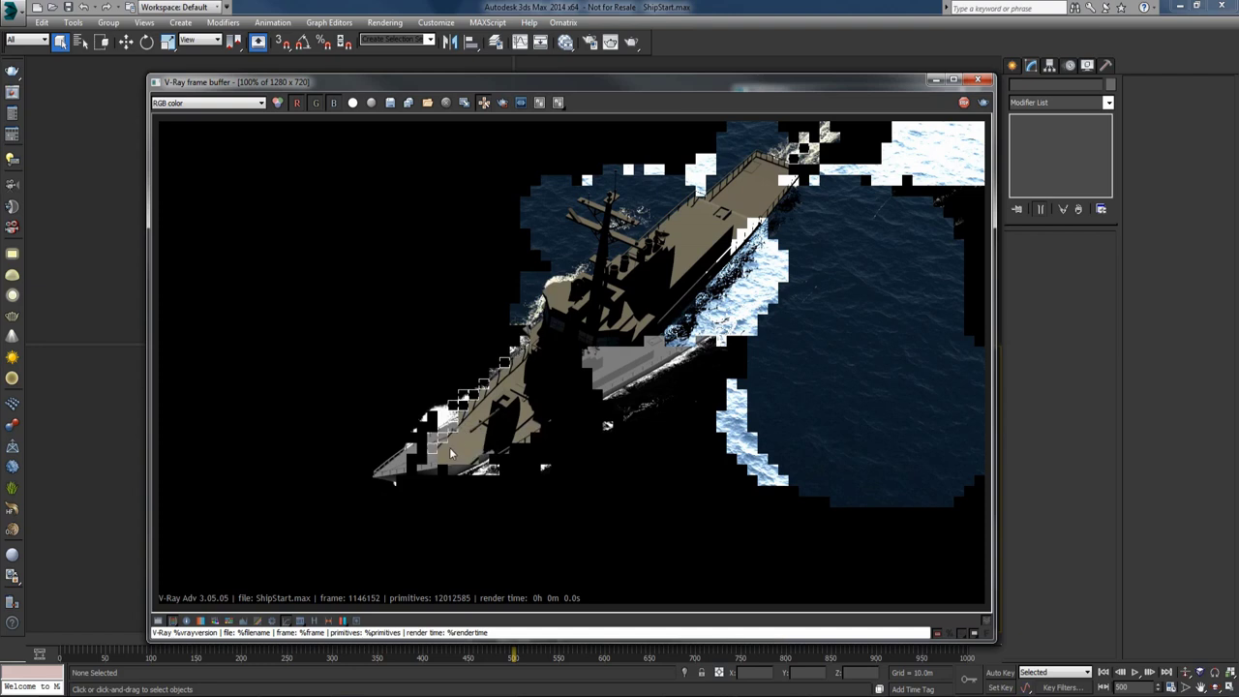
left_click(965, 104)
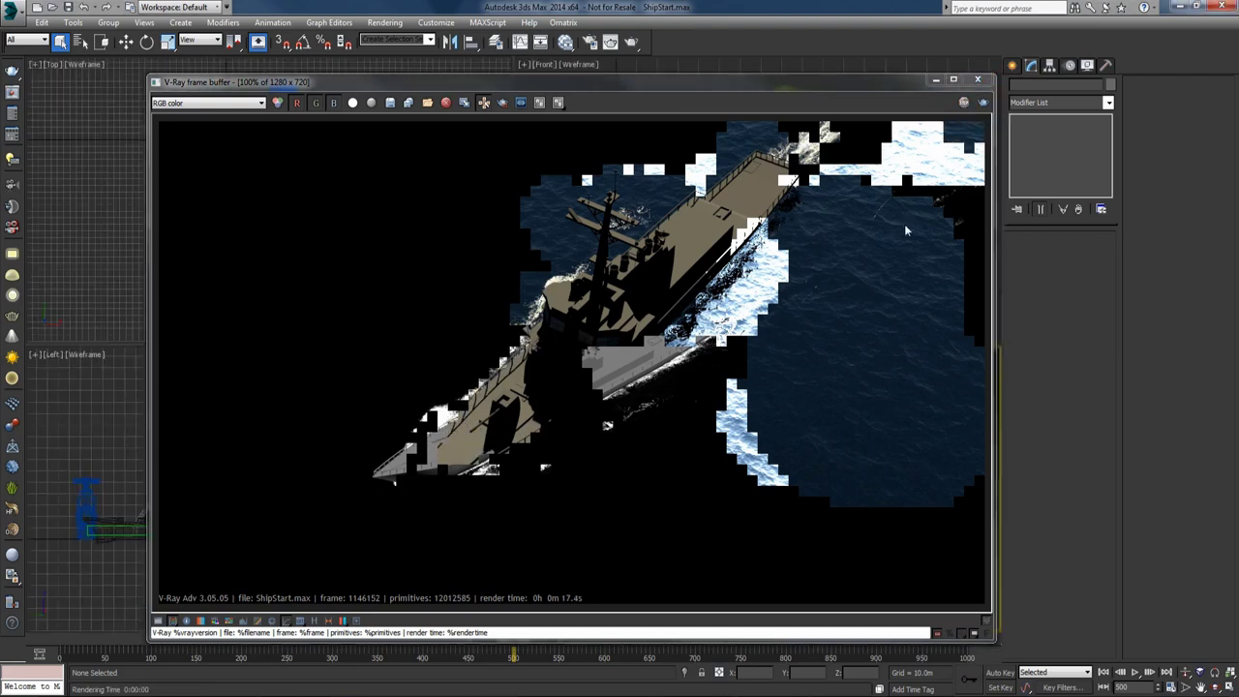
left_click(979, 80)
Step: Maximize the camera viewport and switch it to the Perspective view
key("alt+w")
key("v")
left_click(832, 476)
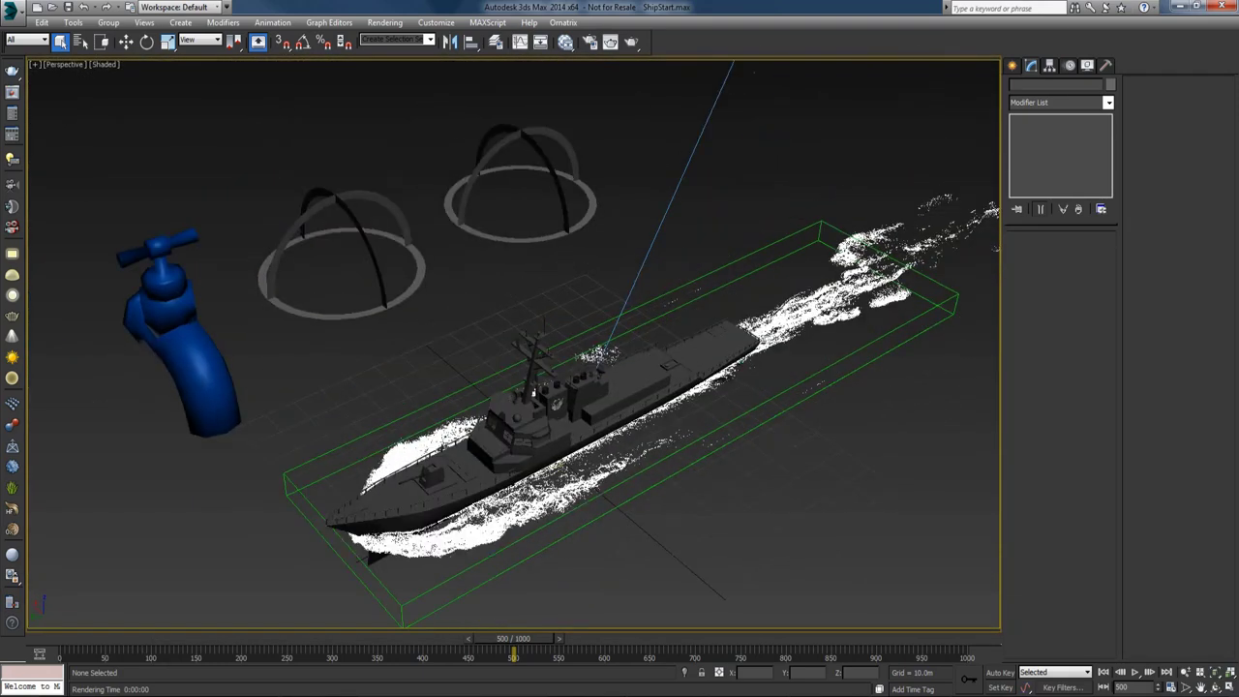
Step: Create a Standard Omni light beside the ship and reset its X and Y position to 0
left_click(1012, 66)
left_click(1055, 106)
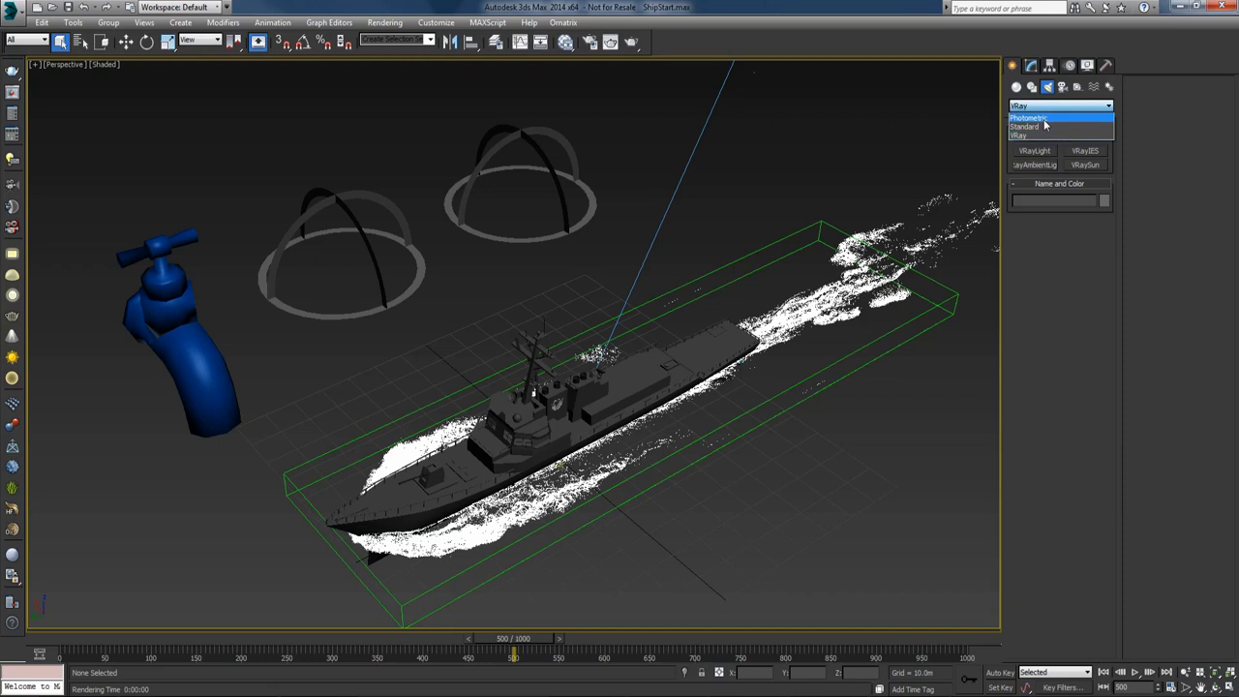
left_click(1033, 130)
left_click(1034, 179)
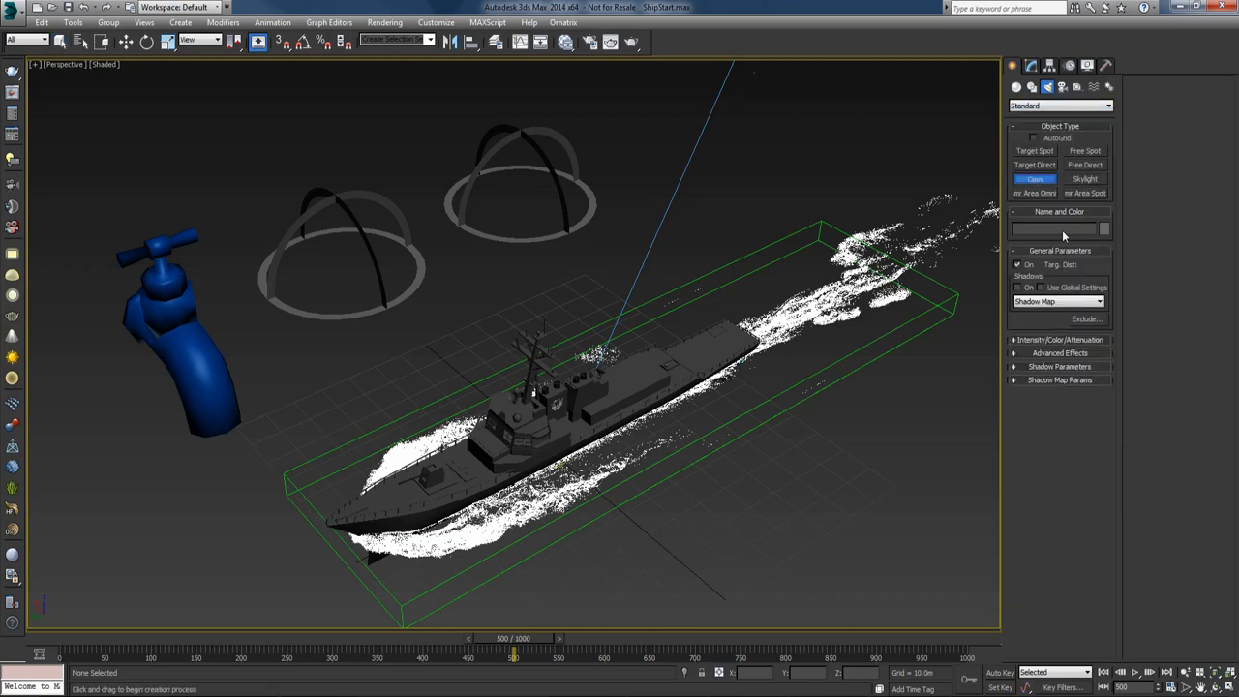
middle_click_drag(728, 386, 698, 382, "alt")
left_click(588, 469)
key("w")
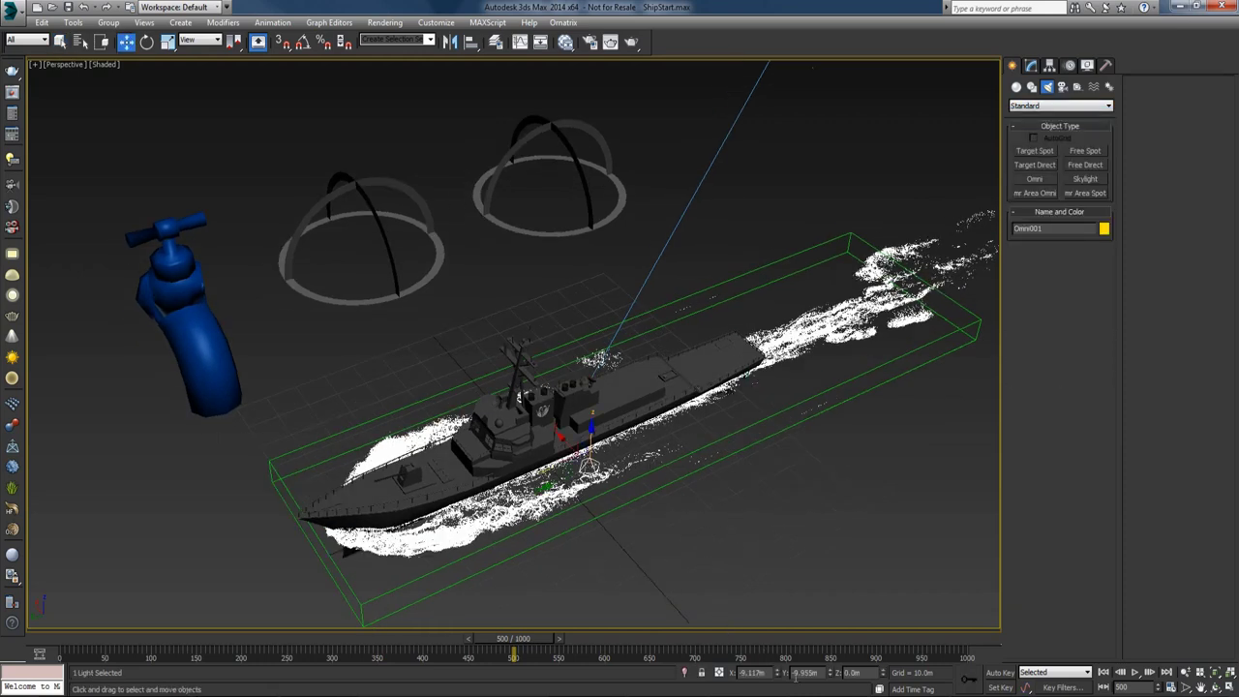
right_click(777, 674)
right_click(830, 674)
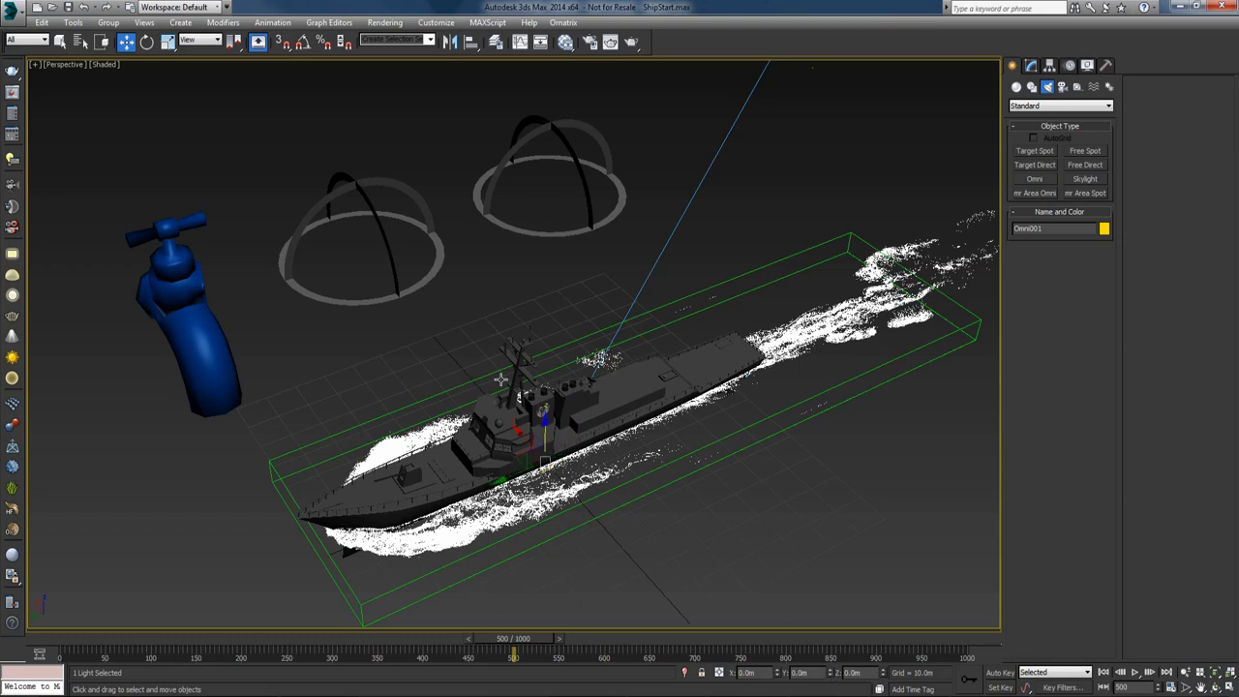
Step: Raise the Omni light high above the ship to about Z 230 m and shift it to about Y -67 m
left_click_drag(547, 418, 542, 62)
key("z")
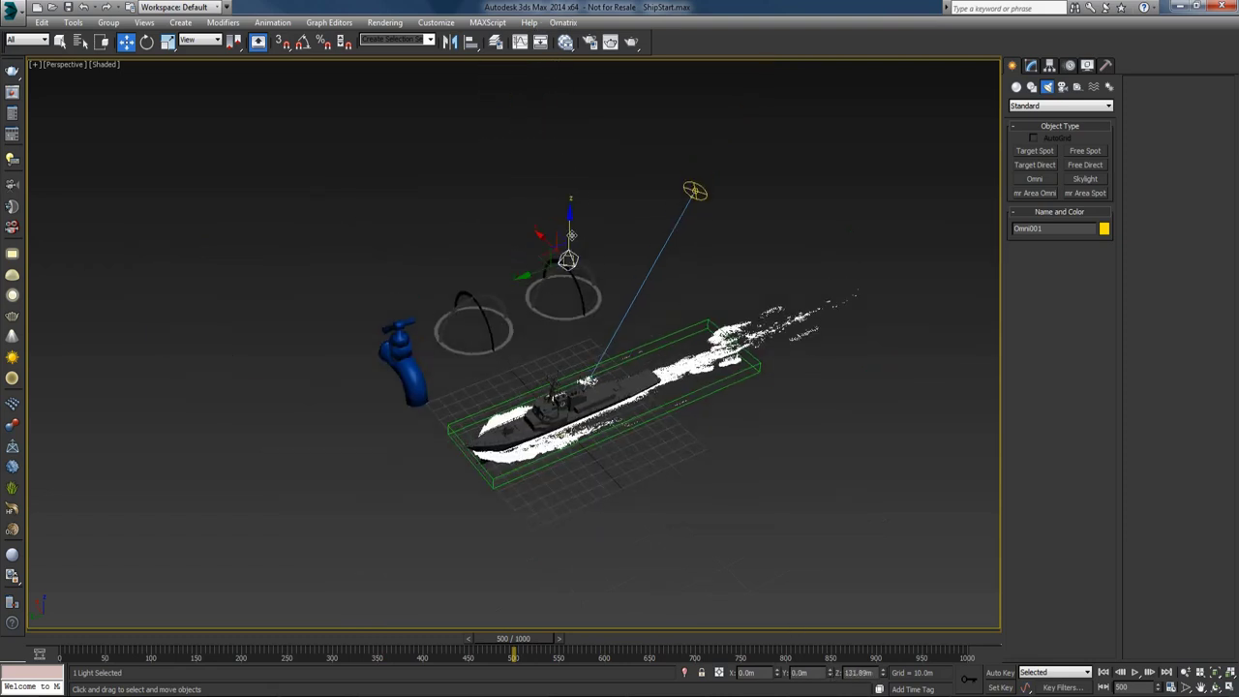
left_click_drag(569, 228, 567, 121)
middle_click_drag(634, 262, 601, 251, "alt")
left_click_drag(533, 145, 613, 149)
middle_click_drag(674, 364, 804, 280, "alt")
Step: Set the Omni light's intensity multiplier to 0.1
left_click(1033, 65)
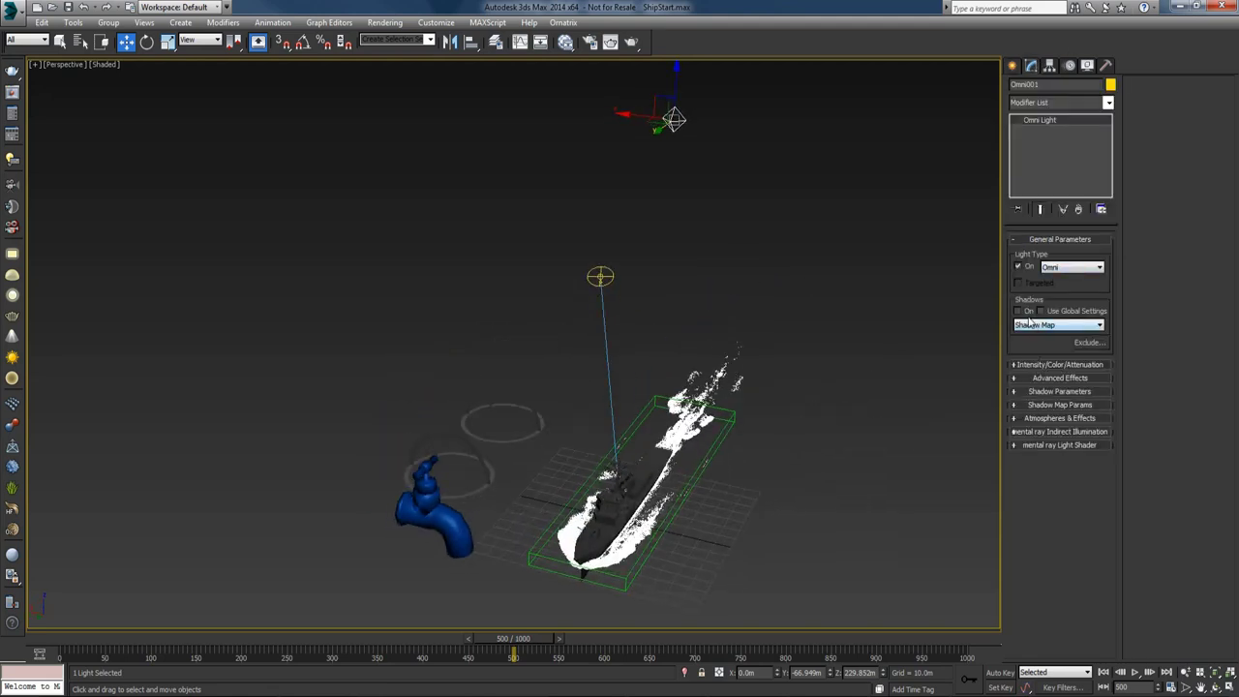
left_click(1037, 364)
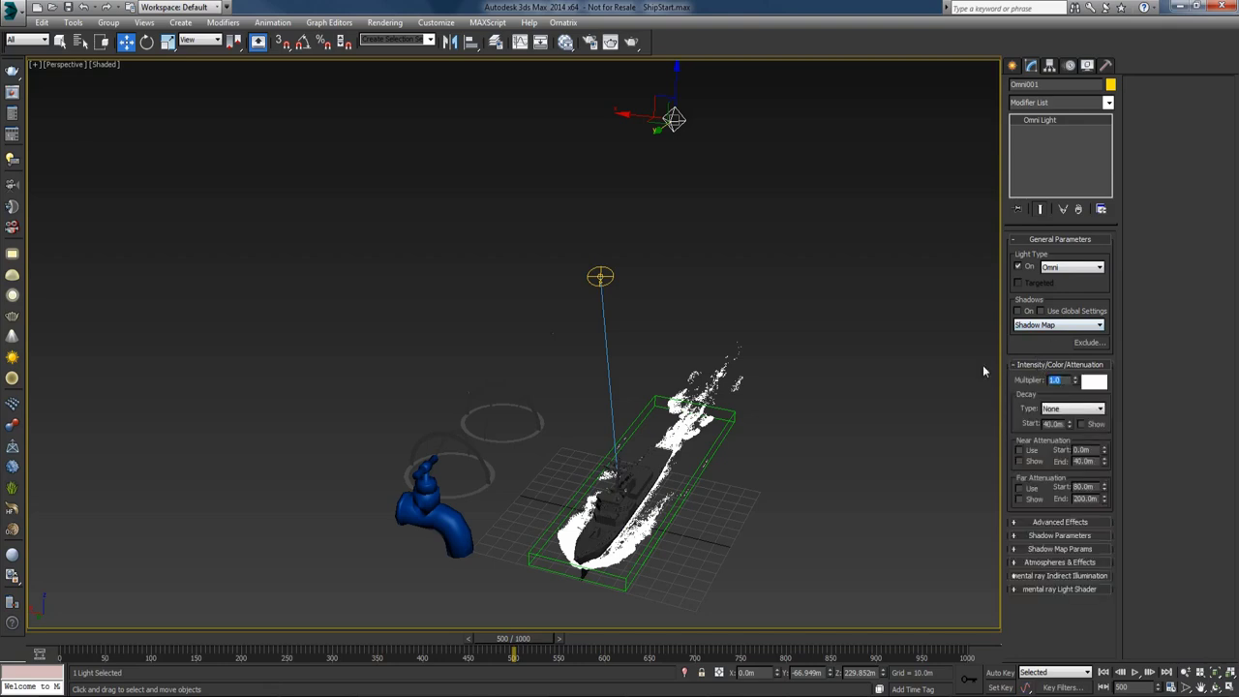
type("0.1")
key("Return")
Step: Set the Omni light's color to light blue (166, 212, 236) and render the camera view
left_click(1094, 383)
left_click_drag(447, 55, 760, 182)
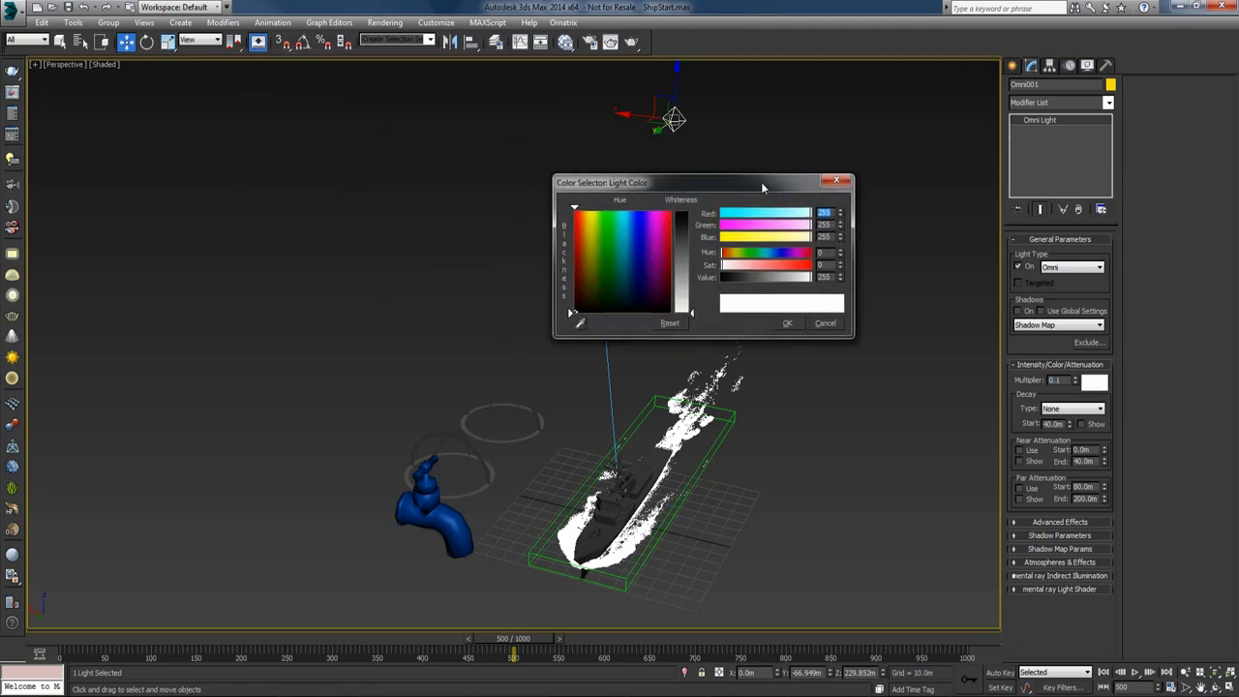
left_click_drag(806, 242, 780, 219)
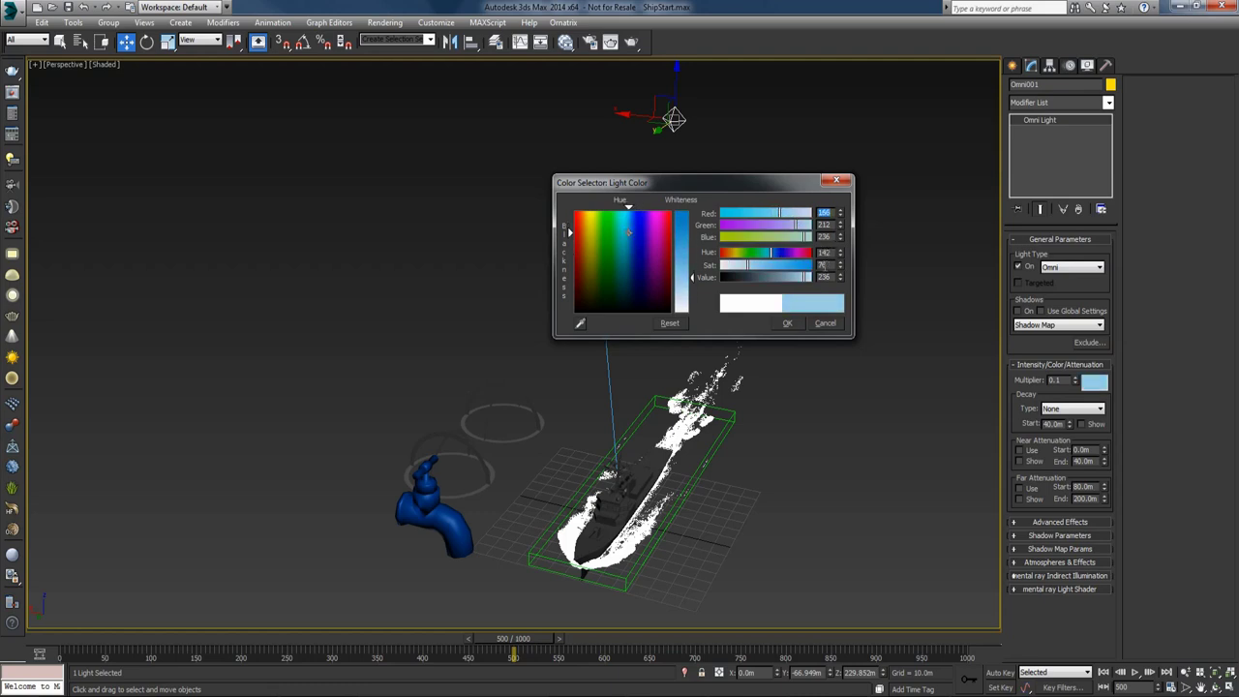
left_click(788, 323)
key("c")
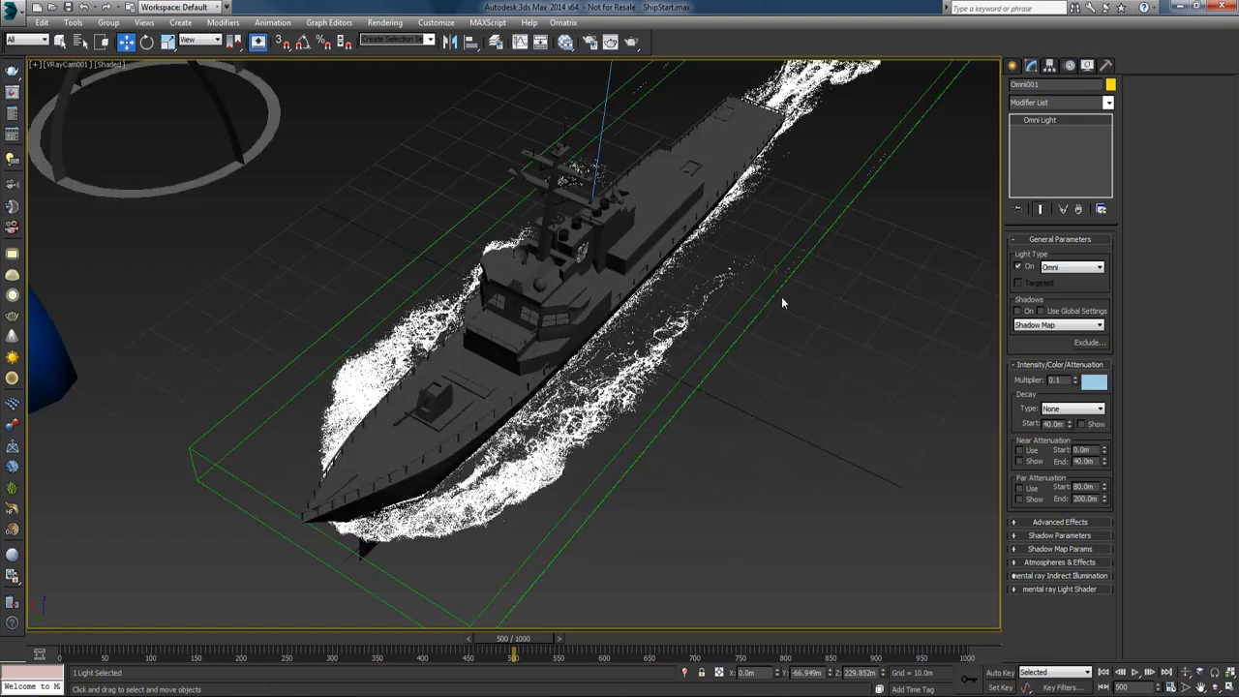
left_click(13, 72)
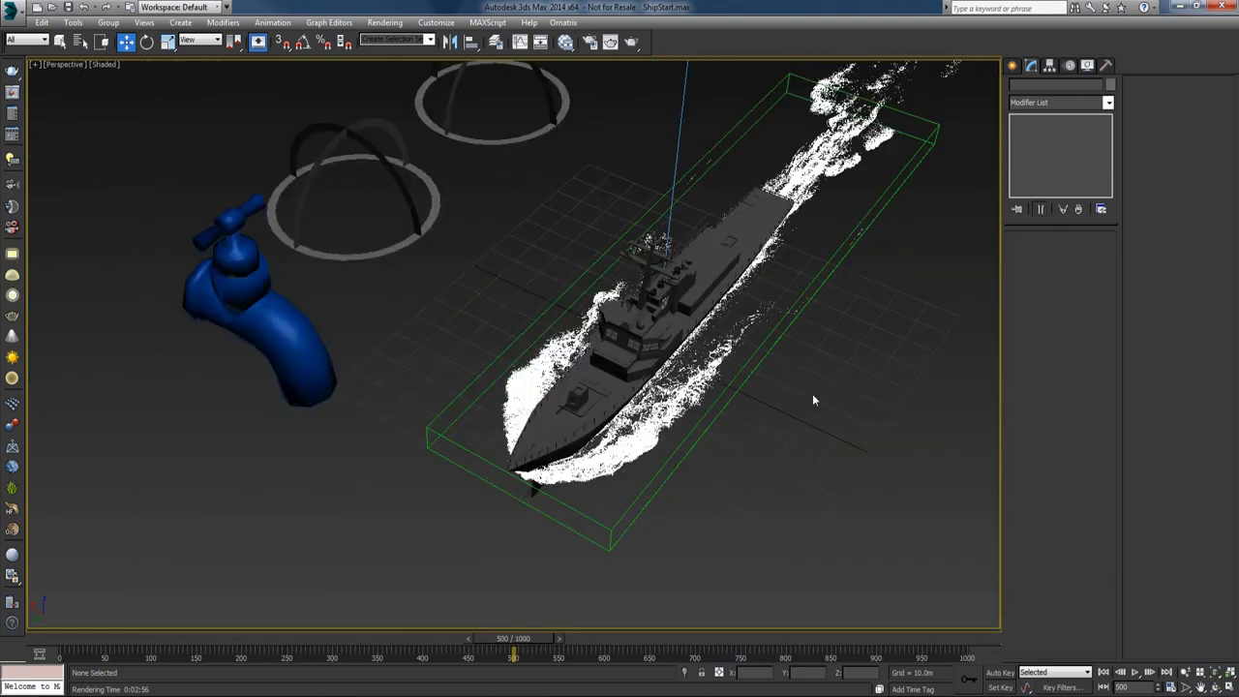
Step: Create a VRayAmbientLight in the perspective view beside the ship
middle_click_drag(812, 393, 788, 373, "alt")
left_click(1012, 66)
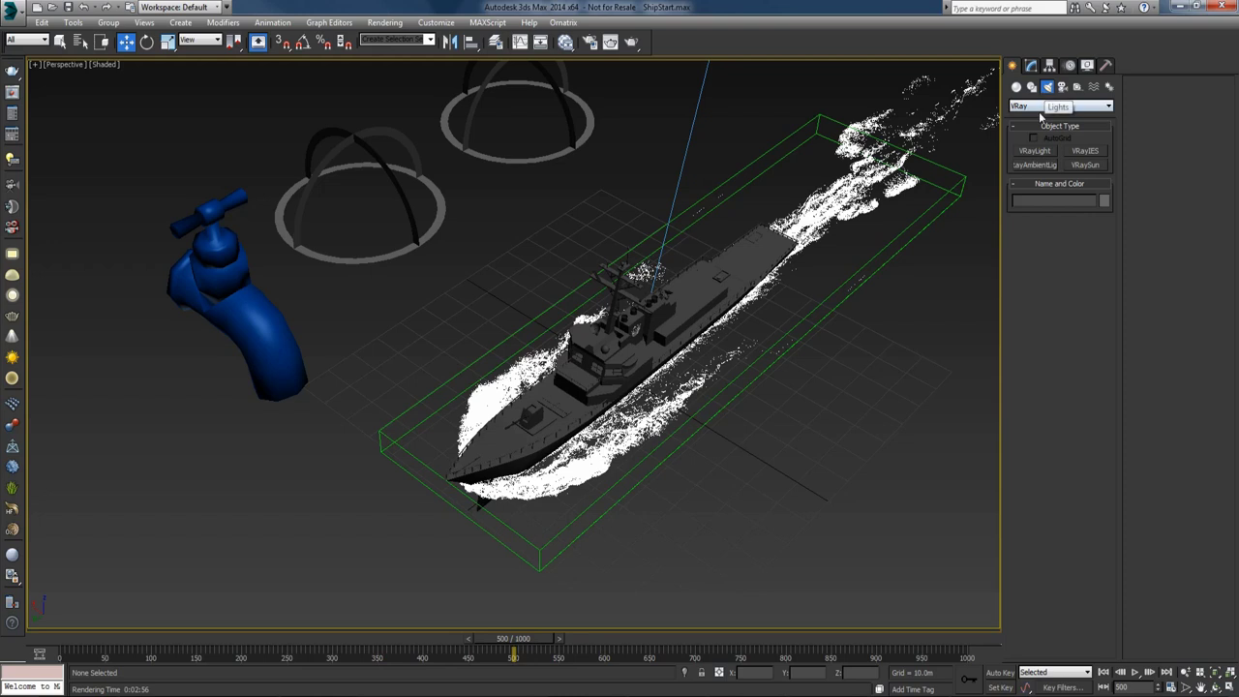
left_click(1043, 106)
left_click(1044, 136)
left_click(1035, 164)
left_click(503, 250)
key("w")
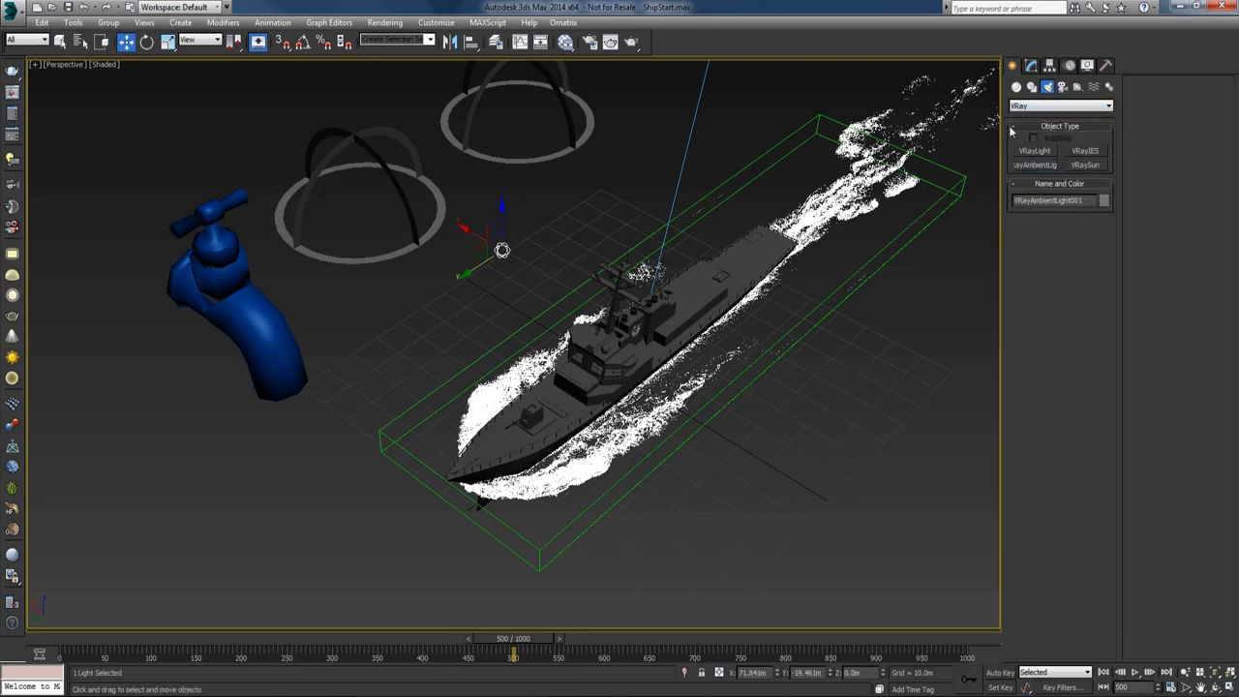
Step: Copy the light blue color from the Omni light and paste it into the VRayAmbientLight's color
left_click(1030, 66)
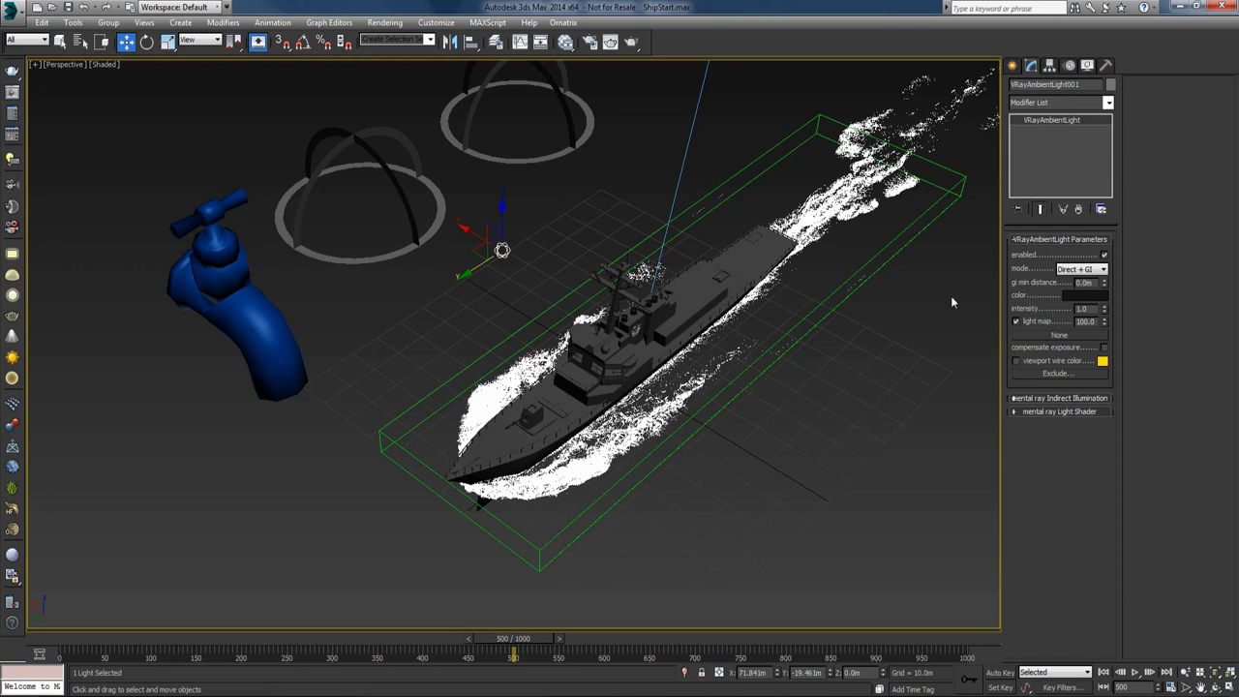
scroll(746, 309, "down", 6)
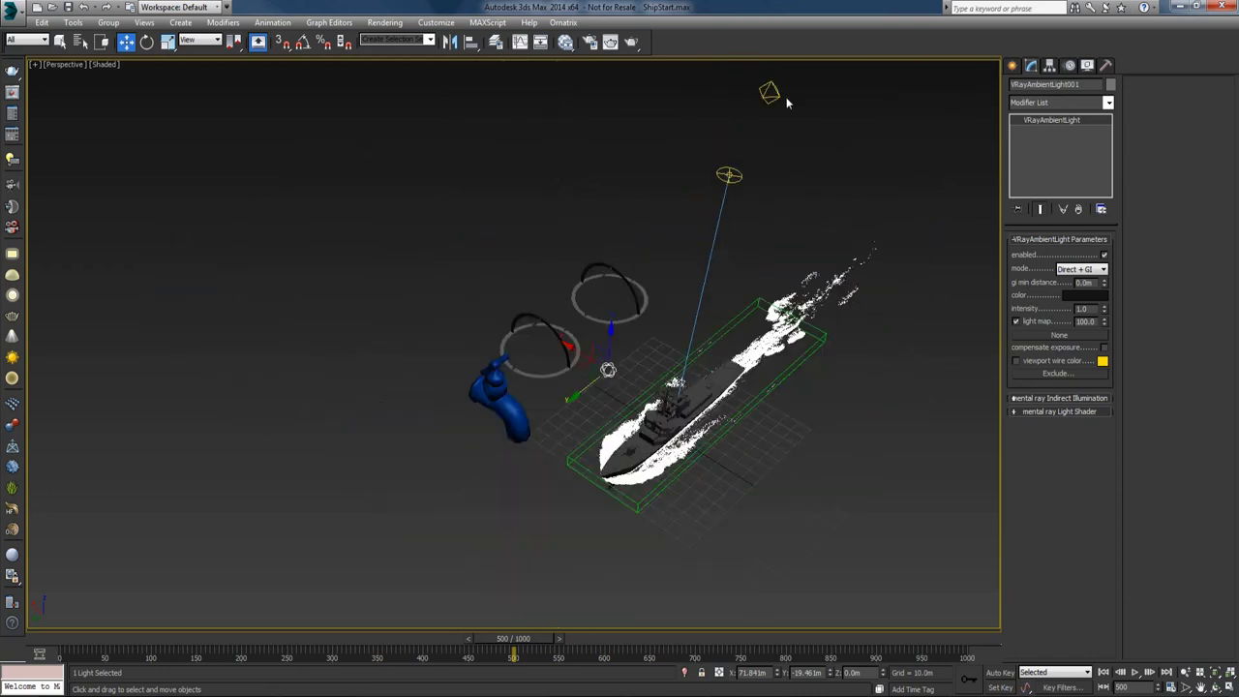
left_click(772, 94)
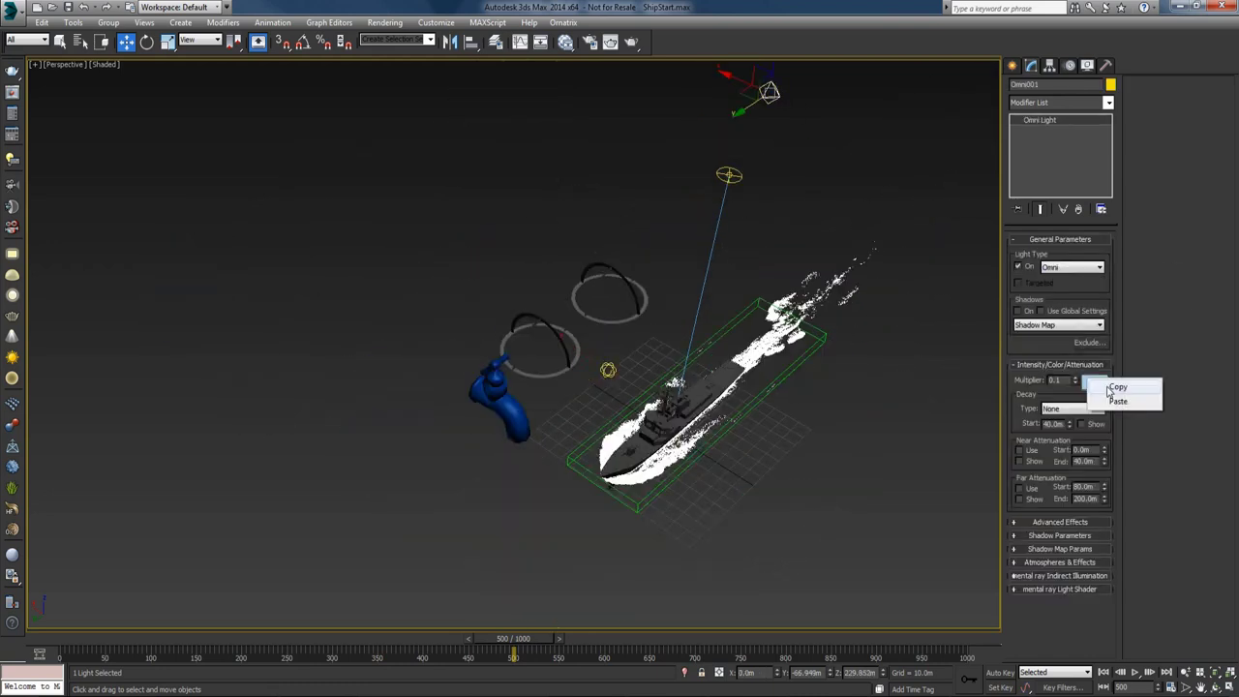
left_click(607, 369)
right_click(1084, 295)
left_click(1108, 319)
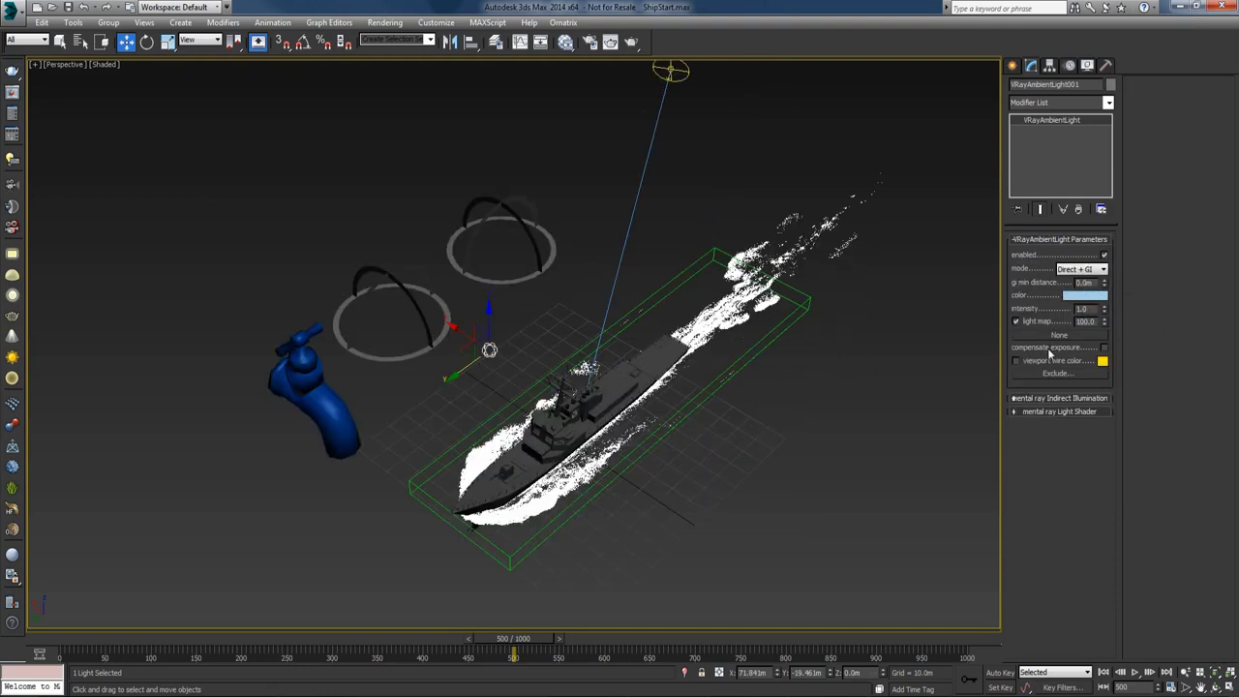
Step: Create a VRayDirt map in the Slate Material Editor and name it AmbientDirt
middle_click_drag(867, 359, 871, 357)
key("m")
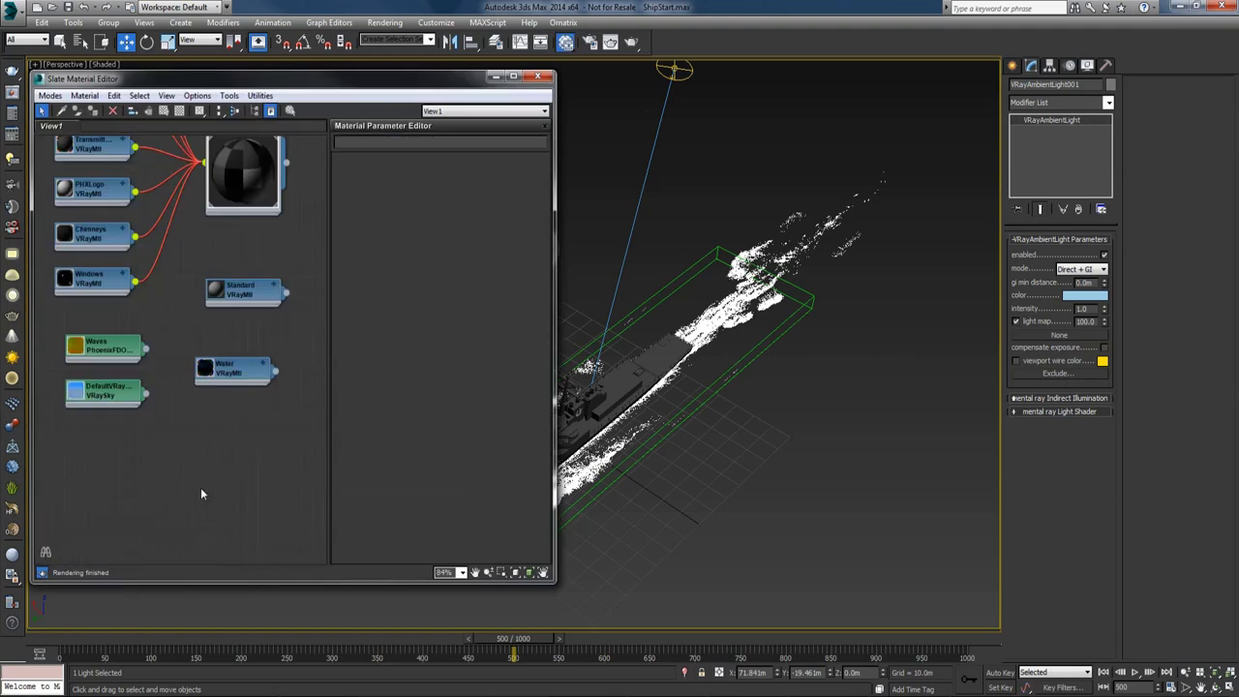
right_click(100, 444)
mouse_move(145, 467)
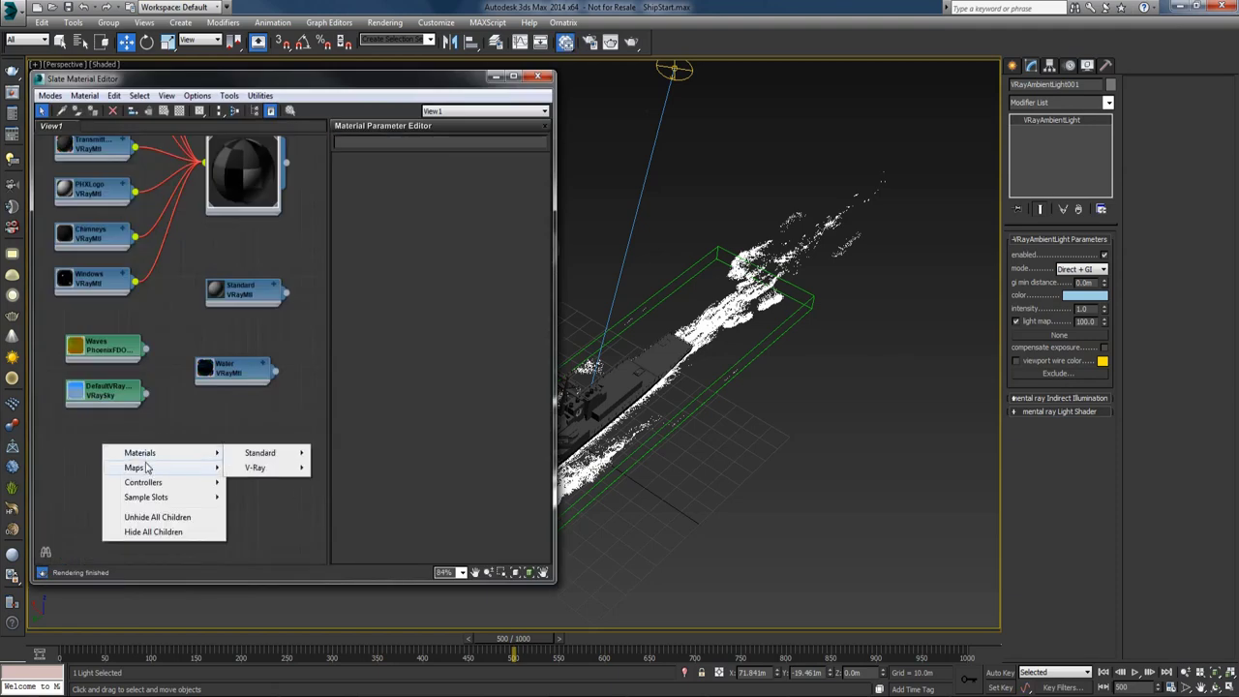
mouse_move(248, 484)
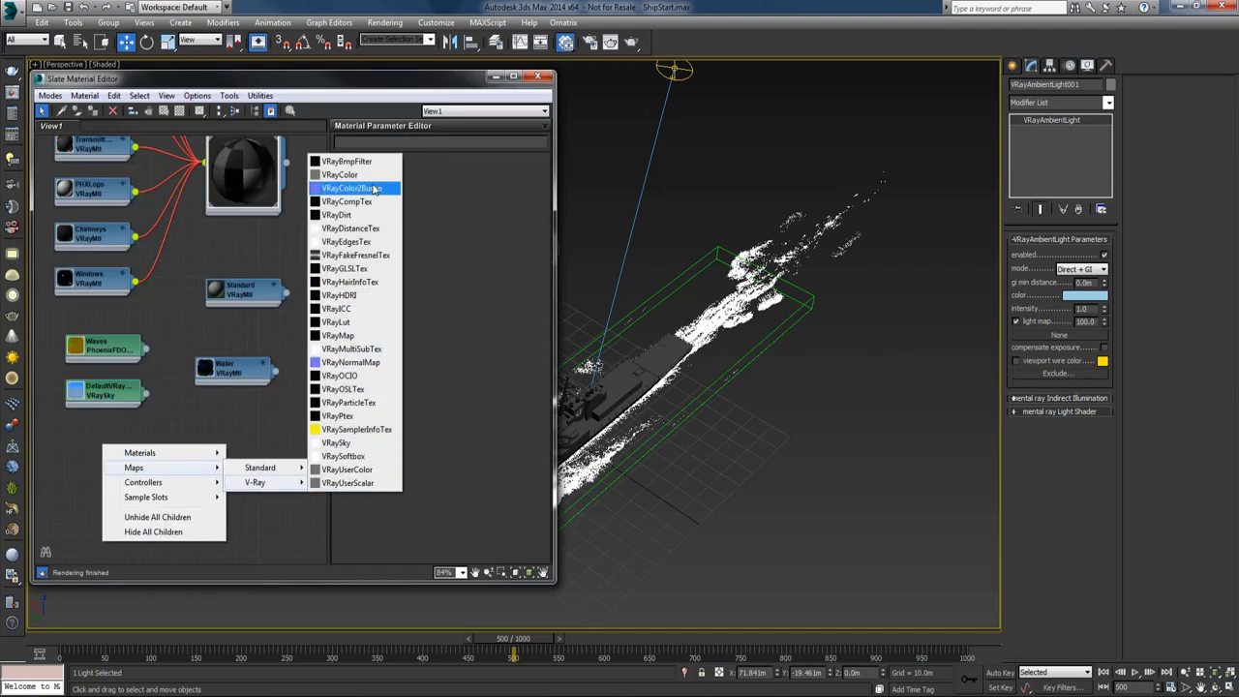
left_click(366, 215)
left_click(140, 443)
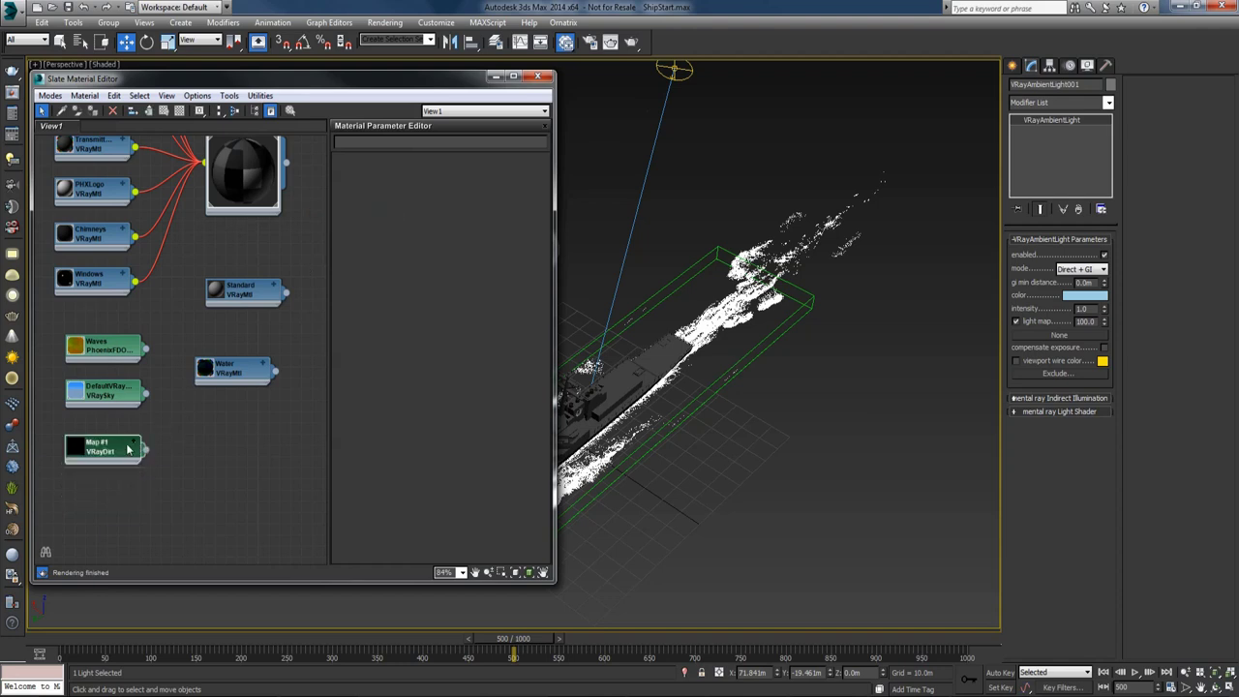
double_click(126, 449)
type("A")
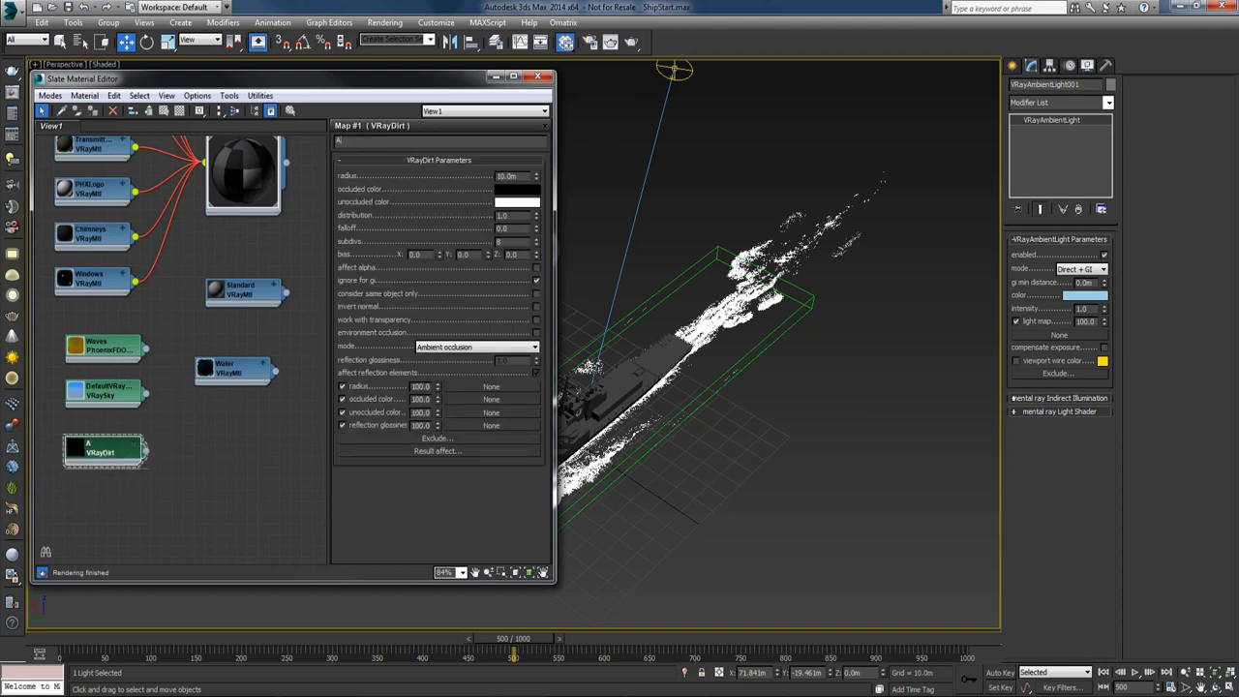
type("mbientDirt")
key("Return")
Step: Assign AmbientDirt as an instance to the VRayAmbientLight's light map and render the camera view
left_click_drag(145, 451, 1047, 334)
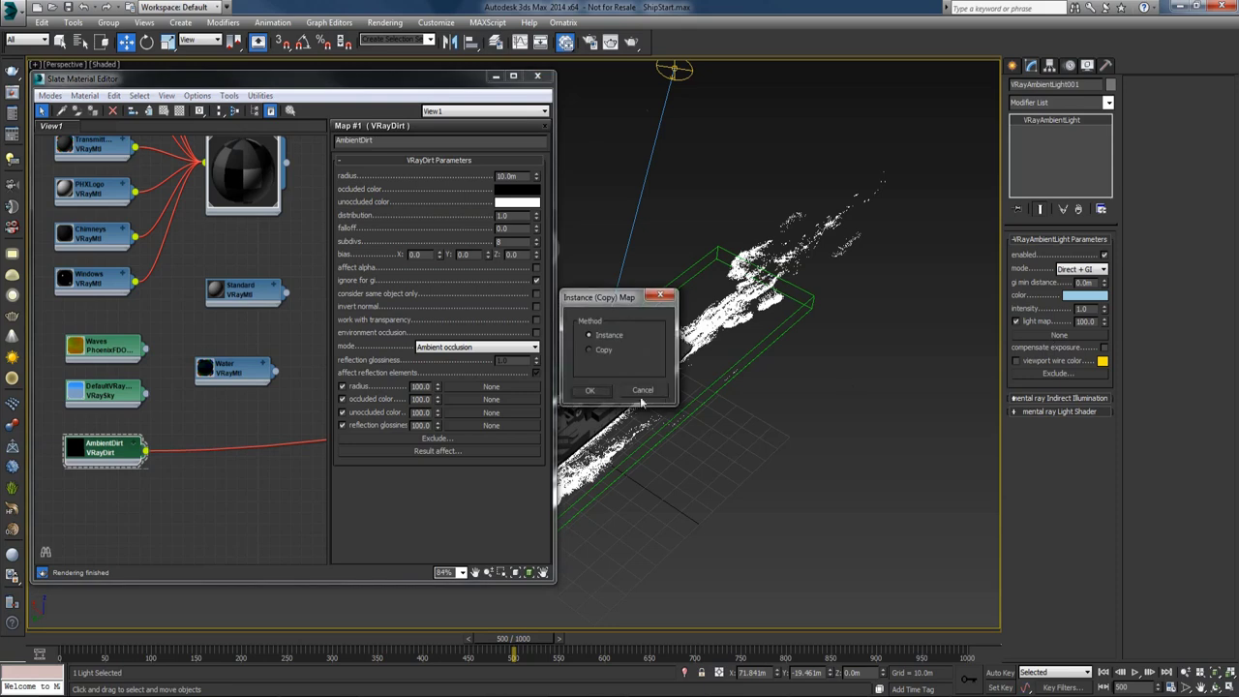
left_click(640, 396)
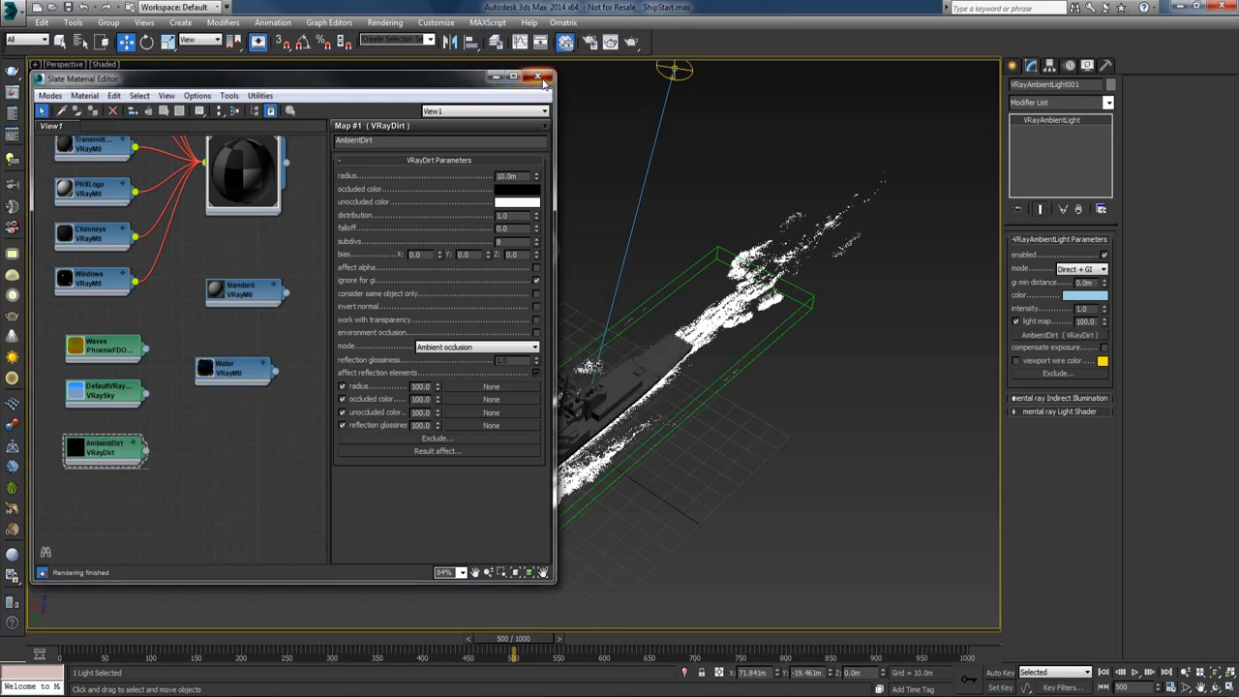
left_click(513, 77)
key("c")
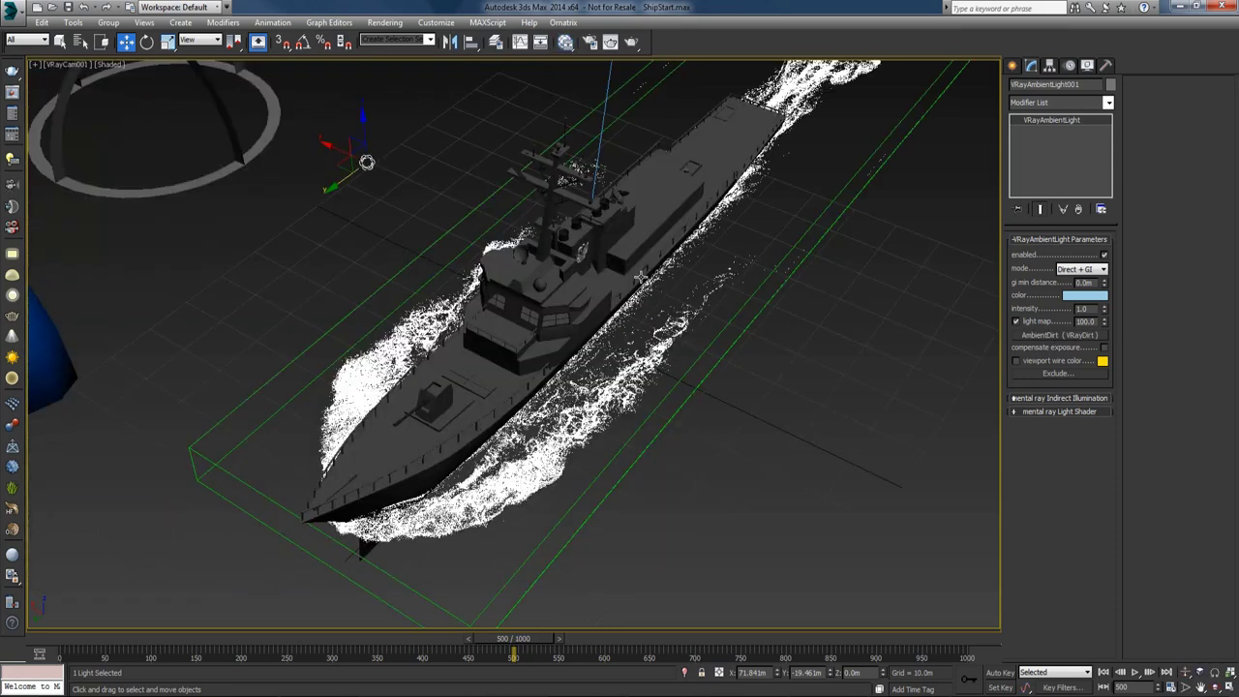
left_click(13, 73)
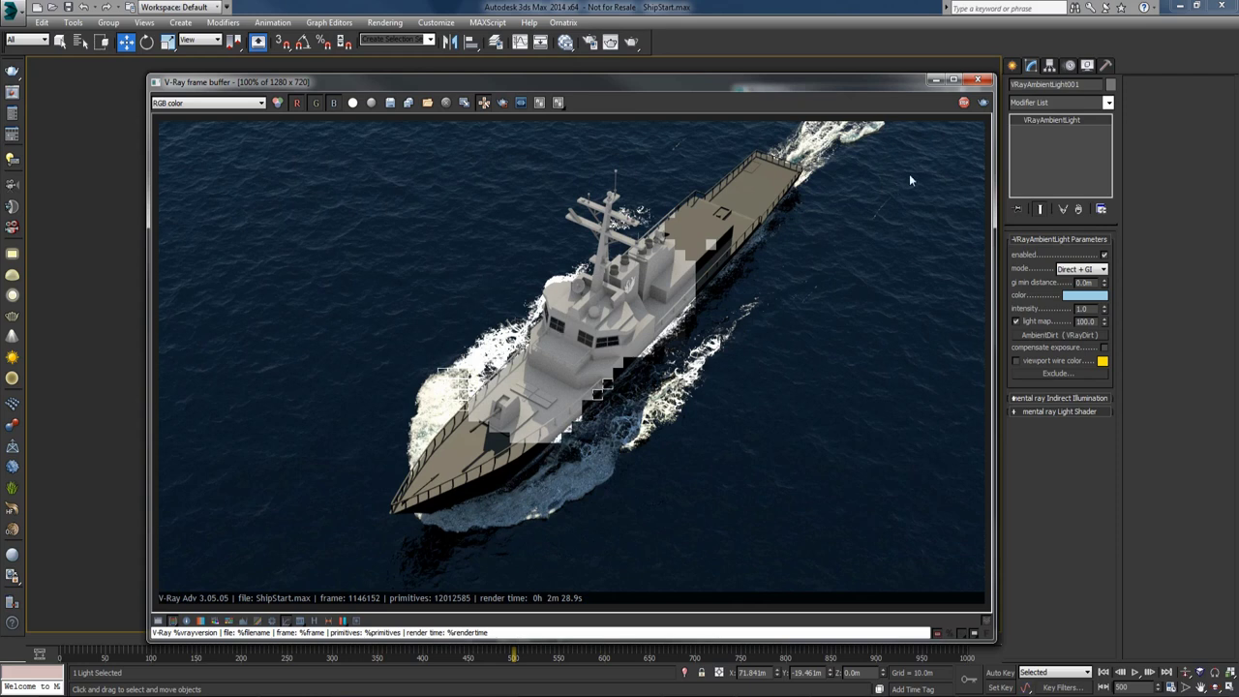
Step: Set the VRayAmbientLight's intensity to 0.05 and its light map amount to 20, and render the camera view again
left_click_drag(1089, 308, 977, 308)
type("0.05")
key("Return")
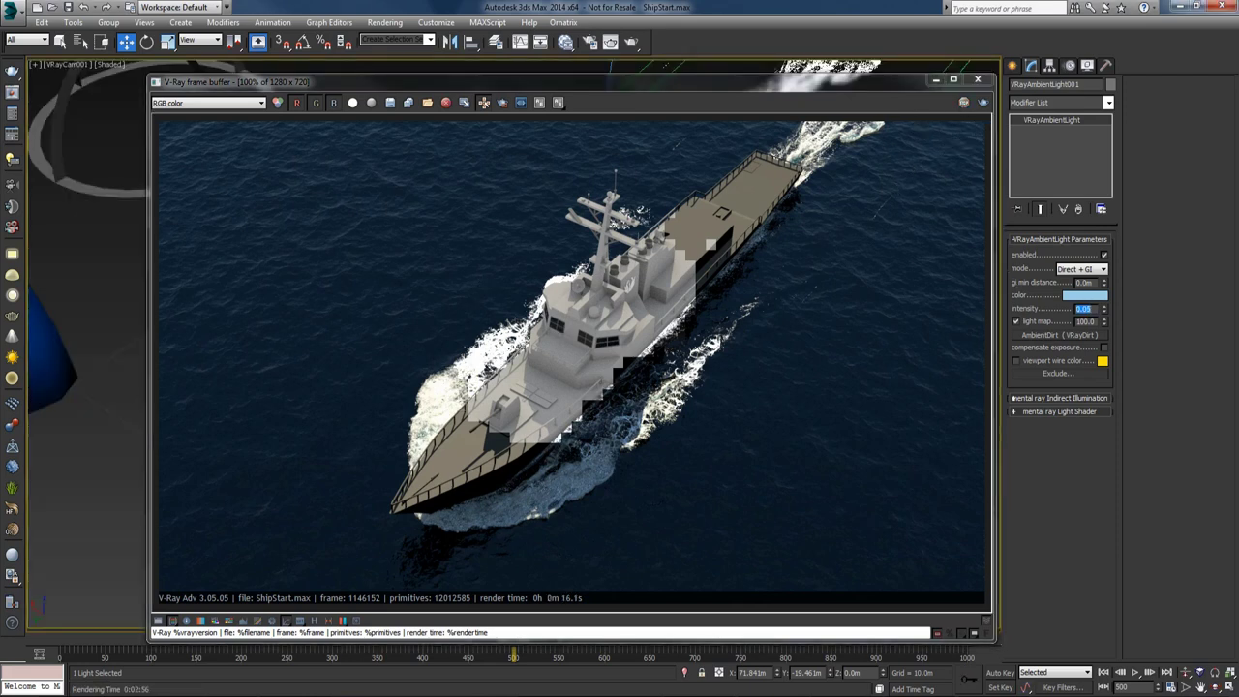
double_click(1087, 320)
type("20")
key("Return")
left_click(983, 103)
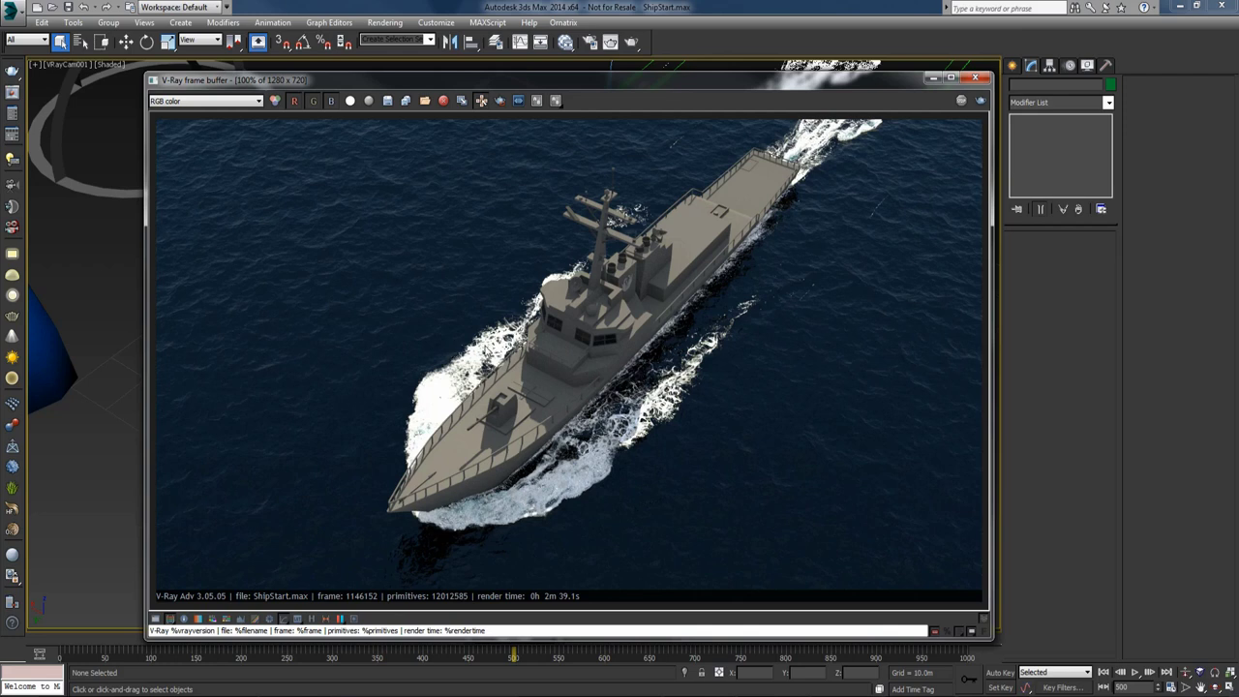
left_click(981, 77)
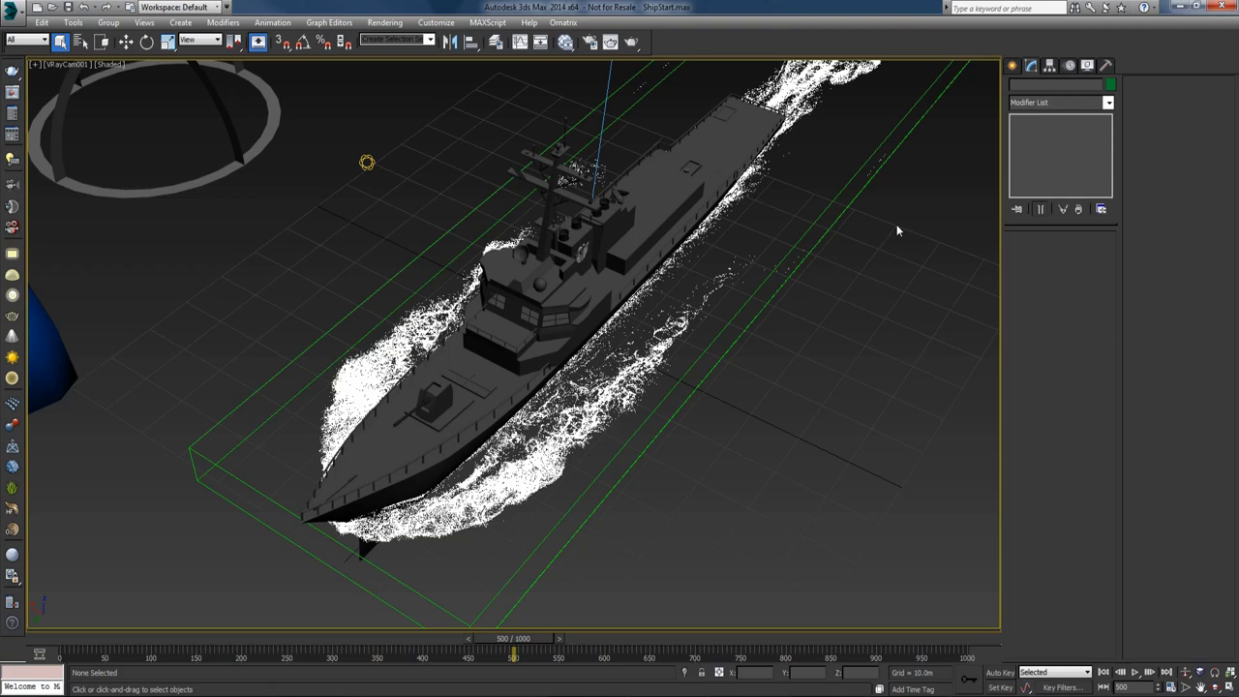
Step: Restore the four-viewport layout and set the object color of the PHXFoam002 particle shader to white
key("alt+w")
scroll(360, 282, "up", 6)
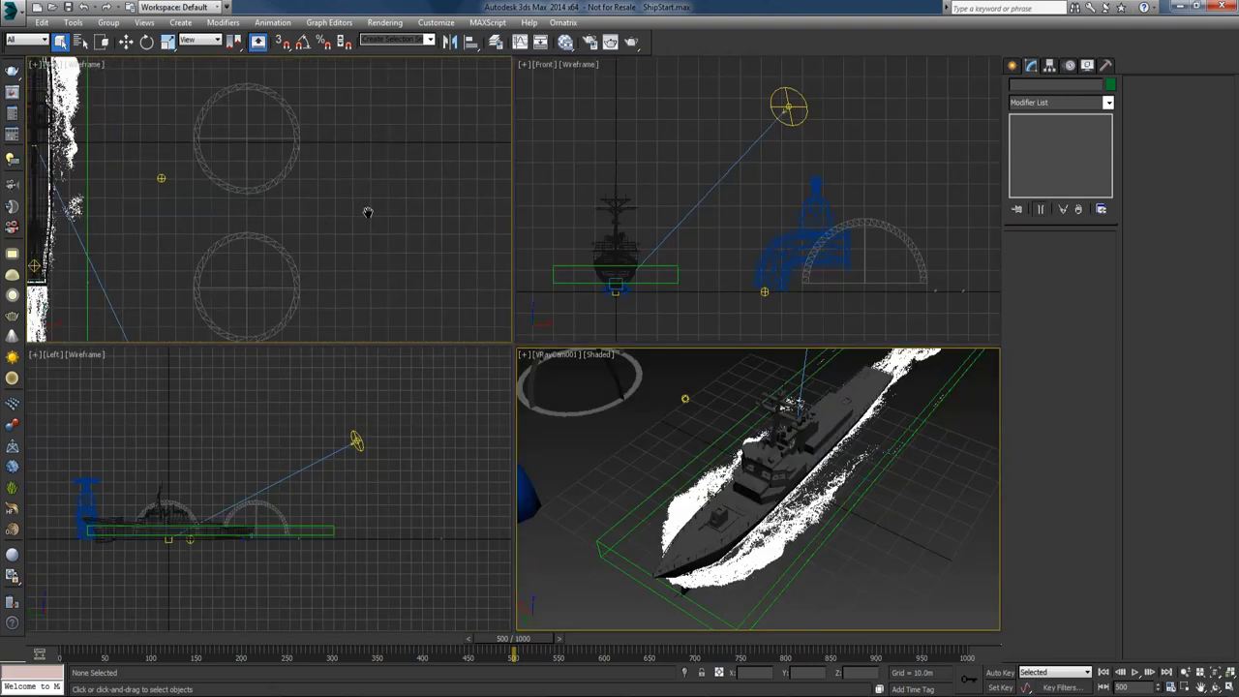
left_click(303, 277)
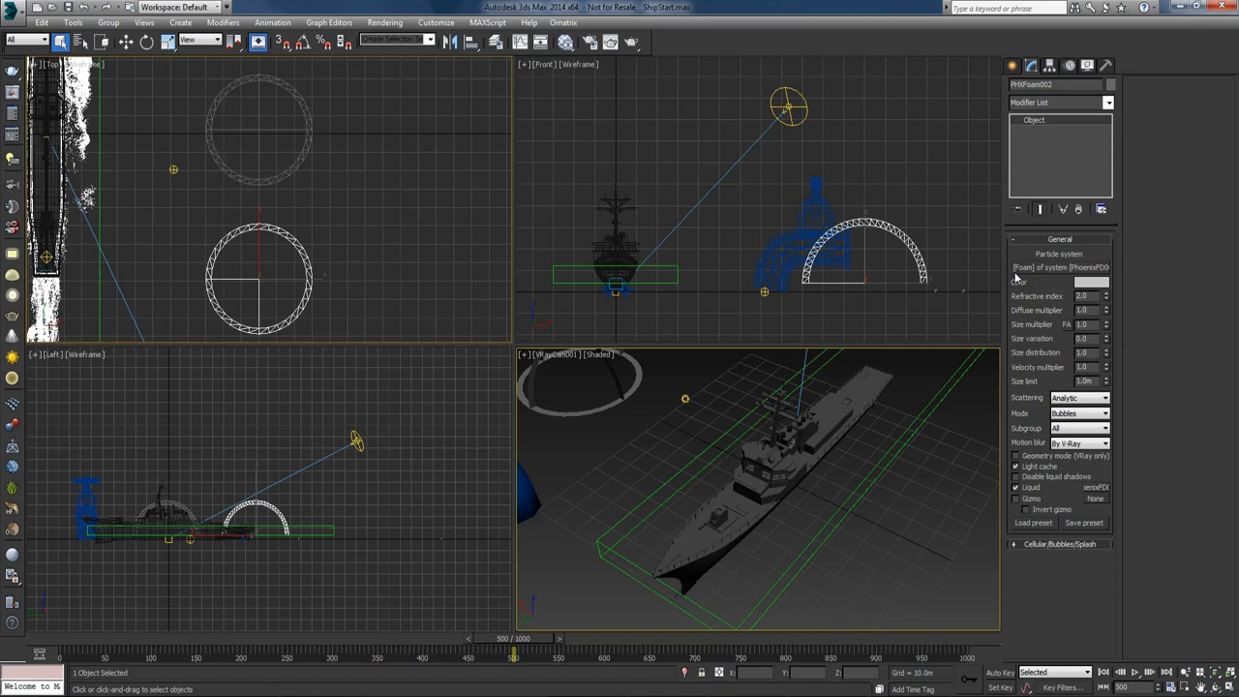
left_click(1110, 85)
left_click(964, 407)
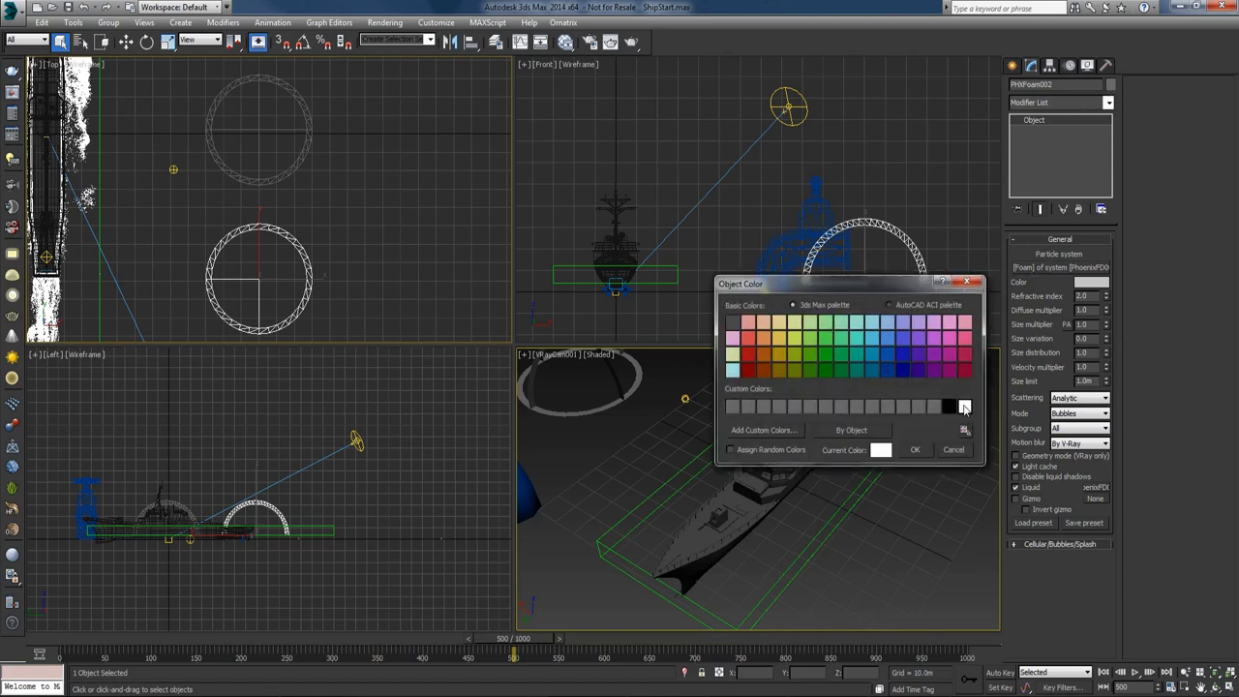
left_click(914, 449)
Step: Set the object color of the PHXFoam001 splash particle shader to green
left_click_drag(343, 182, 297, 159)
left_click(1110, 85)
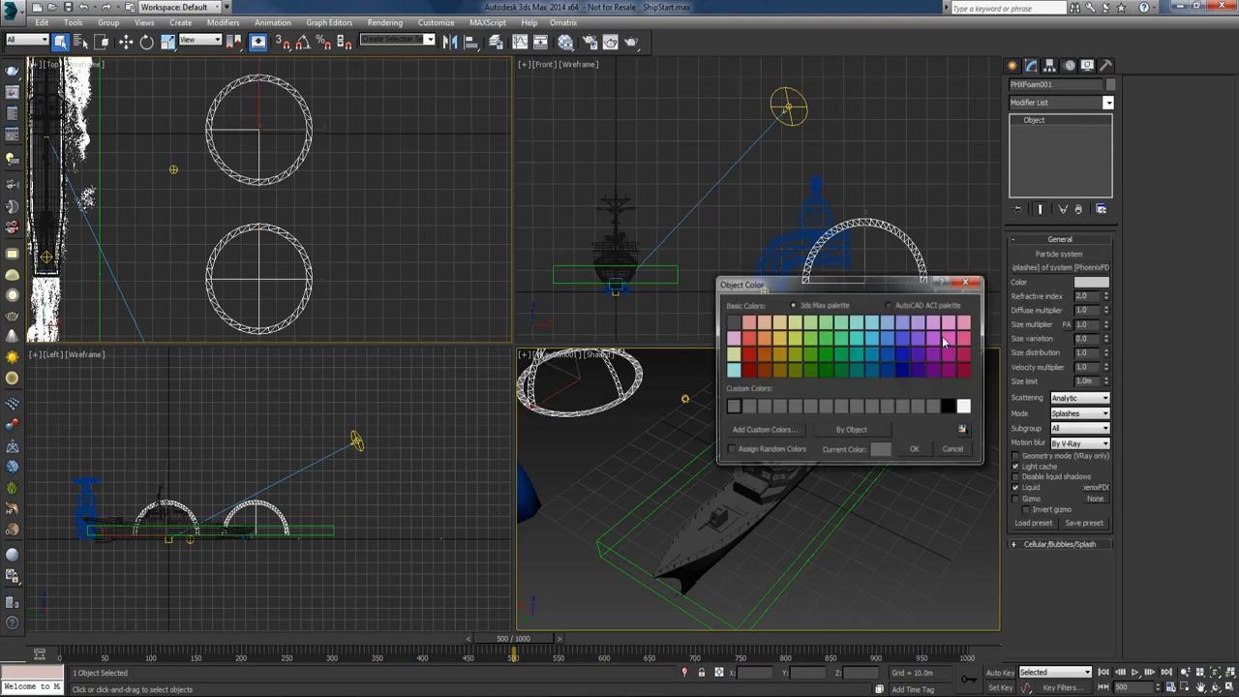
left_click(841, 369)
left_click(917, 450)
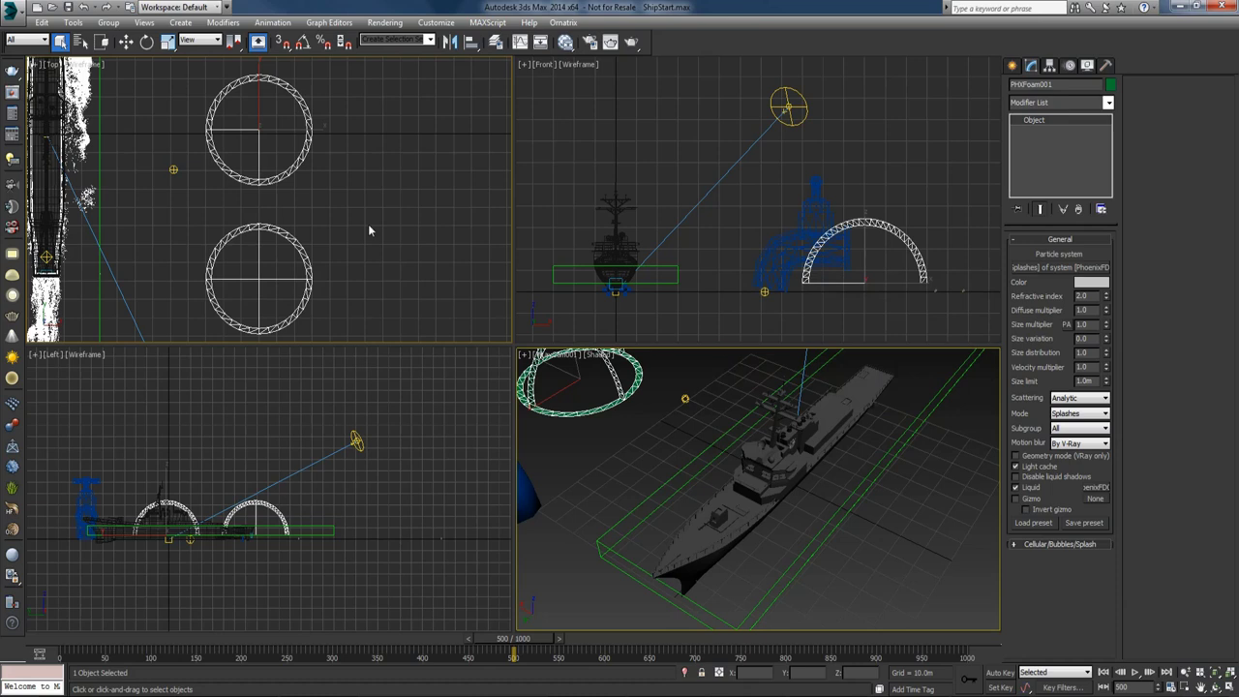
Step: Clear the selection and select the PhoenixFD001 simulator around the ship to bring up its parameters
left_click(332, 180)
left_click_drag(355, 185, 281, 73)
left_click(357, 238)
left_click(807, 564)
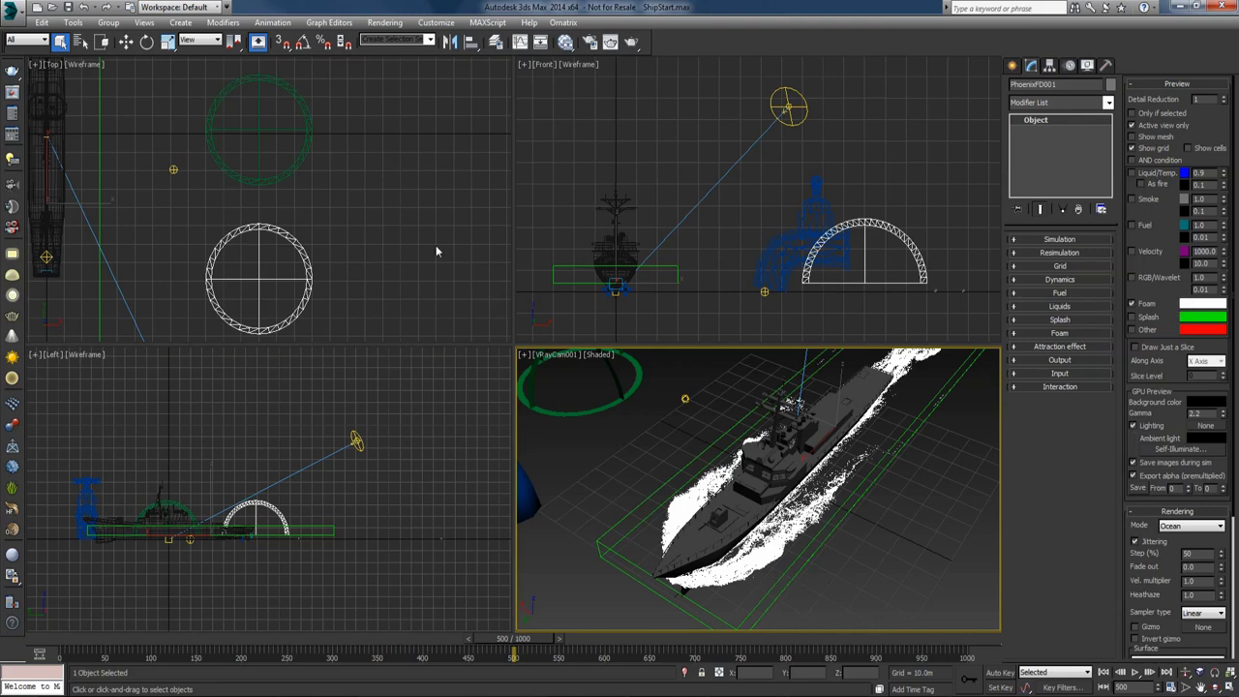
Step: Set the PHXFoam002 foam shader's diffuse multiplier to 0.5 and its mode to Point
left_click(335, 225)
left_click(299, 247)
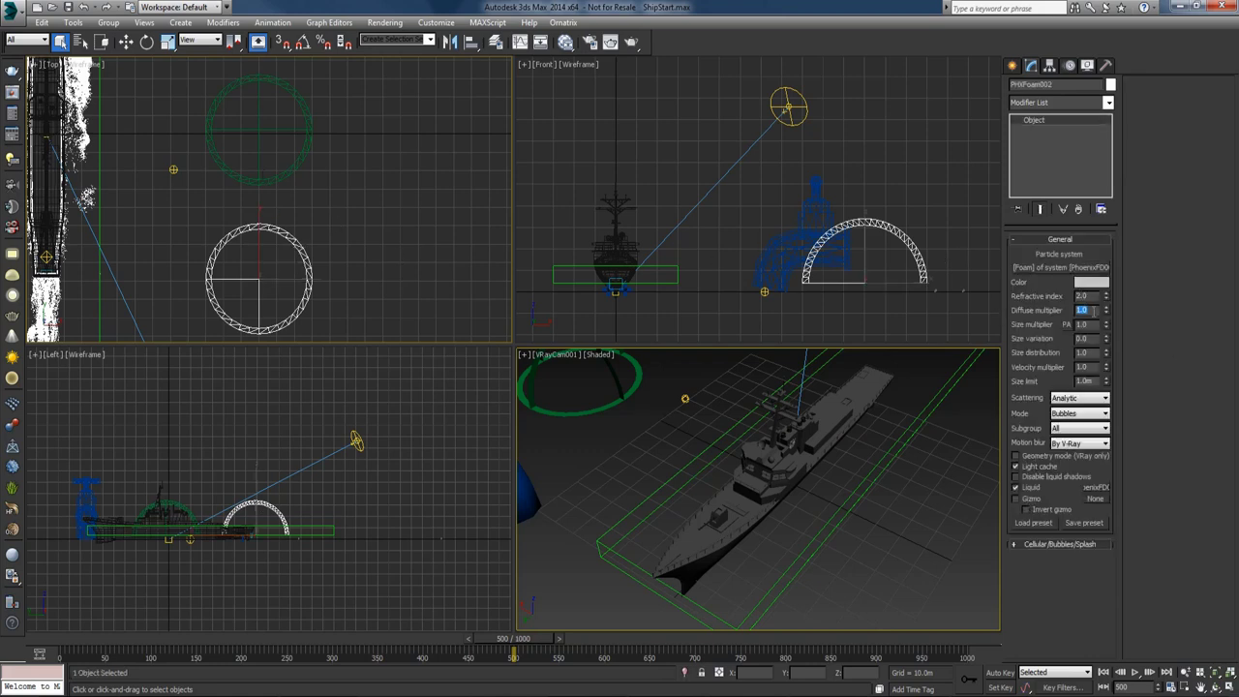
type("2")
left_click(1067, 415)
left_click(1065, 451)
left_click(1070, 416)
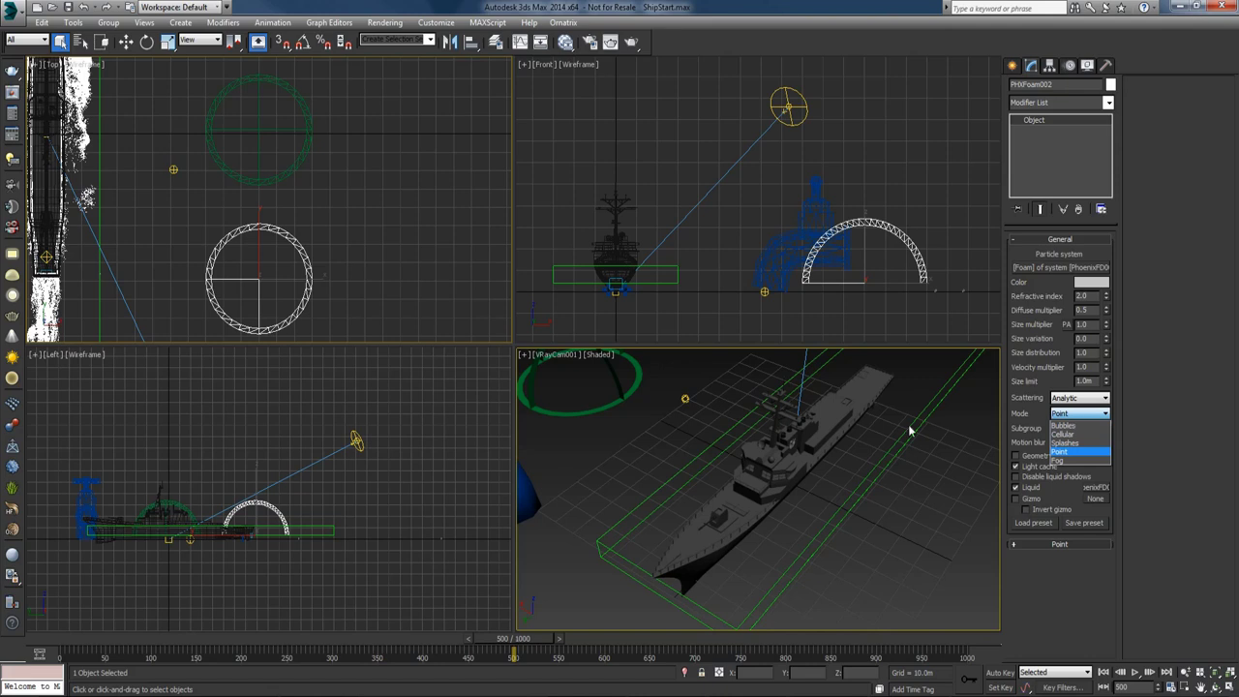
left_click(1071, 453)
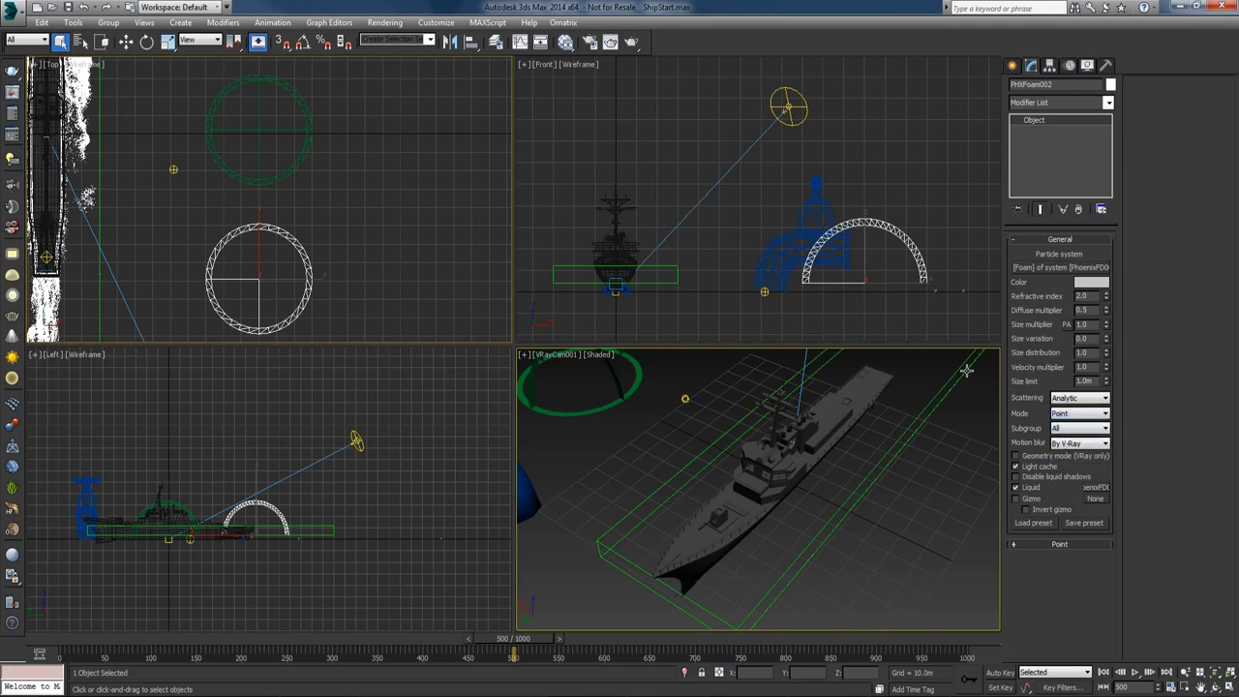
Step: Set the PHXFoam001 splash shader's diffuse multiplier to 0.5 and its mode to Point
left_click_drag(262, 141, 262, 140)
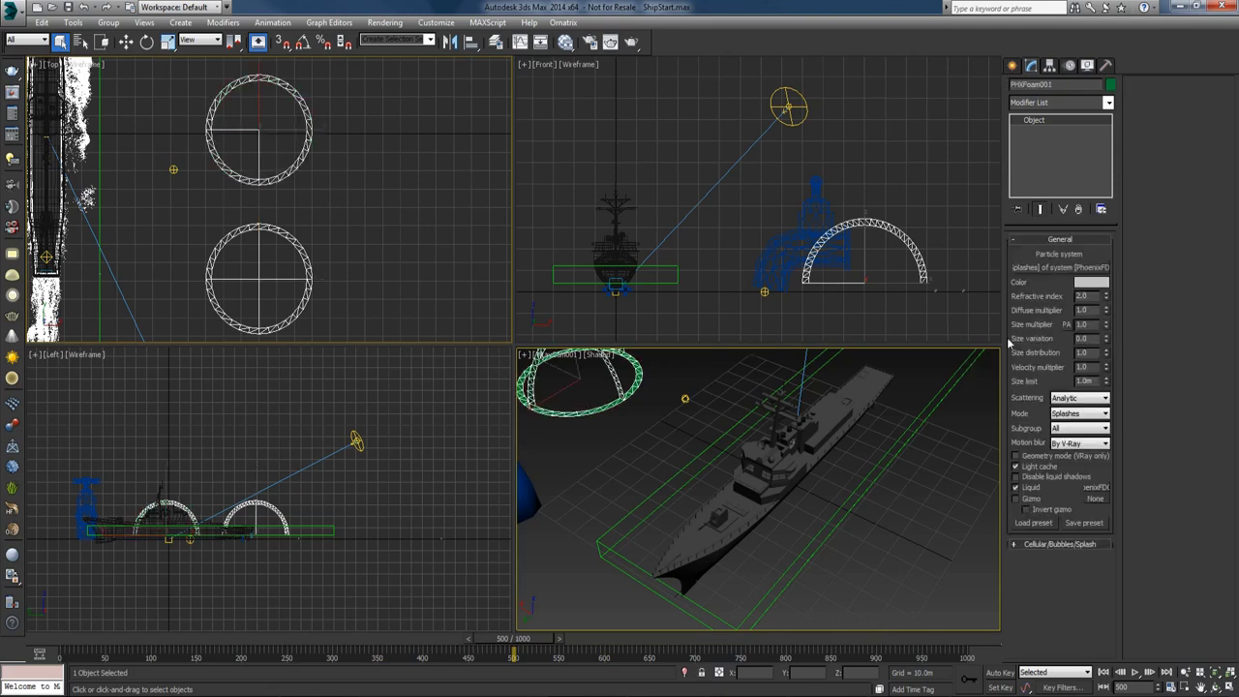
left_click_drag(1088, 310, 1013, 322)
type("0.5")
key("Return")
left_click(1074, 414)
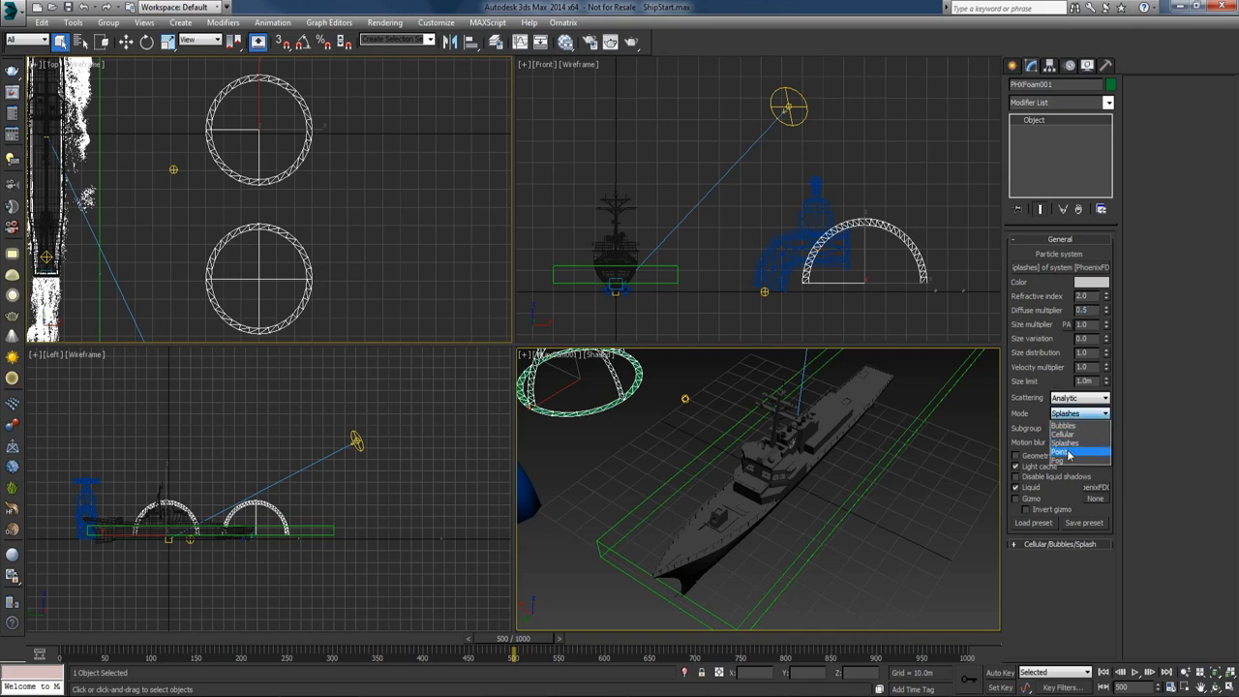
left_click(1067, 452)
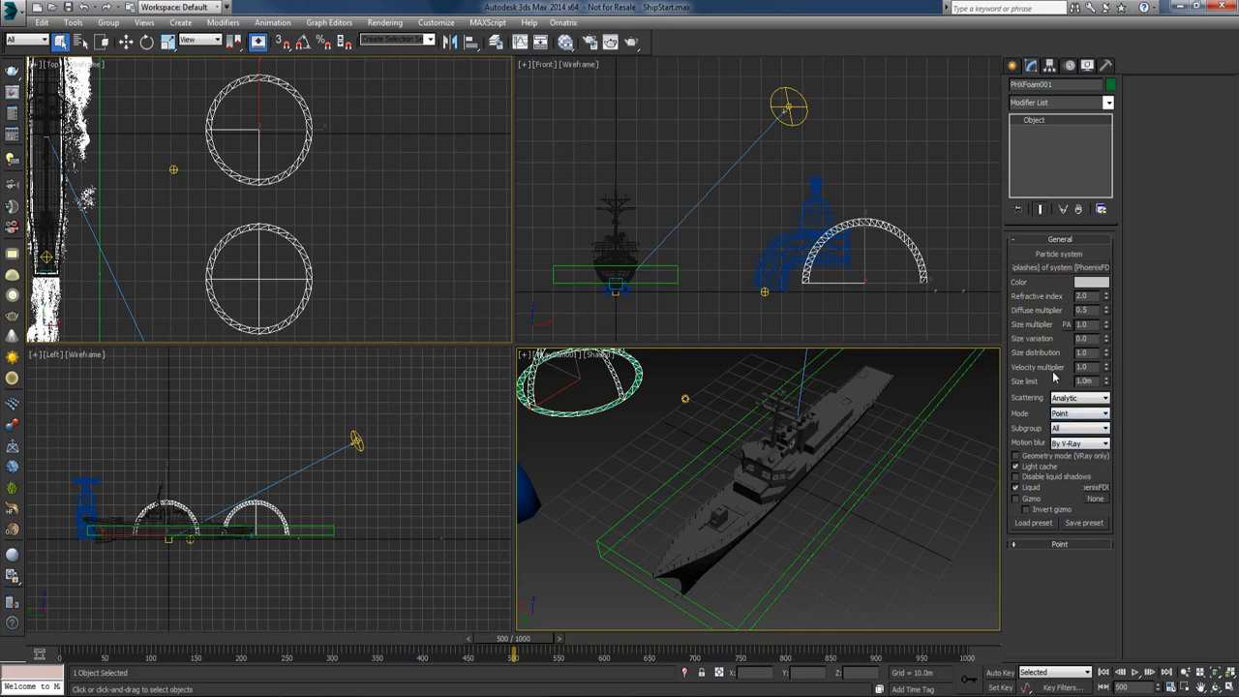
Step: Switch the V-Ray image sampler type to Fixed with 3 subdivs and turn off the image filter in the render setup
left_click(590, 41)
left_click(783, 102)
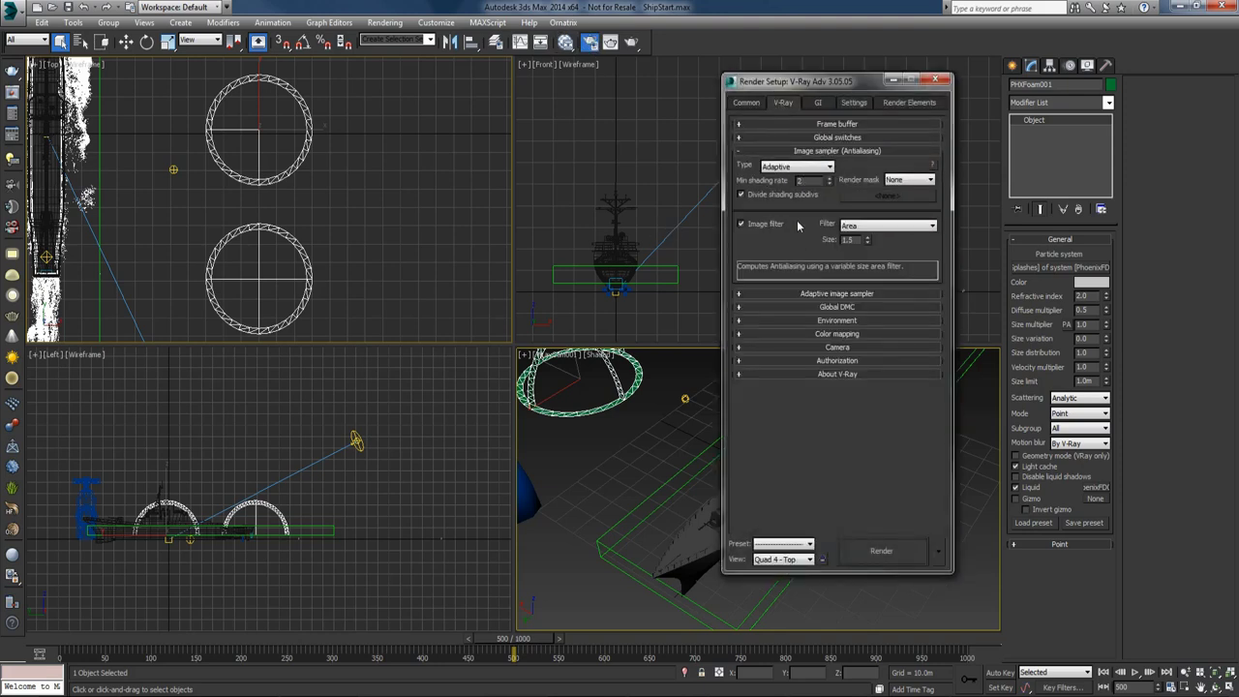
left_click(782, 167)
left_click(784, 178)
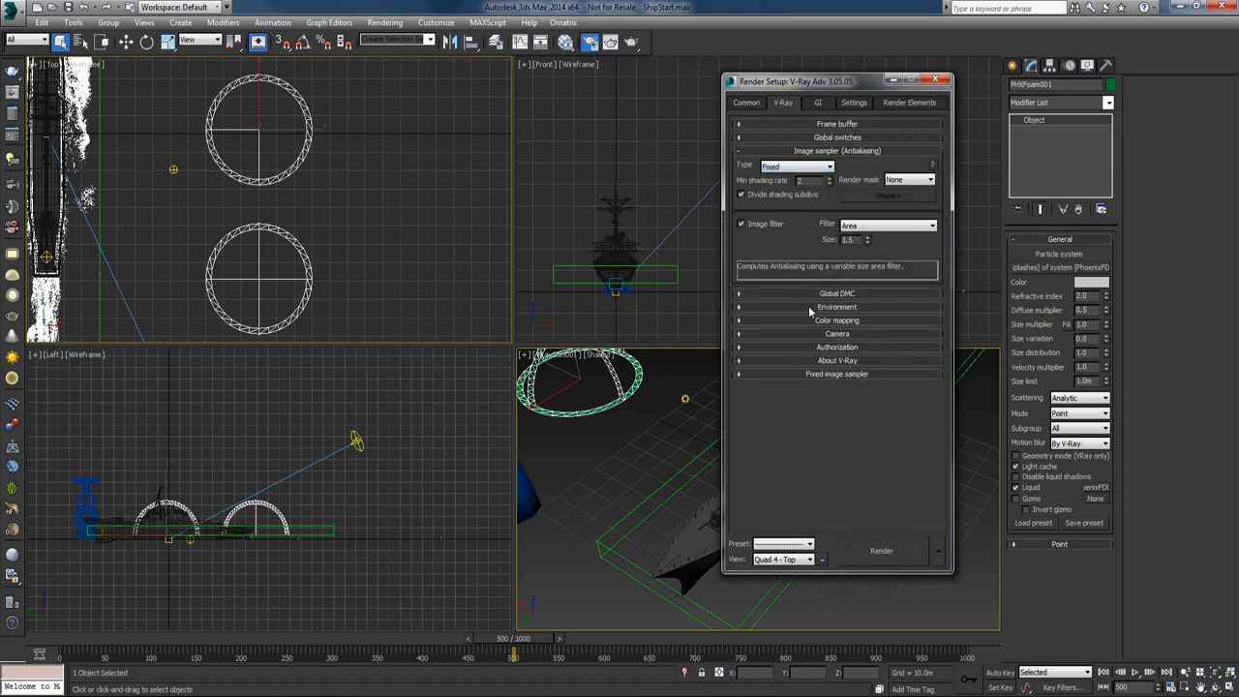
left_click(824, 375)
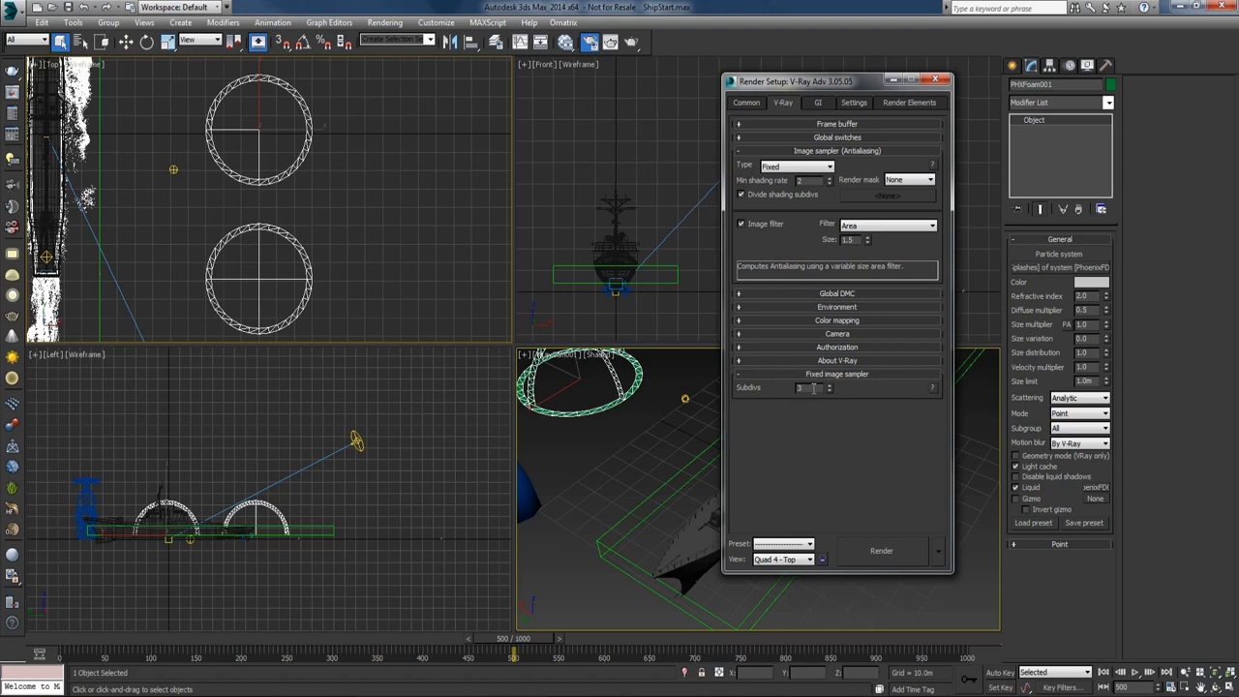
double_click(802, 387)
type("3")
left_click(770, 229)
left_click(934, 79)
Step: Activate the camera view, open the V-Ray frame buffer and start a render
right_click(656, 396)
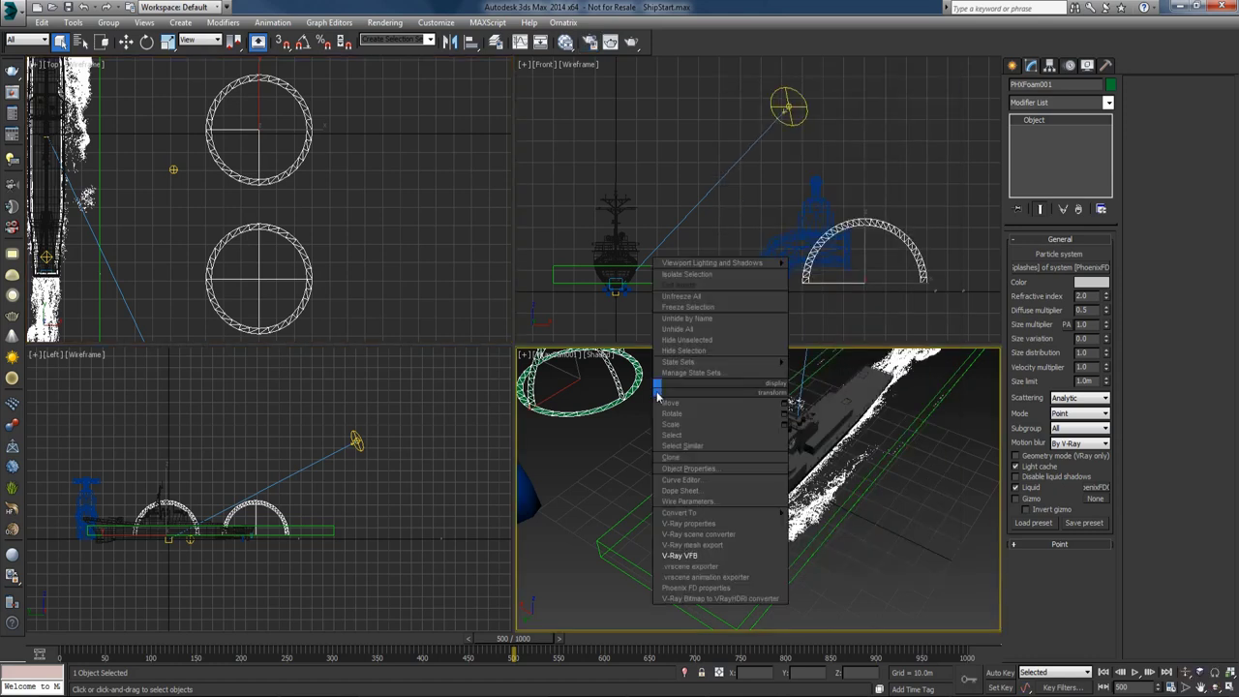
left_click(714, 559)
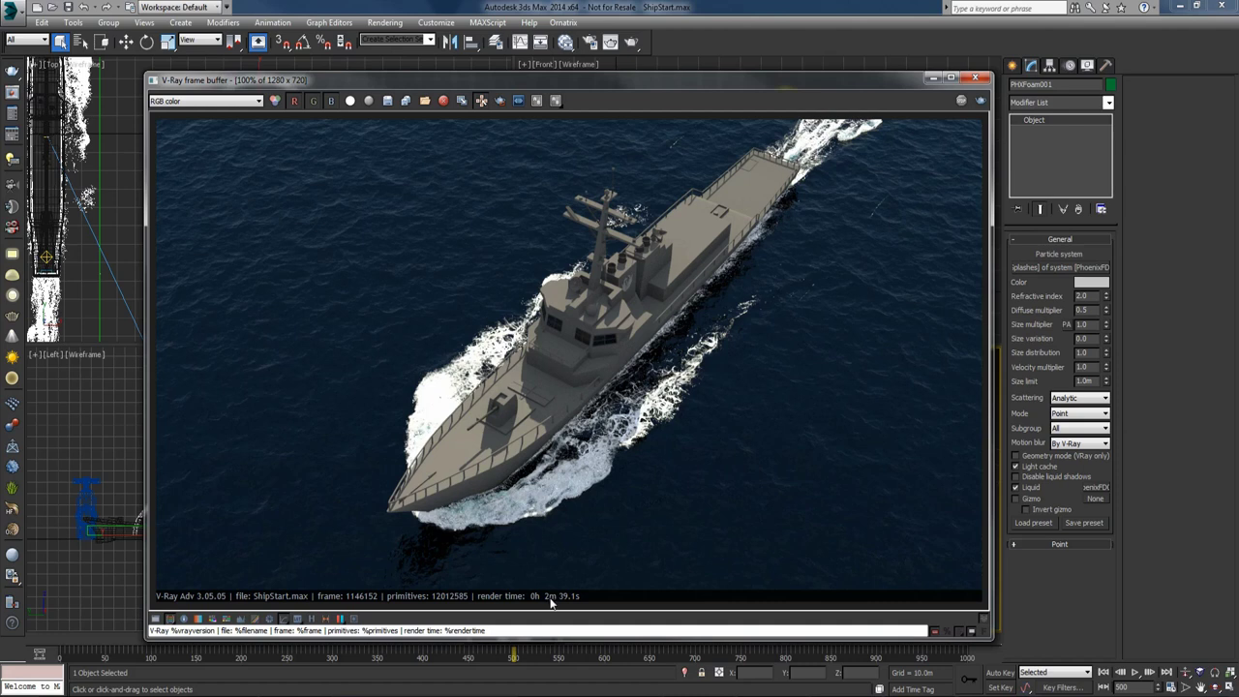
key("shift+q")
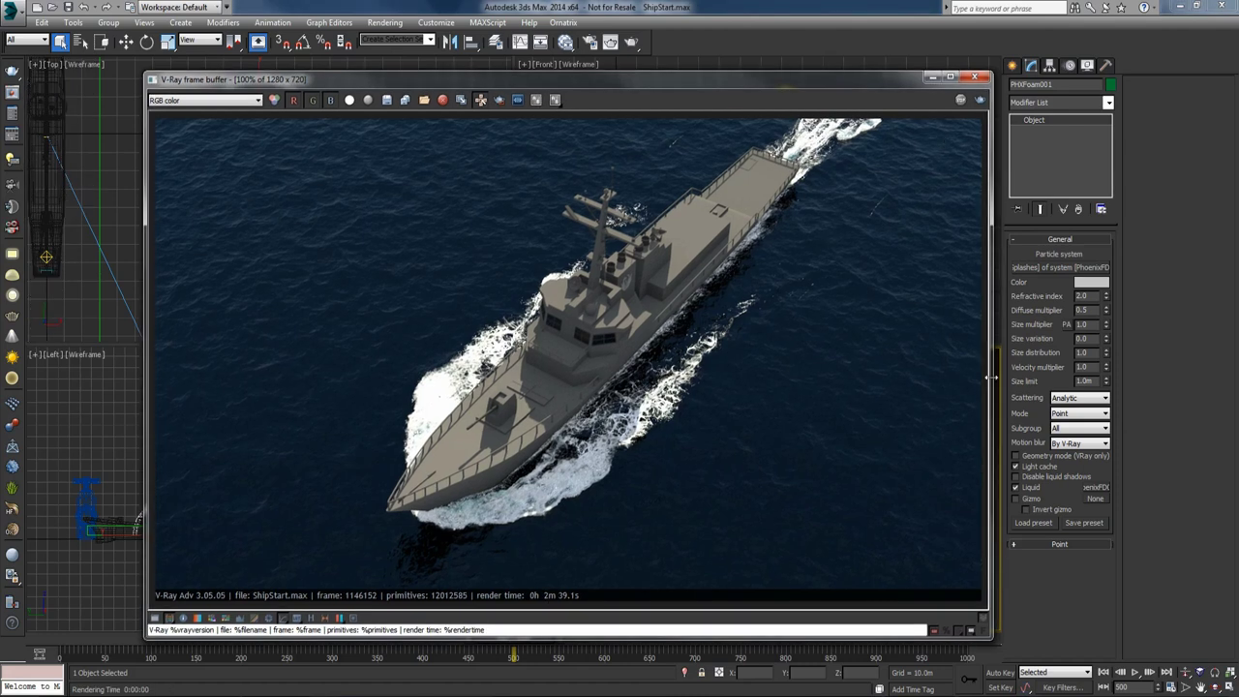
Step: Force motion blur on for the PHXFoam001 splash shader, set its motion blur step to 0.2 m, and start another render
left_click(1076, 444)
left_click(1070, 443)
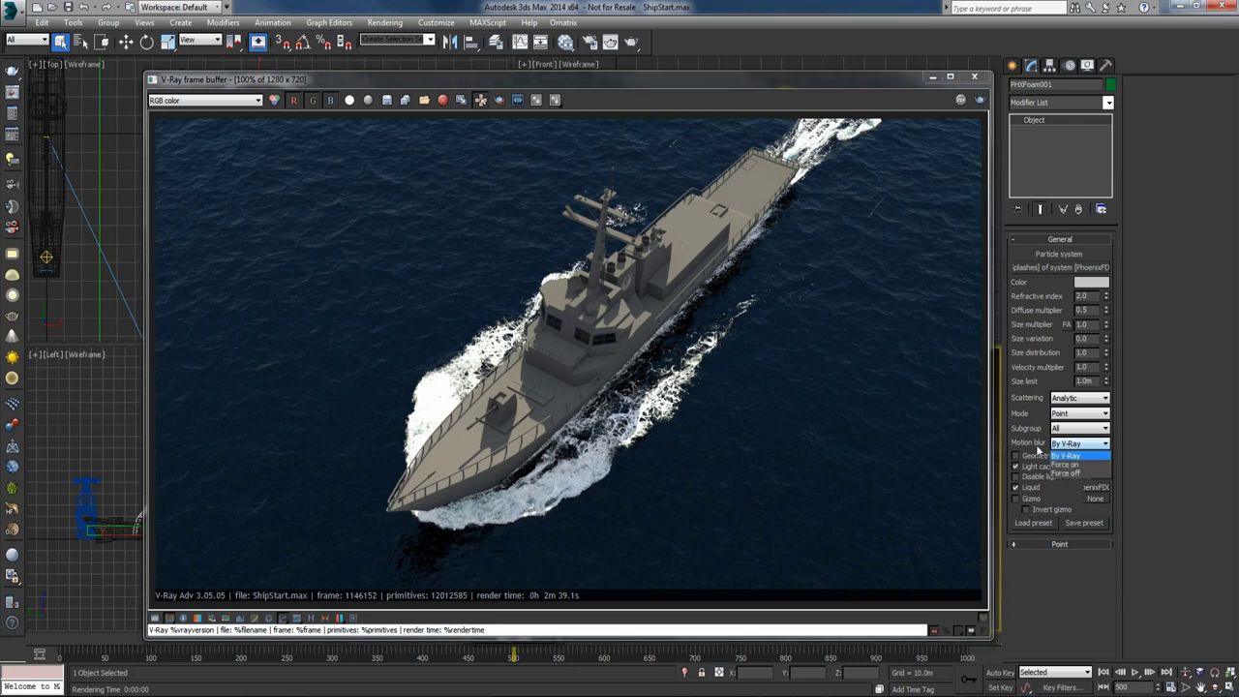
left_click(1065, 464)
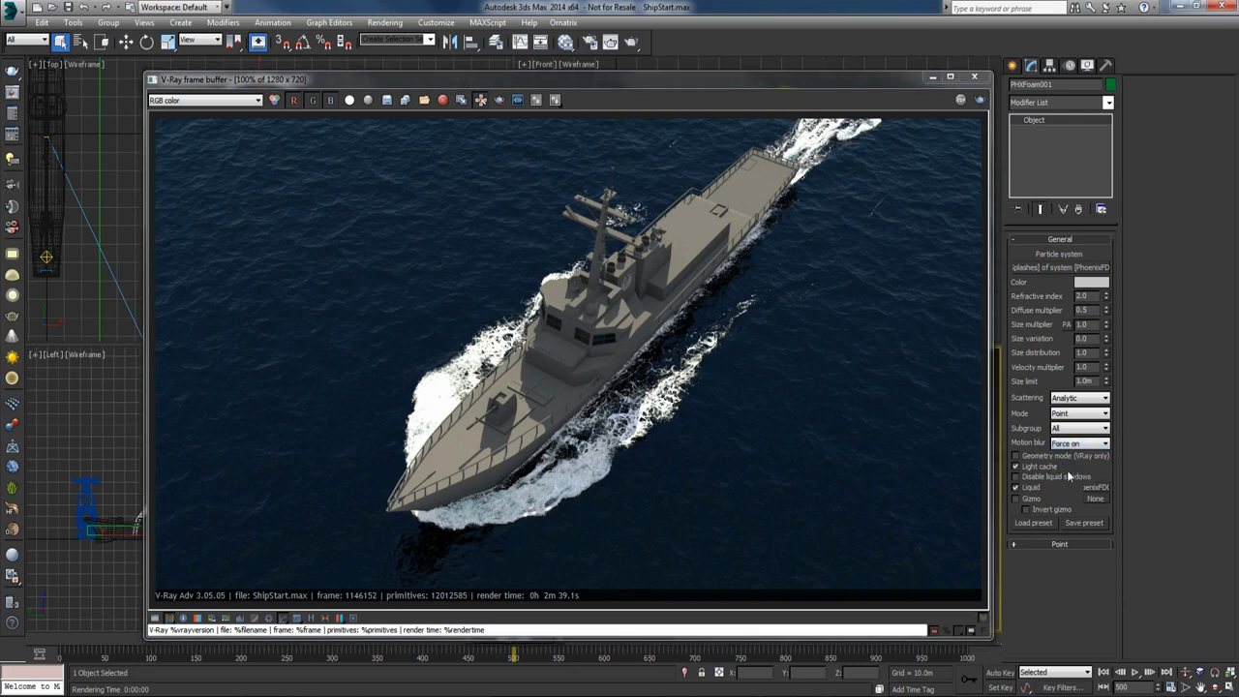
left_click(1059, 544)
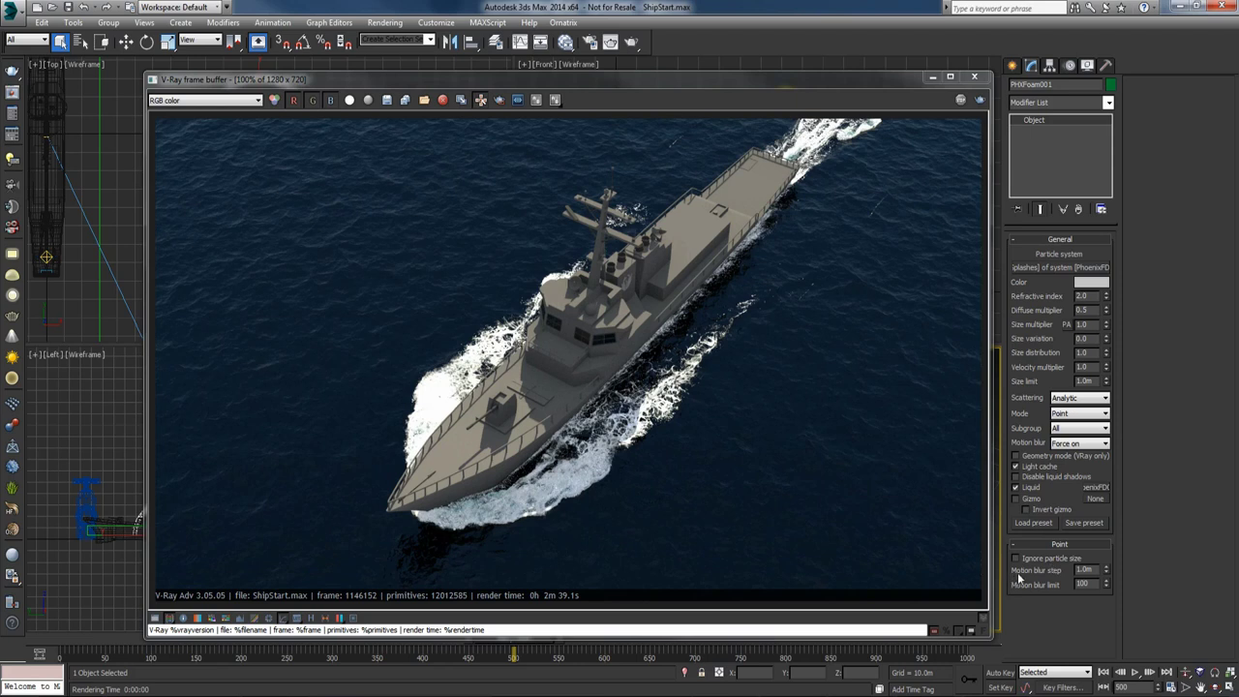
double_click(1088, 570)
type("0.2")
key("Return")
left_click(790, 423)
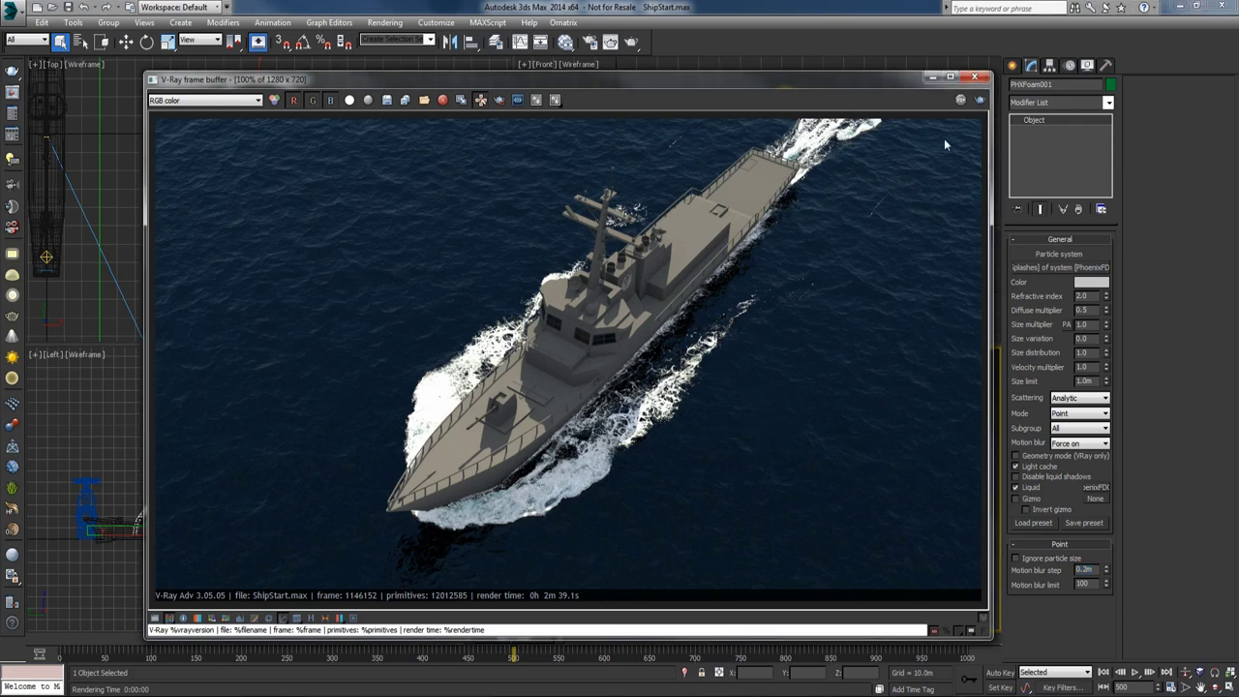
left_click(980, 100)
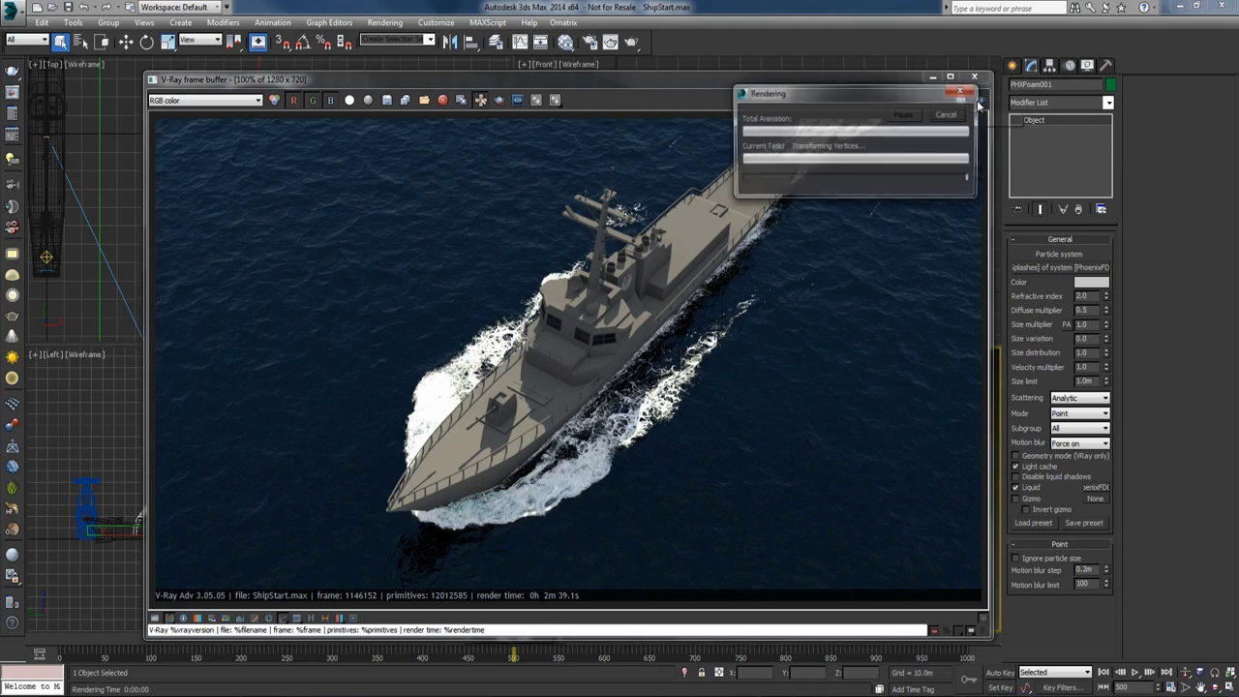